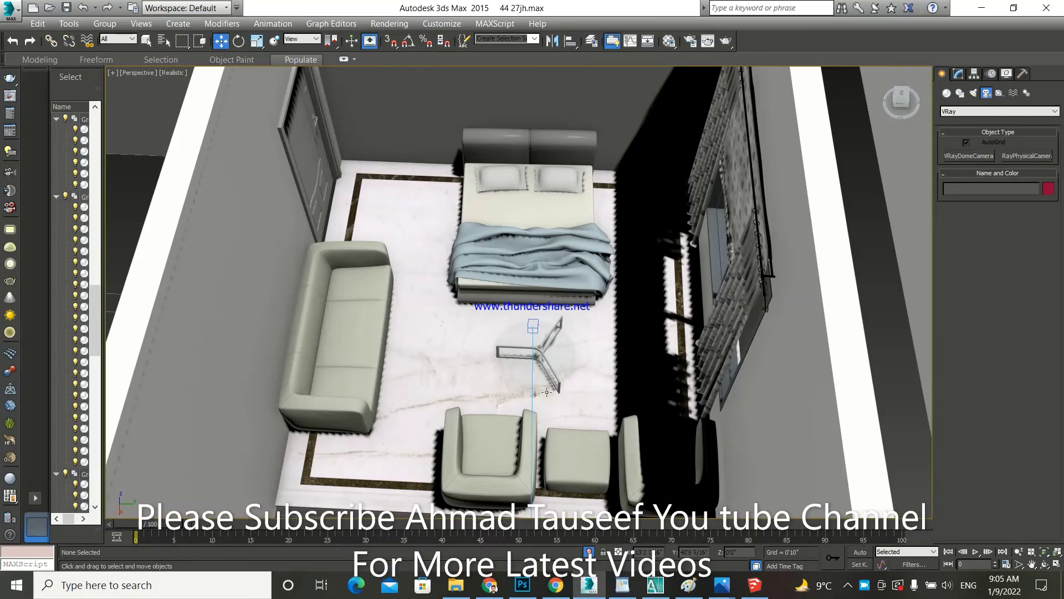
# Step: Select the sofa group Group039 and open the Material Editor
pyautogui.scroll(5, 355, 377)
pyautogui.click(379, 313)
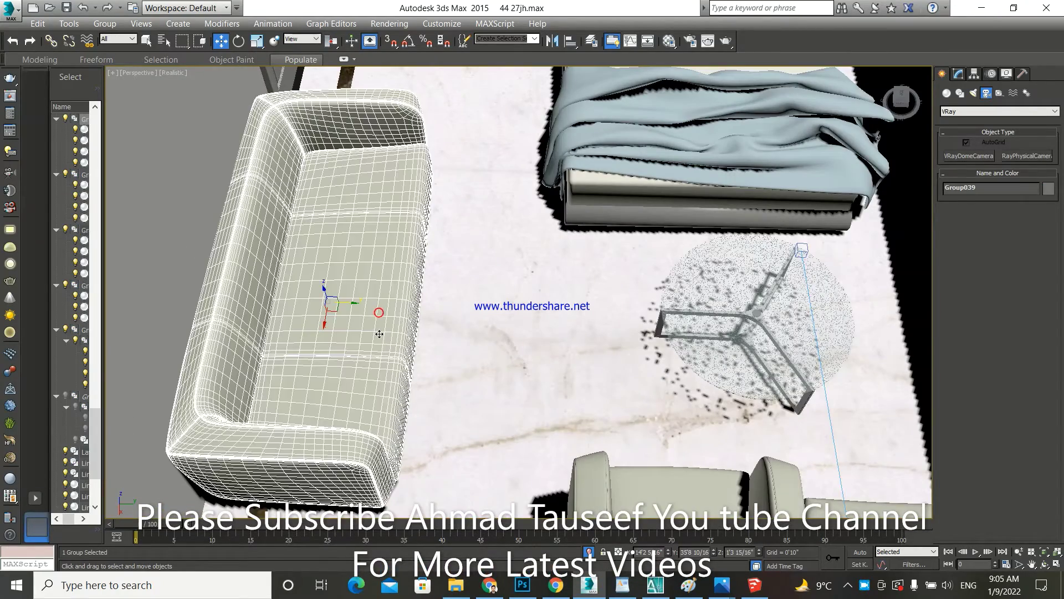
pyautogui.keyDown('alt'); pyautogui.moveTo(379, 312); pyautogui.dragTo(410, 289, button='middle'); pyautogui.keyUp('alt')
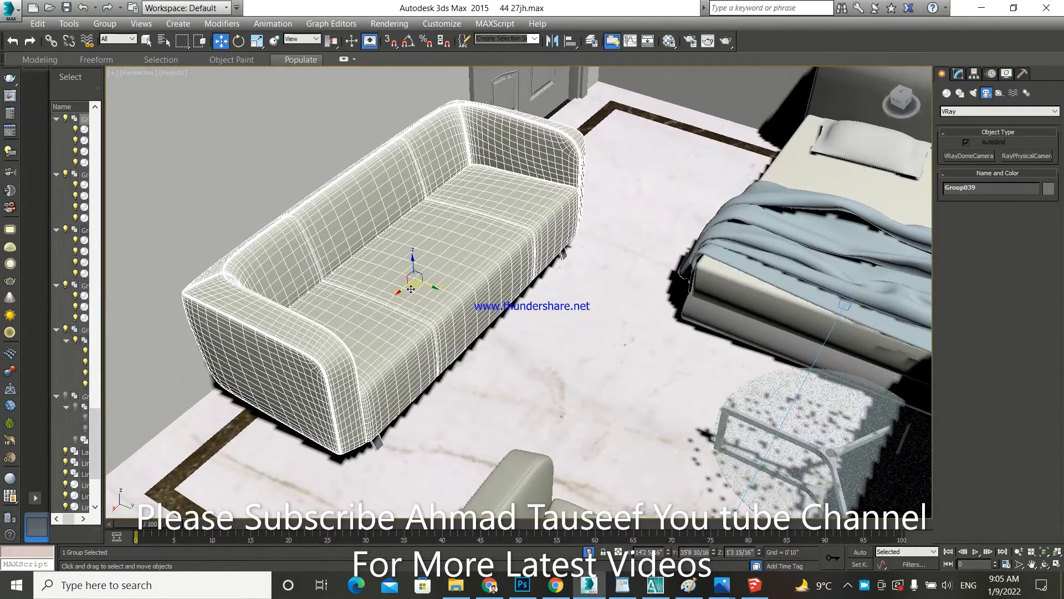
pyautogui.click(669, 40)
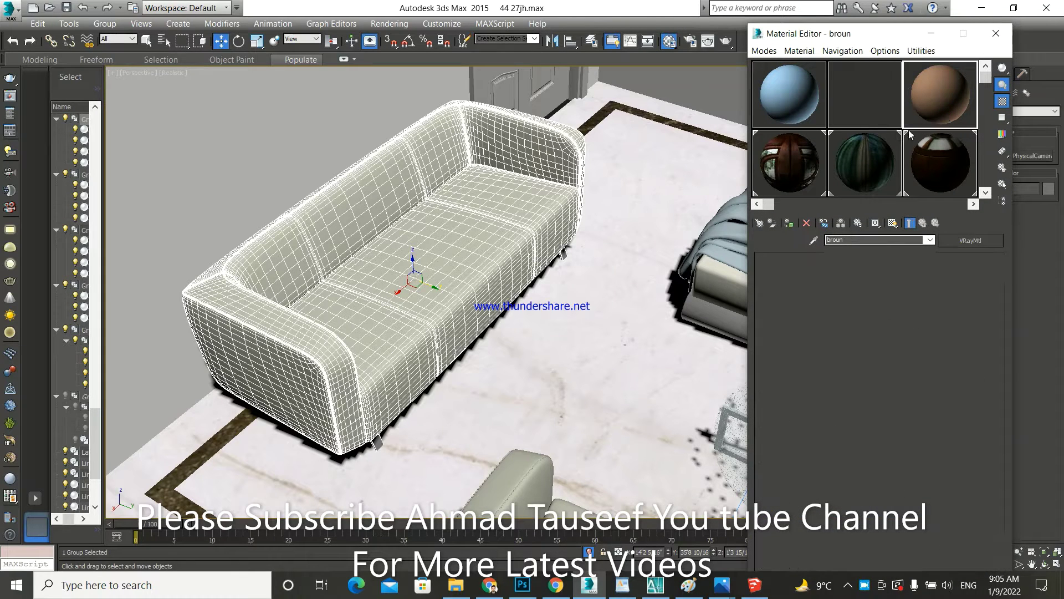
# Step: Browse the sample slots and make the green Material #10 the active material
pyautogui.click(950, 117)
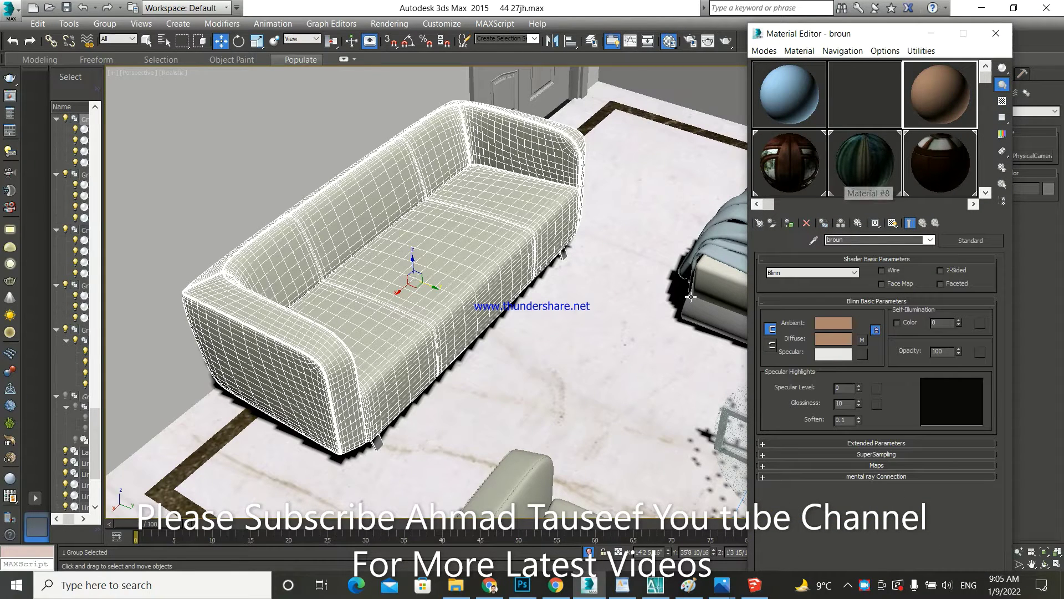
pyautogui.click(987, 192)
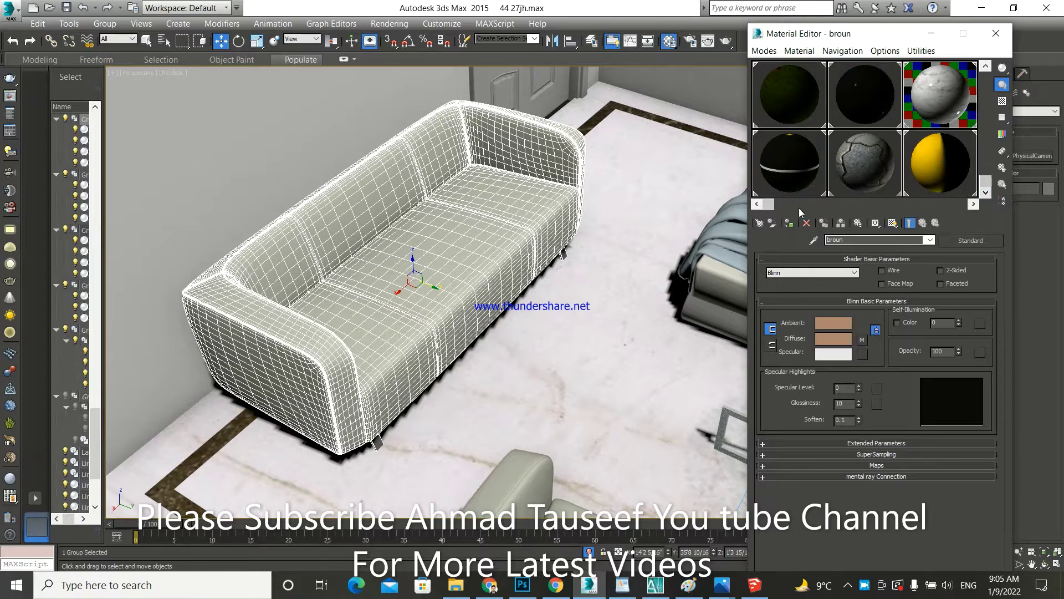
pyautogui.moveTo(769, 204)
pyautogui.mouseDown()
pyautogui.moveTo(963, 204)
pyautogui.moveTo(989, 78)
pyautogui.mouseUp()
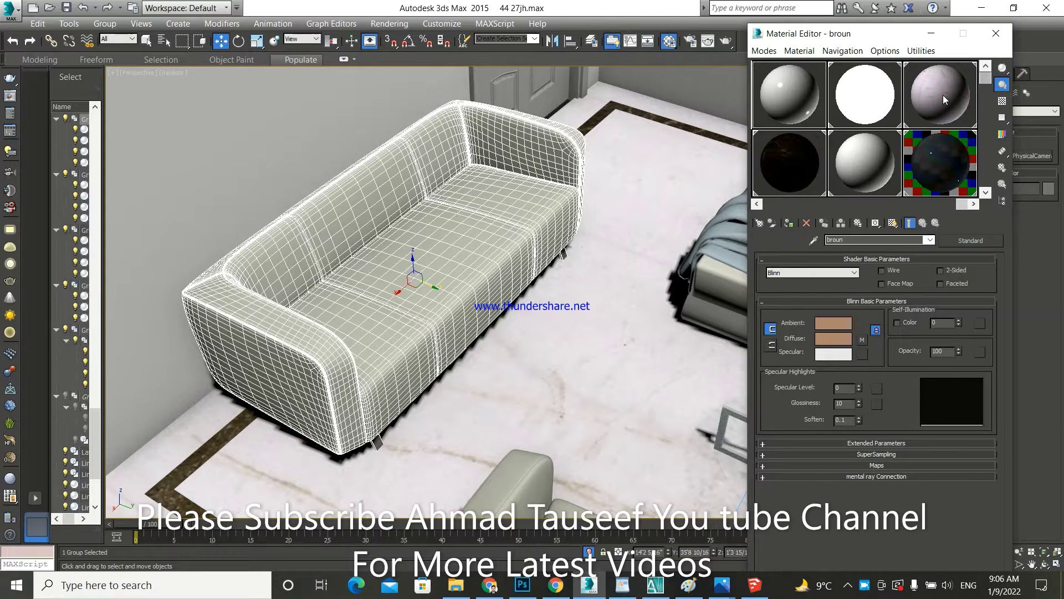
pyautogui.click(951, 166)
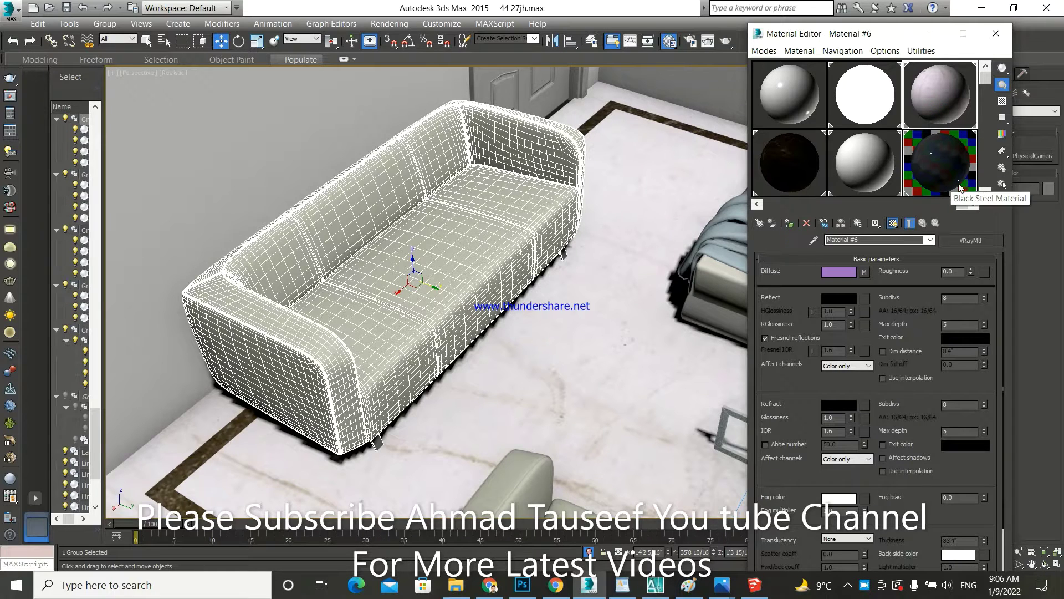
pyautogui.click(807, 176)
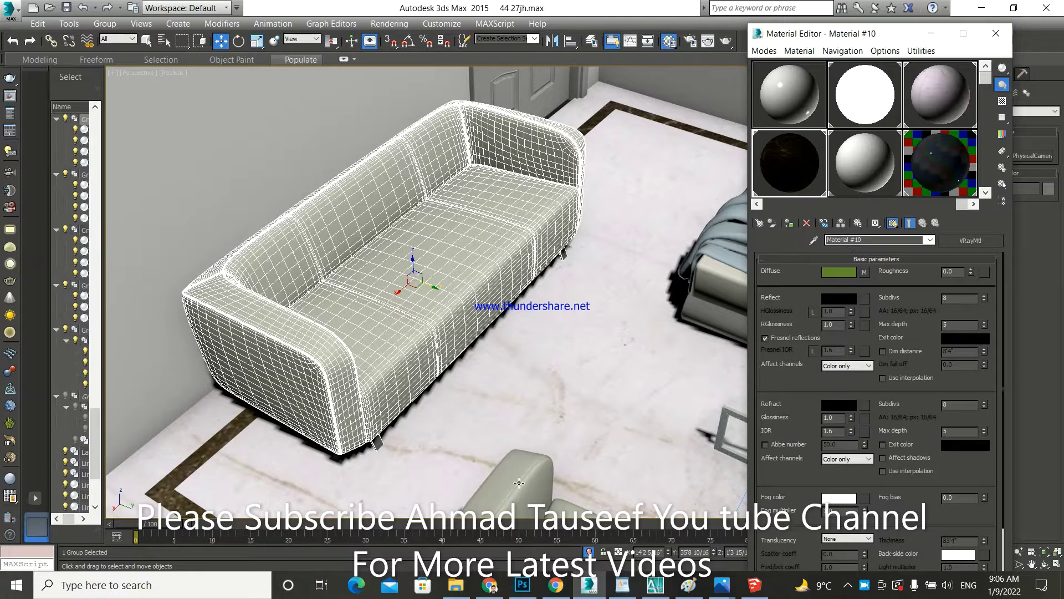
pyautogui.click(453, 591)
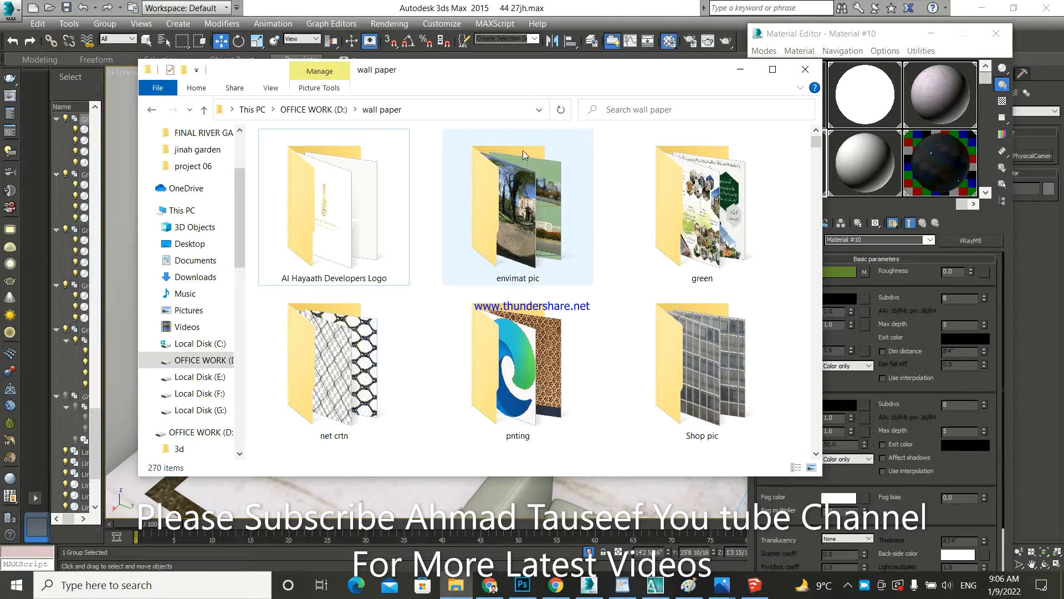
# Step: Find the grey fabric JPG in D:\wall paper\use and drop it onto Material #10's Diffuse map
pyautogui.moveTo(533, 70); pyautogui.dragTo(404, 61)
pyautogui.doubleClick(591, 353)
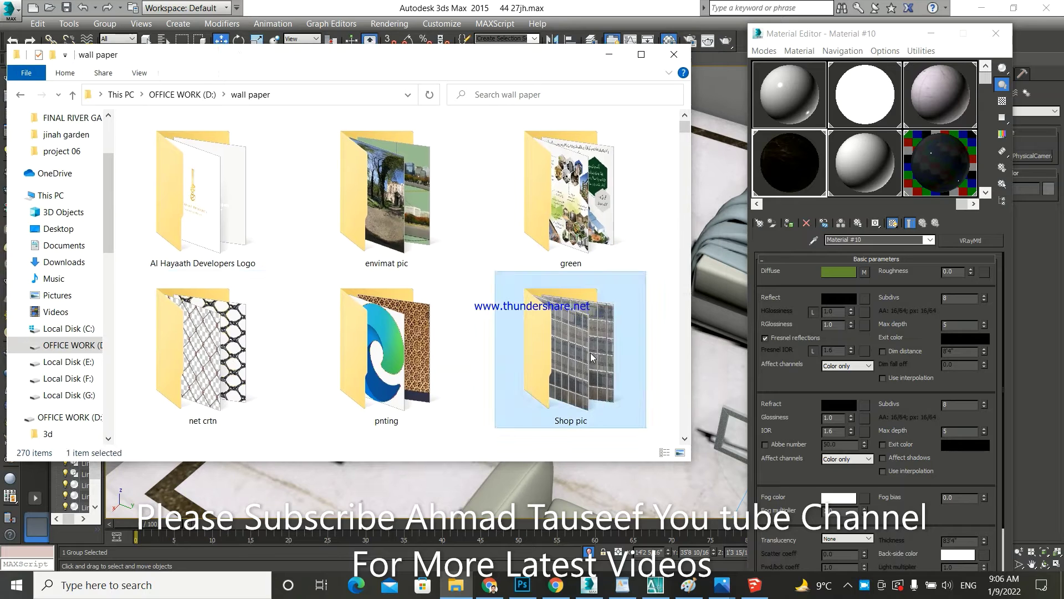
pyautogui.scroll(-5, 424, 284)
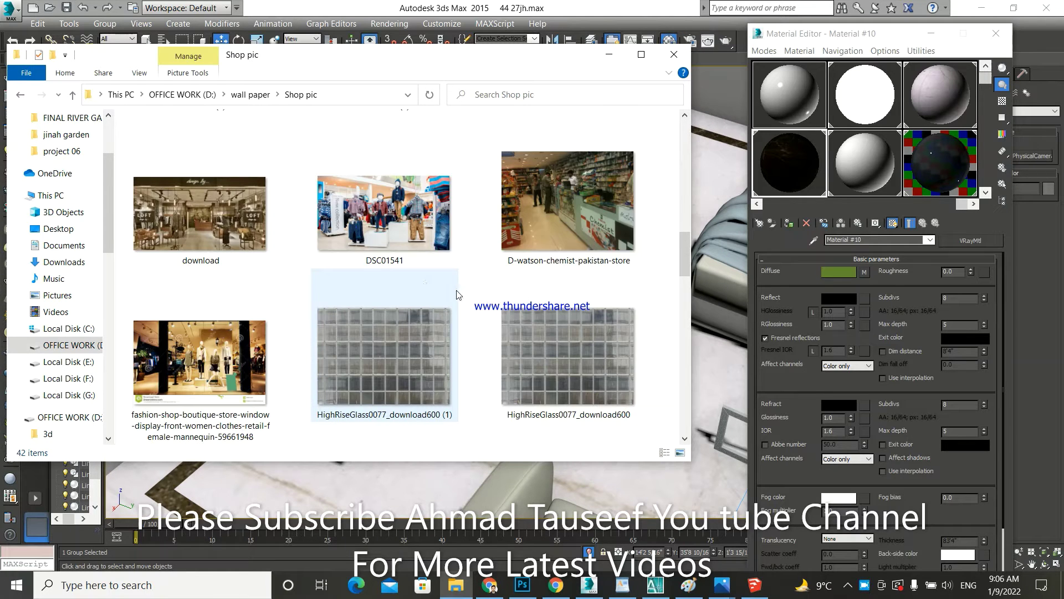
pyautogui.scroll(-5, 458, 295)
pyautogui.scroll(-3, 458, 294)
pyautogui.scroll(-5, 458, 295)
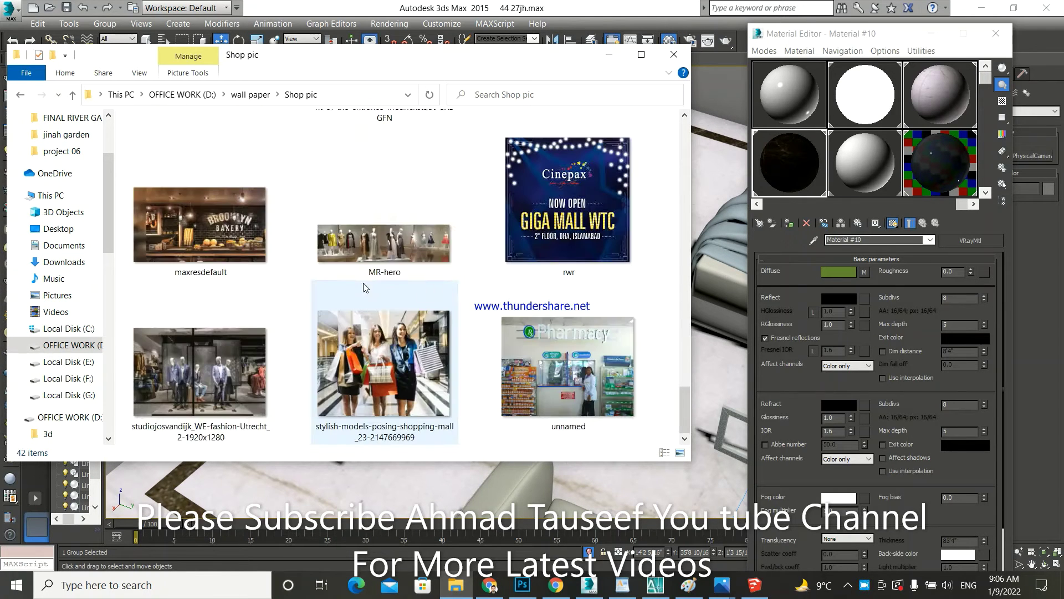
pyautogui.click(22, 95)
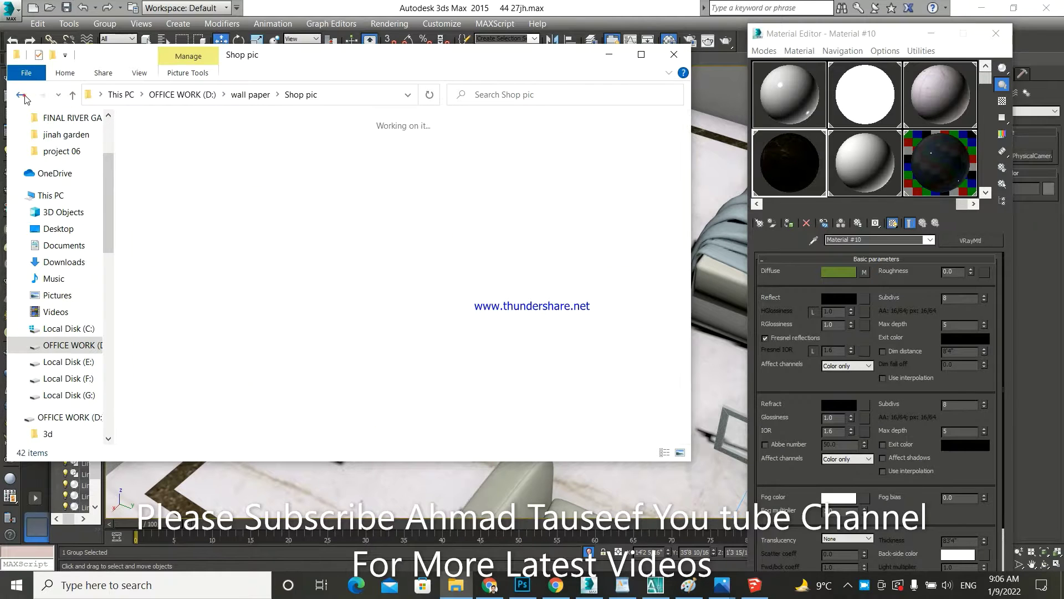
pyautogui.scroll(-5, 304, 269)
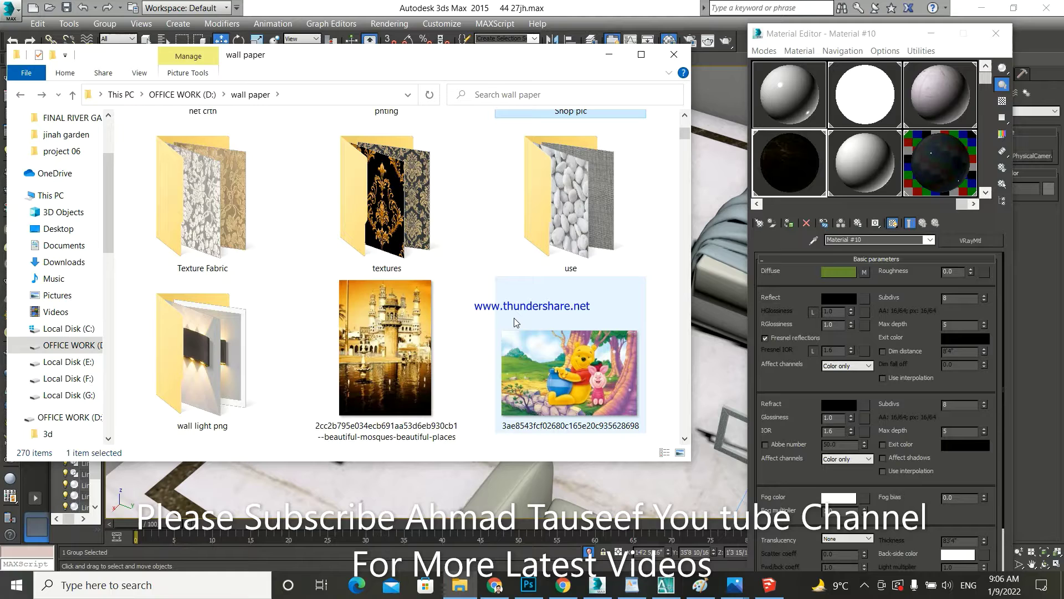
pyautogui.doubleClick(593, 203)
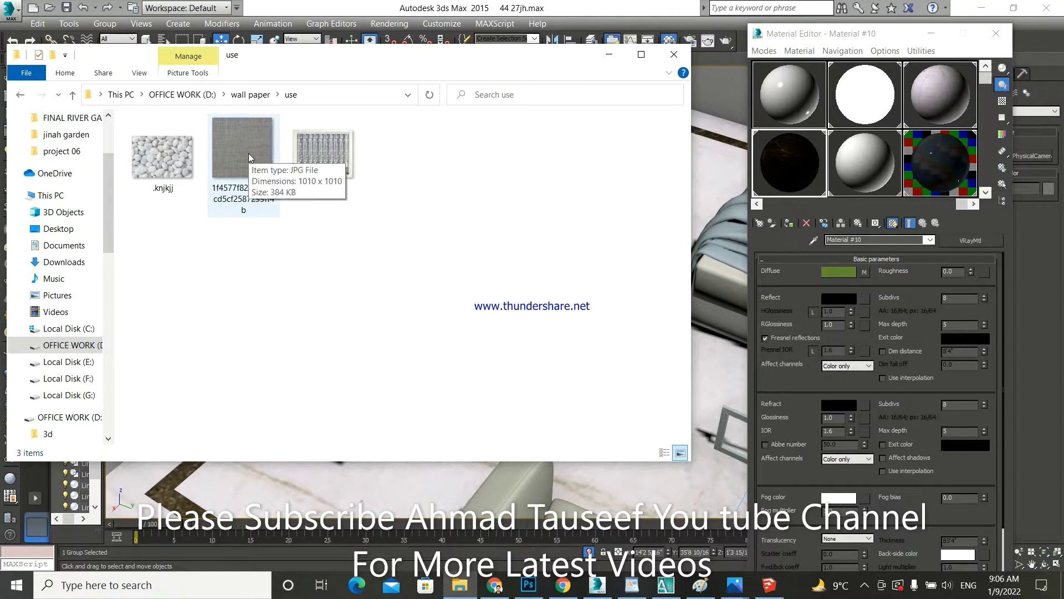
pyautogui.moveTo(248, 153); pyautogui.dragTo(788, 272)
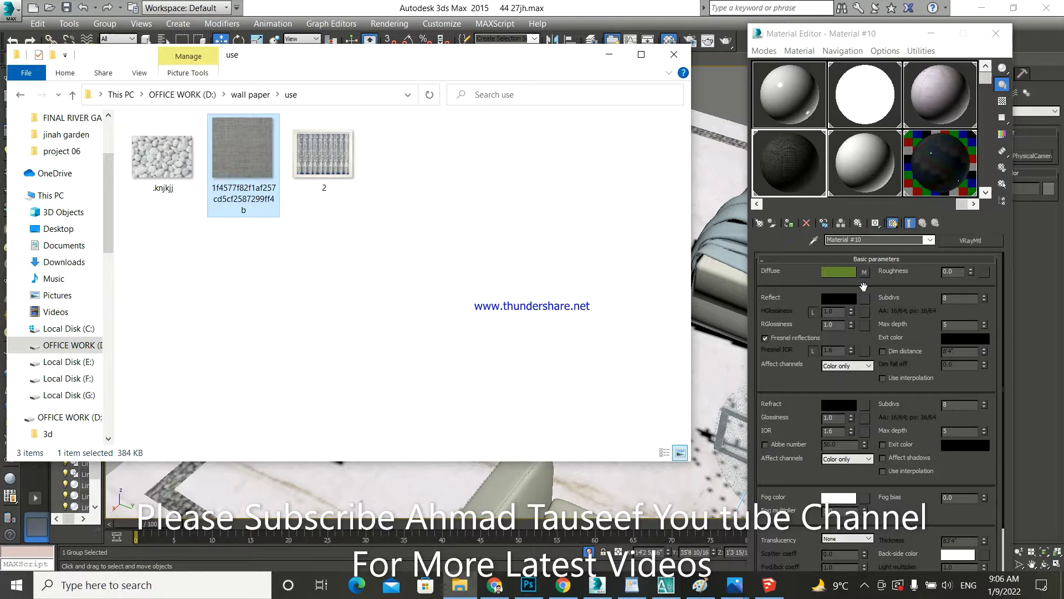
pyautogui.click(609, 55)
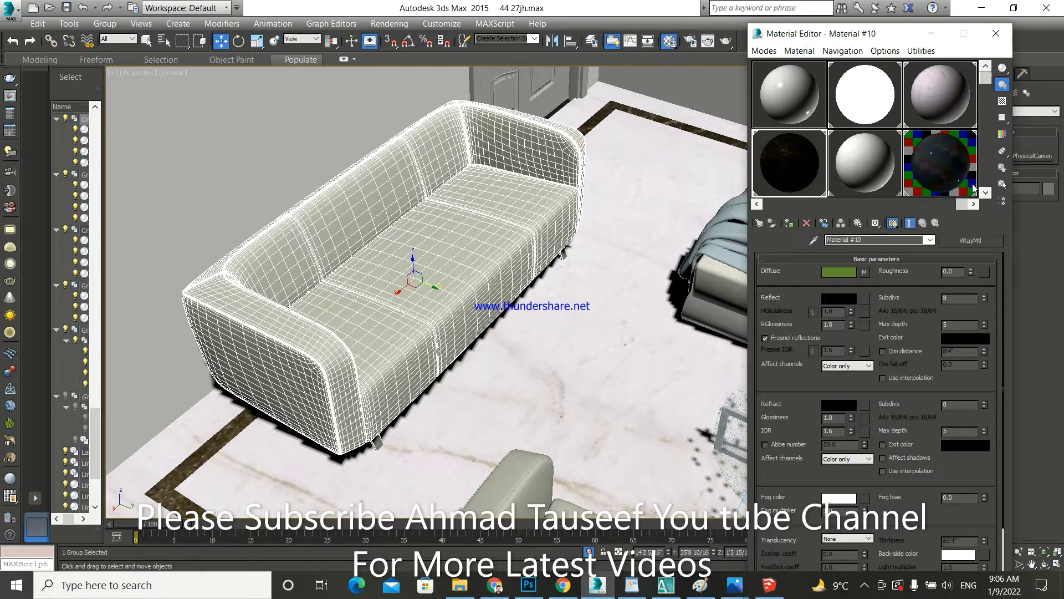
# Step: Make Material #24 active and drop the grey fabric JPG onto its Diffuse map
pyautogui.click(985, 192)
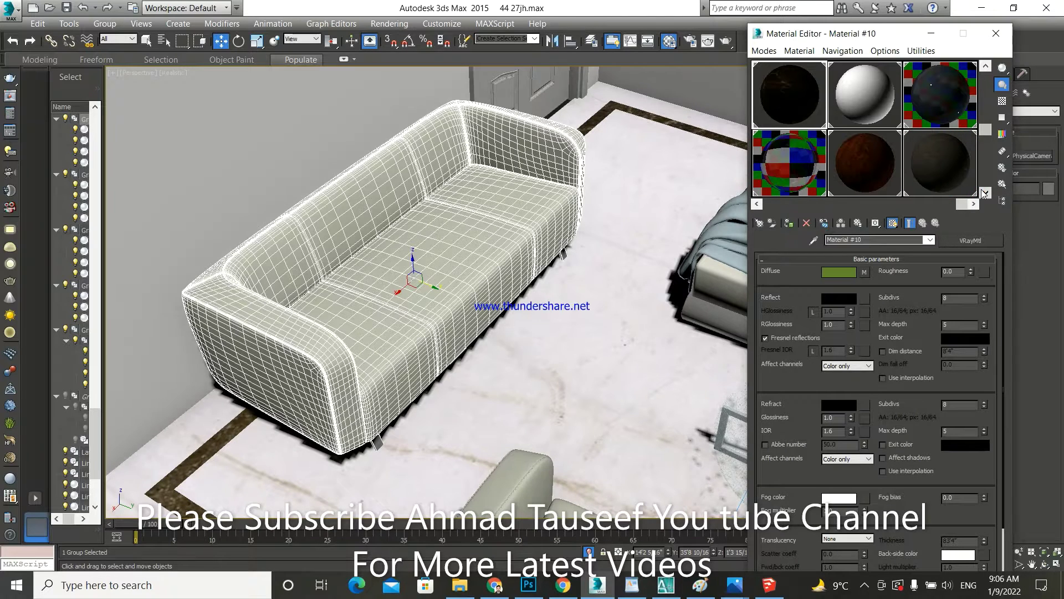
pyautogui.click(985, 192)
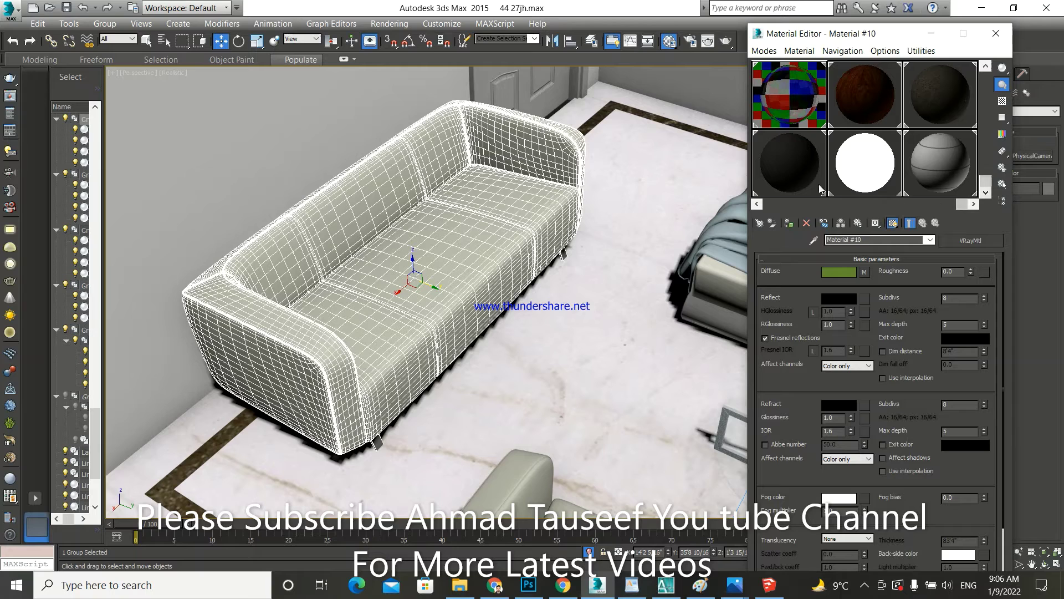
pyautogui.click(954, 184)
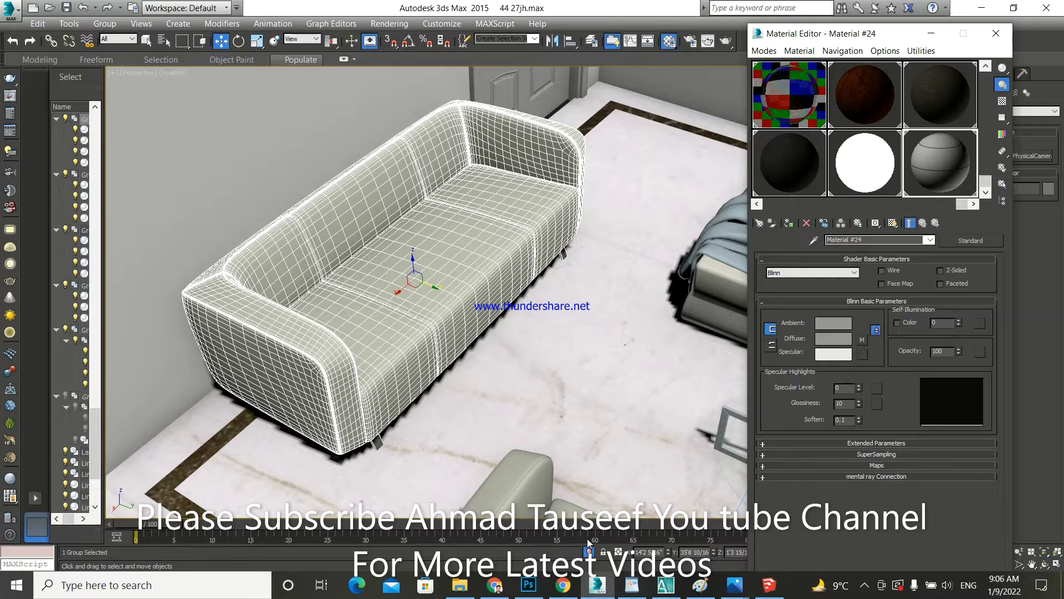
pyautogui.click(460, 584)
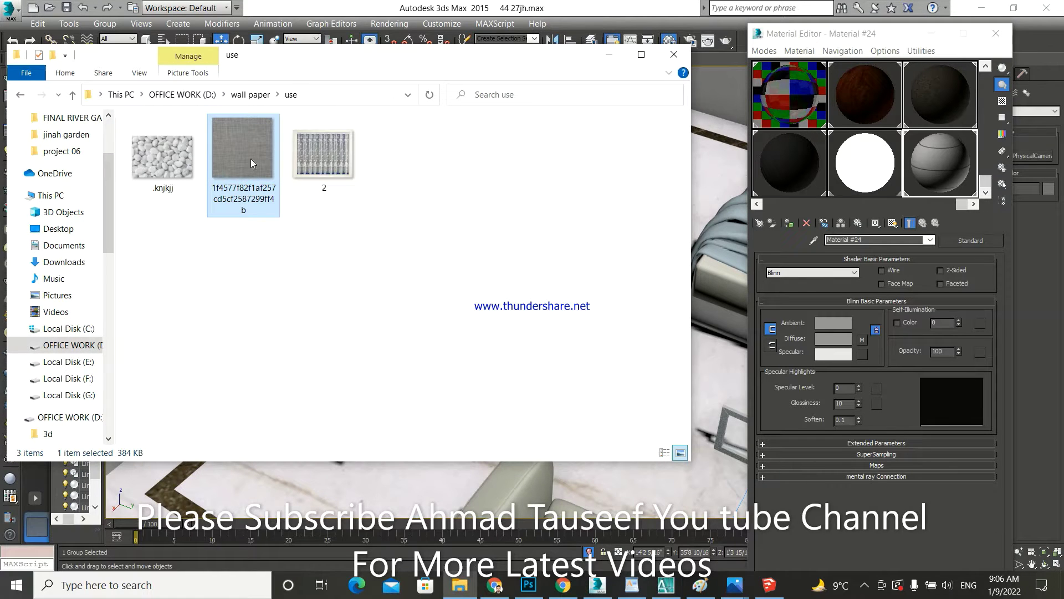
pyautogui.moveTo(251, 159); pyautogui.dragTo(823, 332)
pyautogui.moveTo(259, 159); pyautogui.dragTo(837, 335)
# Step: Apply the grey fabric JPG as Material #20's diffuse map, replacing the cracked-stone texture
pyautogui.click(963, 207)
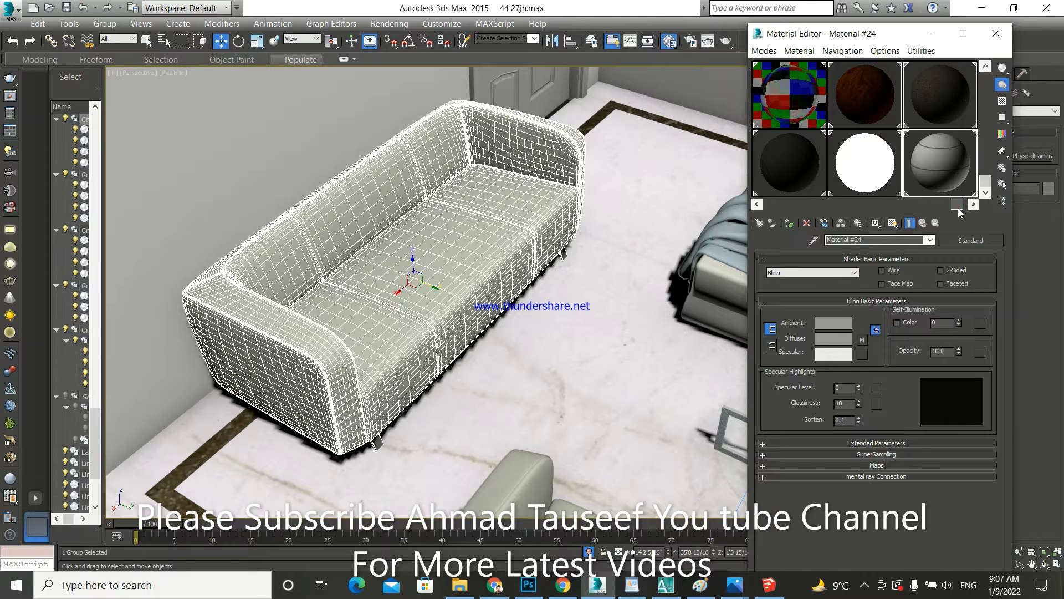
pyautogui.moveTo(958, 206); pyautogui.dragTo(783, 205)
pyautogui.click(850, 181)
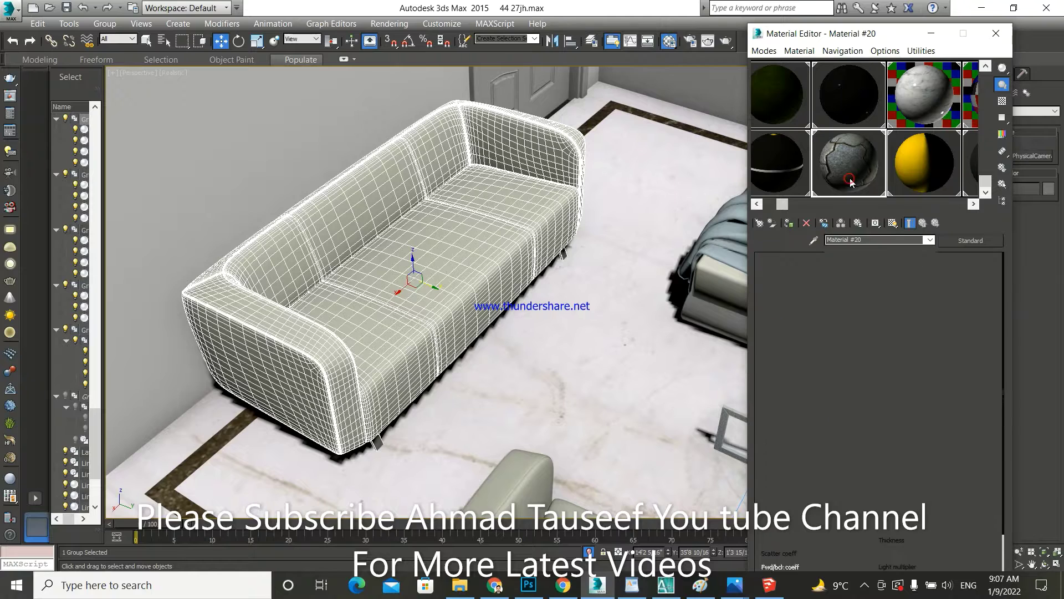
pyautogui.click(459, 585)
pyautogui.moveTo(245, 140)
pyautogui.mouseDown()
pyautogui.moveTo(452, 220)
pyautogui.moveTo(865, 273)
pyautogui.mouseUp()
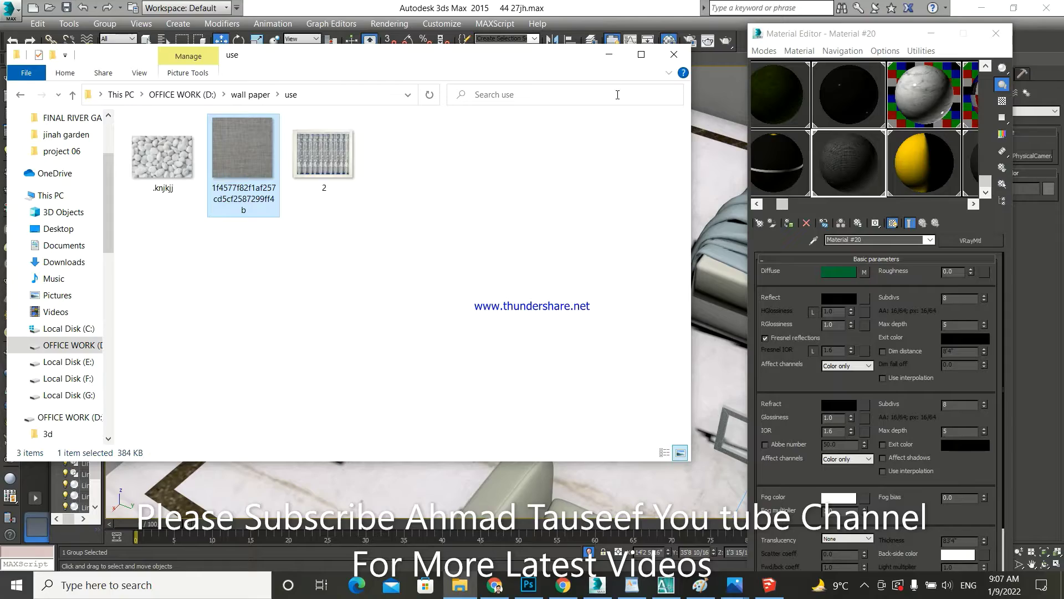
pyautogui.click(609, 54)
pyautogui.keyDown('alt'); pyautogui.moveTo(532, 122); pyautogui.dragTo(536, 162, button='middle'); pyautogui.keyUp('alt')
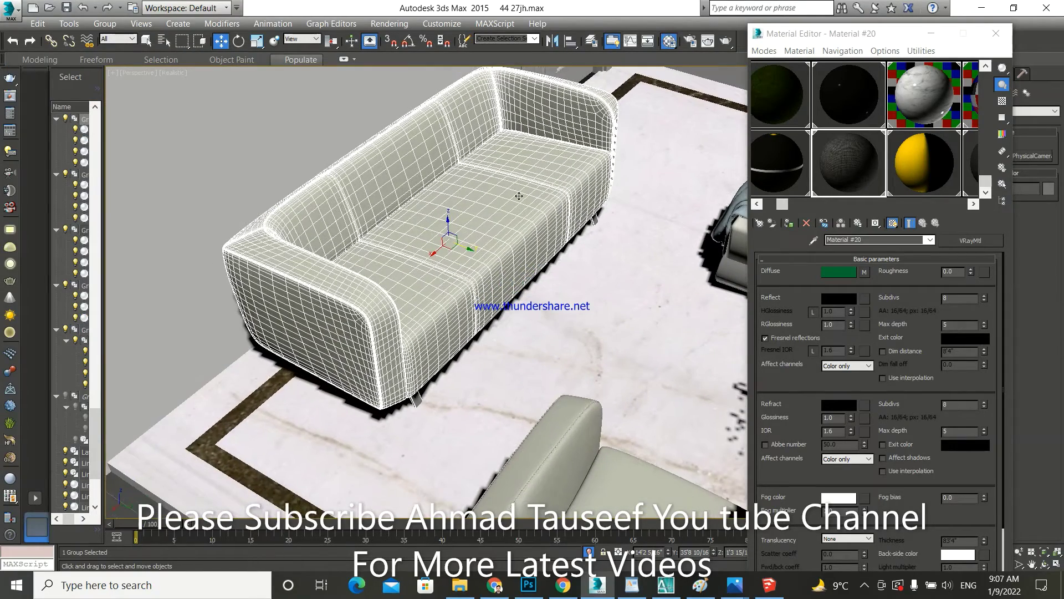
# Step: Isolate the sofa with Alt+Q and orbit to a front view of it
pyautogui.scroll(-2, 446, 261)
pyautogui.scroll(-3, 447, 262)
pyautogui.scroll(-2, 446, 263)
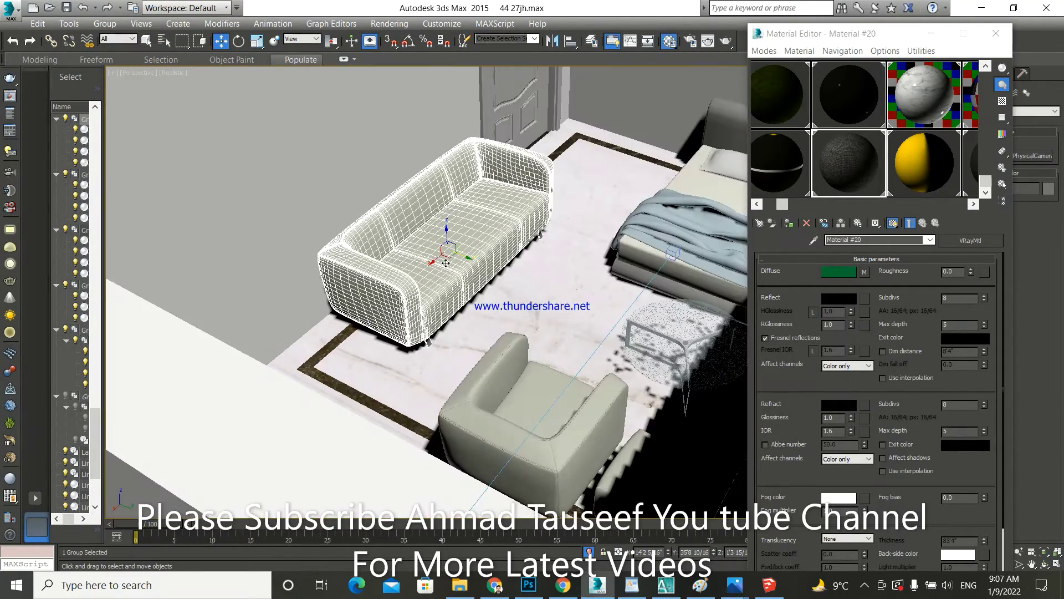
pyautogui.scroll(2, 446, 263)
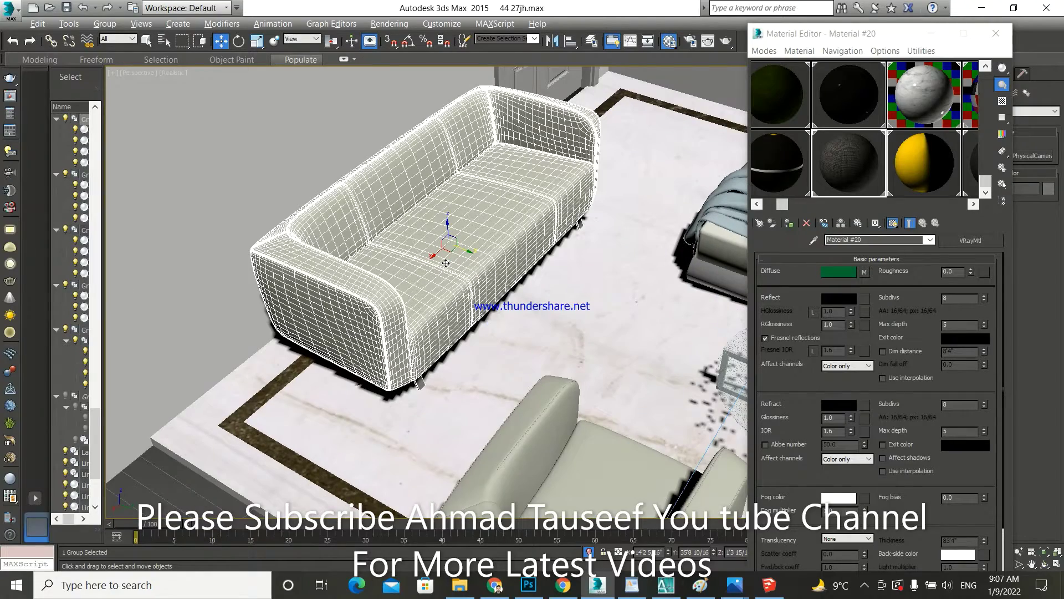
pyautogui.hotkey('alt', 'q')
pyautogui.keyDown('alt'); pyautogui.moveTo(480, 311); pyautogui.dragTo(452, 294, button='middle'); pyautogui.keyUp('alt')
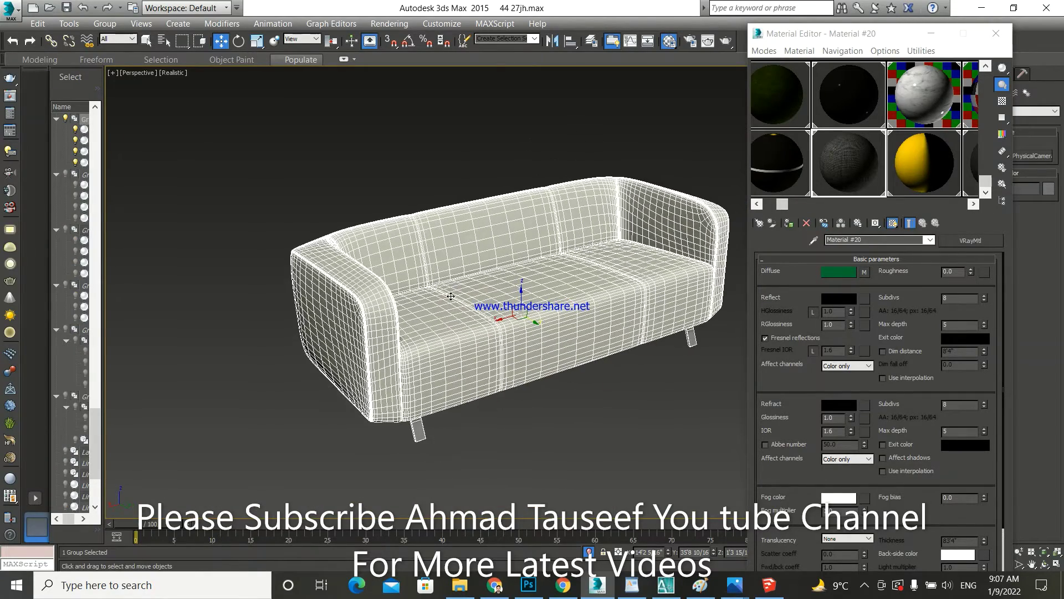
pyautogui.scroll(2, 451, 355)
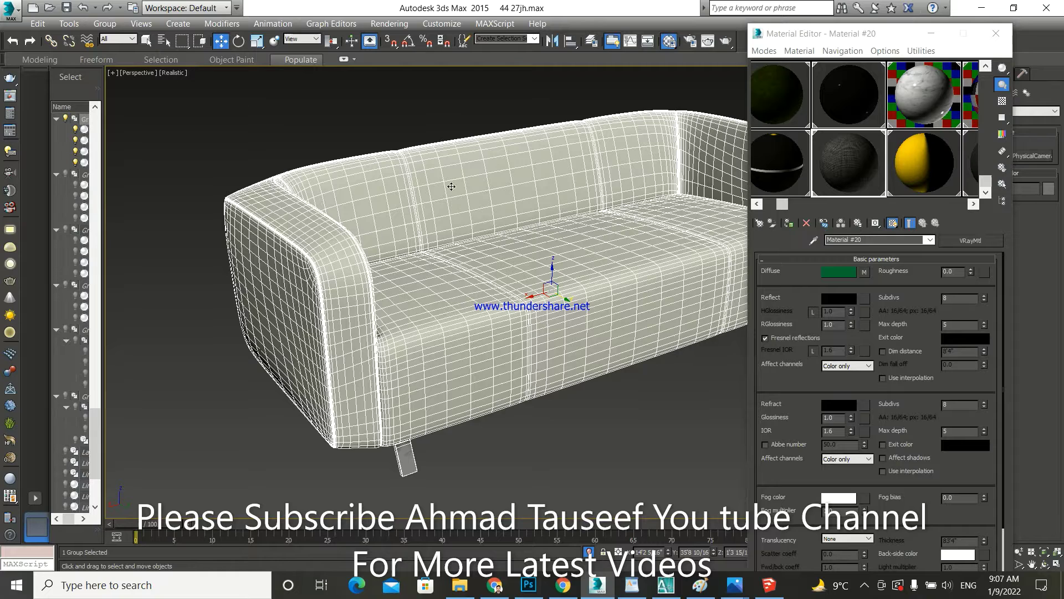
# Step: Drag the grey fabric material onto the whole sofa and close the Material Editor
pyautogui.click(635, 434)
pyautogui.moveTo(843, 169); pyautogui.dragTo(692, 279)
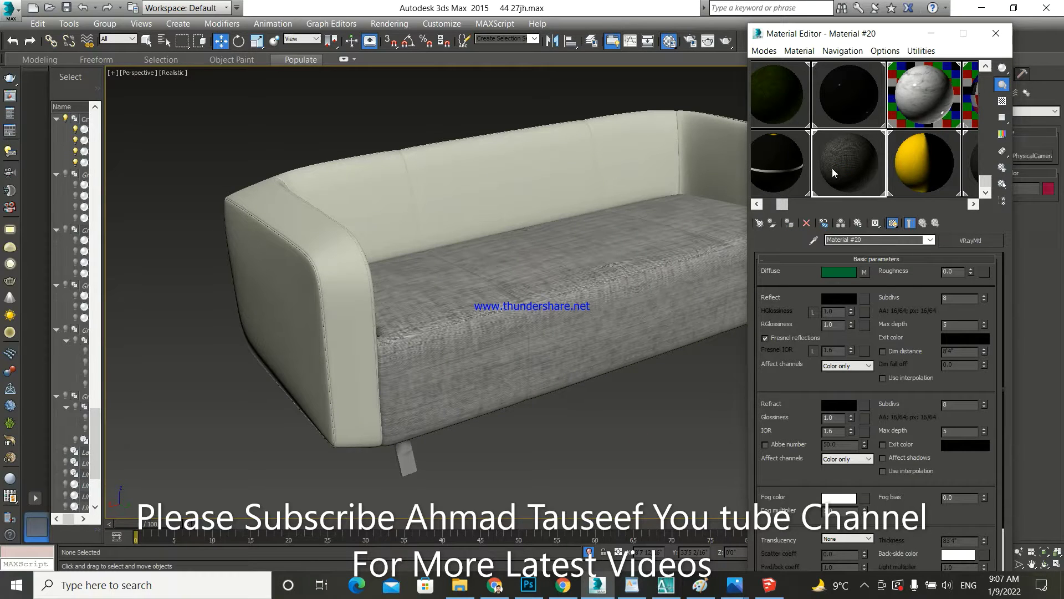
pyautogui.moveTo(597, 184); pyautogui.dragTo(540, 197)
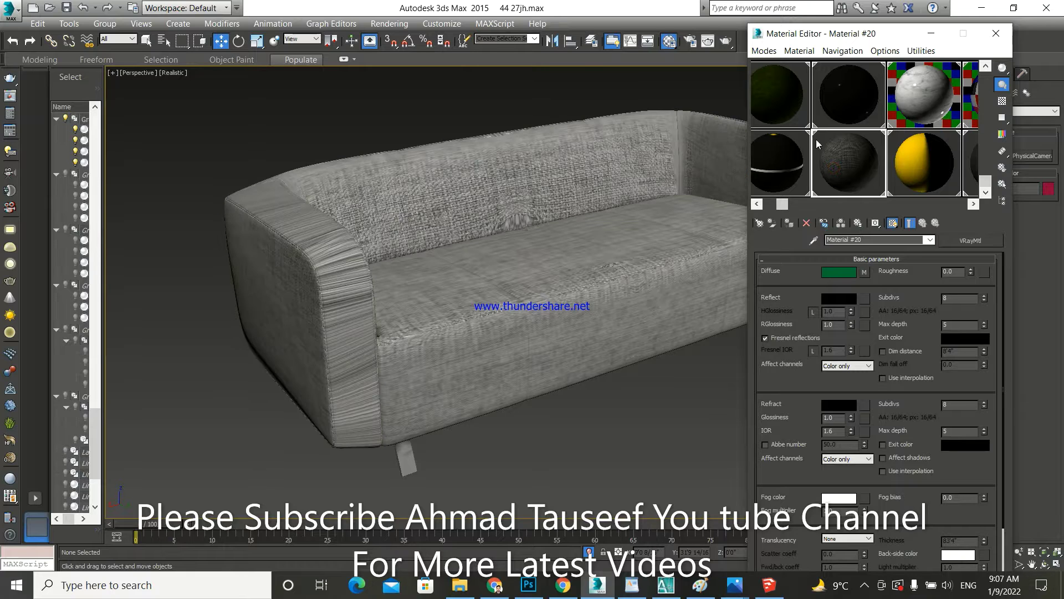
pyautogui.click(996, 33)
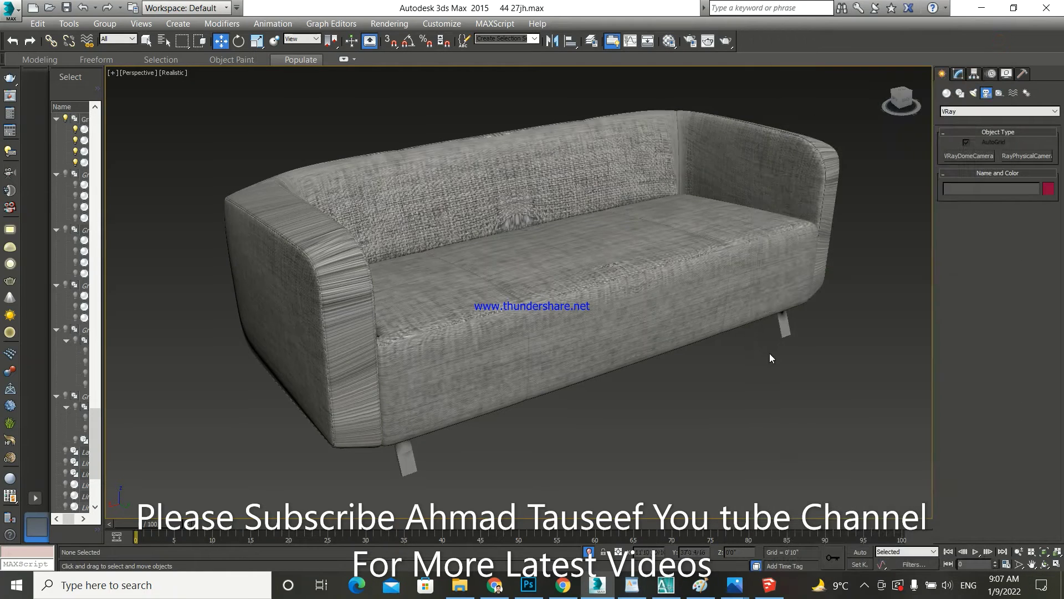
# Step: Ungroup the sofa into separate objects
pyautogui.click(605, 314)
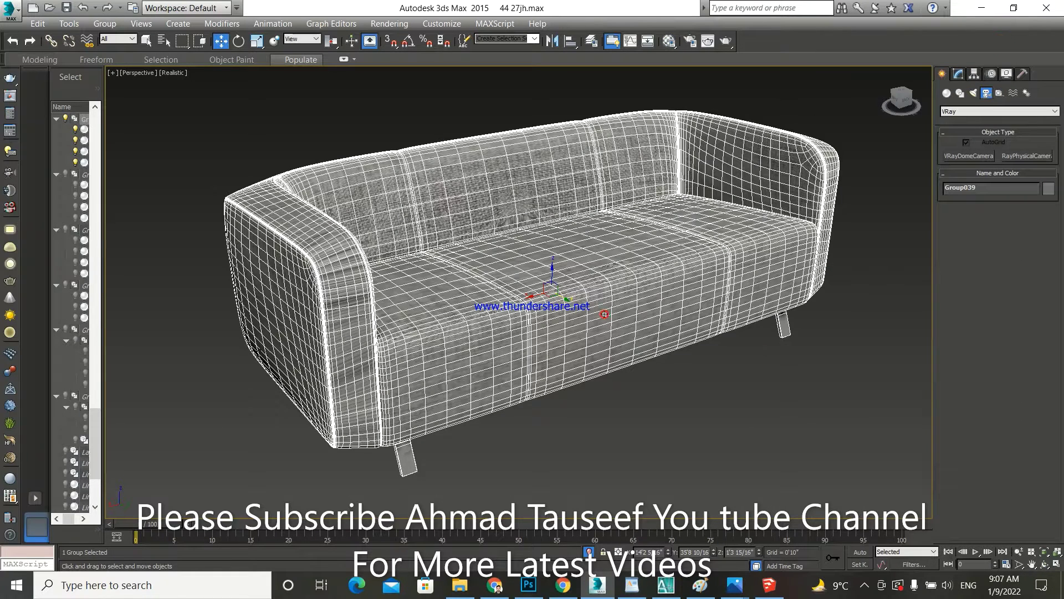
pyautogui.click(105, 23)
pyautogui.click(123, 53)
pyautogui.click(237, 106)
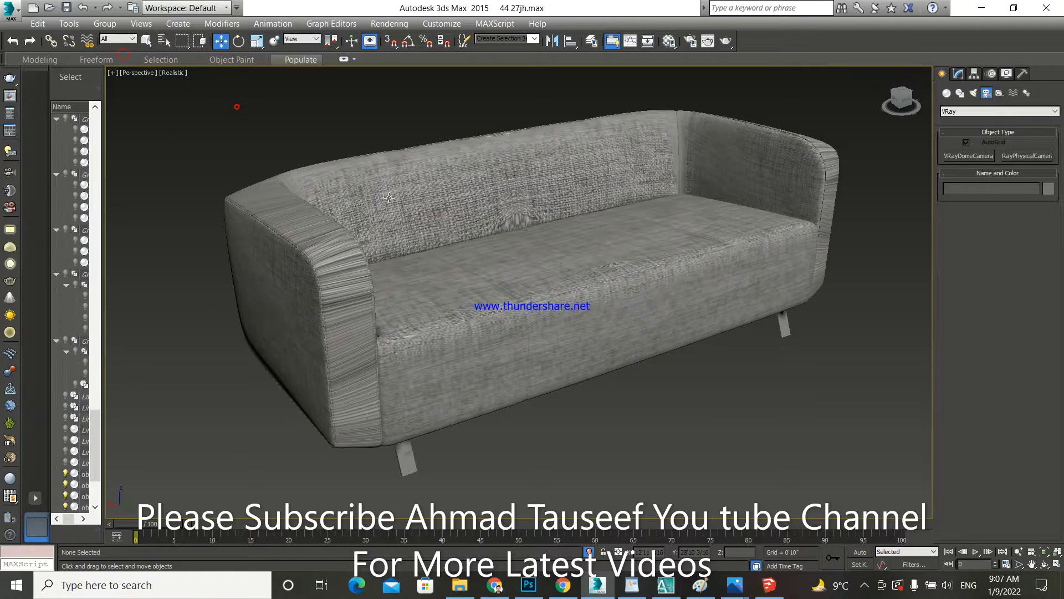
# Step: Add a Box UVW Map to seat cushion objB_02, adjusting its width and length
pyautogui.click(510, 286)
pyautogui.click(961, 79)
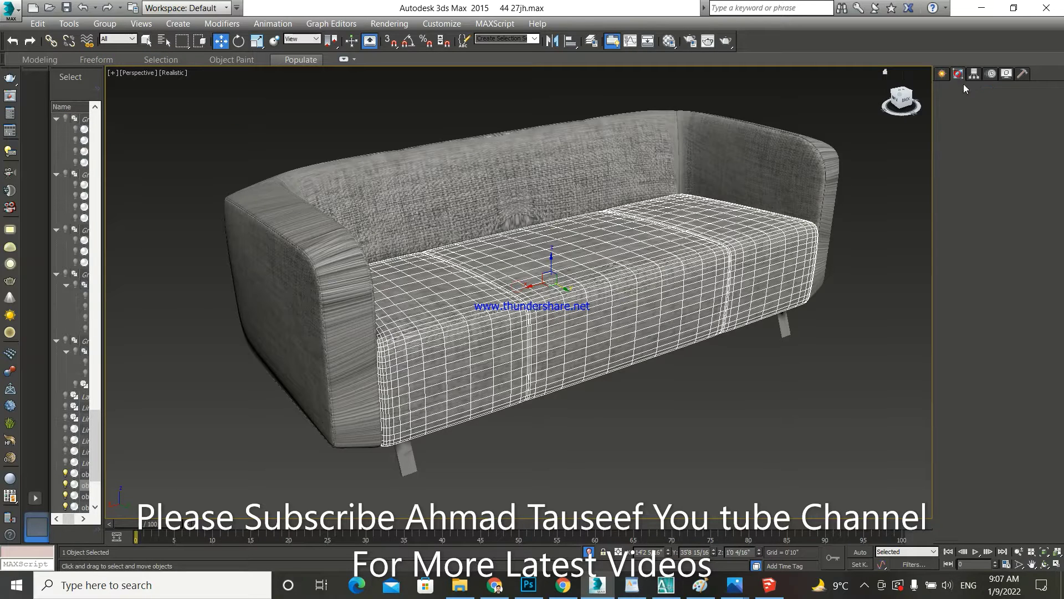
pyautogui.click(967, 102)
pyautogui.press('u')
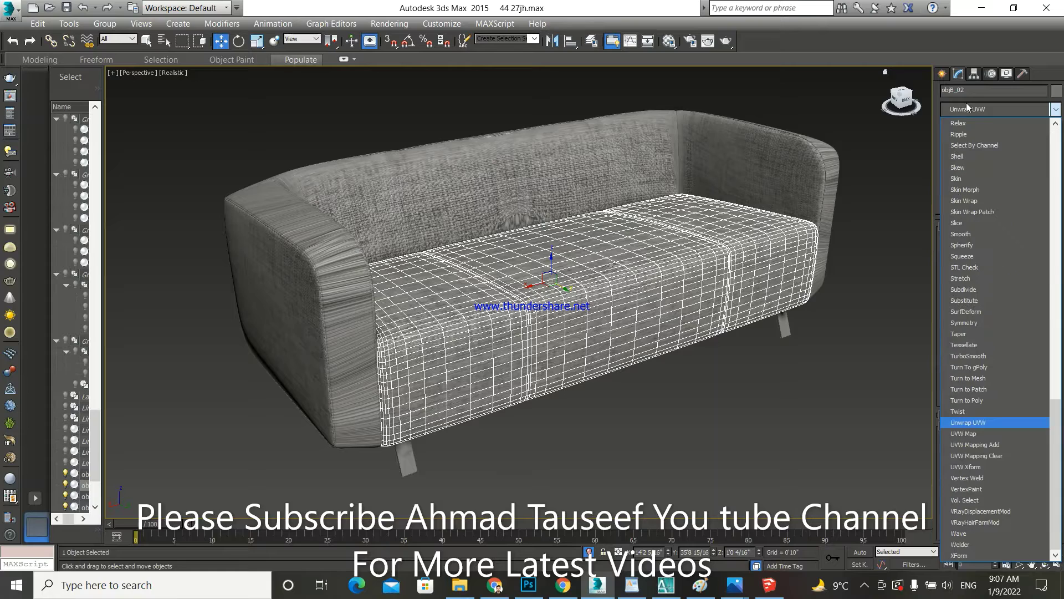
pyautogui.click(977, 432)
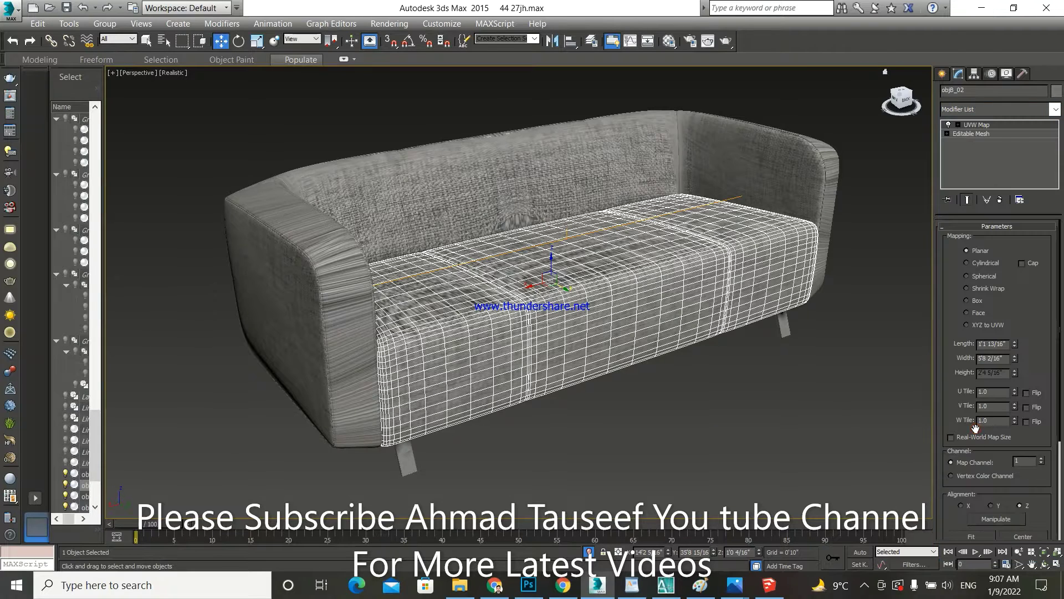
pyautogui.click(975, 302)
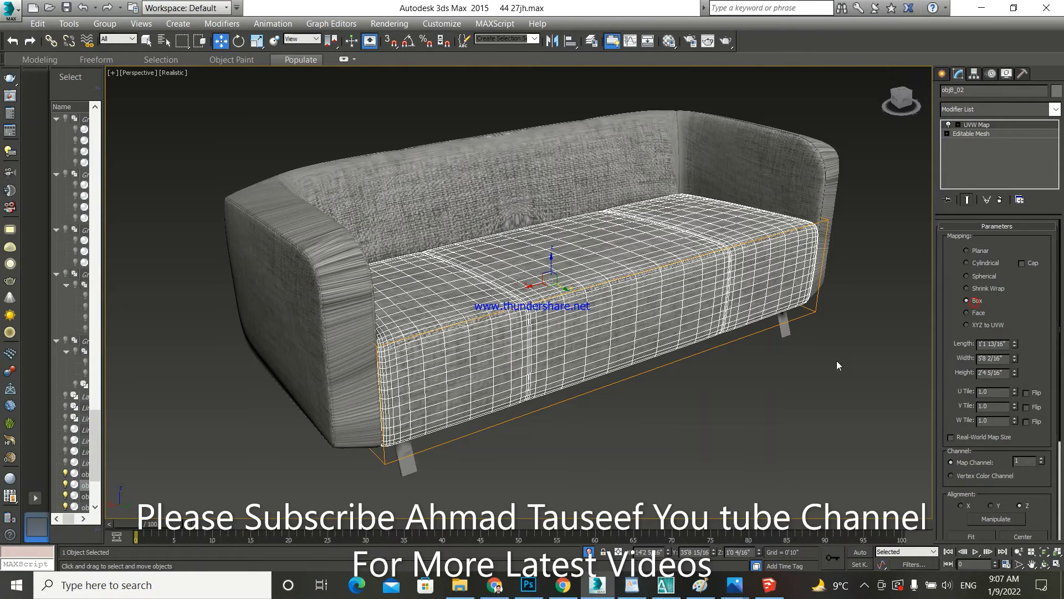
pyautogui.scroll(2, 661, 320)
pyautogui.scroll(1, 611, 327)
pyautogui.scroll(5, 611, 327)
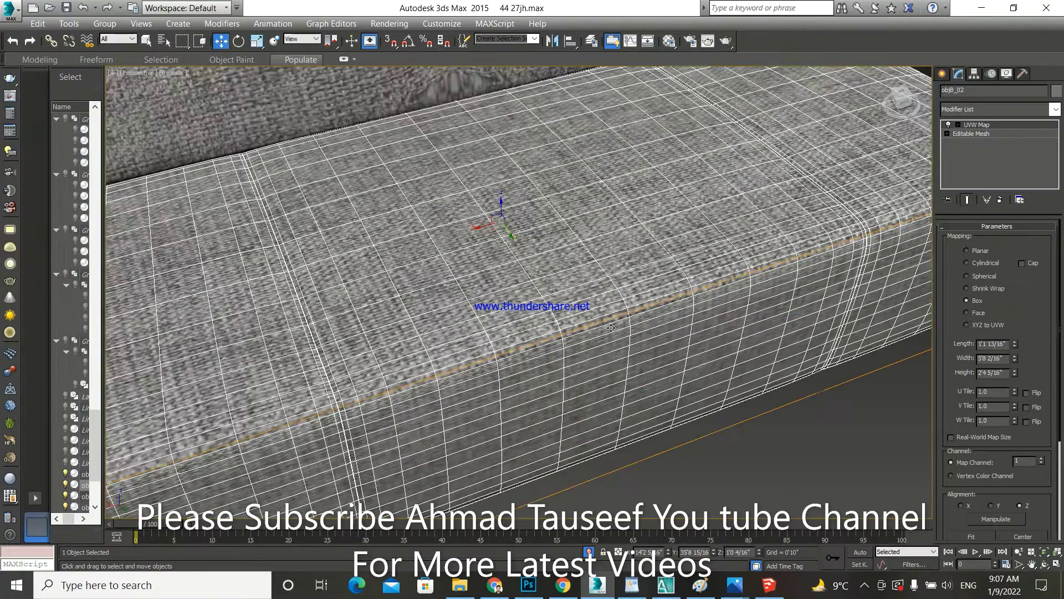
pyautogui.moveTo(1013, 358)
pyautogui.mouseDown()
pyautogui.moveTo(1008, 385)
pyautogui.moveTo(1009, 366)
pyautogui.mouseUp()
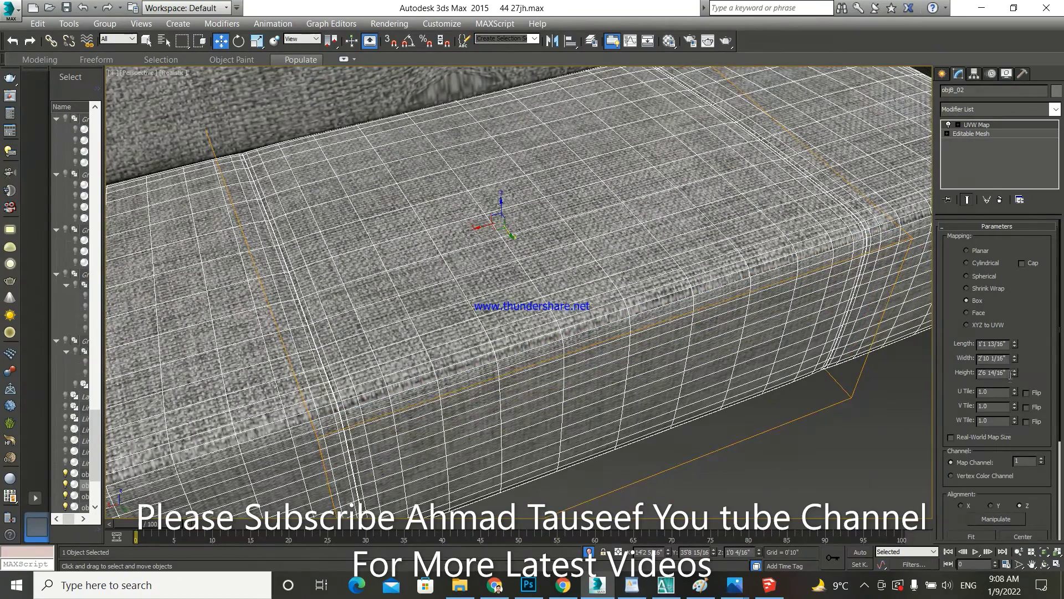
pyautogui.moveTo(1014, 346); pyautogui.dragTo(1009, 278)
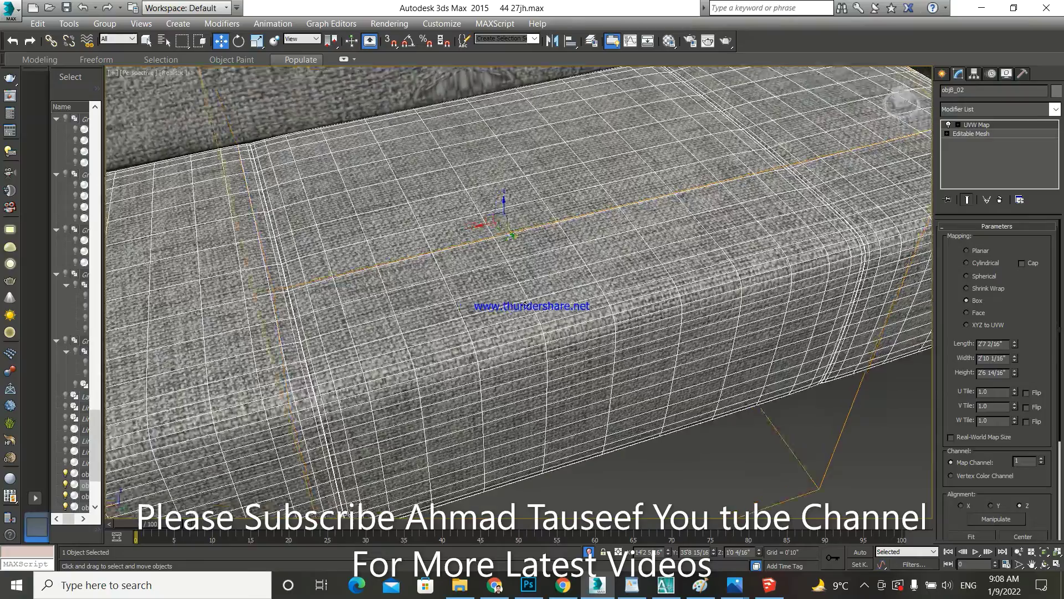
# Step: Inspect the cushion's fabric tiling, then deselect it and pan the sofa right
pyautogui.moveTo(554, 277)
pyautogui.keyDown('alt'); pyautogui.mouseDown(button='middle')
pyautogui.moveTo(461, 305)
pyautogui.moveTo(535, 288)
pyautogui.mouseUp(button='middle'); pyautogui.keyUp('alt')
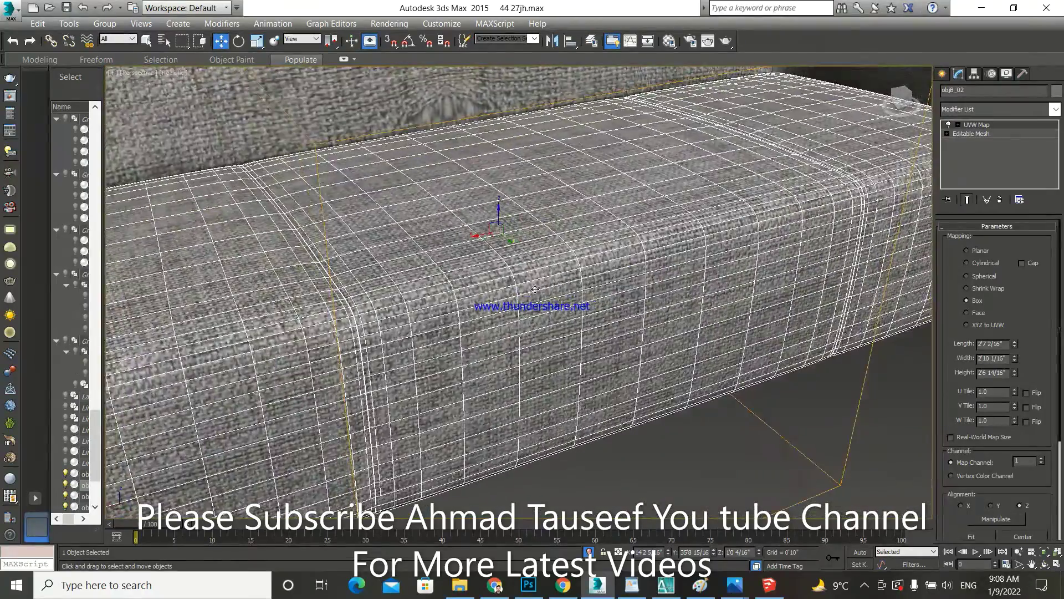
pyautogui.scroll(-5, 543, 322)
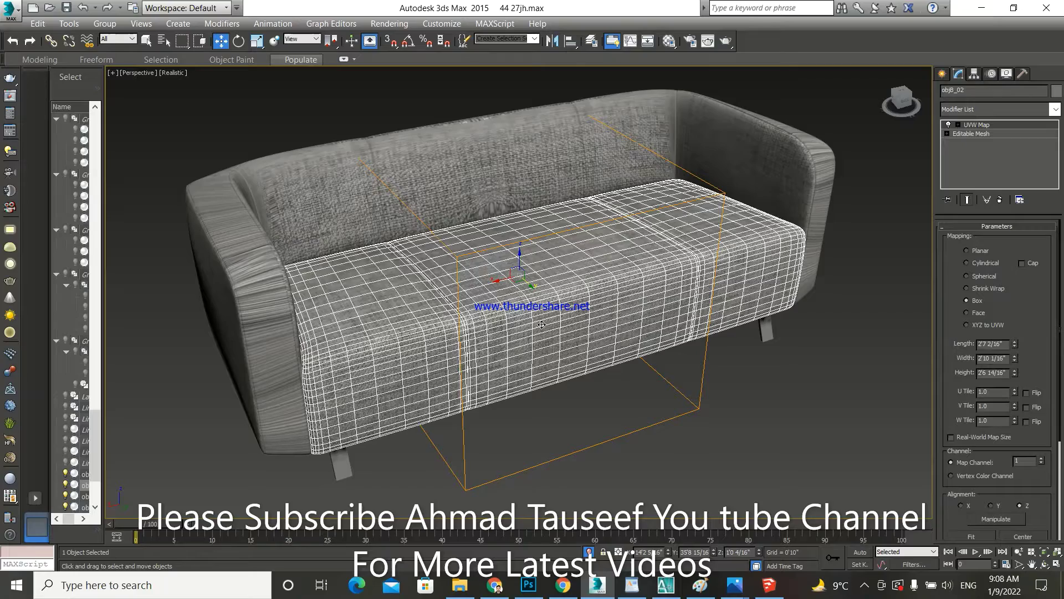
pyautogui.scroll(2, 542, 324)
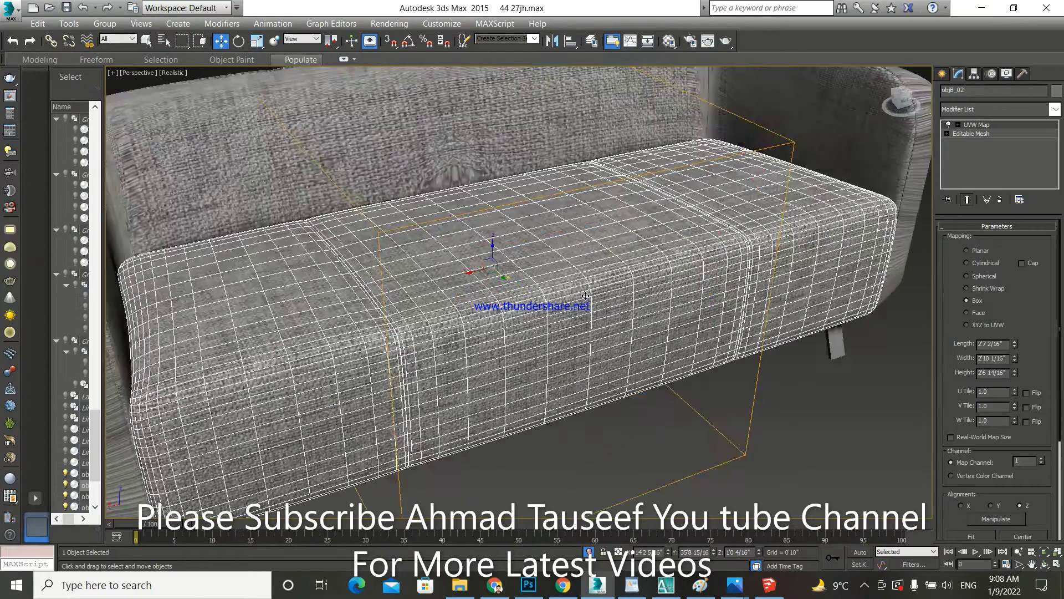
pyautogui.scroll(2, 538, 321)
pyautogui.scroll(1, 532, 319)
pyautogui.scroll(2, 526, 313)
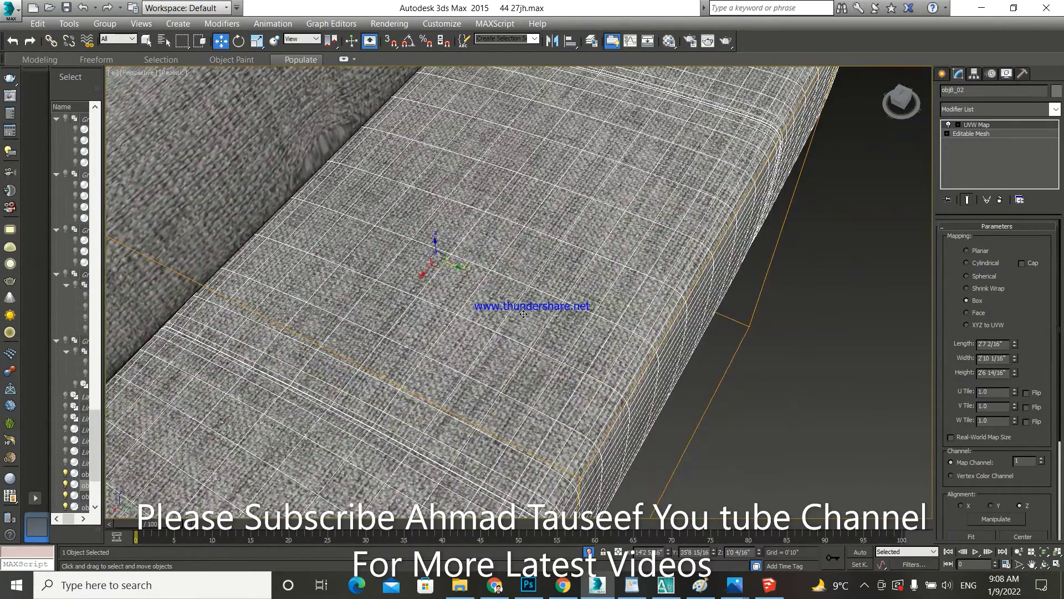
pyautogui.scroll(-5, 523, 314)
pyautogui.scroll(1, 521, 322)
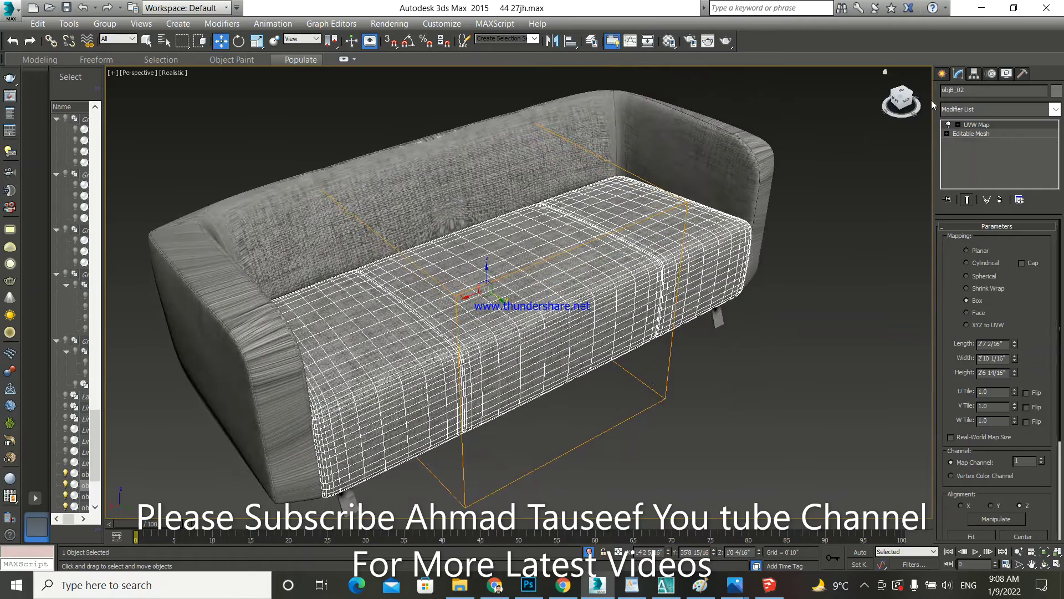
pyautogui.click(837, 293)
pyautogui.moveTo(524, 348); pyautogui.dragTo(703, 283, button='middle')
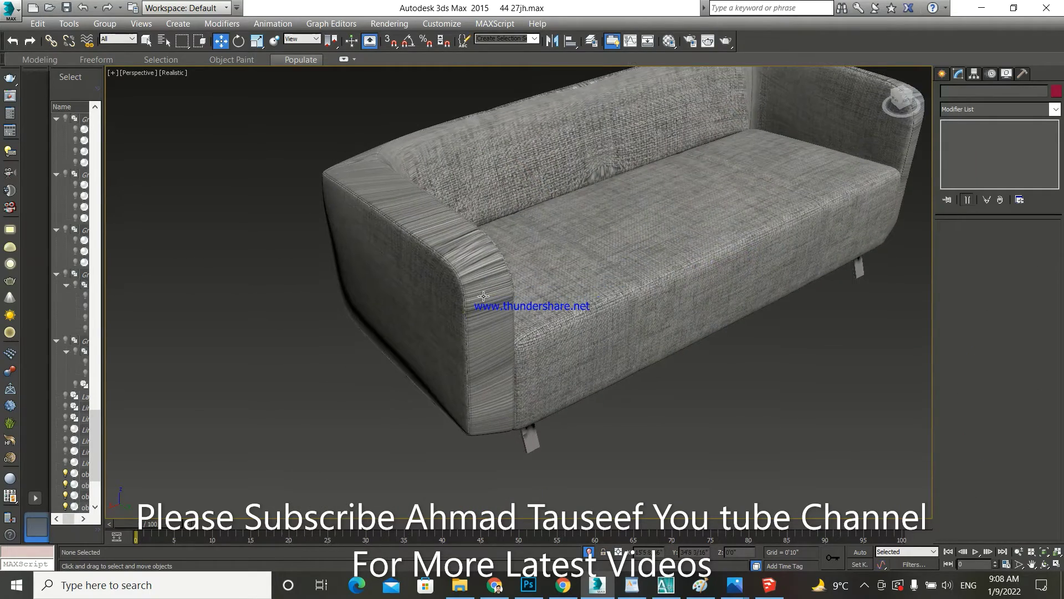
# Step: Give sofa body objB_01 a Box UVW Map with width 23 4/16"
pyautogui.click(916, 175)
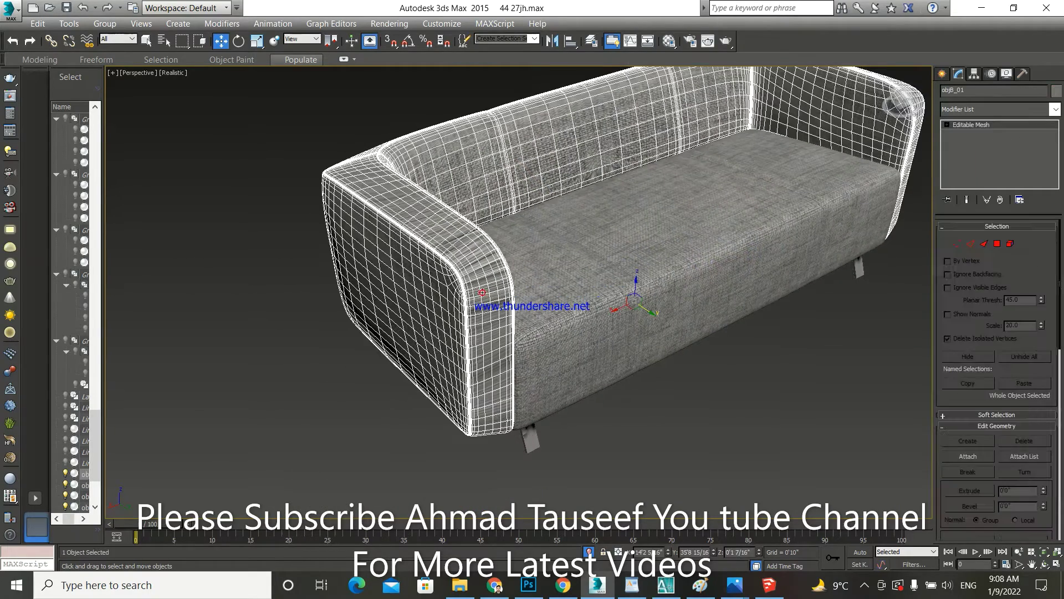
pyautogui.click(963, 109)
pyautogui.scroll(-5, 967, 168)
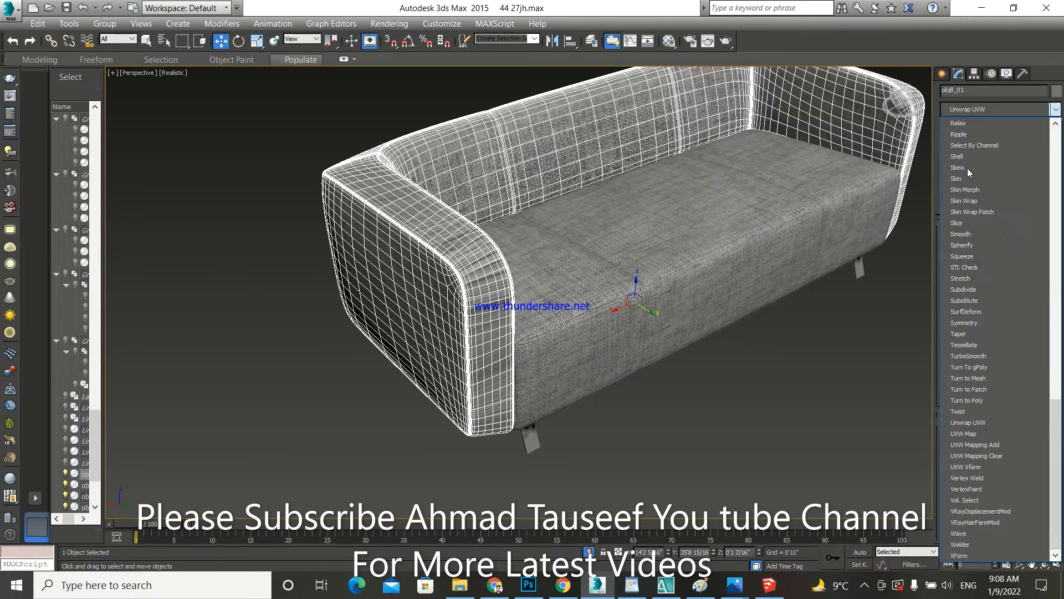
pyautogui.click(969, 430)
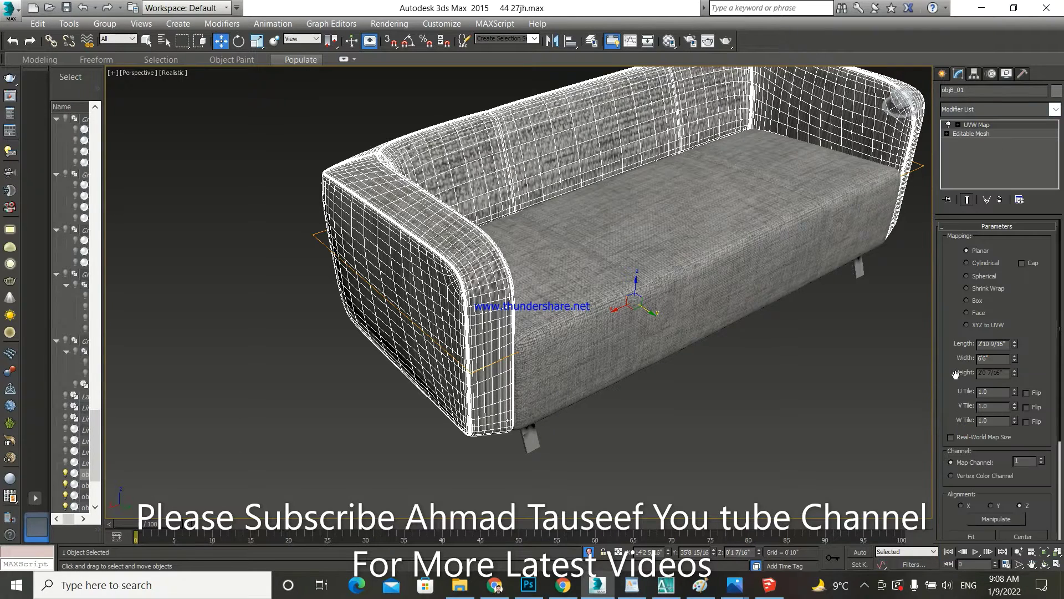
pyautogui.click(975, 302)
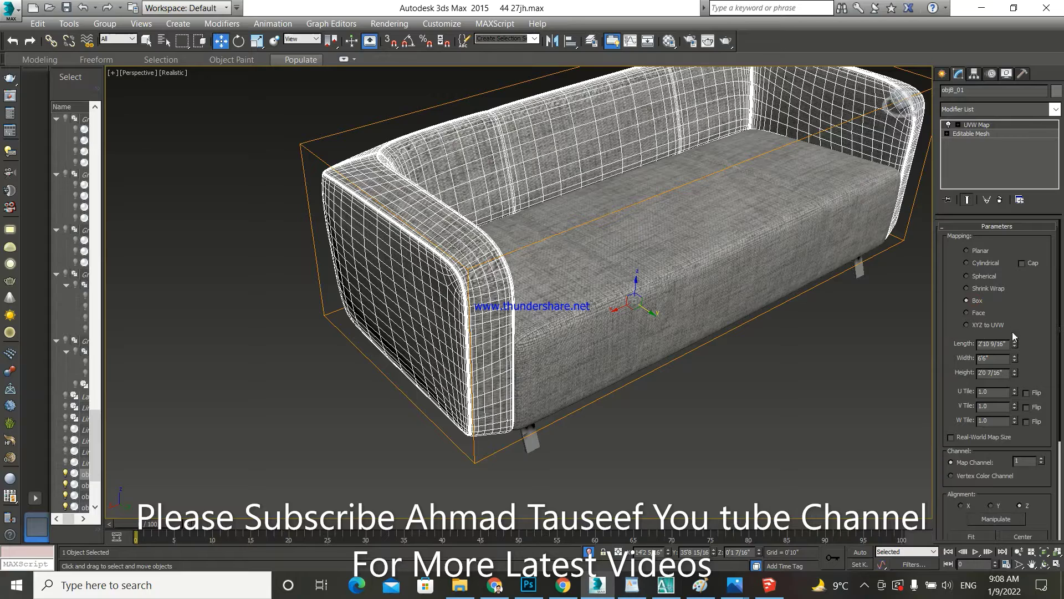
pyautogui.moveTo(1013, 360); pyautogui.dragTo(1001, 395)
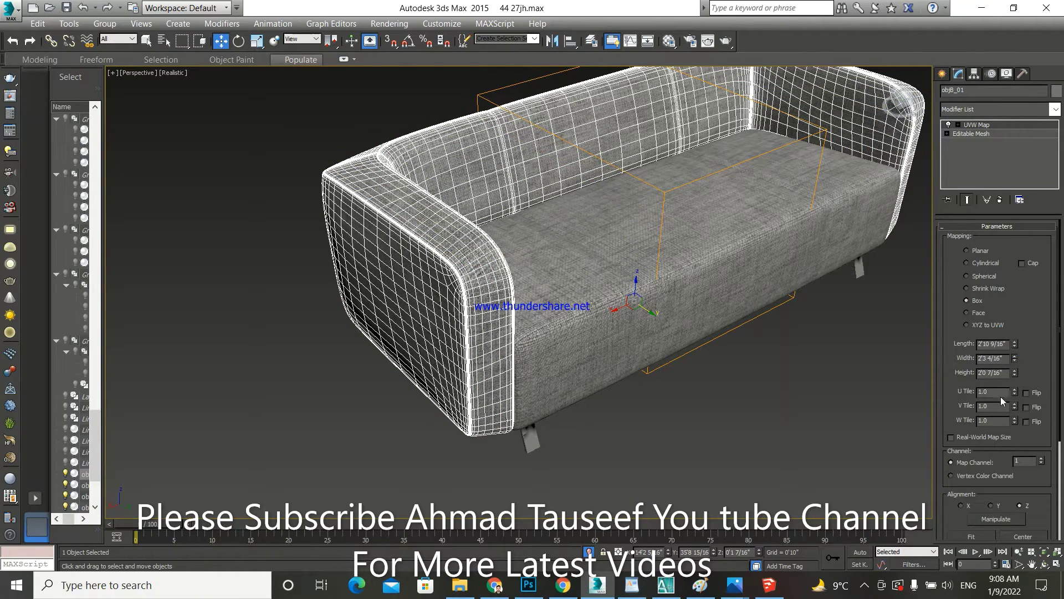
pyautogui.click(942, 74)
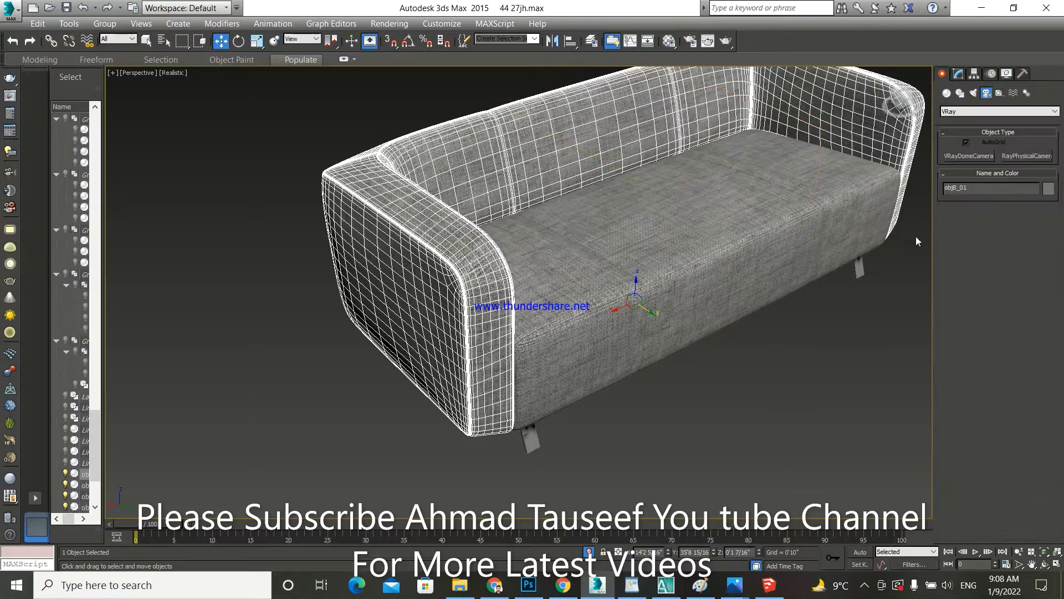
# Step: Deselect the sofa and reframe the view toward its front leg
pyautogui.click(886, 289)
pyautogui.scroll(-2, 659, 277)
pyautogui.scroll(3, 671, 269)
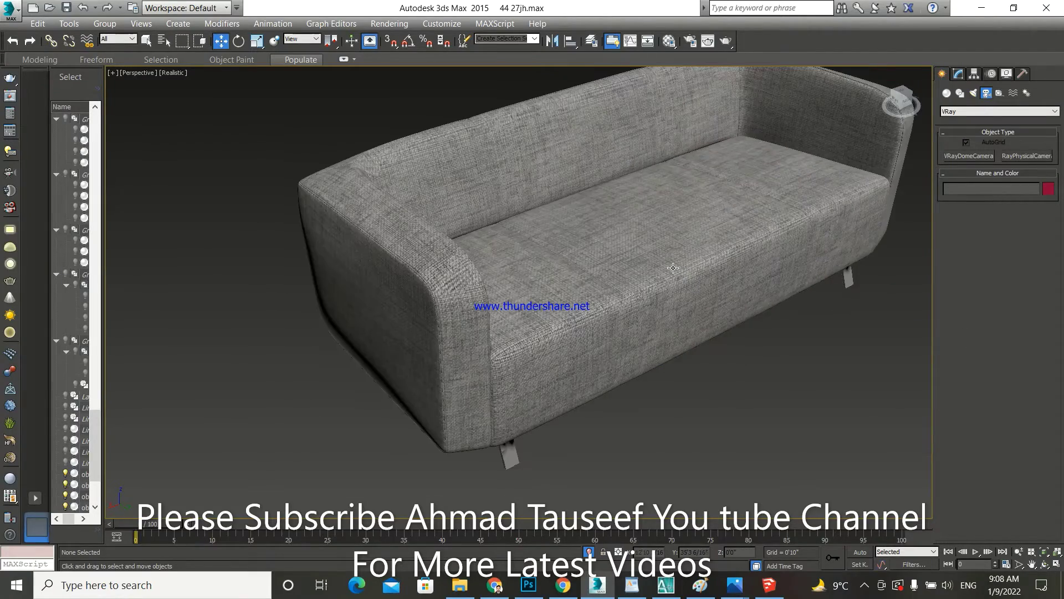
pyautogui.scroll(5, 636, 278)
pyautogui.keyDown('alt'); pyautogui.moveTo(636, 278); pyautogui.dragTo(638, 304, button='middle'); pyautogui.keyUp('alt')
pyautogui.scroll(-4, 638, 304)
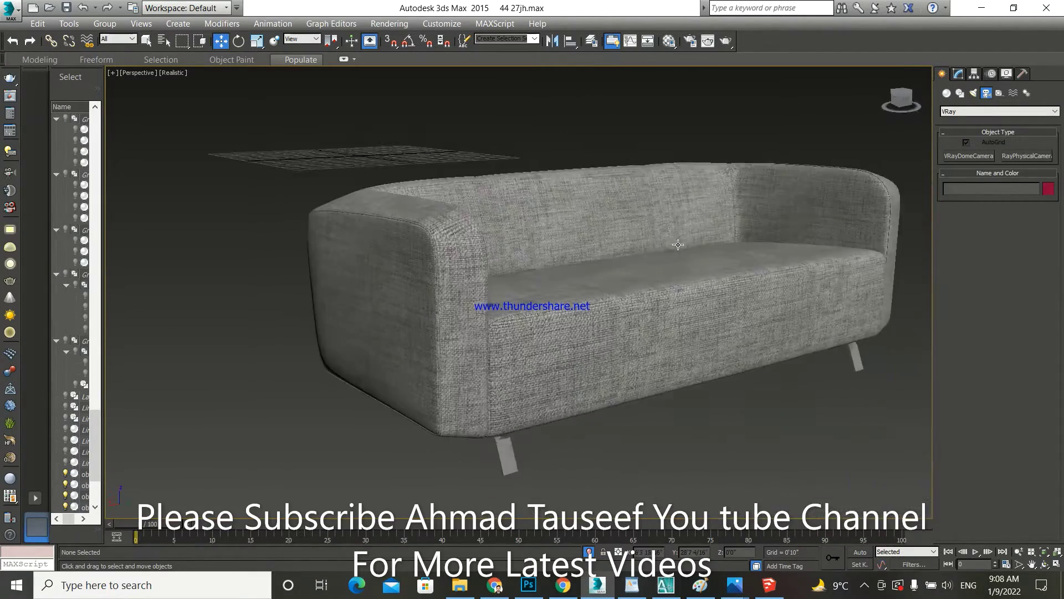
pyautogui.scroll(2, 638, 304)
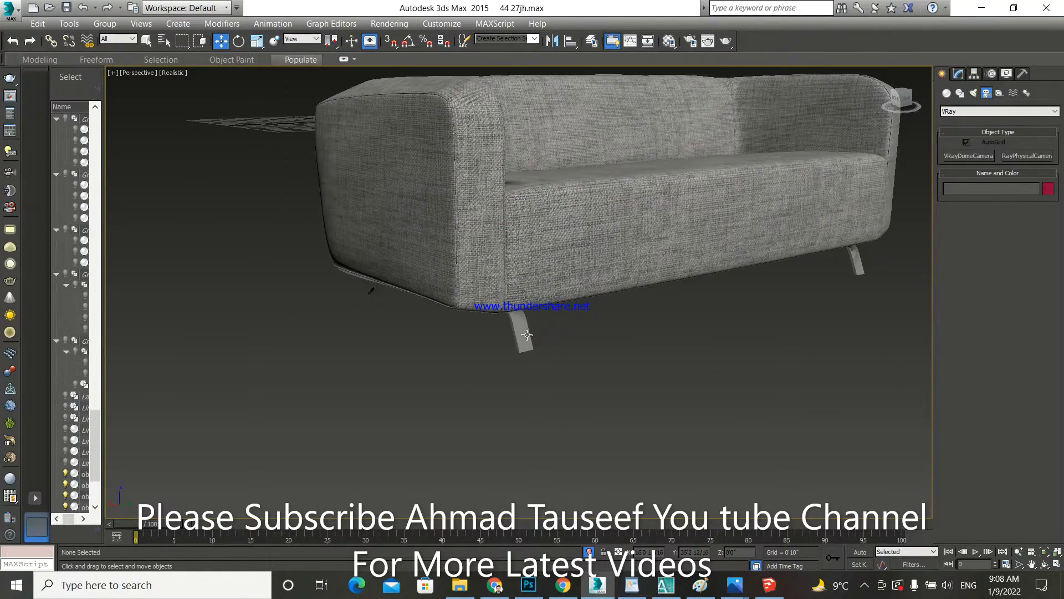
pyautogui.scroll(4, 639, 211)
pyautogui.moveTo(639, 211)
pyautogui.mouseDown(button='middle')
pyautogui.moveTo(515, 331)
pyautogui.moveTo(821, 230)
pyautogui.mouseUp(button='middle')
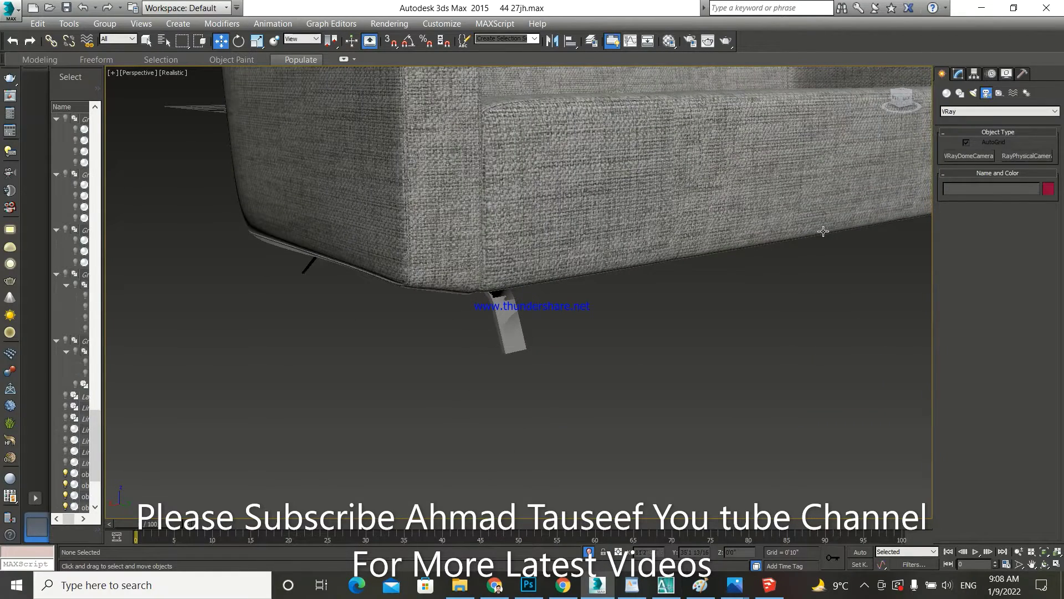
pyautogui.click(946, 93)
pyautogui.click(839, 288)
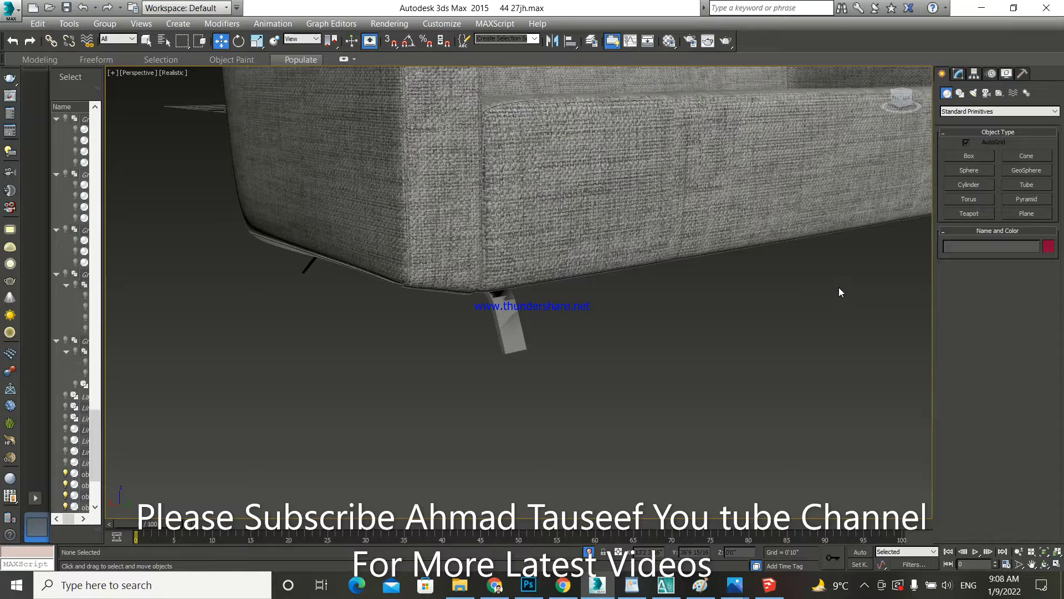
# Step: Drag a darker grey sample material onto the sofa leg and close the Material Editor
pyautogui.press('m')
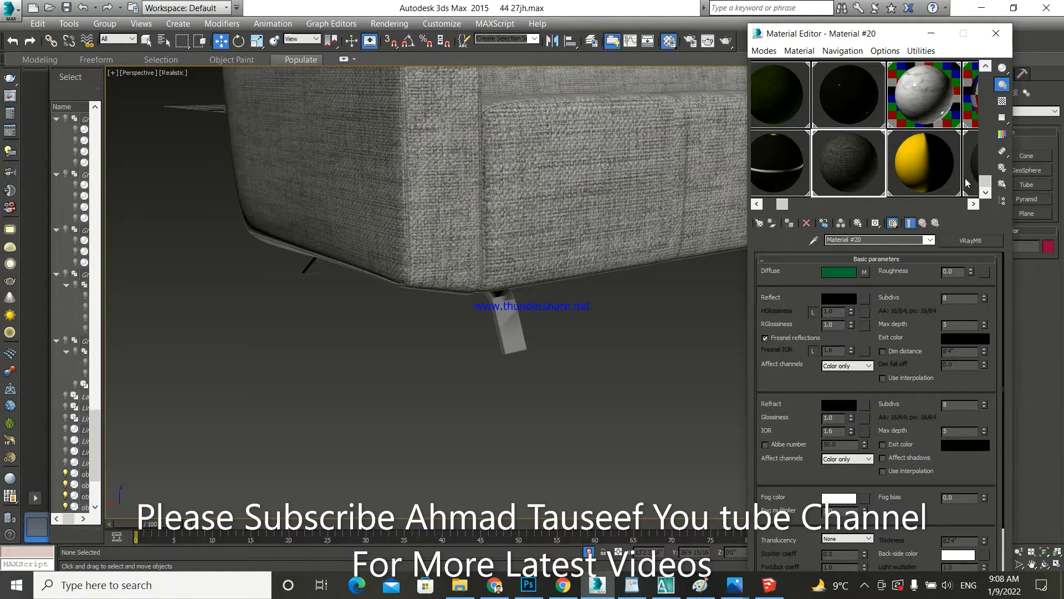
pyautogui.click(973, 204)
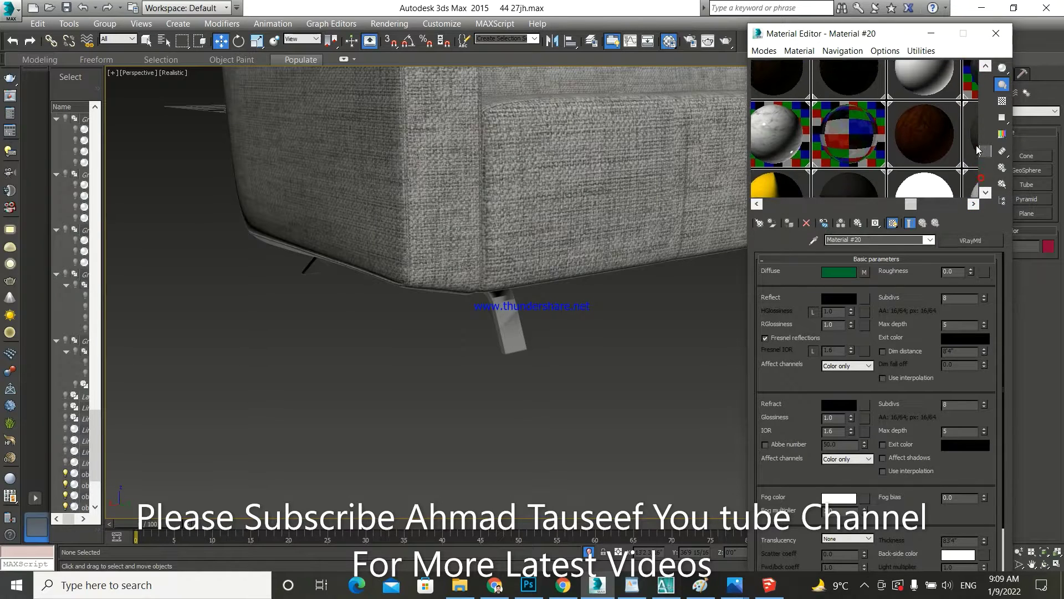
pyautogui.moveTo(981, 177); pyautogui.dragTo(980, 85)
pyautogui.click(975, 206)
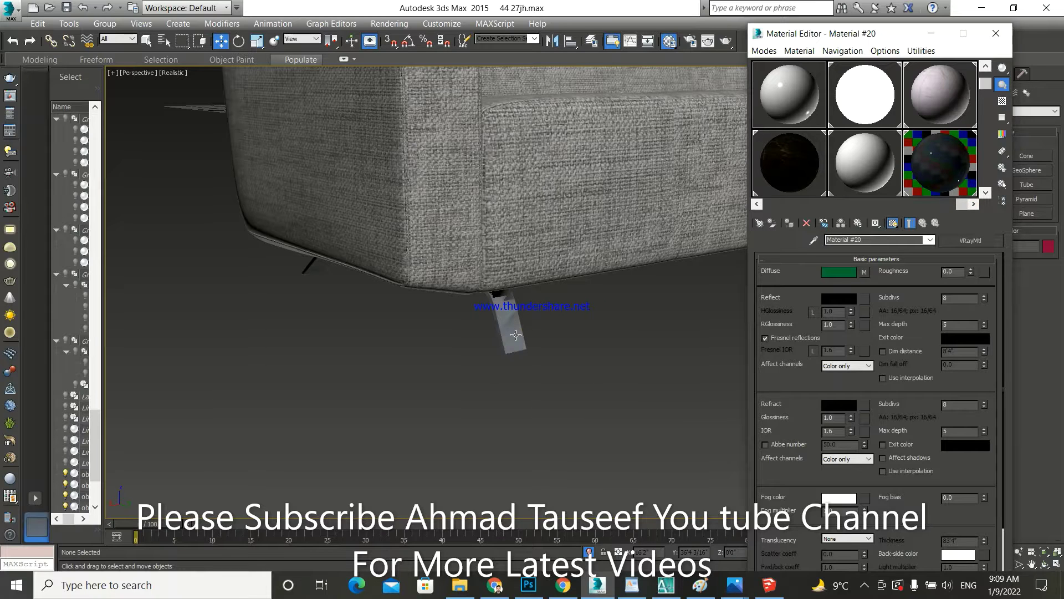
pyautogui.scroll(-2, 326, 328)
pyautogui.scroll(-2, 326, 328)
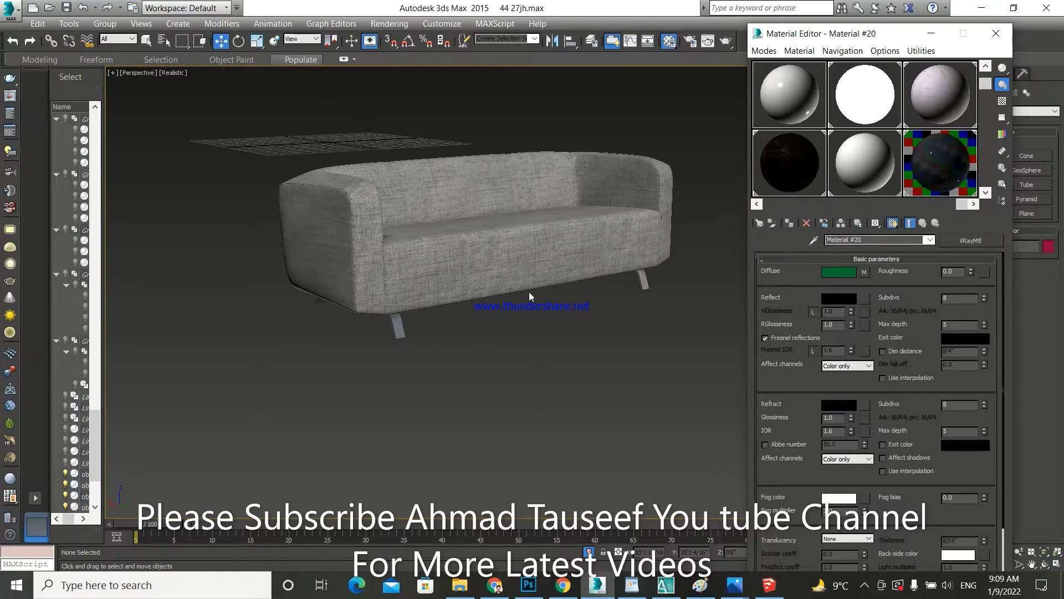
pyautogui.scroll(3, 649, 284)
pyautogui.scroll(3, 672, 260)
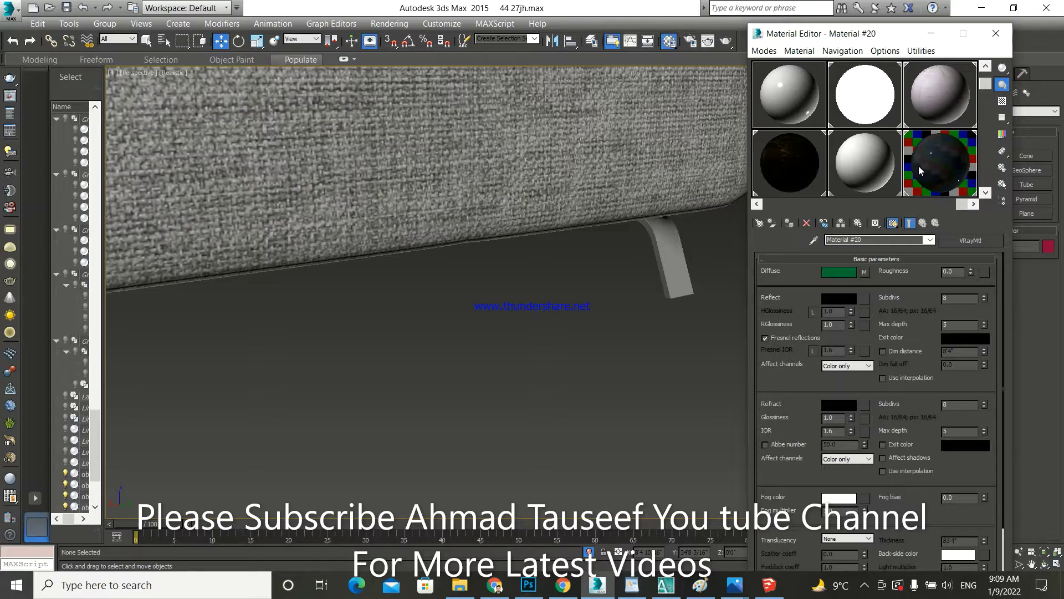
pyautogui.moveTo(740, 289); pyautogui.dragTo(688, 272)
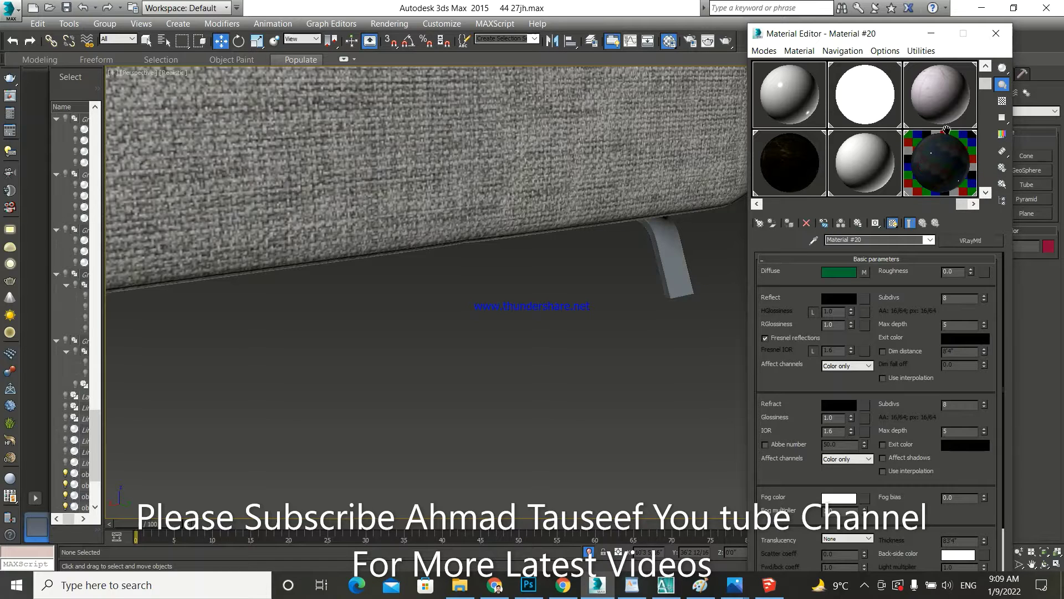
pyautogui.click(996, 34)
# Step: Group all the sofa parts as Group046
pyautogui.scroll(-5, 729, 301)
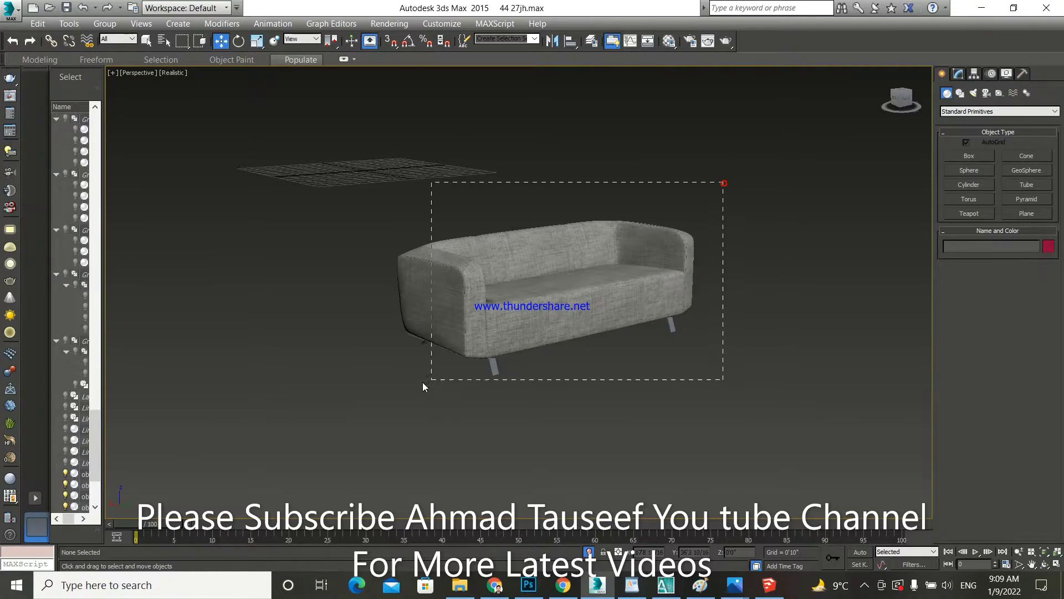
pyautogui.moveTo(723, 182); pyautogui.dragTo(371, 400)
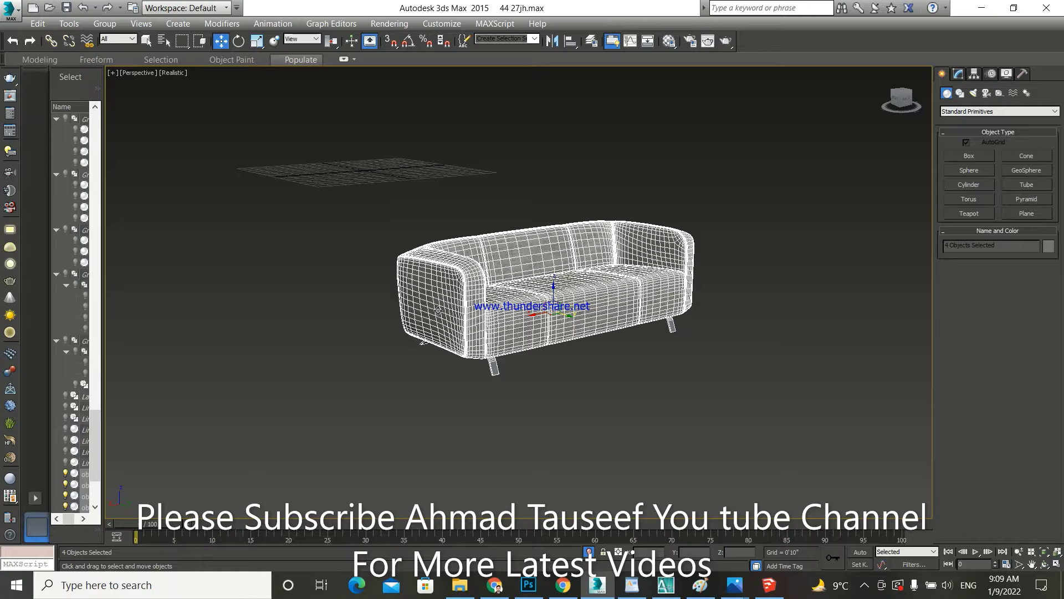
pyautogui.click(112, 25)
pyautogui.click(120, 38)
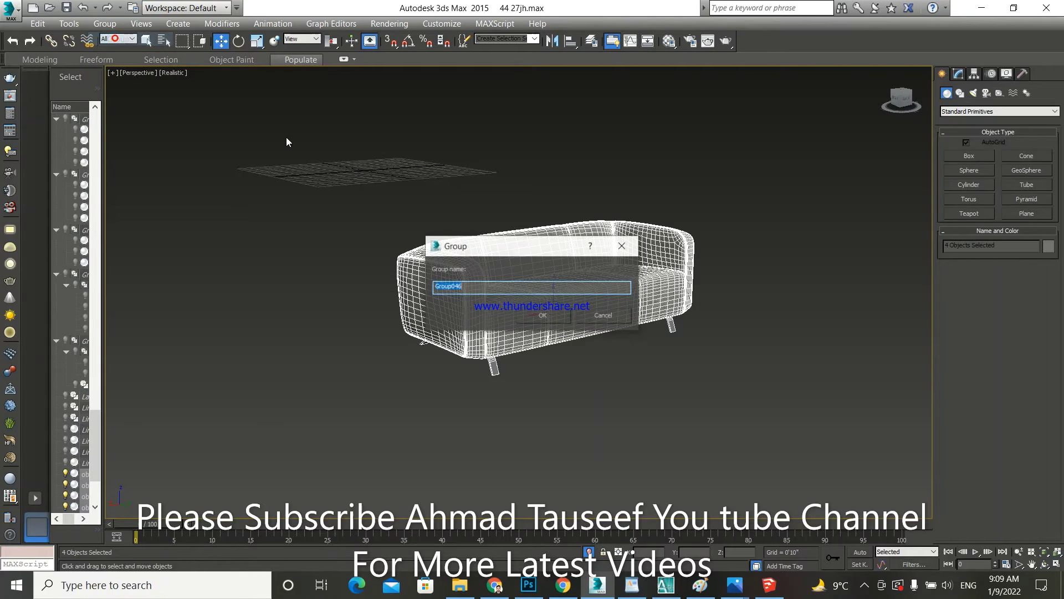
pyautogui.click(542, 315)
# Step: End isolation to return to the full scene and hide the house's upper floor
pyautogui.rightClick(526, 300)
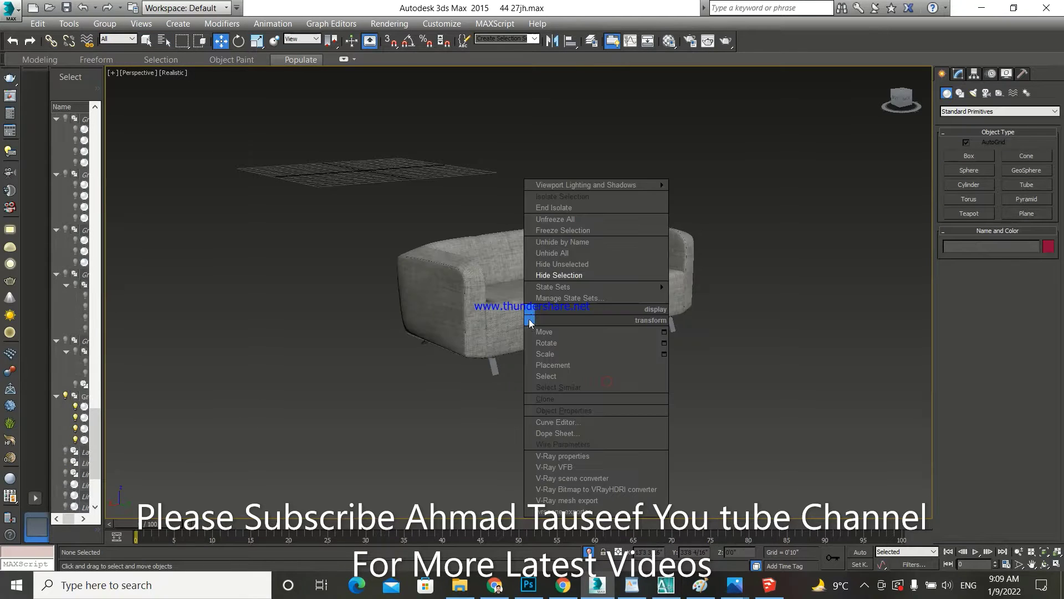
pyautogui.click(555, 255)
pyautogui.scroll(-5, 554, 255)
pyautogui.scroll(-4, 521, 300)
pyautogui.scroll(-4, 515, 293)
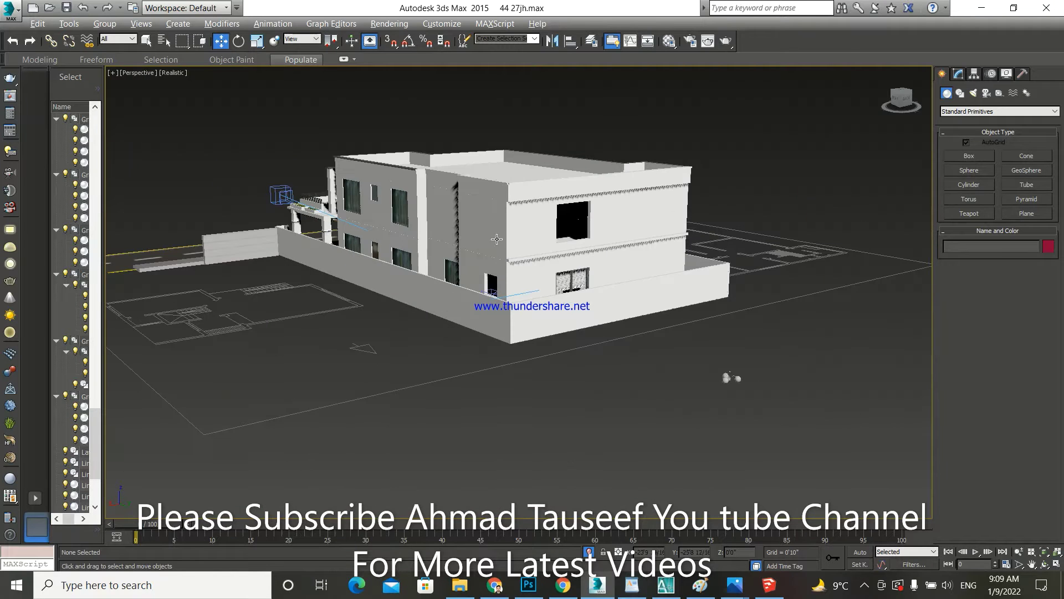
pyautogui.scroll(2, 509, 284)
pyautogui.click(515, 255)
pyautogui.rightClick(525, 225)
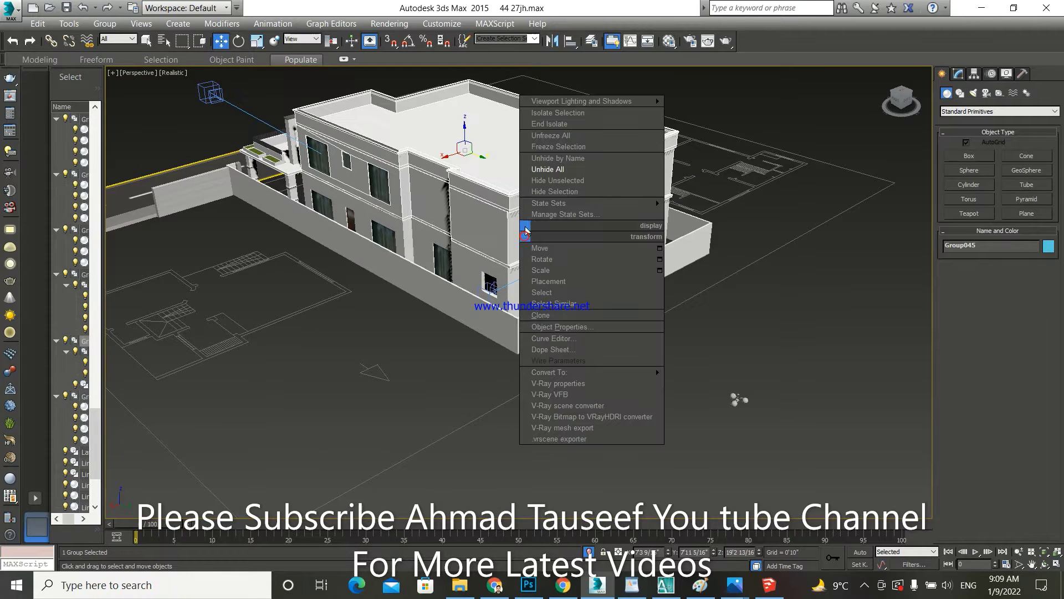
pyautogui.click(550, 193)
# Step: Hide the front room walls and frame the furnished bedroom
pyautogui.scroll(4, 513, 263)
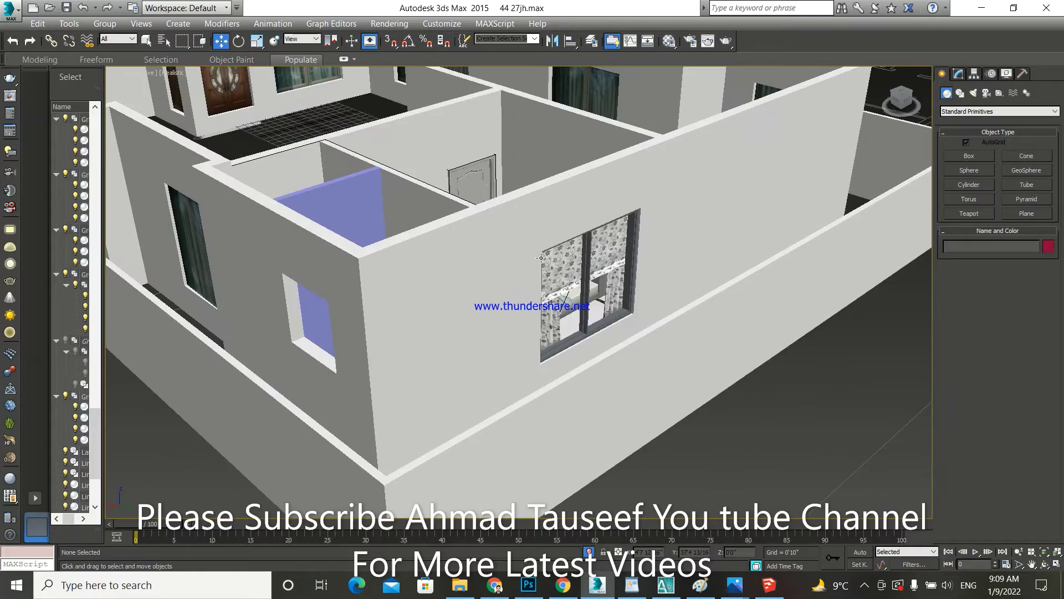
pyautogui.scroll(1, 513, 263)
pyautogui.keyDown('alt'); pyautogui.moveTo(513, 263); pyautogui.dragTo(550, 288, button='middle'); pyautogui.keyUp('alt')
pyautogui.click(374, 266)
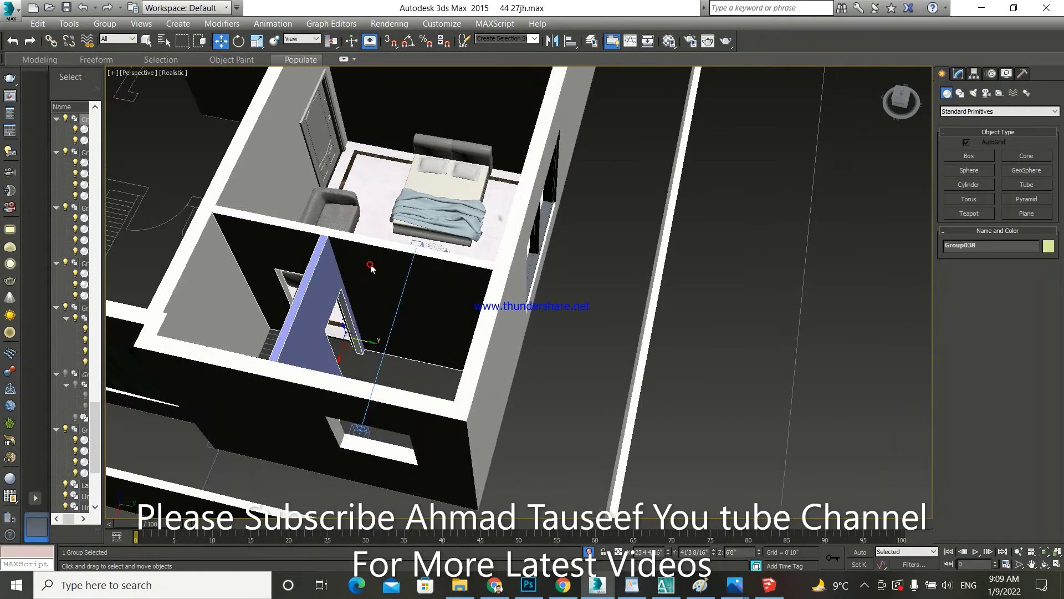
pyautogui.rightClick(375, 266)
pyautogui.click(392, 222)
pyautogui.scroll(5, 369, 271)
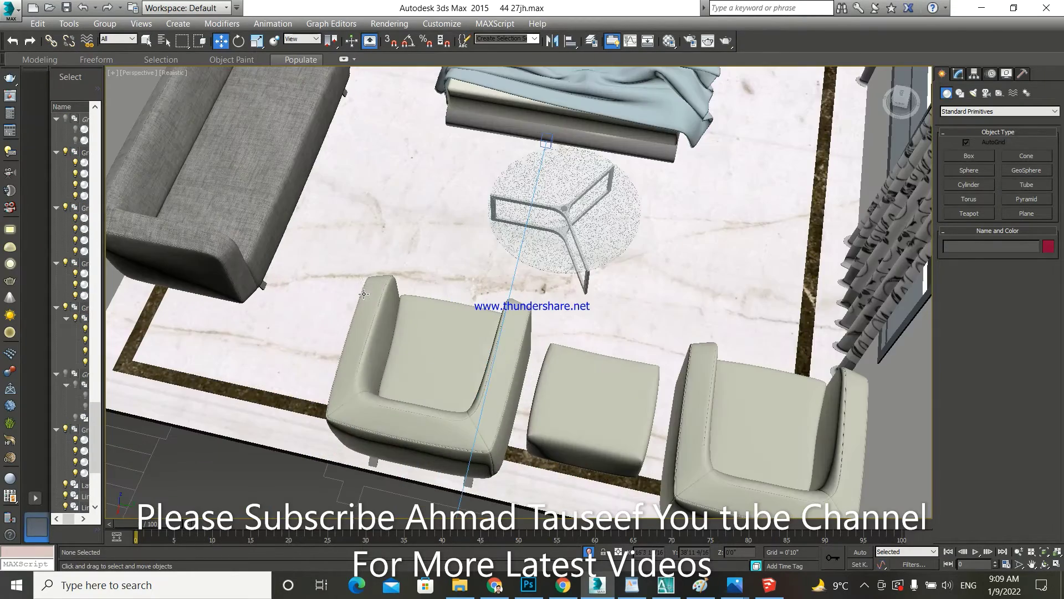
pyautogui.moveTo(369, 271)
pyautogui.keyDown('alt'); pyautogui.mouseDown(button='middle')
pyautogui.moveTo(423, 271)
pyautogui.moveTo(407, 270)
pyautogui.mouseUp(button='middle'); pyautogui.keyUp('alt')
pyautogui.scroll(-5, 412, 302)
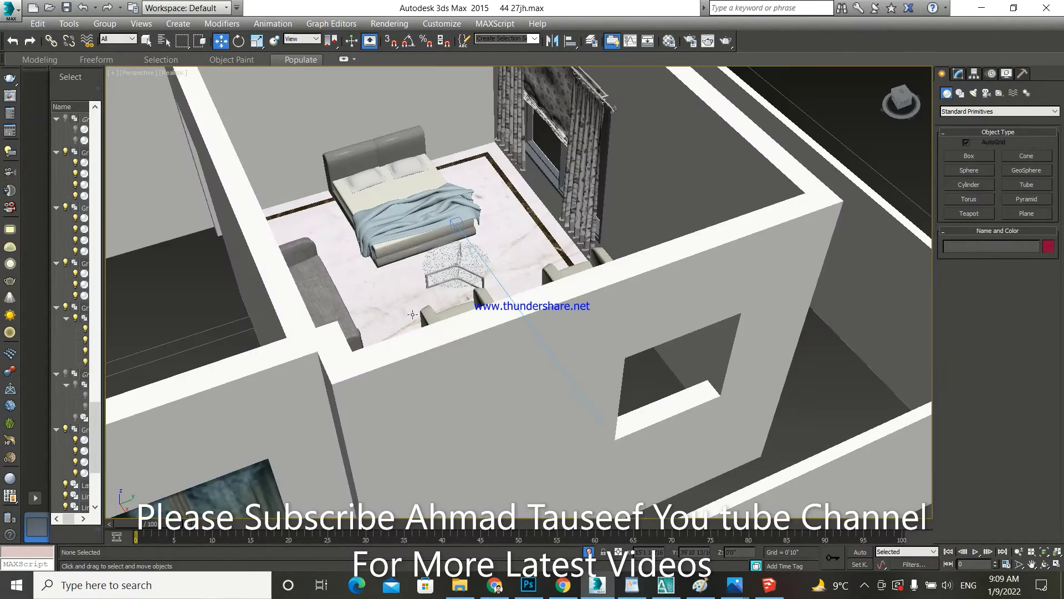
pyautogui.scroll(3, 497, 236)
pyautogui.moveTo(489, 250); pyautogui.dragTo(484, 280, button='middle')
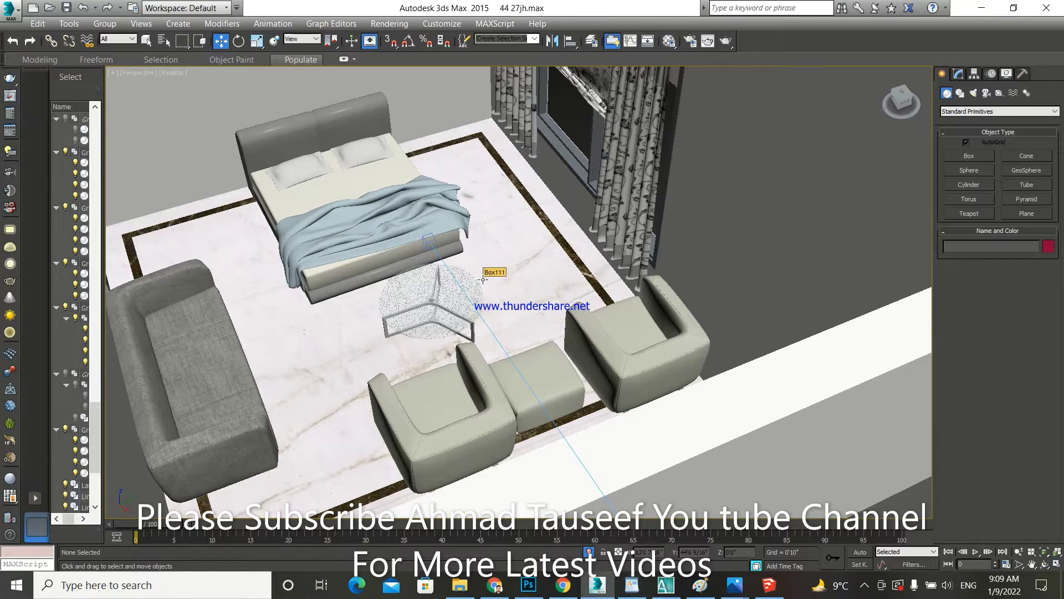
# Step: Isolate the right armchair together with its ottoman and frame them in the viewport
pyautogui.click(601, 347)
pyautogui.press('alt')
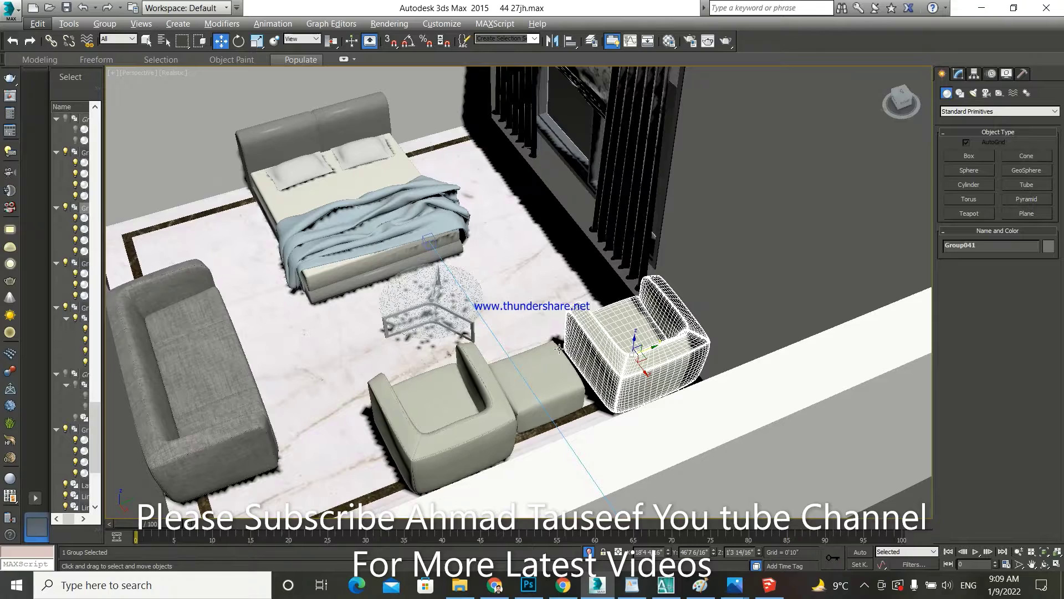
pyautogui.keyDown('ctrl'); pyautogui.click(562, 370); pyautogui.keyUp('ctrl')
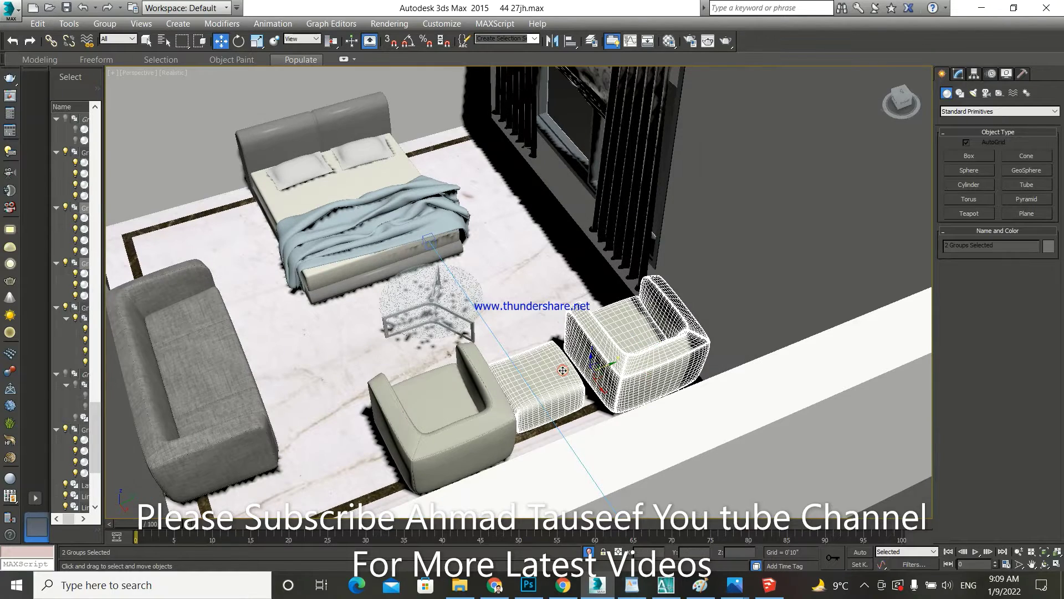
pyautogui.hotkey('alt', 'q')
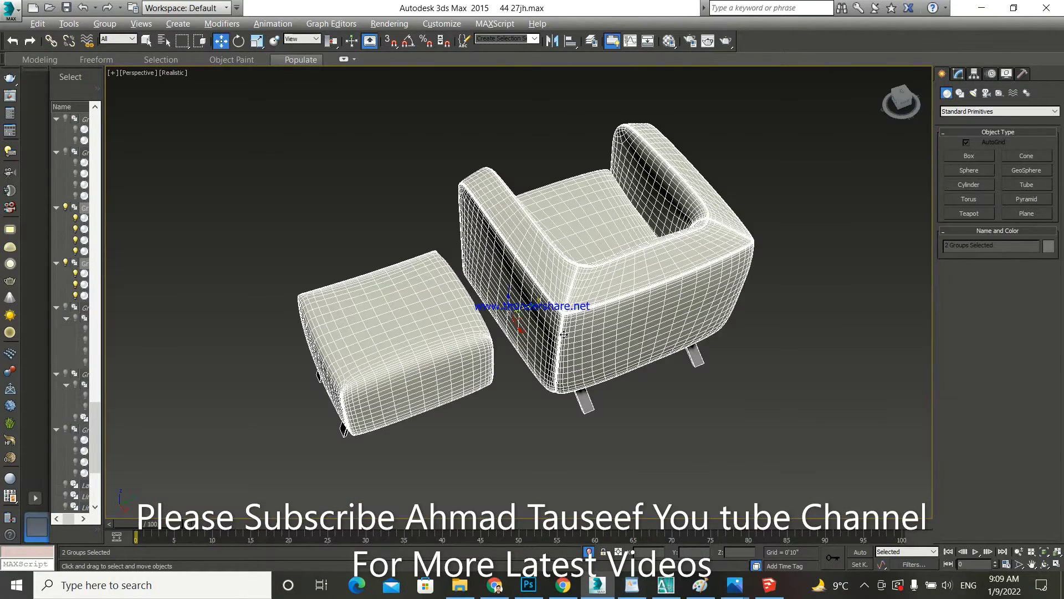
pyautogui.keyDown('alt'); pyautogui.moveTo(562, 334); pyautogui.dragTo(568, 323, button='middle'); pyautogui.keyUp('alt')
pyautogui.scroll(2, 567, 324)
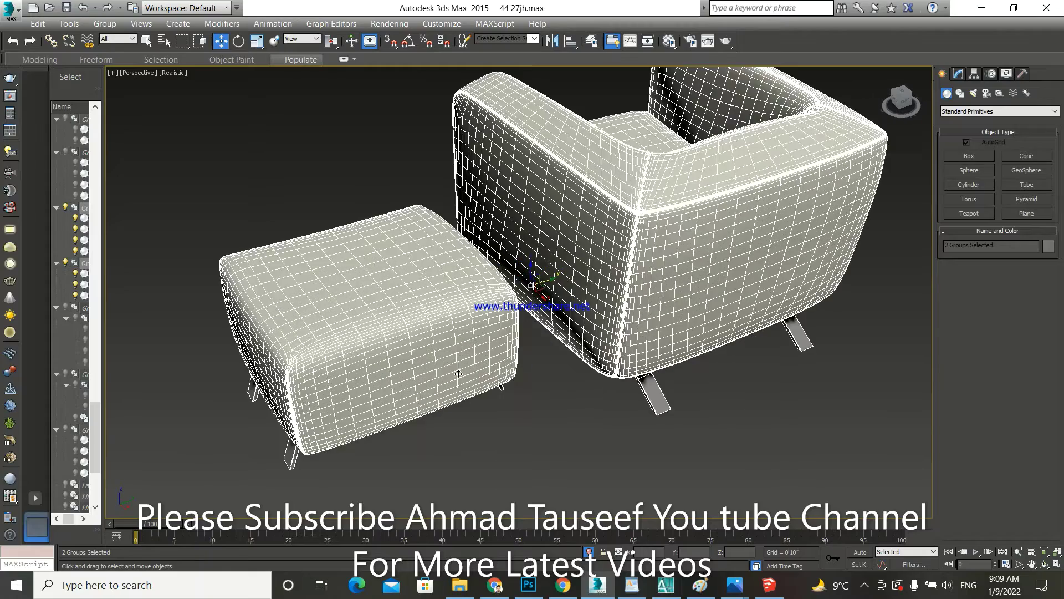
pyautogui.scroll(2, 565, 344)
pyautogui.scroll(2, 564, 383)
pyautogui.click(564, 383)
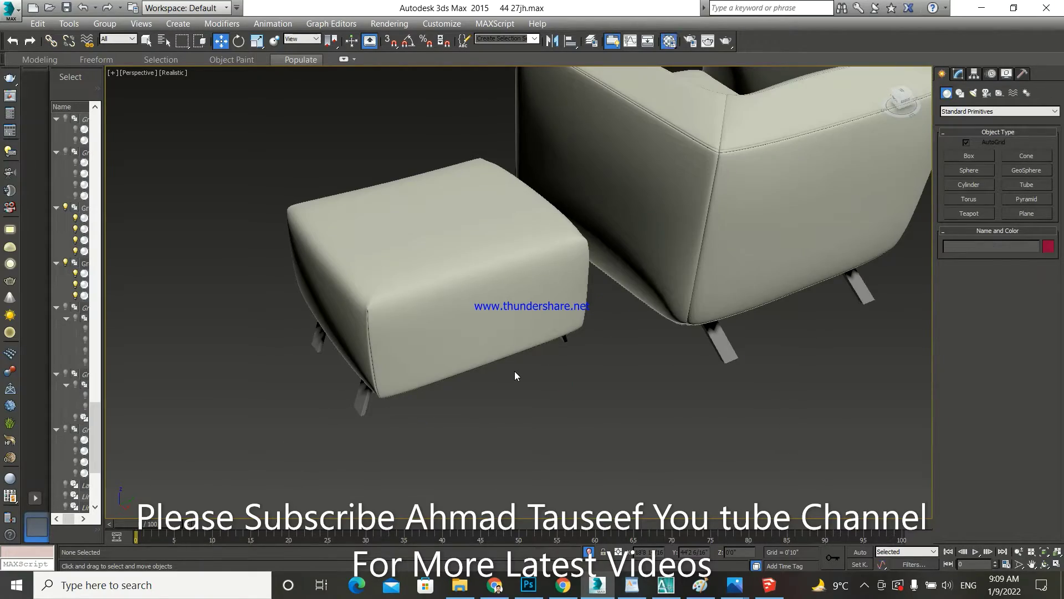
# Step: Drag the grey fabric material from its editor slot onto the ottoman and the armchair
pyautogui.press('m')
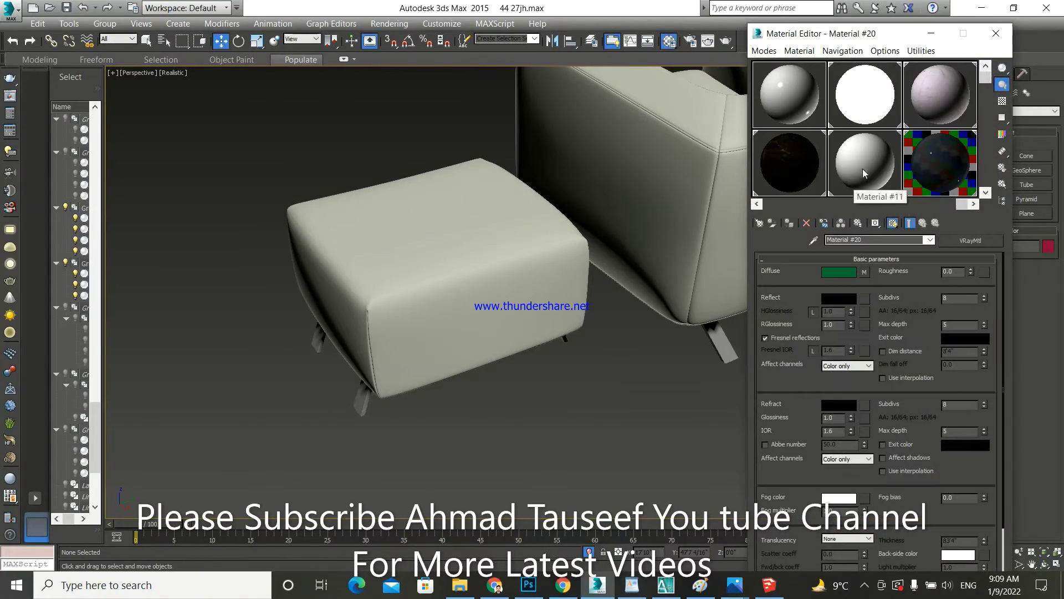
pyautogui.click(985, 192)
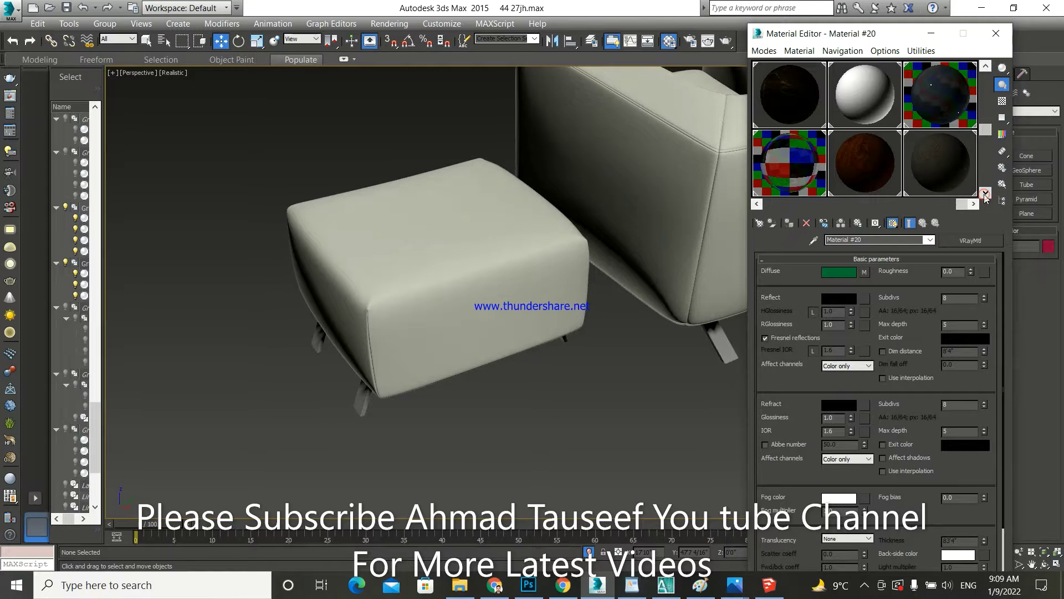
pyautogui.click(986, 192)
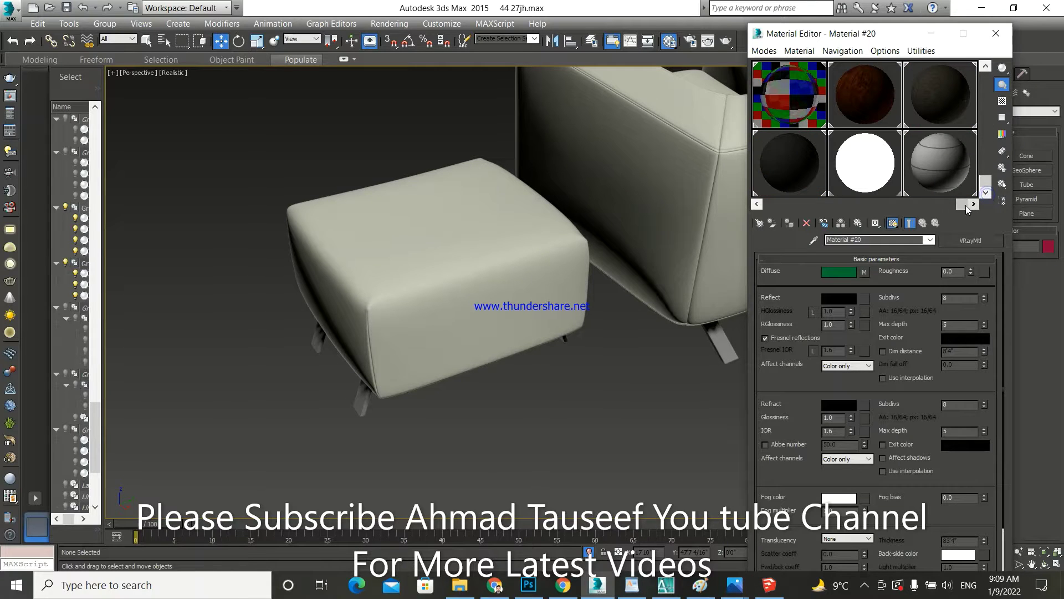
pyautogui.moveTo(973, 204)
pyautogui.mouseDown()
pyautogui.moveTo(790, 204)
pyautogui.moveTo(787, 229)
pyautogui.mouseUp()
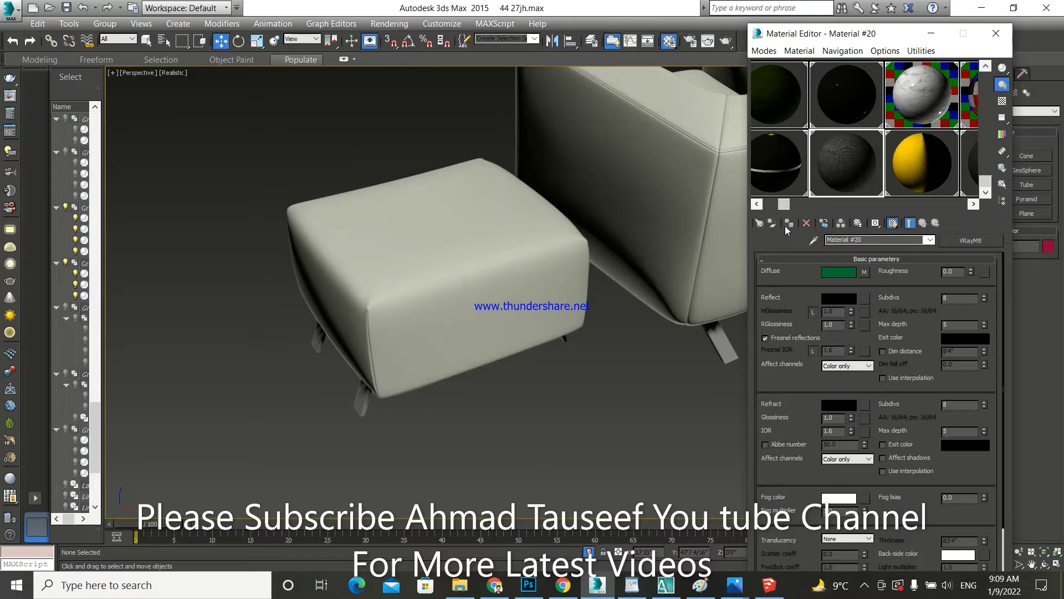
pyautogui.moveTo(841, 181); pyautogui.dragTo(560, 275)
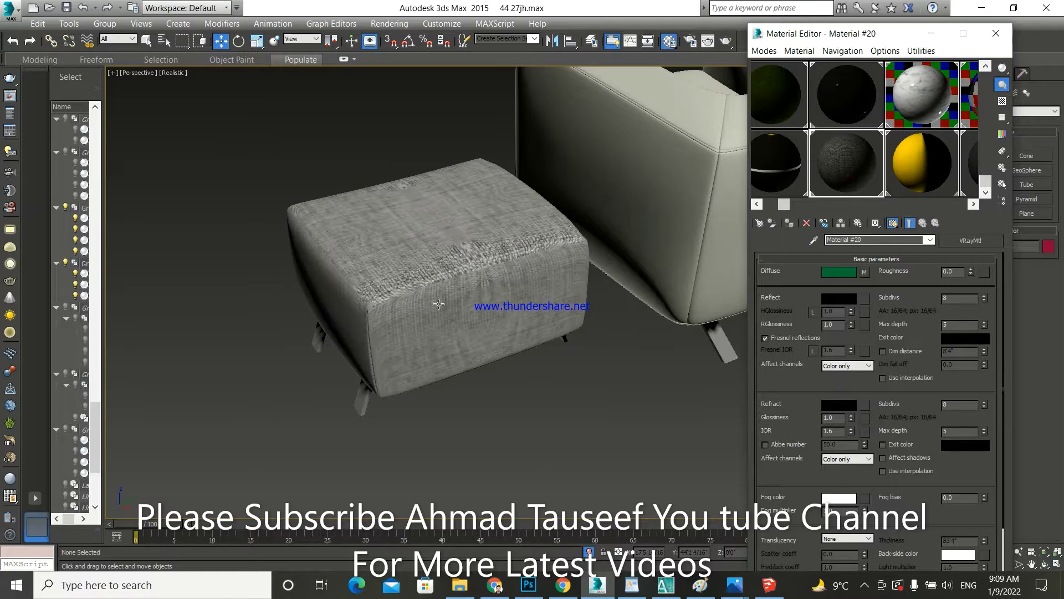
pyautogui.scroll(-3, 438, 304)
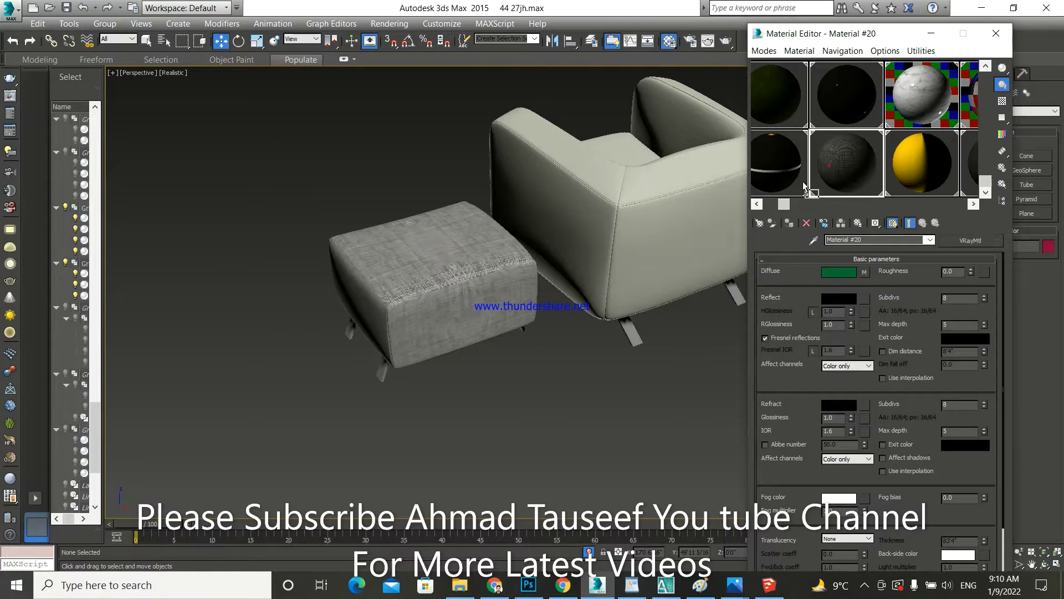
pyautogui.moveTo(817, 175); pyautogui.dragTo(687, 214)
# Step: Refocus the Material Editor and close it
pyautogui.scroll(-4, 593, 261)
pyautogui.scroll(3, 616, 214)
pyautogui.scroll(2, 617, 214)
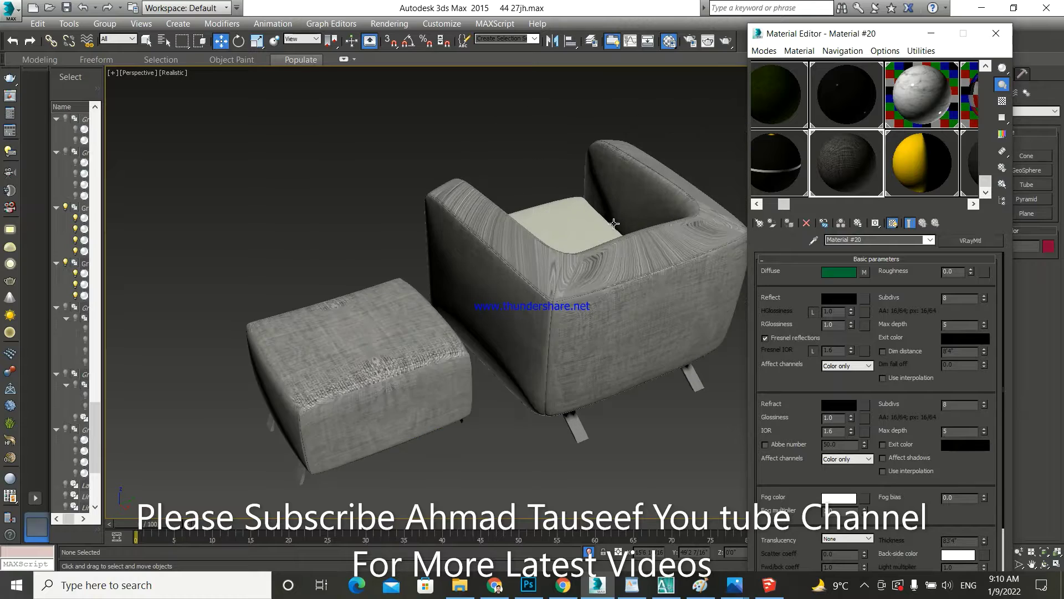
pyautogui.scroll(4, 552, 249)
pyautogui.scroll(4, 642, 241)
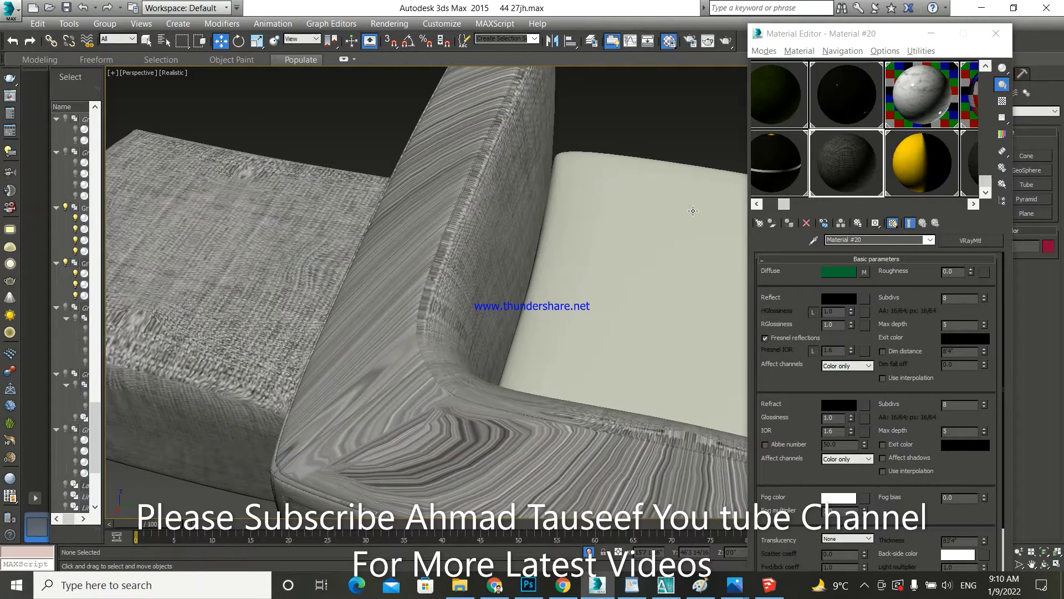
pyautogui.click(825, 162)
pyautogui.scroll(-3, 643, 231)
pyautogui.scroll(-4, 652, 238)
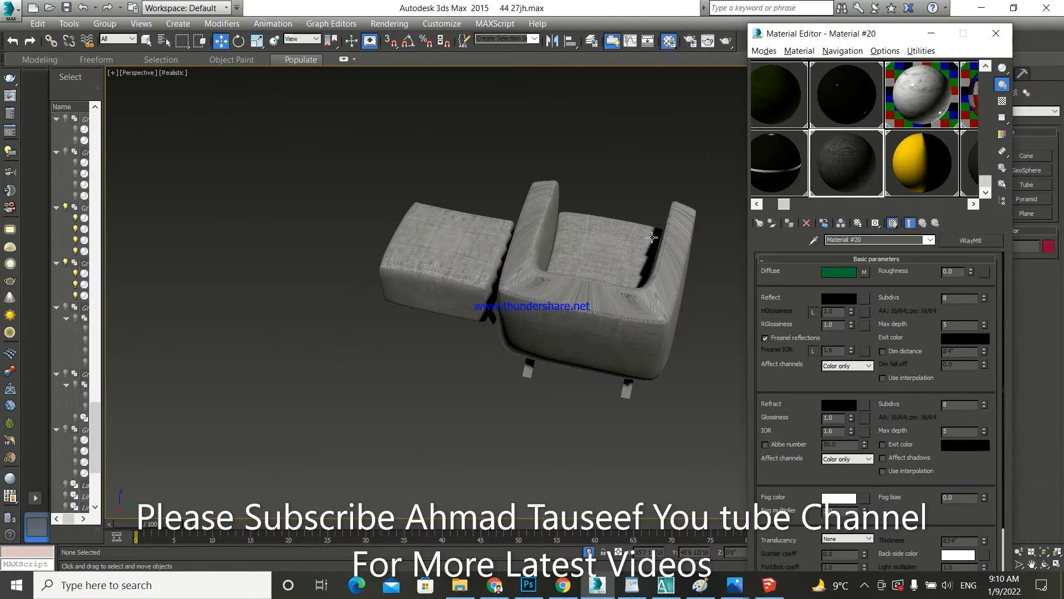
pyautogui.click(996, 33)
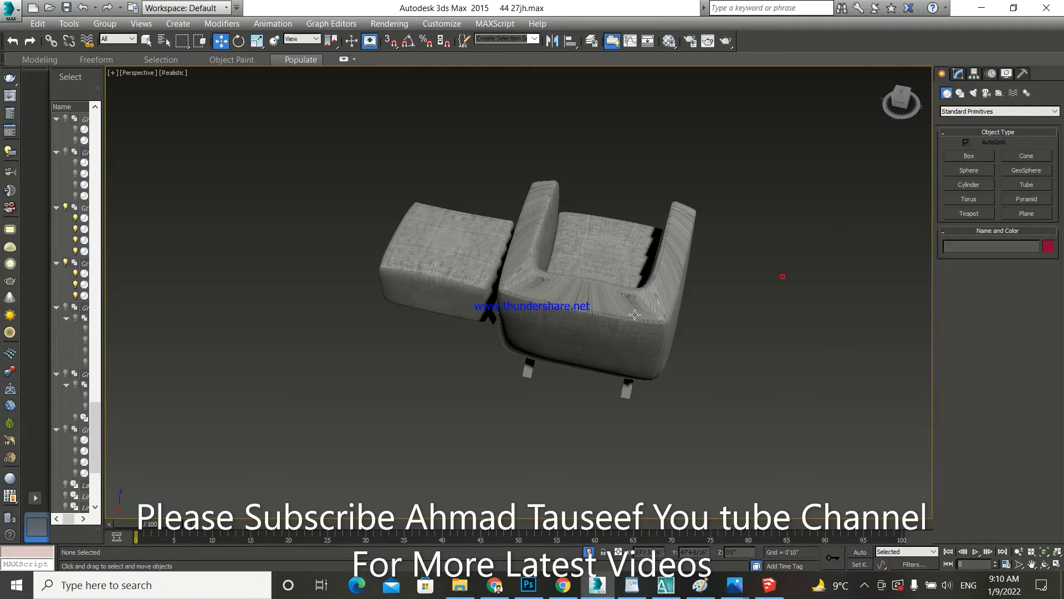
# Step: Ungroup the ottoman's Group042 and select its cushion as a separate object
pyautogui.keyDown('alt'); pyautogui.moveTo(635, 314); pyautogui.dragTo(523, 298, button='middle'); pyautogui.keyUp('alt')
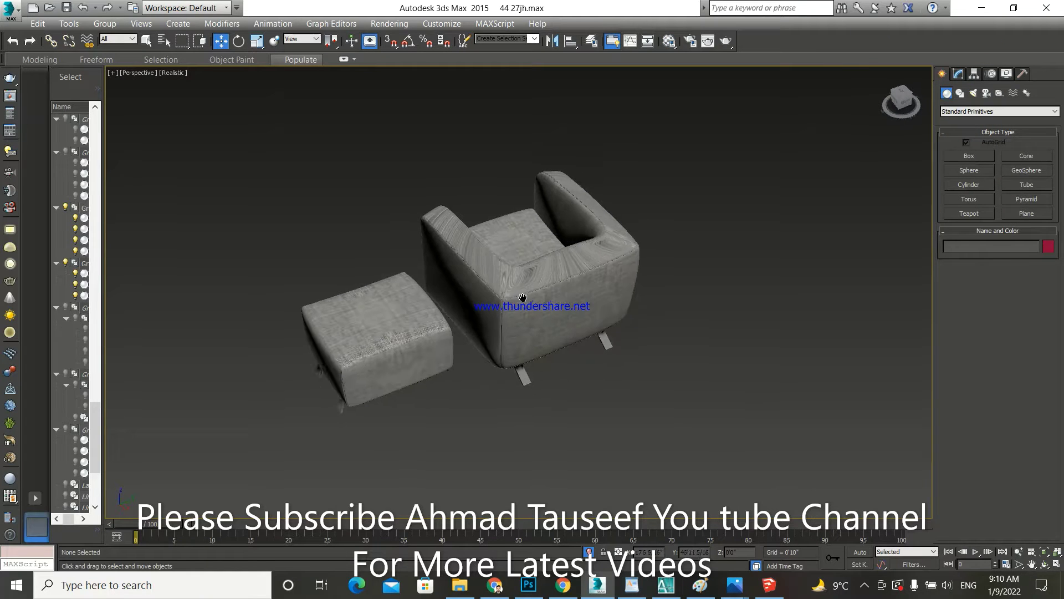
pyautogui.scroll(2, 523, 297)
pyautogui.scroll(2, 499, 299)
pyautogui.scroll(2, 444, 302)
pyautogui.scroll(3, 400, 303)
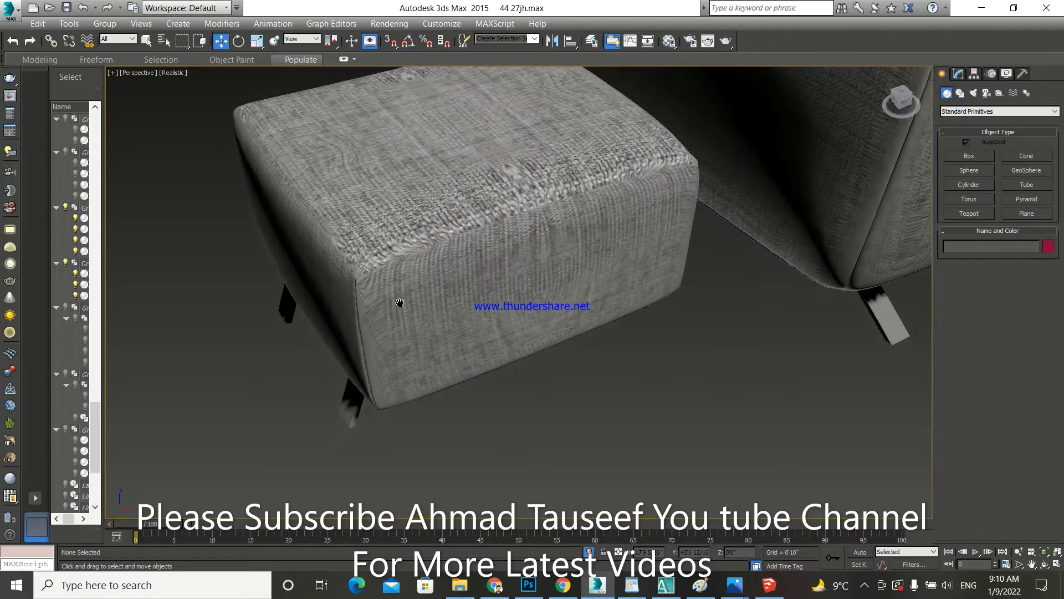
pyautogui.moveTo(400, 302); pyautogui.dragTo(518, 381, button='middle')
pyautogui.click(471, 287)
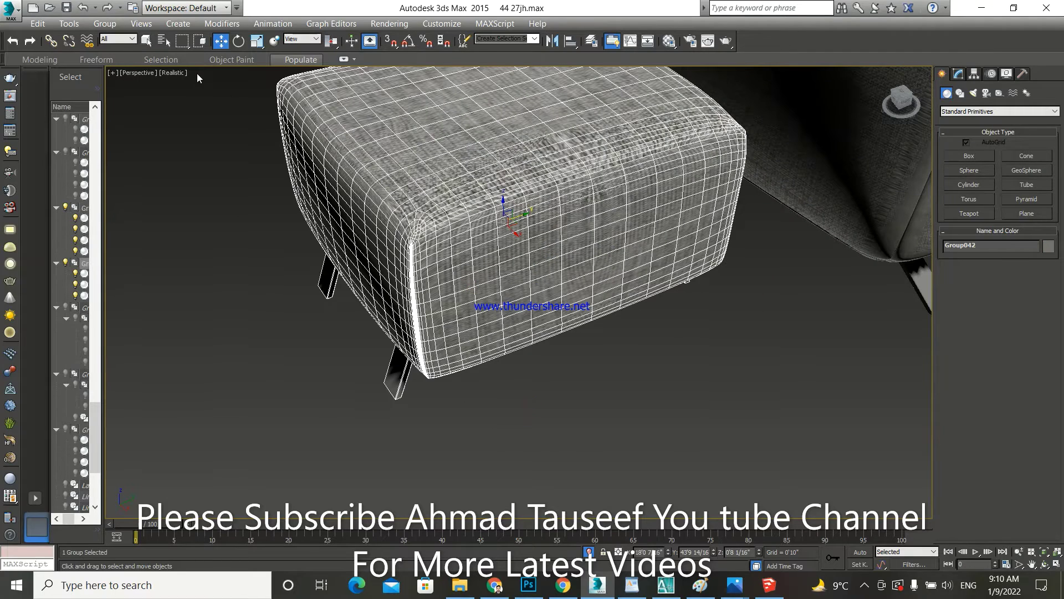
pyautogui.click(104, 23)
pyautogui.click(118, 53)
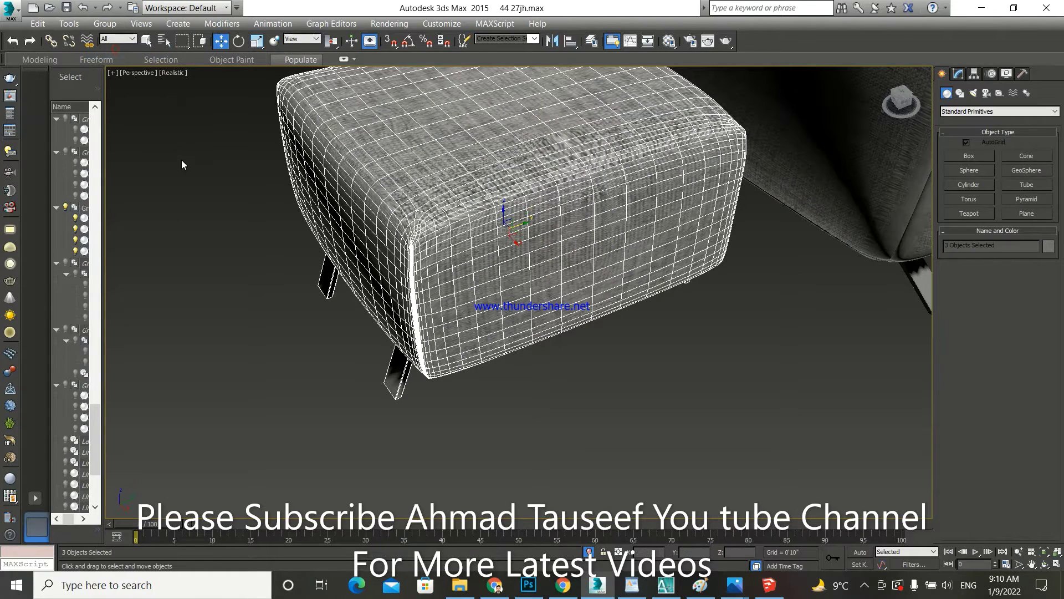
pyautogui.click(183, 165)
pyautogui.click(438, 226)
# Step: Add a UVW Map modifier with Box mapping to the ottoman cushion objC_04
pyautogui.click(958, 74)
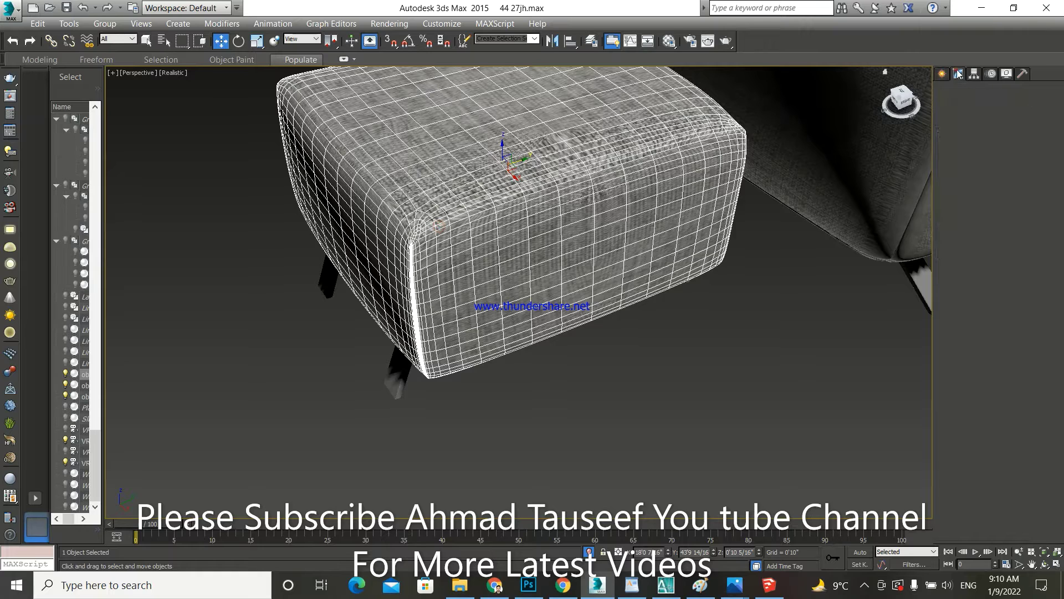
pyautogui.click(965, 110)
pyautogui.write('u')
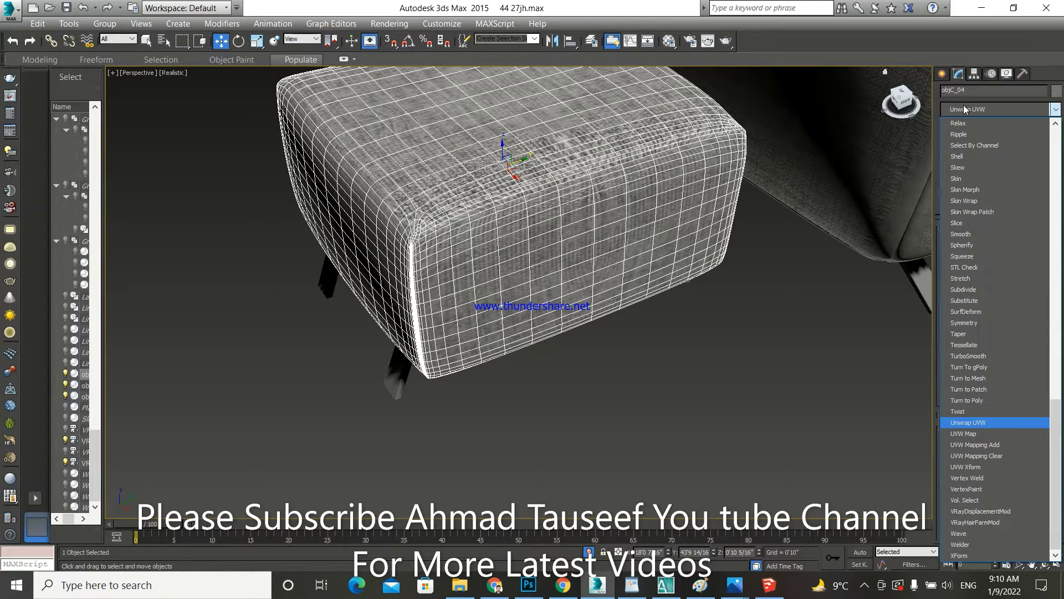
pyautogui.click(968, 433)
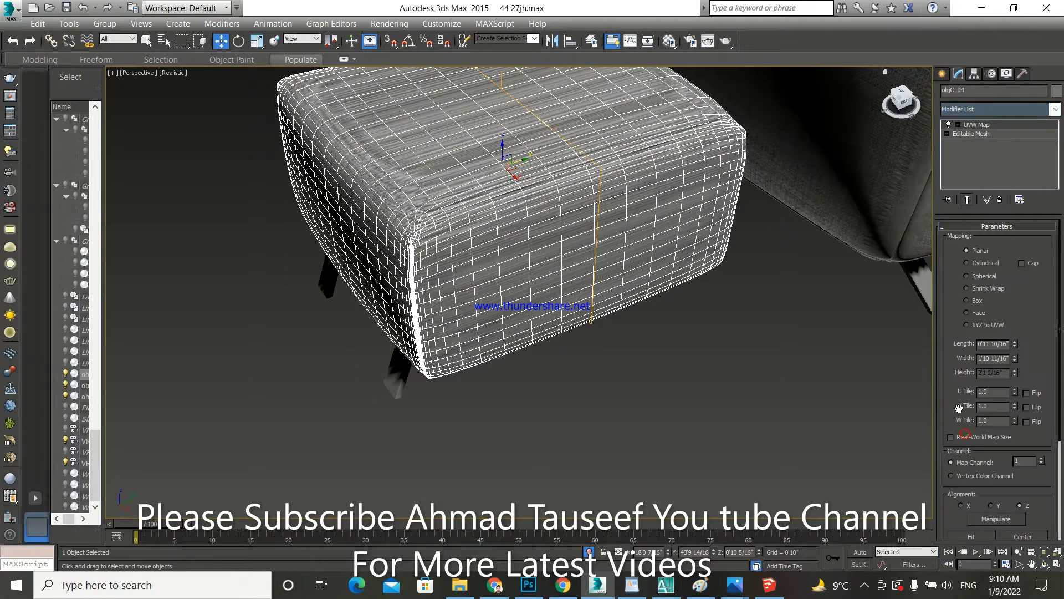
pyautogui.click(967, 300)
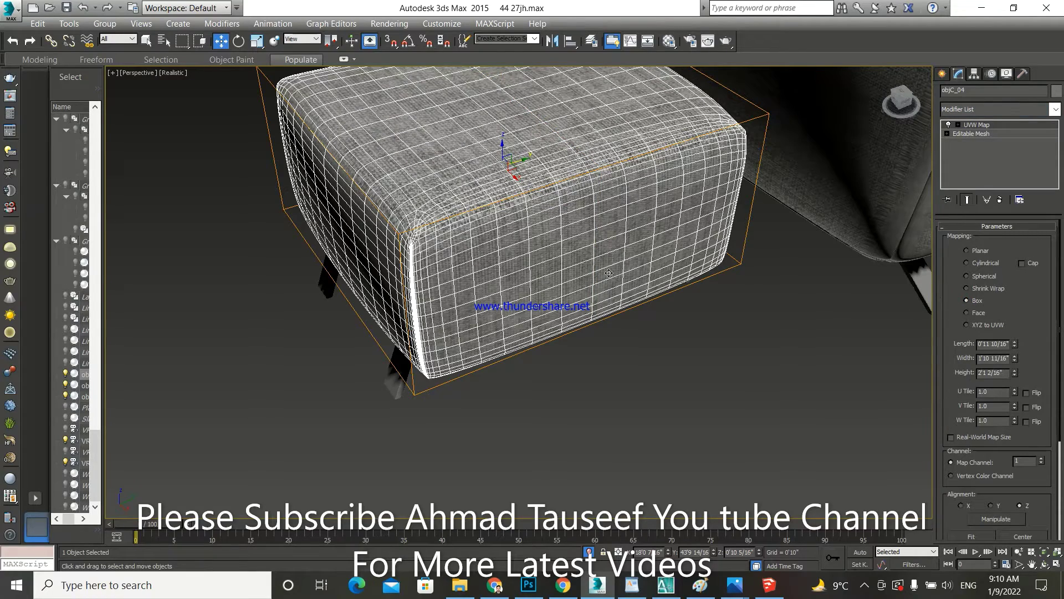
# Step: Set the cushion's mapping height to 2'3 6/16" and length to 1'4 14/16"
pyautogui.keyDown('alt'); pyautogui.moveTo(609, 273); pyautogui.dragTo(580, 254, button='middle'); pyautogui.keyUp('alt')
pyautogui.scroll(3, 554, 221)
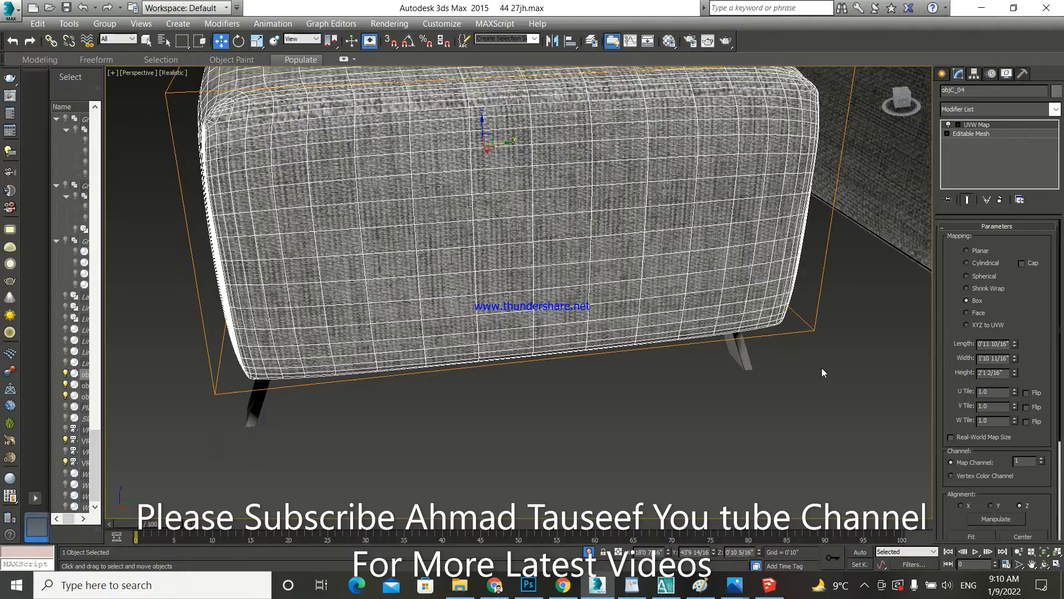
pyautogui.moveTo(1016, 372); pyautogui.dragTo(1018, 362)
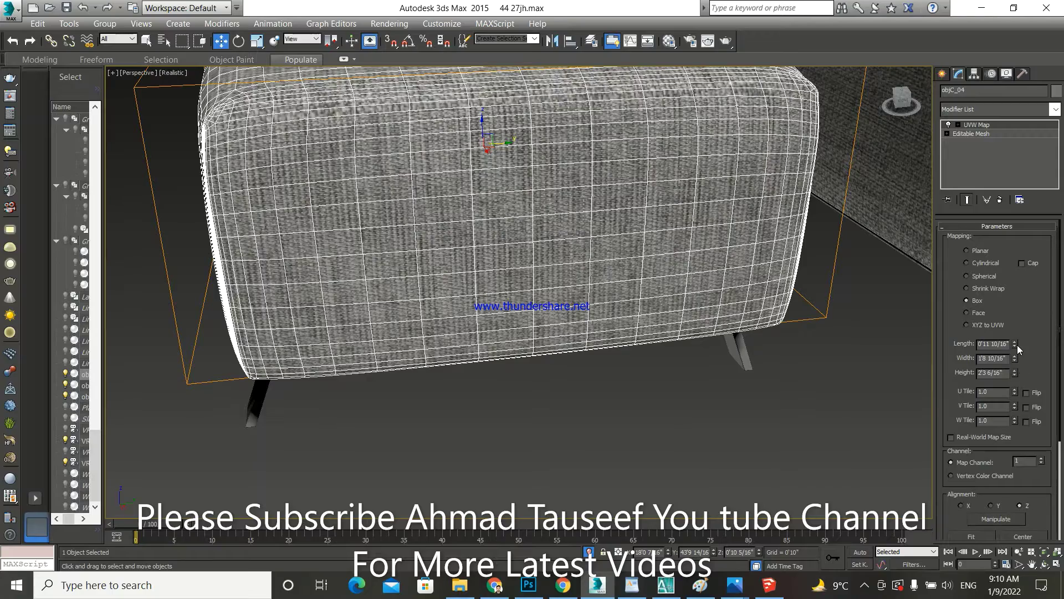
pyautogui.moveTo(1017, 346); pyautogui.dragTo(1012, 319)
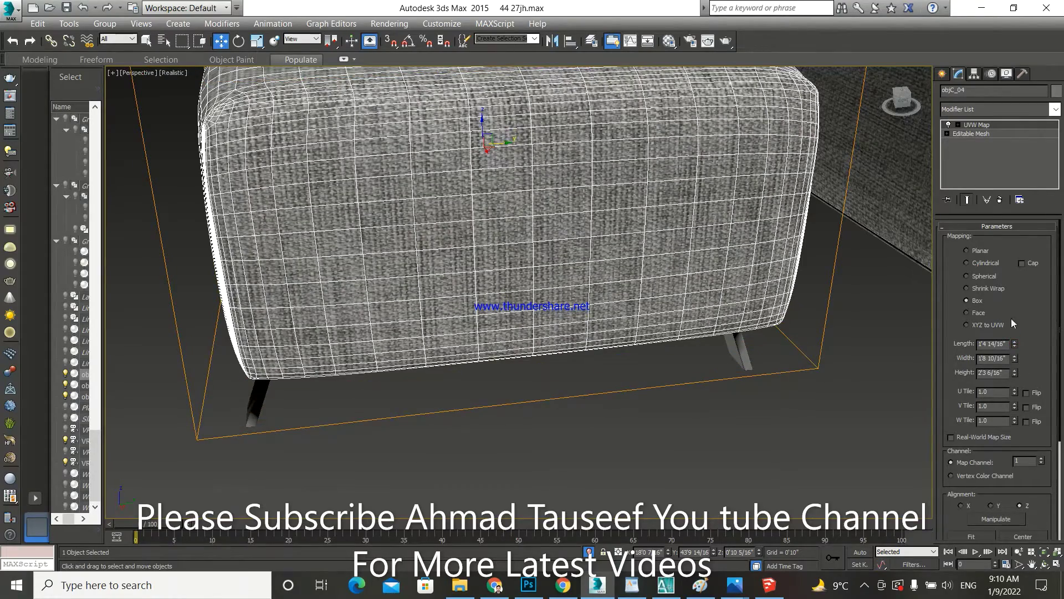
pyautogui.scroll(-5, 659, 357)
pyautogui.keyDown('alt'); pyautogui.moveTo(659, 357); pyautogui.dragTo(700, 327, button='middle'); pyautogui.keyUp('alt')
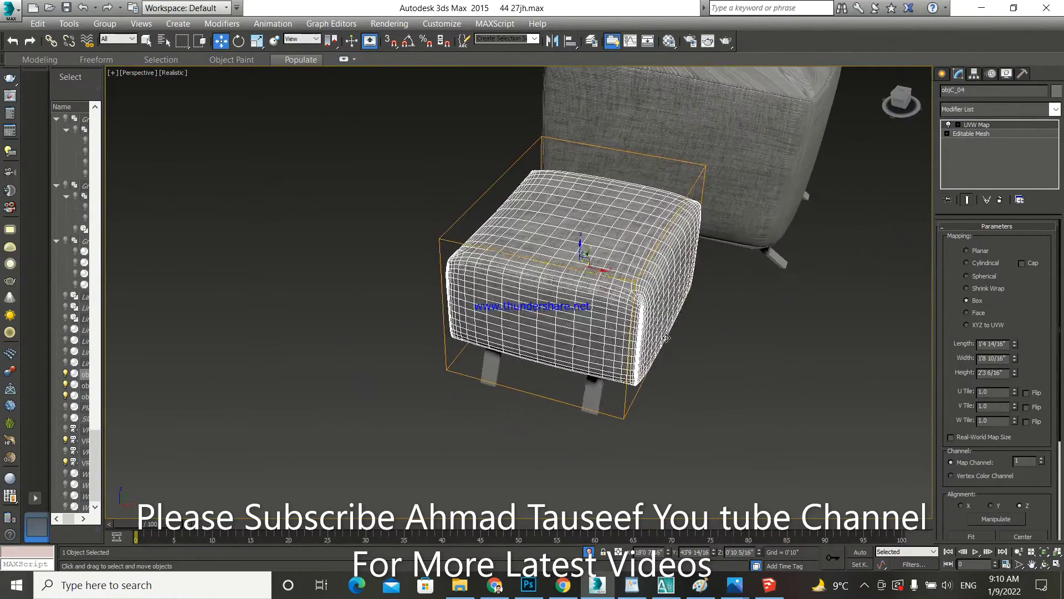
pyautogui.moveTo(900, 103)
pyautogui.click(941, 74)
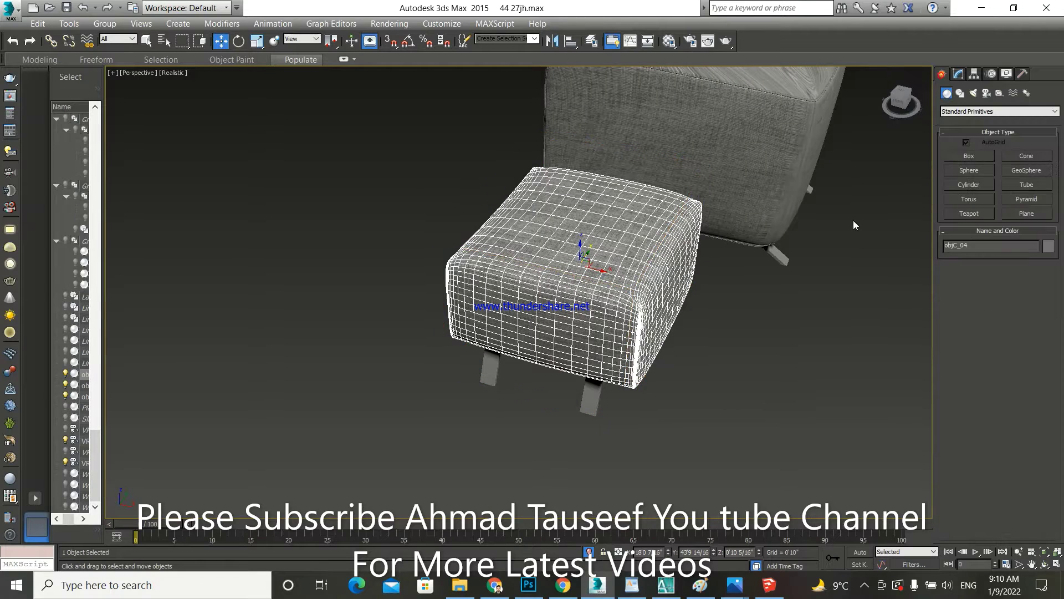
pyautogui.click(703, 278)
pyautogui.scroll(2, 606, 298)
pyautogui.keyDown('alt'); pyautogui.moveTo(622, 316); pyautogui.dragTo(605, 166, button='middle'); pyautogui.keyUp('alt')
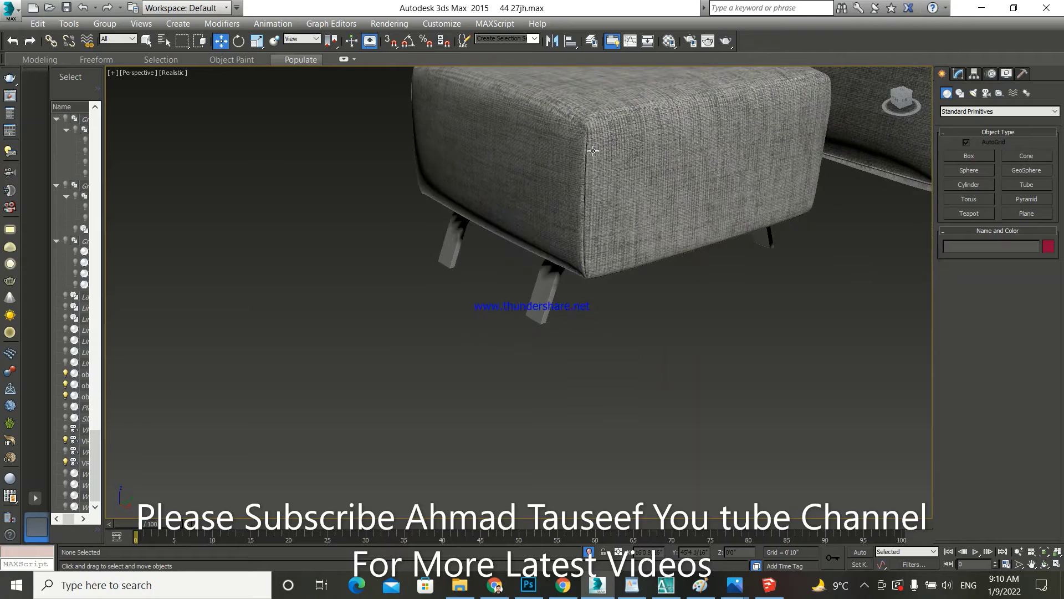
# Step: Zoom in on the ottoman legs and bring up the Material Editor with its sample slots
pyautogui.scroll(2, 541, 299)
pyautogui.scroll(-3, 542, 303)
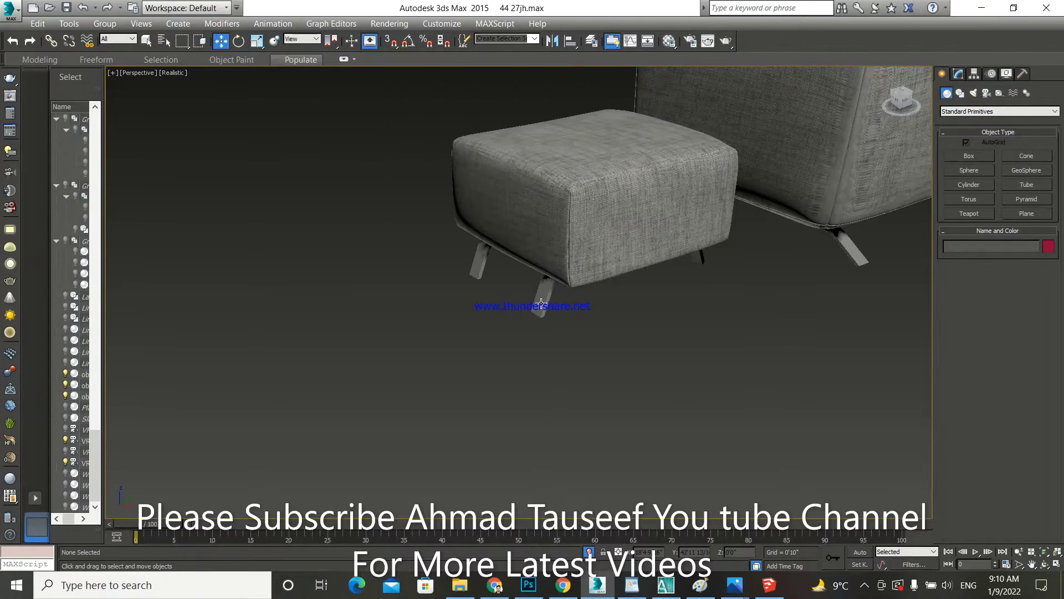
pyautogui.scroll(2, 535, 311)
pyautogui.scroll(2, 531, 312)
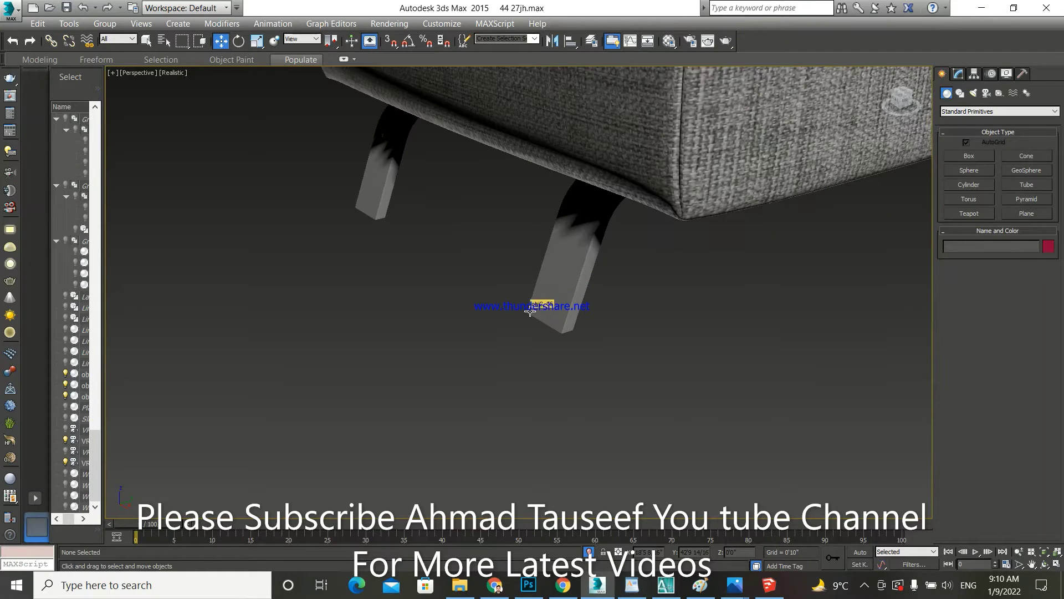
pyautogui.press('m')
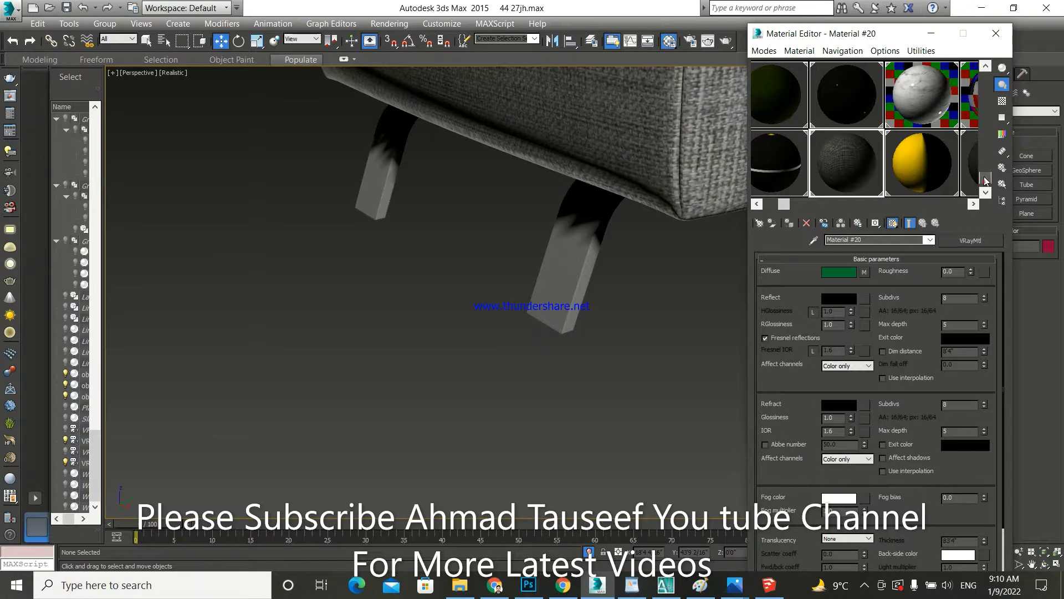
# Step: Drop the Black Steel Material sample onto the ottoman's left leg objC_06
pyautogui.moveTo(986, 180); pyautogui.dragTo(982, 91)
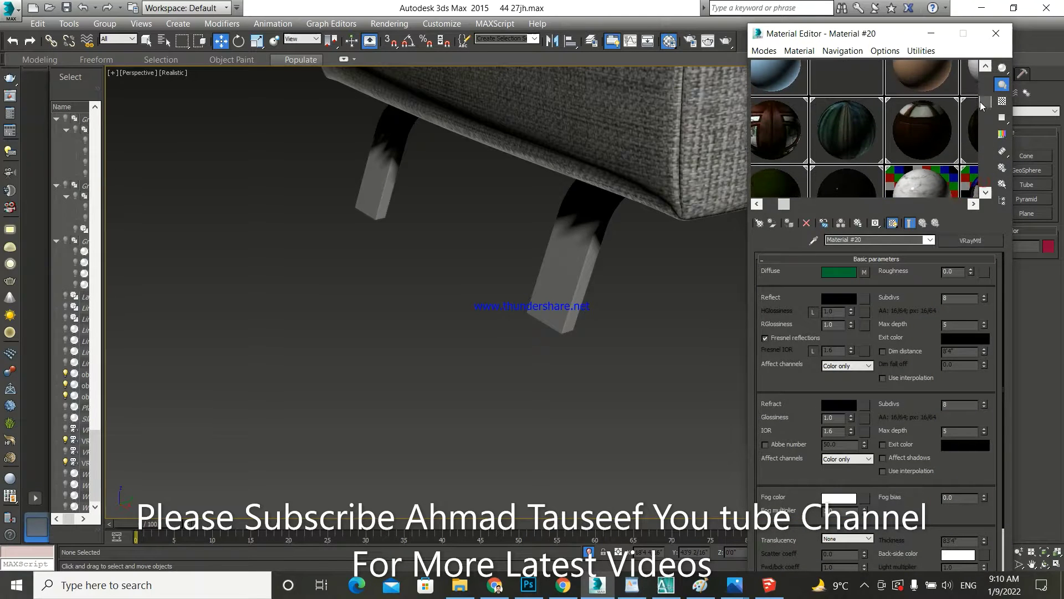
pyautogui.click(974, 204)
pyautogui.moveTo(937, 177); pyautogui.dragTo(572, 287)
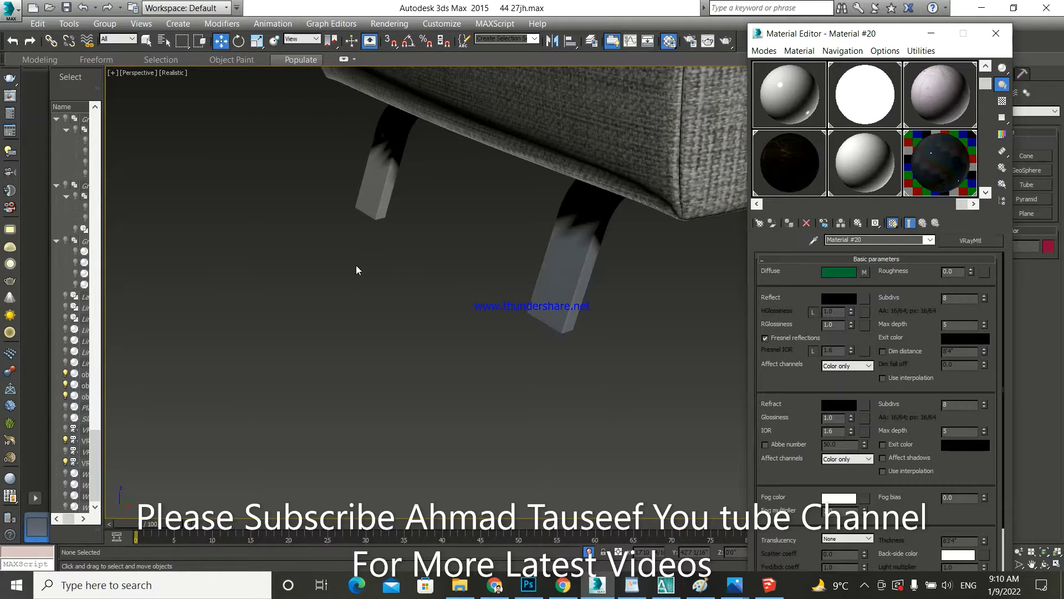
pyautogui.click(376, 205)
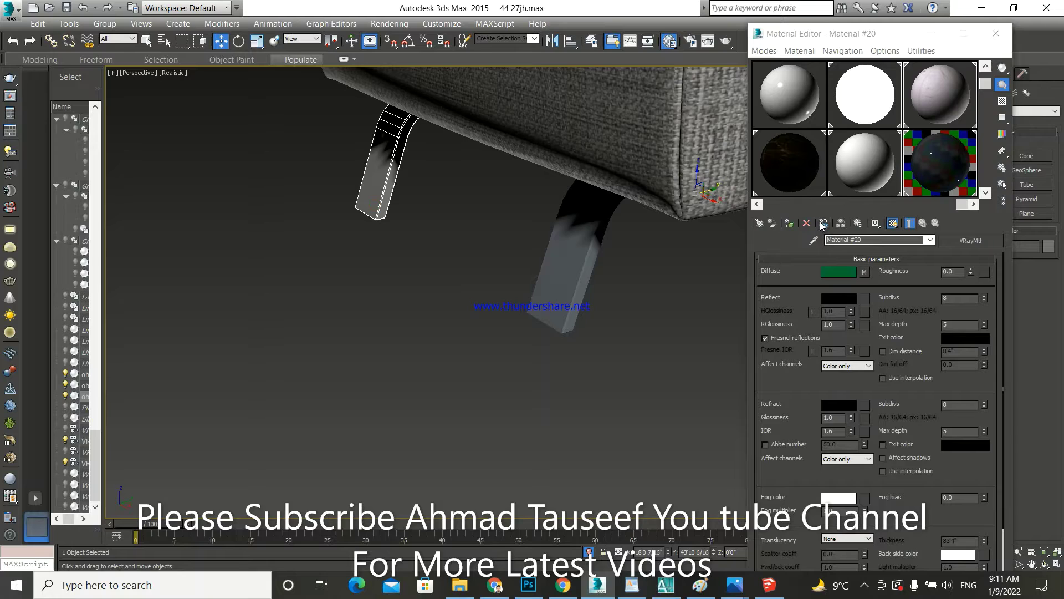
pyautogui.click(791, 225)
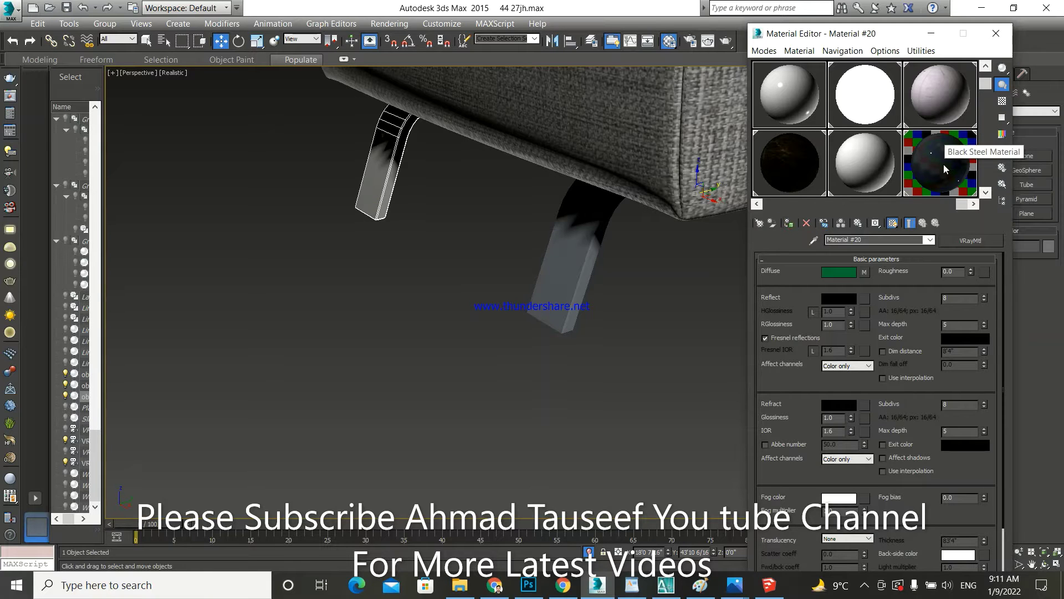
pyautogui.moveTo(944, 164); pyautogui.dragTo(376, 206)
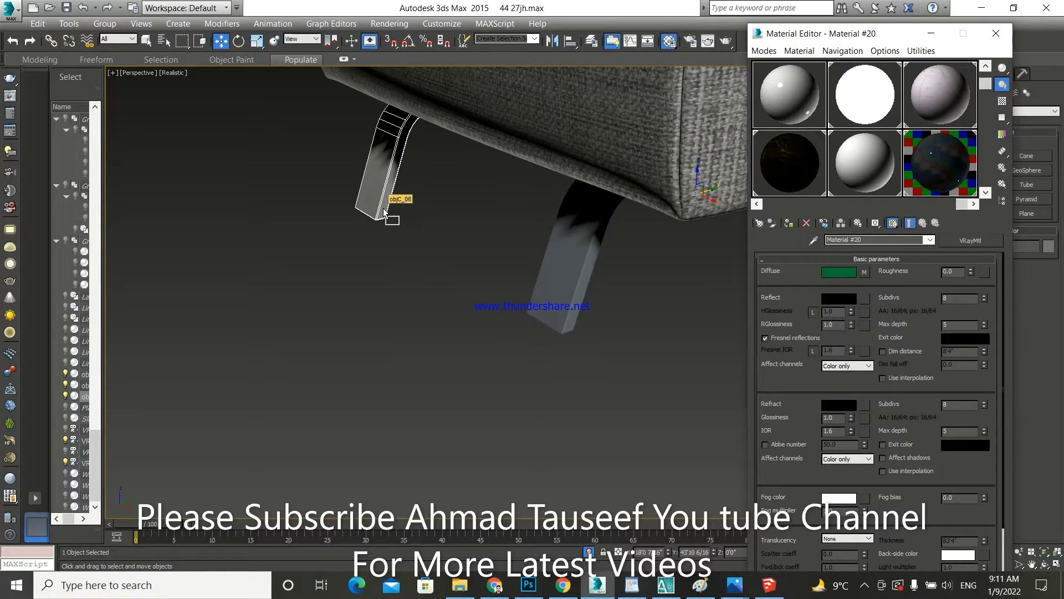
pyautogui.click(614, 331)
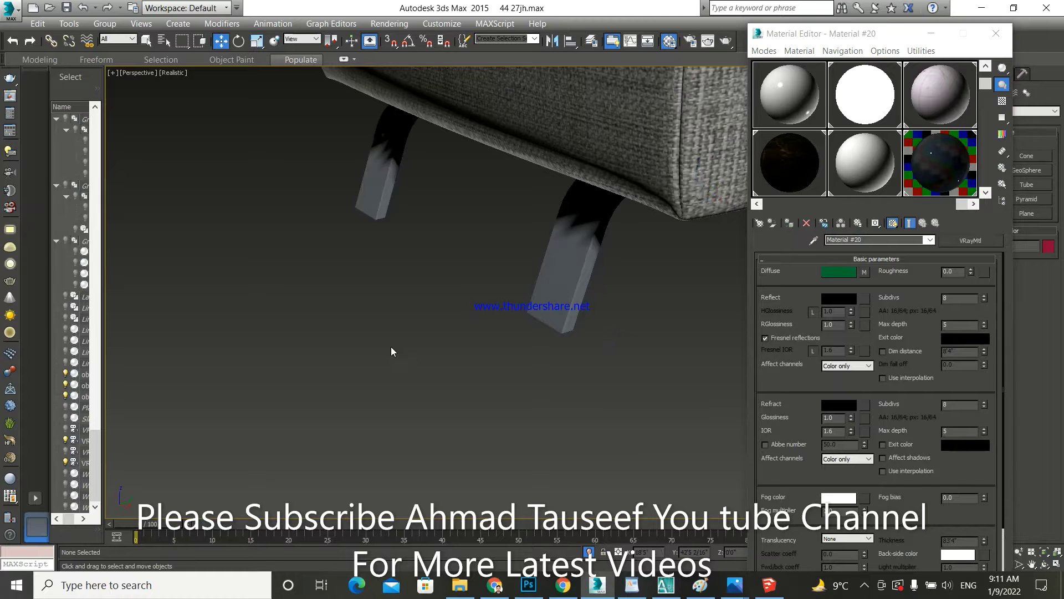
pyautogui.scroll(-5, 391, 347)
pyautogui.scroll(6, 572, 308)
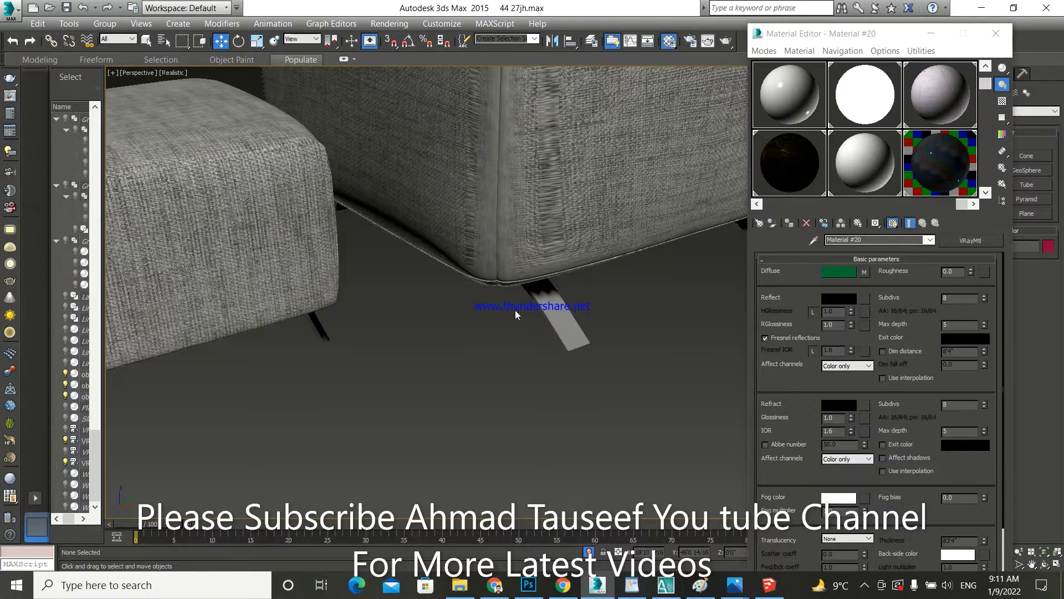
pyautogui.scroll(-5, 514, 310)
pyautogui.scroll(2, 532, 274)
pyautogui.click(531, 261)
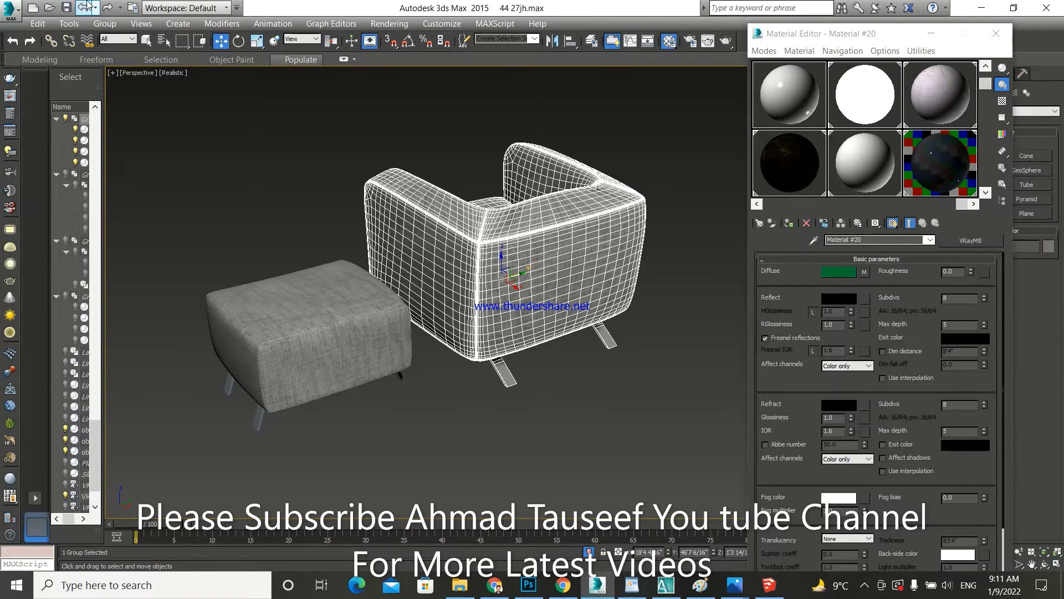
# Step: Add a Box-mapped UVW Map modifier to the armchair group Group041
pyautogui.click(996, 34)
pyautogui.click(960, 75)
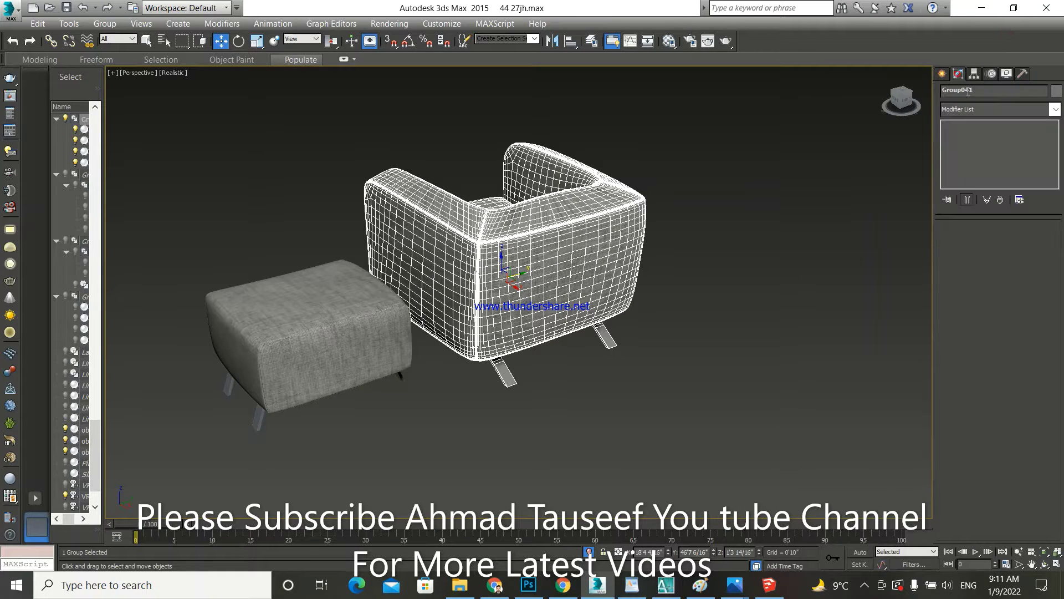
pyautogui.click(960, 109)
pyautogui.write('u')
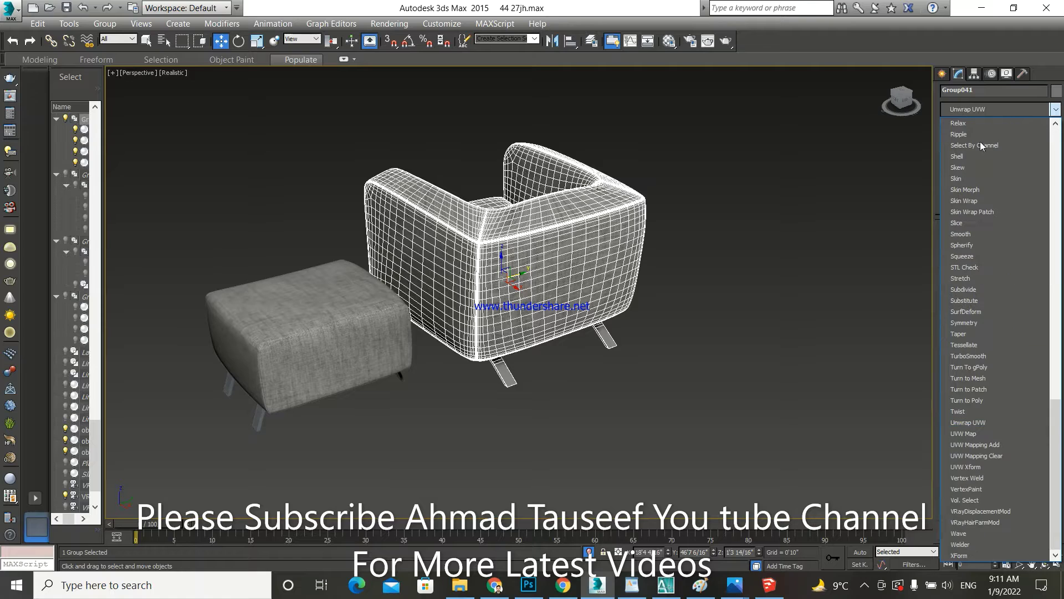
pyautogui.click(972, 433)
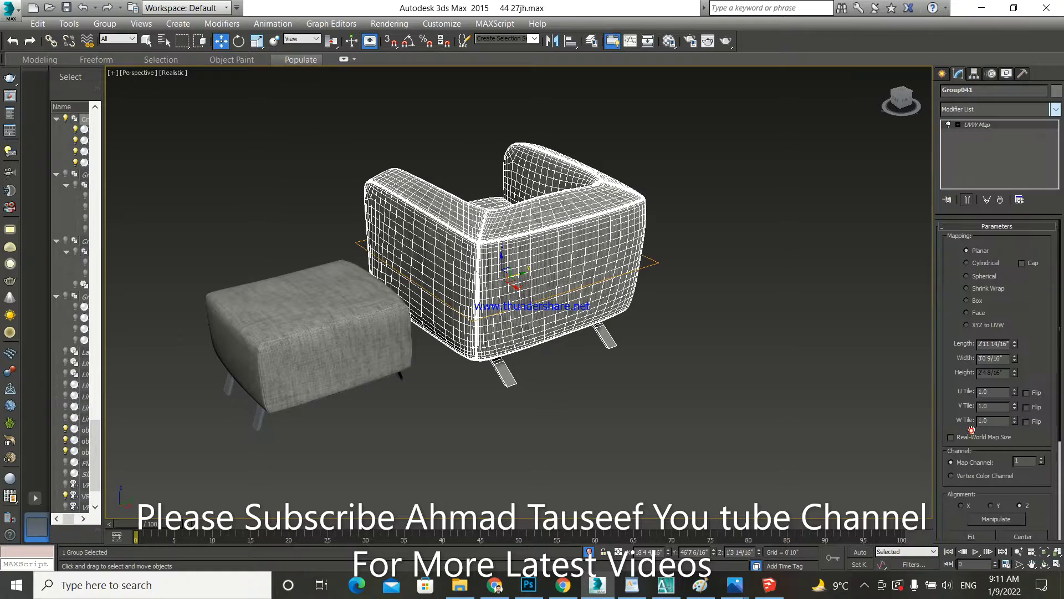
pyautogui.click(966, 300)
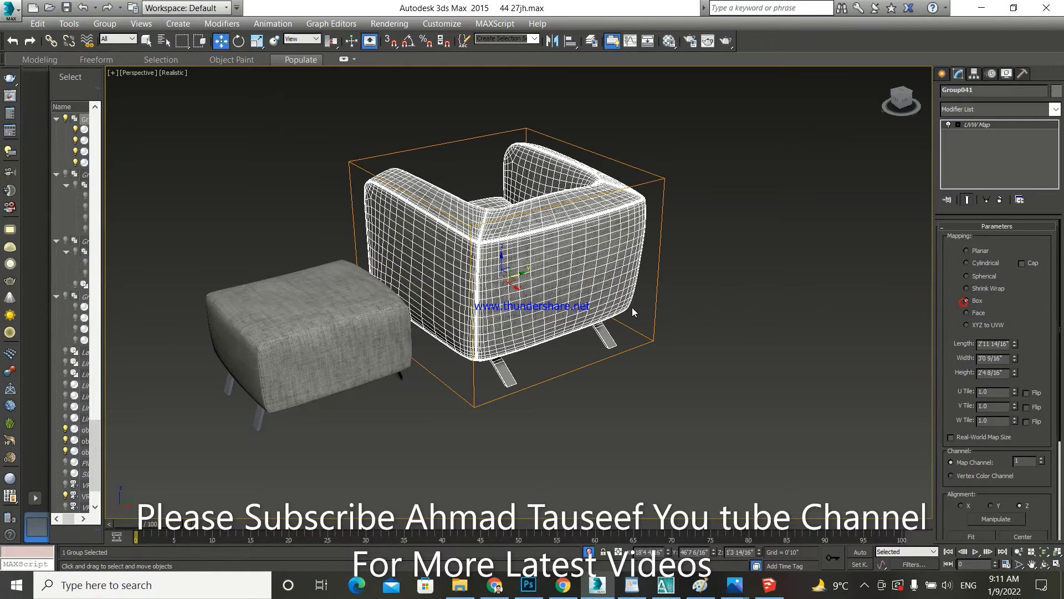
# Step: Lower the armchair's UVW mapping width and length so the fabric tiles evenly
pyautogui.moveTo(632, 307)
pyautogui.keyDown('alt'); pyautogui.mouseDown(button='middle')
pyautogui.moveTo(622, 291)
pyautogui.moveTo(634, 286)
pyautogui.mouseUp(button='middle'); pyautogui.keyUp('alt')
pyautogui.scroll(3, 499, 310)
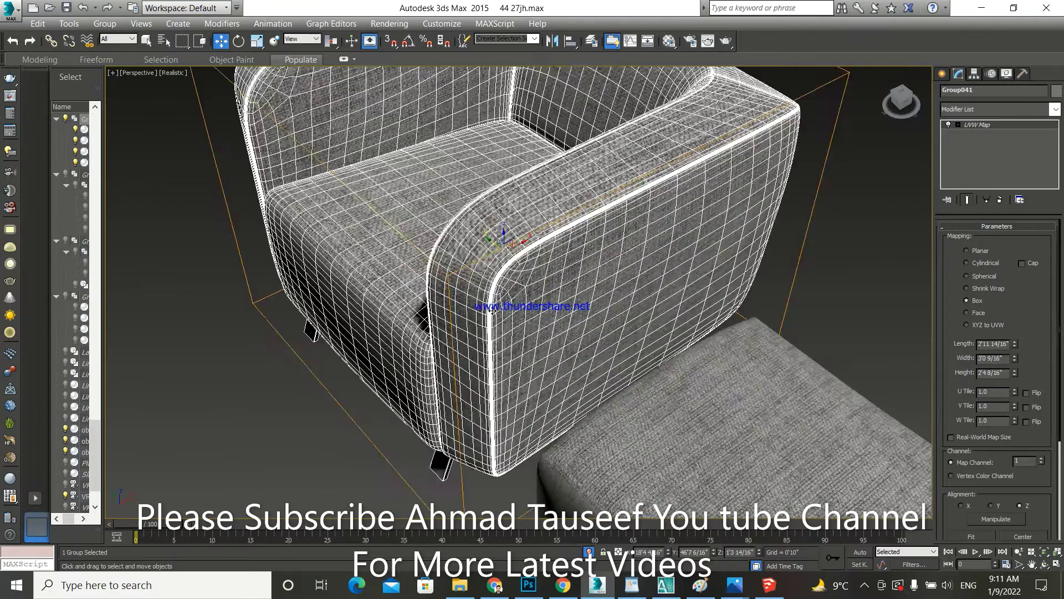
pyautogui.scroll(3, 491, 310)
pyautogui.moveTo(1017, 361); pyautogui.dragTo(1019, 368)
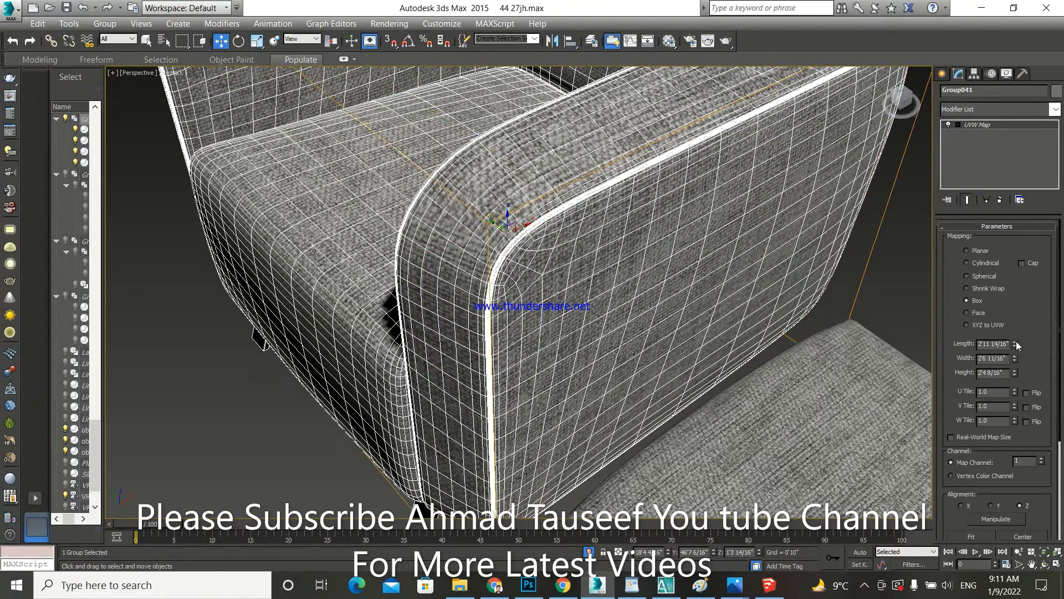
pyautogui.moveTo(1015, 346); pyautogui.dragTo(1015, 378)
pyautogui.keyDown('alt'); pyautogui.moveTo(907, 356); pyautogui.dragTo(648, 279, button='middle'); pyautogui.keyUp('alt')
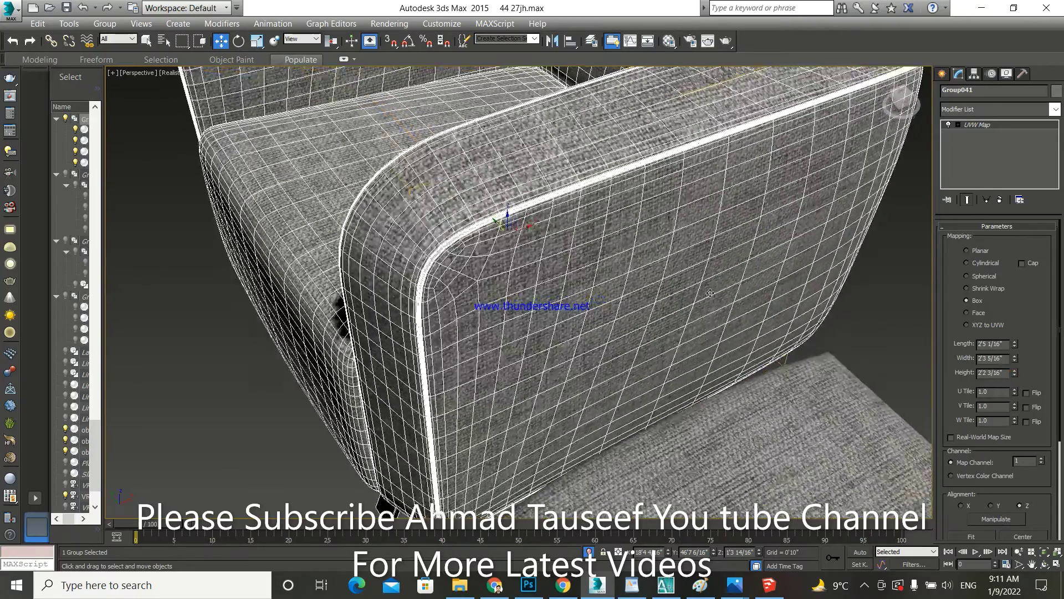
pyautogui.scroll(-5, 634, 279)
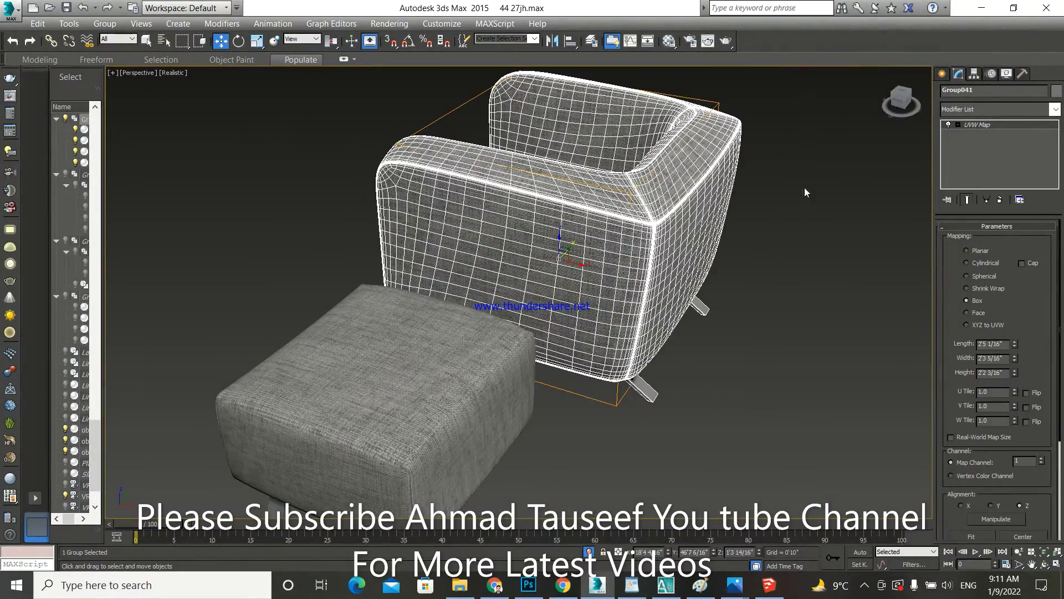
pyautogui.click(943, 73)
# Step: Drag a Material Editor sample onto the armchair's front leg, then close the editor
pyautogui.click(822, 228)
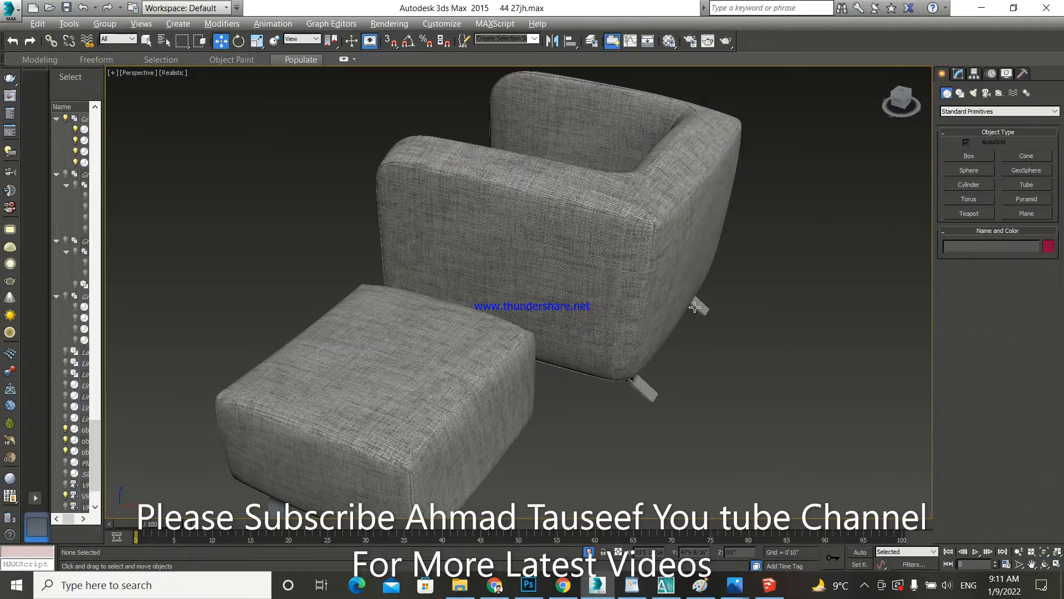
pyautogui.moveTo(823, 228)
pyautogui.keyDown('alt'); pyautogui.mouseDown(button='middle')
pyautogui.moveTo(642, 296)
pyautogui.moveTo(604, 240)
pyautogui.mouseUp(button='middle'); pyautogui.keyUp('alt')
pyautogui.scroll(5, 578, 361)
pyautogui.keyDown('alt'); pyautogui.moveTo(578, 361); pyautogui.dragTo(591, 359, button='middle'); pyautogui.keyUp('alt')
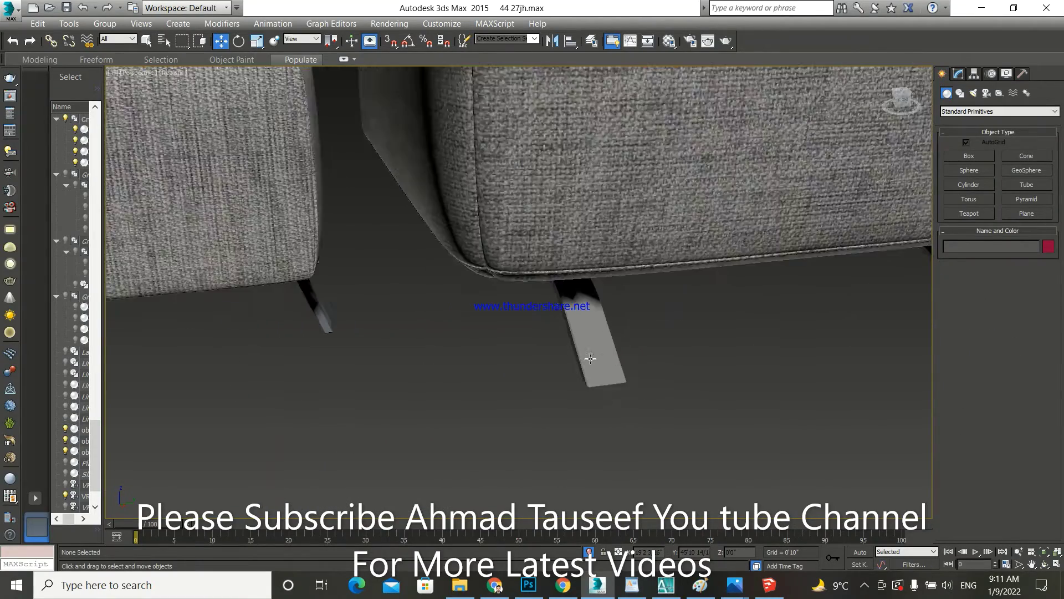
pyautogui.click(669, 41)
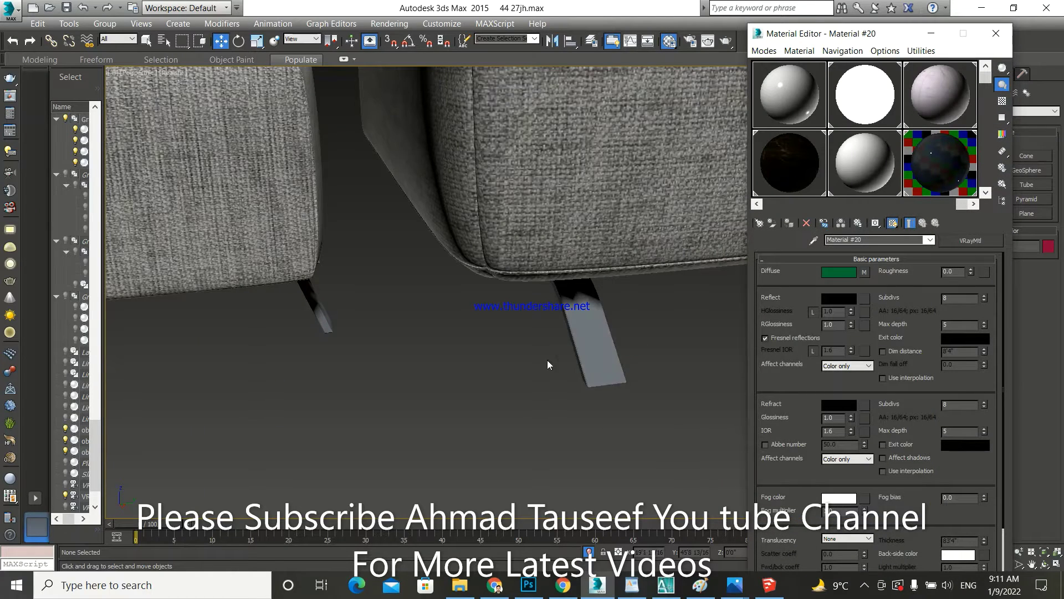
pyautogui.scroll(-10, 465, 362)
pyautogui.scroll(6, 615, 343)
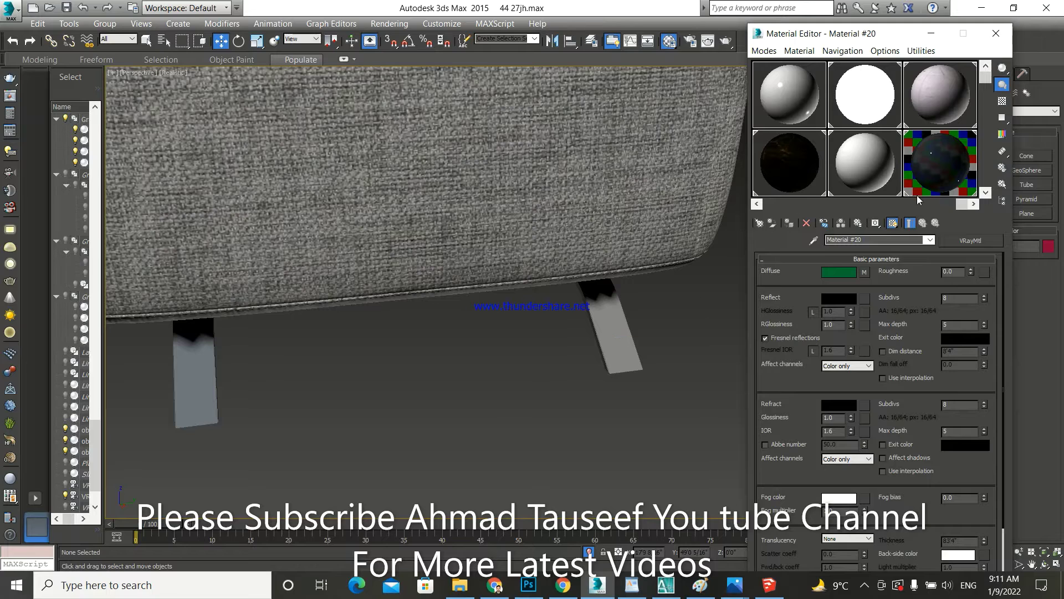
pyautogui.moveTo(948, 177); pyautogui.dragTo(628, 345)
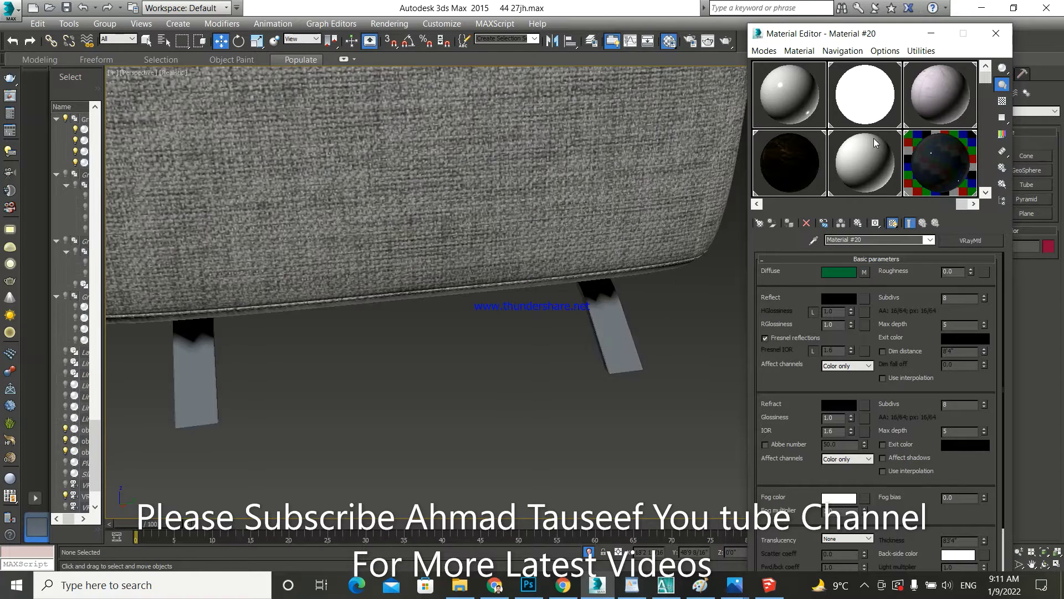
pyautogui.click(997, 34)
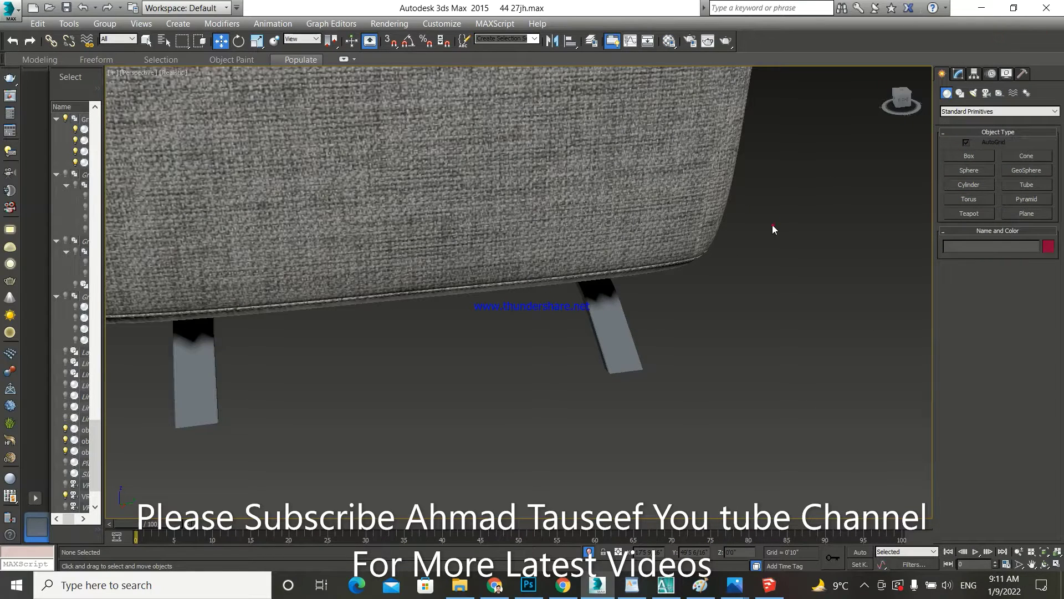
# Step: Group all the armchair parts as Group047
pyautogui.scroll(-6, 740, 267)
pyautogui.scroll(3, 727, 260)
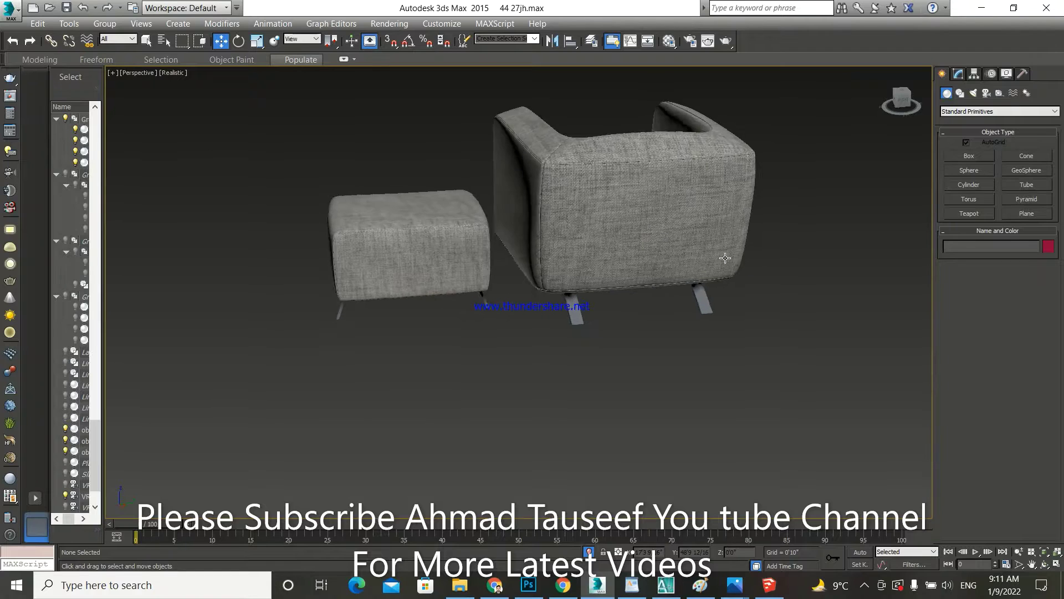
pyautogui.keyDown('alt'); pyautogui.moveTo(725, 258); pyautogui.dragTo(710, 247, button='middle'); pyautogui.keyUp('alt')
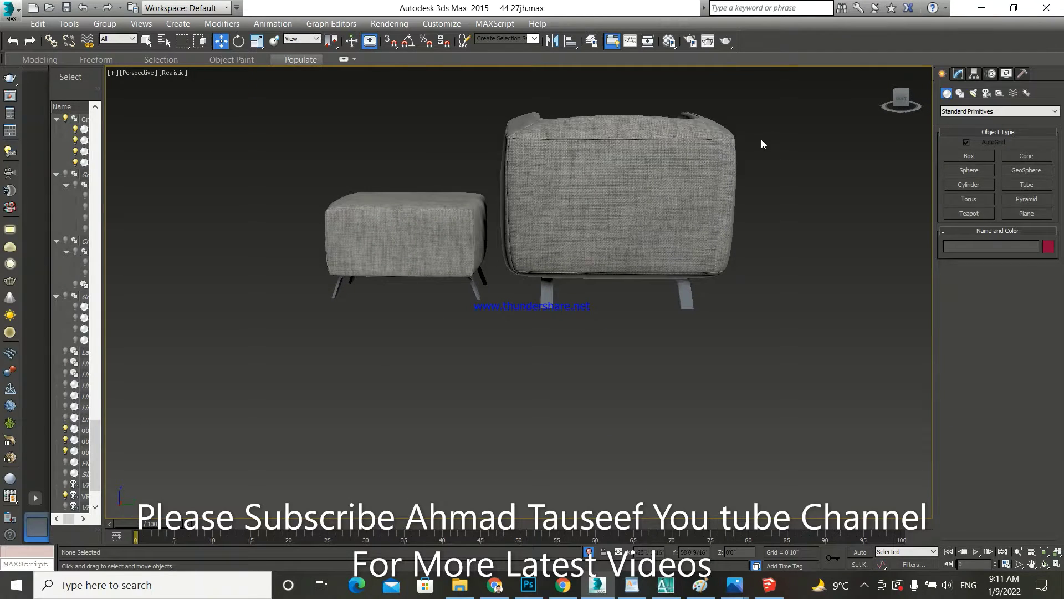
pyautogui.moveTo(696, 178)
pyautogui.mouseDown()
pyautogui.moveTo(484, 339)
pyautogui.moveTo(495, 363)
pyautogui.mouseUp()
pyautogui.click(105, 23)
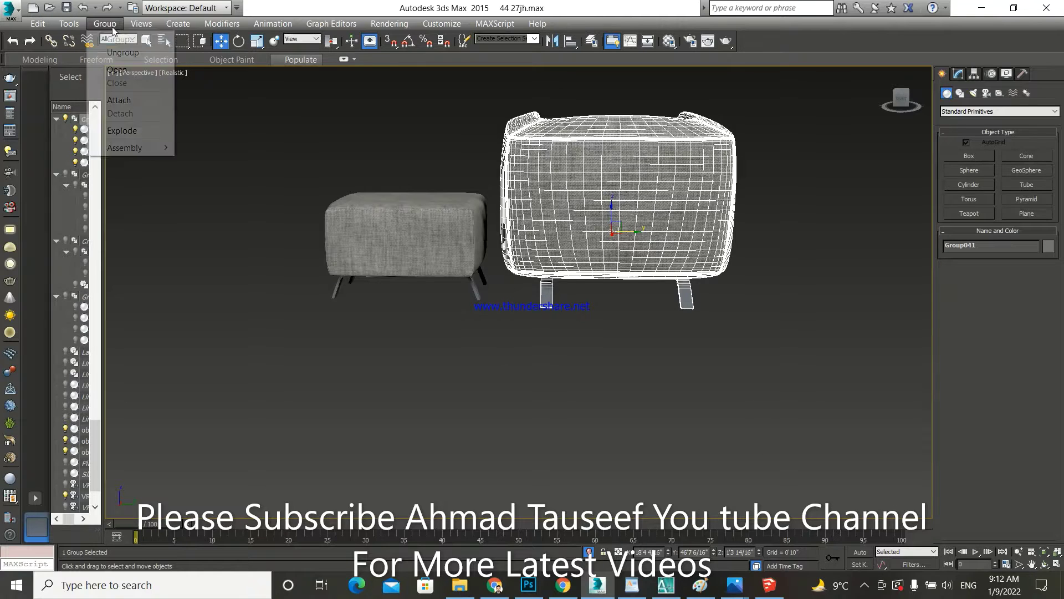
pyautogui.click(110, 34)
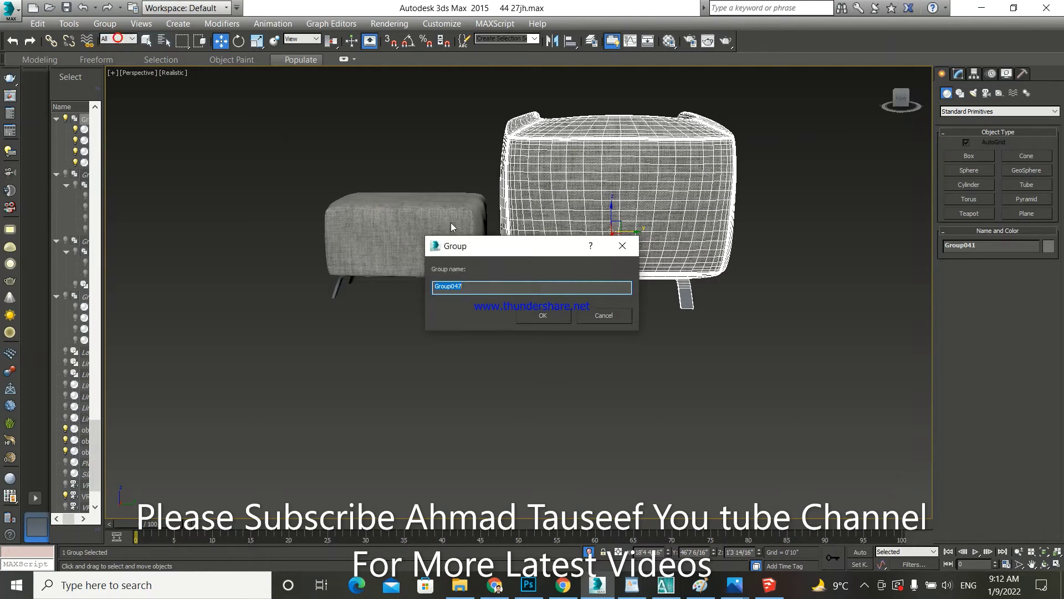
pyautogui.click(543, 316)
# Step: Group the ottoman and its legs as Group048
pyautogui.click(436, 264)
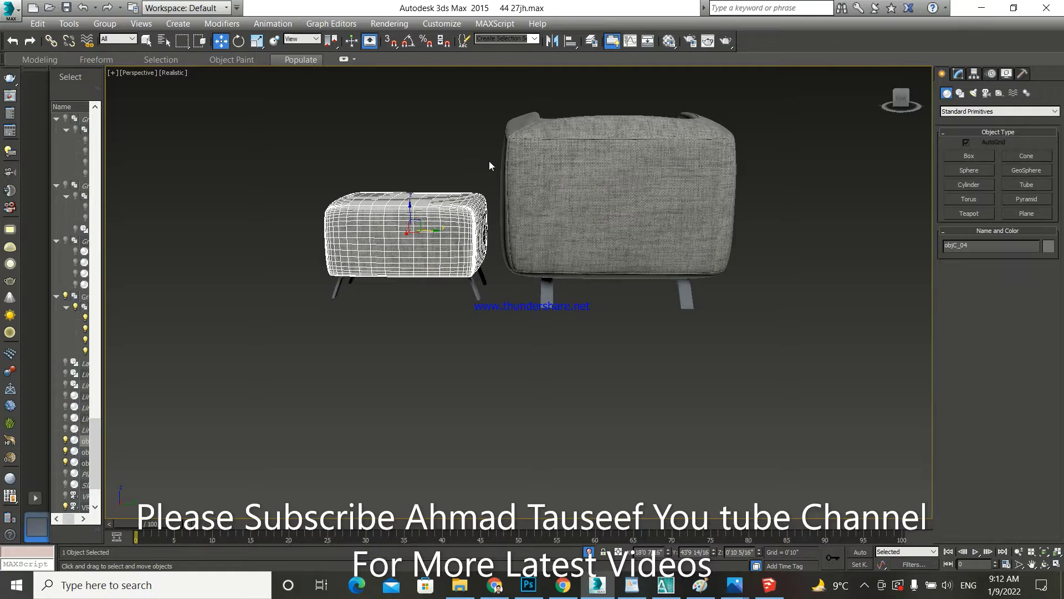
pyautogui.moveTo(490, 162); pyautogui.dragTo(305, 311)
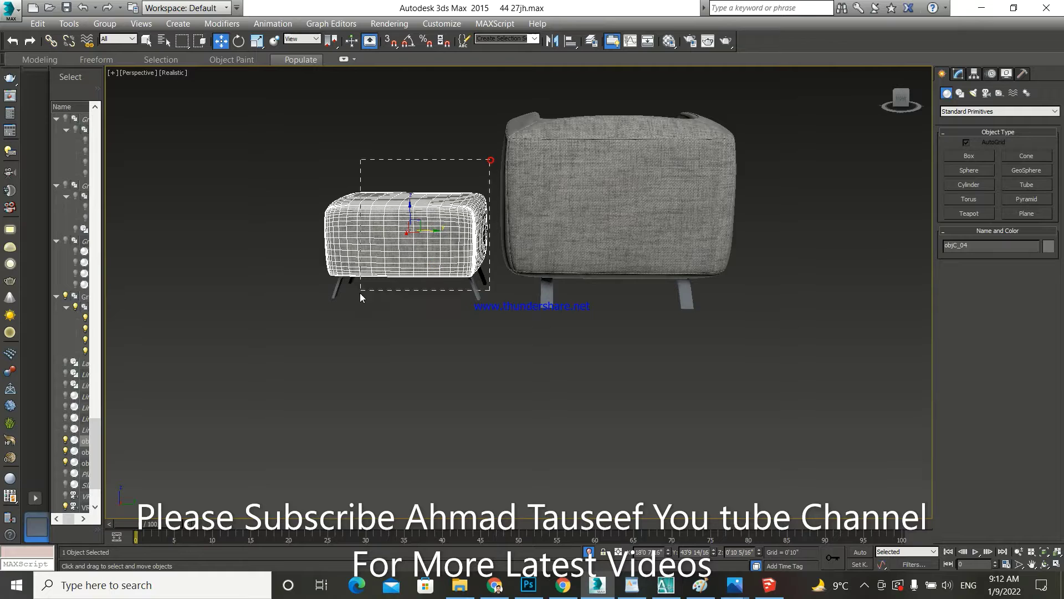
pyautogui.click(105, 23)
pyautogui.click(111, 35)
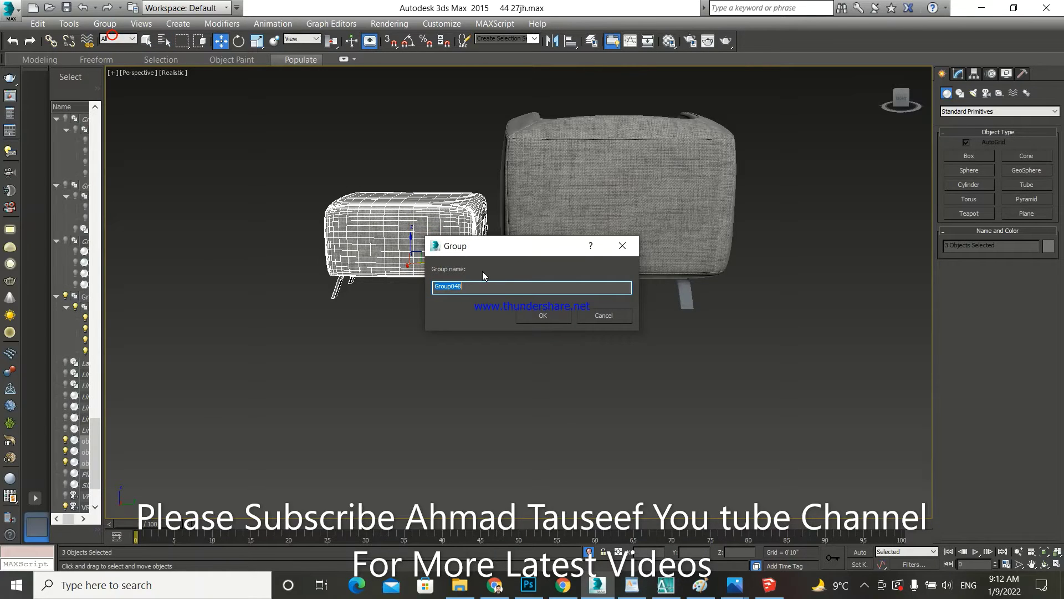
pyautogui.click(540, 318)
pyautogui.click(476, 348)
pyautogui.click(541, 288)
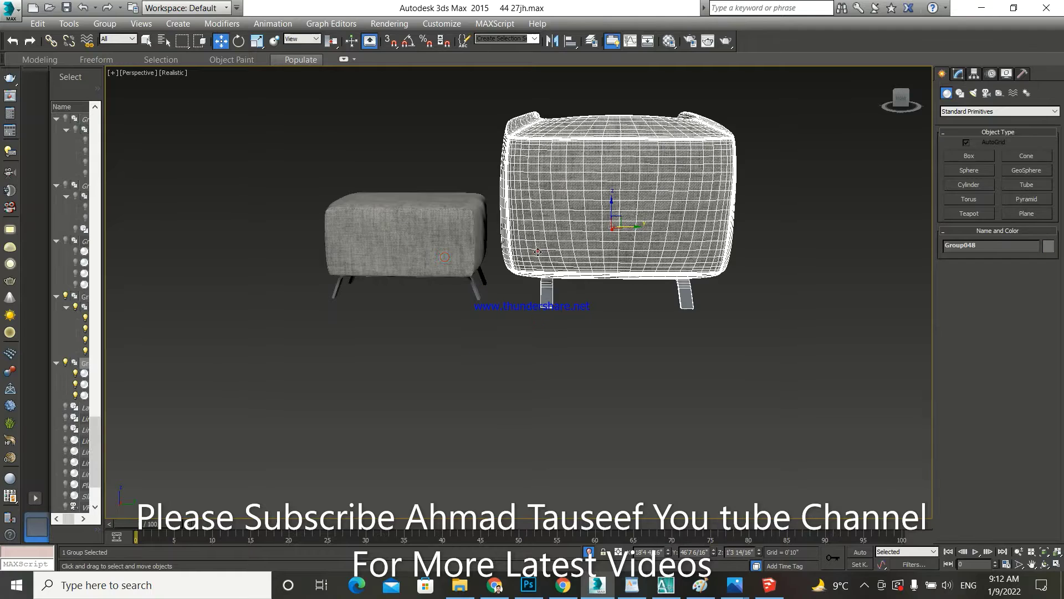
pyautogui.rightClick(423, 337)
# Step: End isolation, hide the outer building group, and view the bedroom from above
pyautogui.click(452, 268)
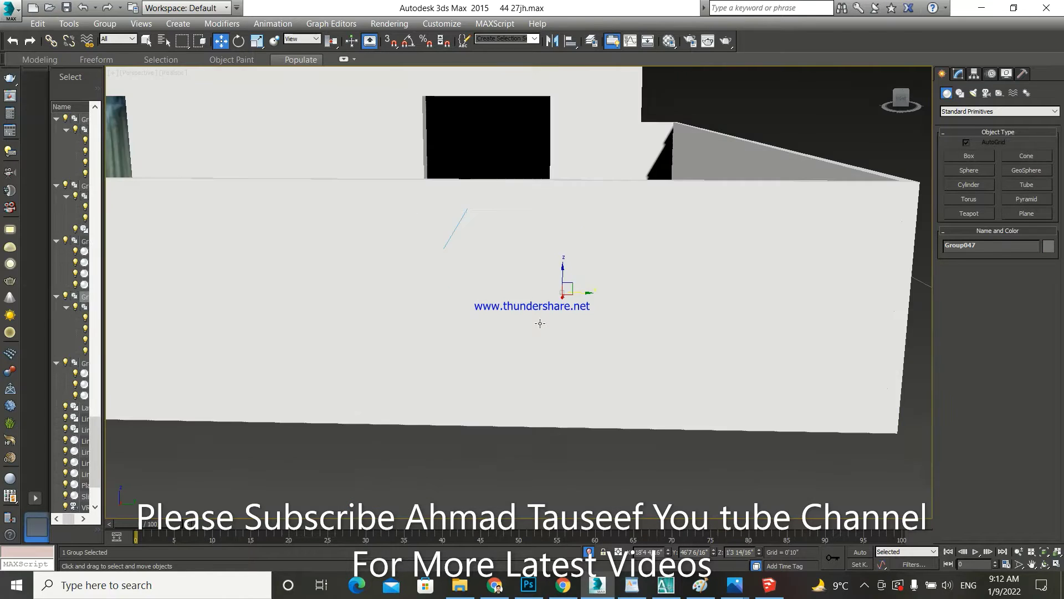
pyautogui.scroll(-5, 540, 323)
pyautogui.keyDown('alt'); pyautogui.moveTo(540, 324); pyautogui.dragTo(495, 195, button='middle'); pyautogui.keyUp('alt')
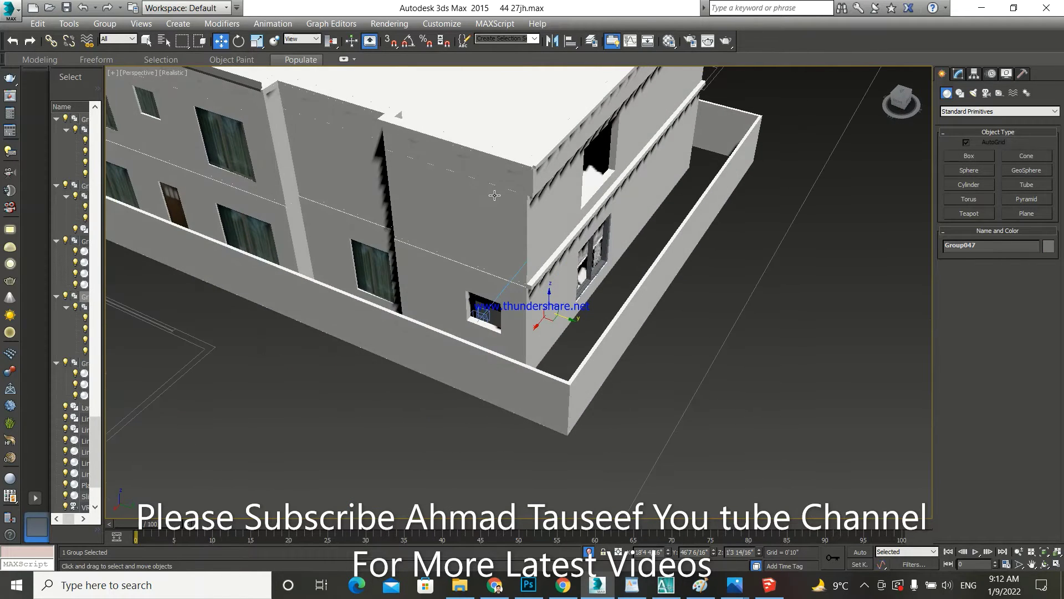
pyautogui.click(498, 175)
pyautogui.rightClick(498, 173)
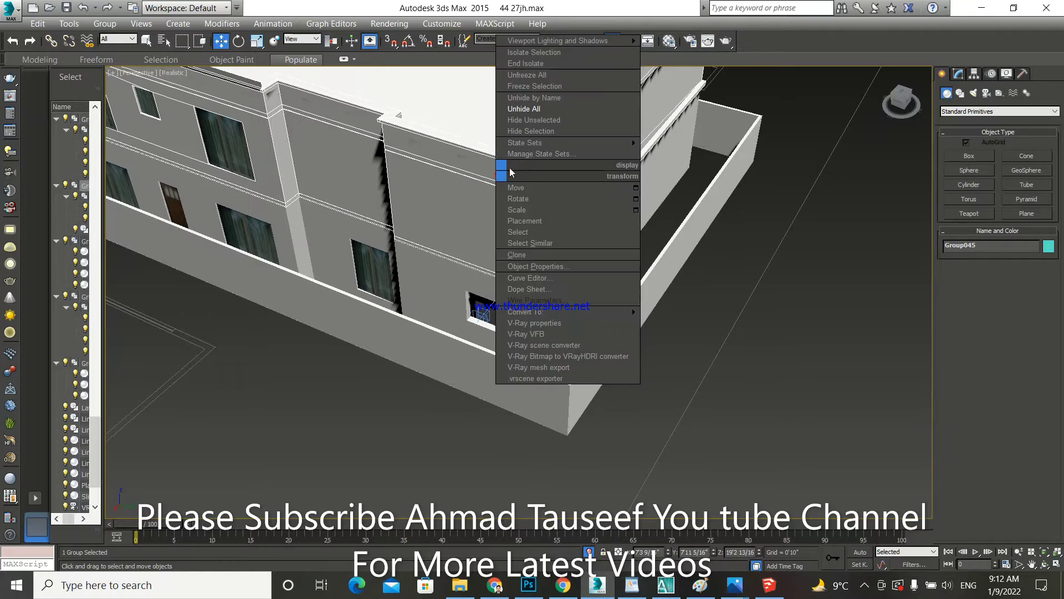
pyautogui.click(540, 134)
pyautogui.click(510, 230)
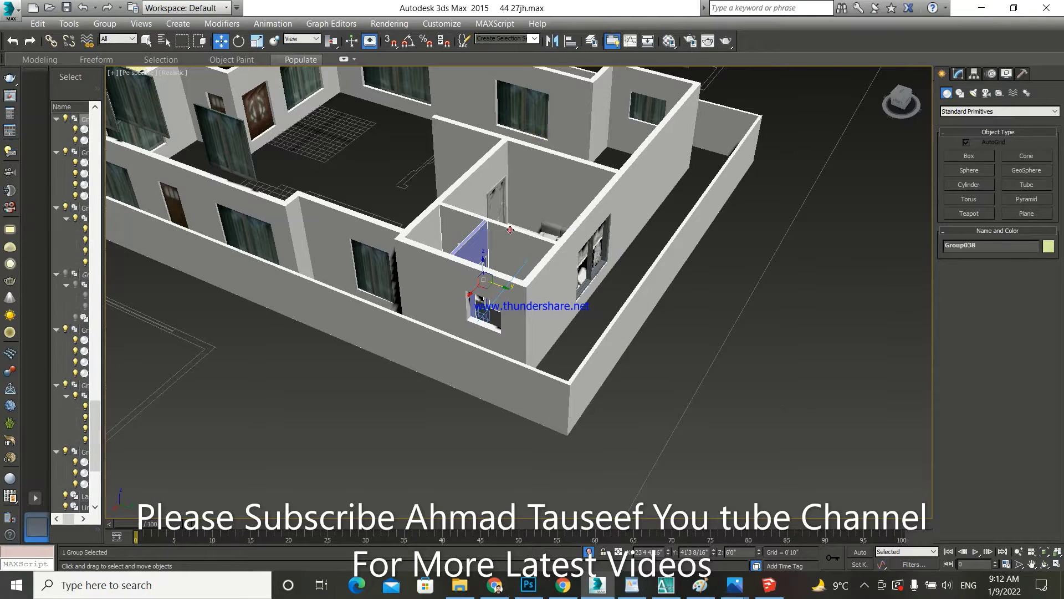
pyautogui.rightClick(510, 229)
pyautogui.keyDown('alt'); pyautogui.moveTo(512, 213); pyautogui.dragTo(680, 241, button='middle'); pyautogui.keyUp('alt')
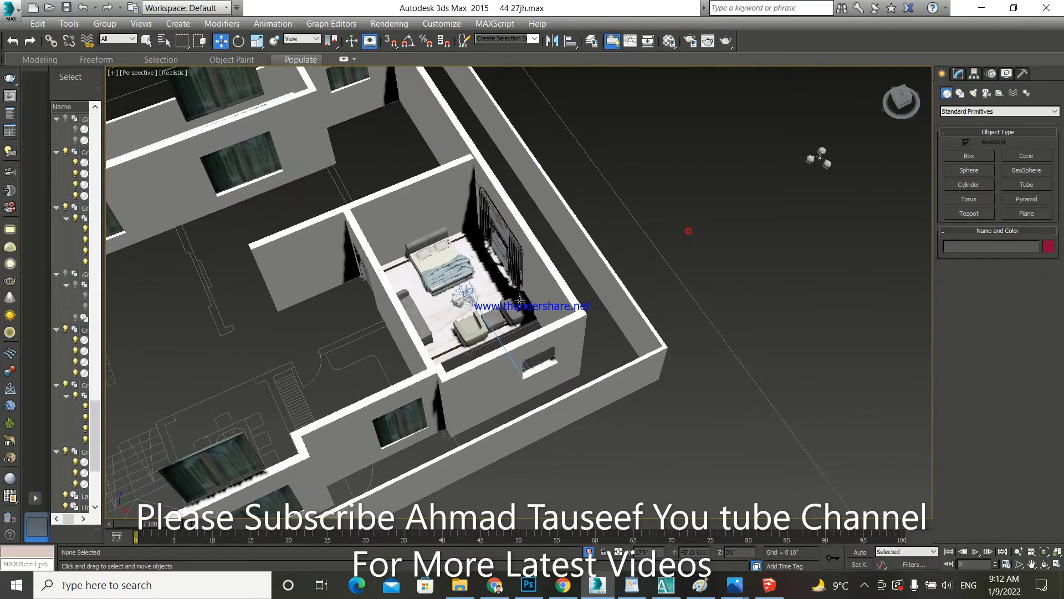
pyautogui.scroll(3, 477, 306)
pyautogui.scroll(2, 477, 307)
# Step: Move the armchair group Group047 toward the window area
pyautogui.scroll(-1, 556, 308)
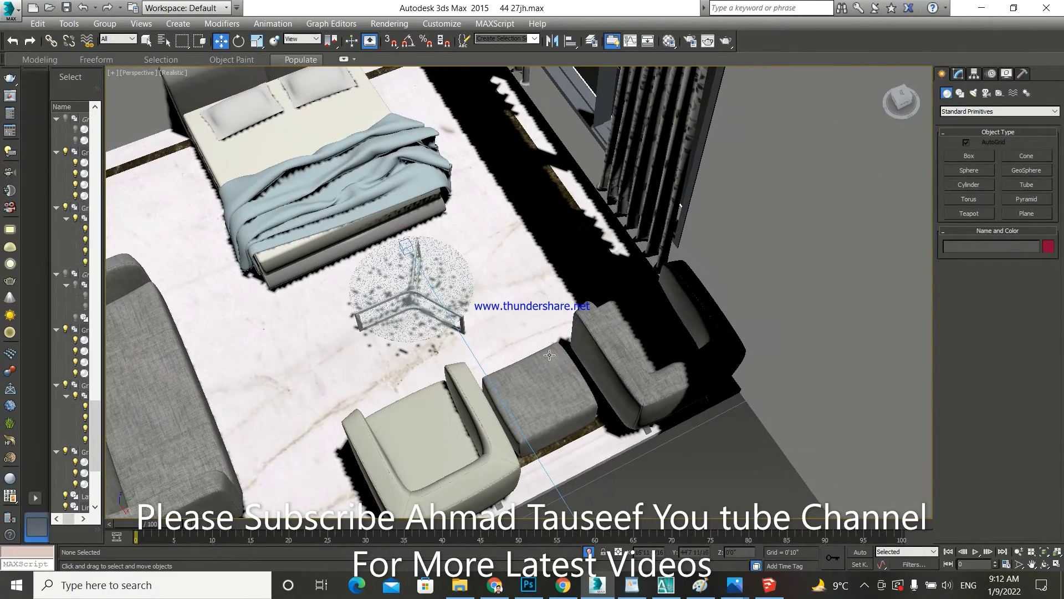
pyautogui.click(617, 326)
pyautogui.moveTo(617, 326)
pyautogui.keyDown('alt'); pyautogui.mouseDown(button='middle')
pyautogui.moveTo(592, 305)
pyautogui.moveTo(516, 295)
pyautogui.moveTo(509, 346)
pyautogui.moveTo(497, 357)
pyautogui.mouseUp(button='middle'); pyautogui.keyUp('alt')
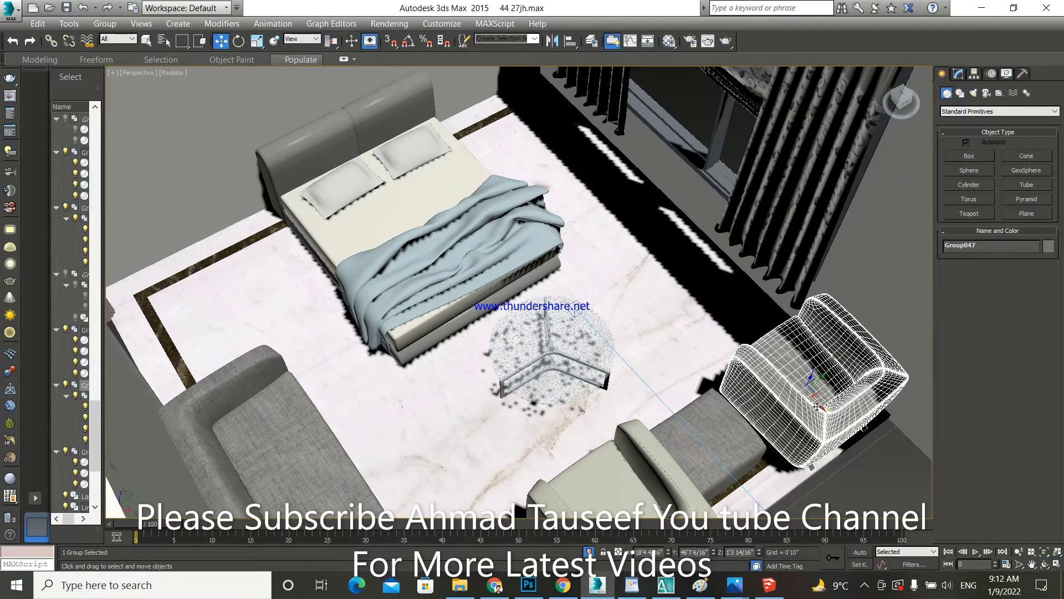
pyautogui.moveTo(818, 407)
pyautogui.mouseDown()
pyautogui.moveTo(742, 333)
pyautogui.moveTo(632, 294)
pyautogui.moveTo(638, 316)
pyautogui.moveTo(654, 298)
pyautogui.mouseUp()
pyautogui.moveTo(689, 260); pyautogui.dragTo(671, 261)
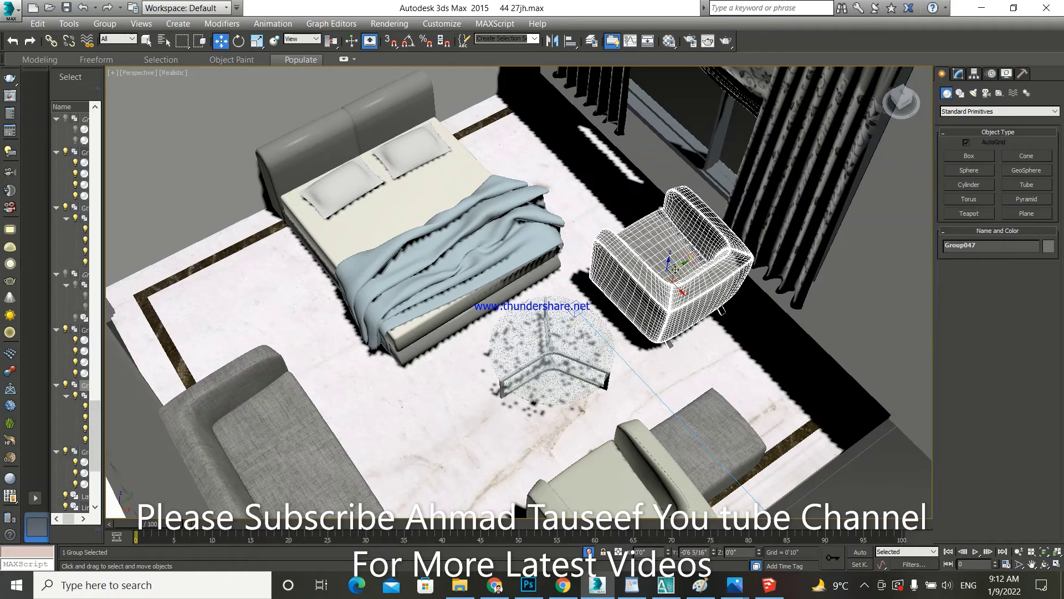
# Step: Rotate the armchair 85.72° about Z and slide it into place beside the bed
pyautogui.press('e')
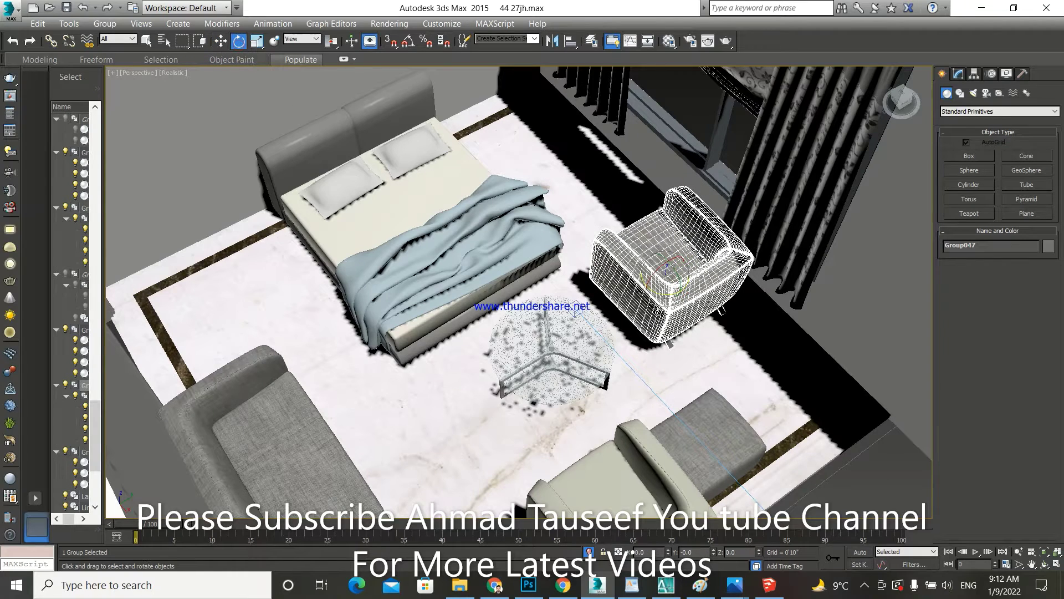
pyautogui.keyDown('alt'); pyautogui.moveTo(659, 297); pyautogui.dragTo(663, 333, button='middle'); pyautogui.keyUp('alt')
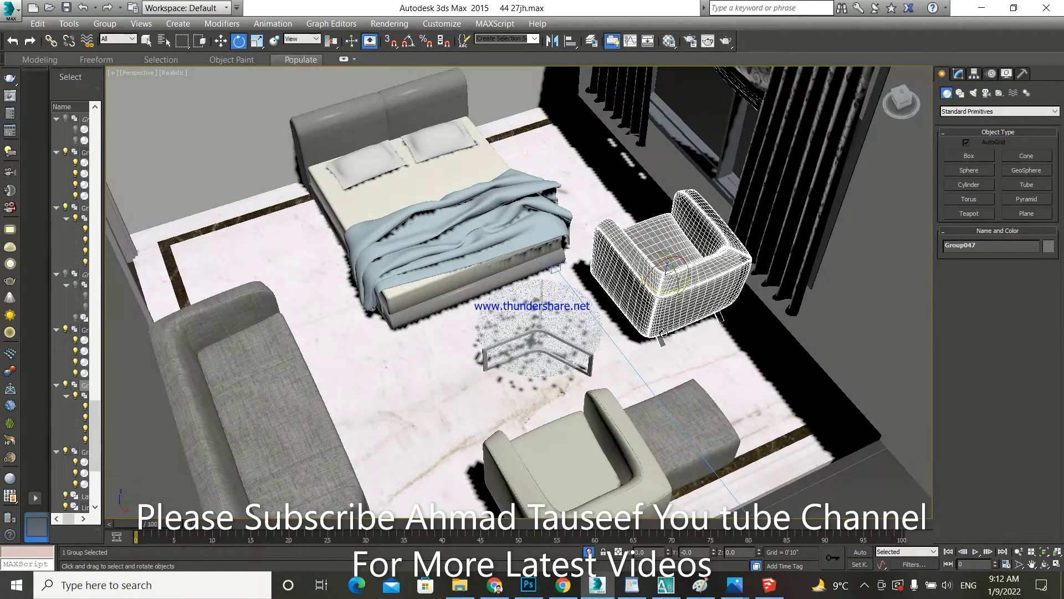
pyautogui.moveTo(658, 292); pyautogui.dragTo(754, 313)
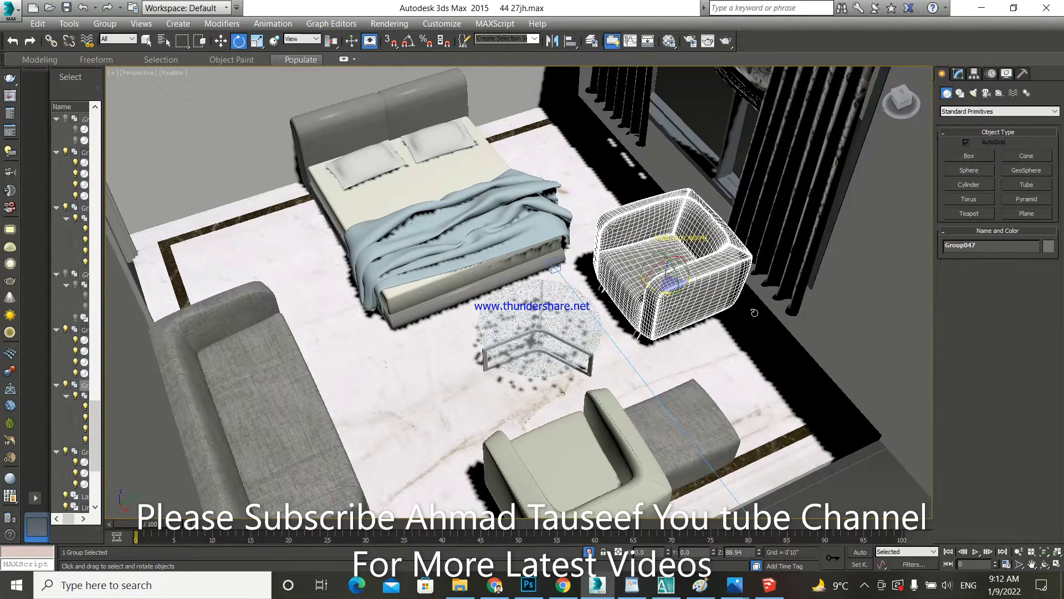
pyautogui.press('w')
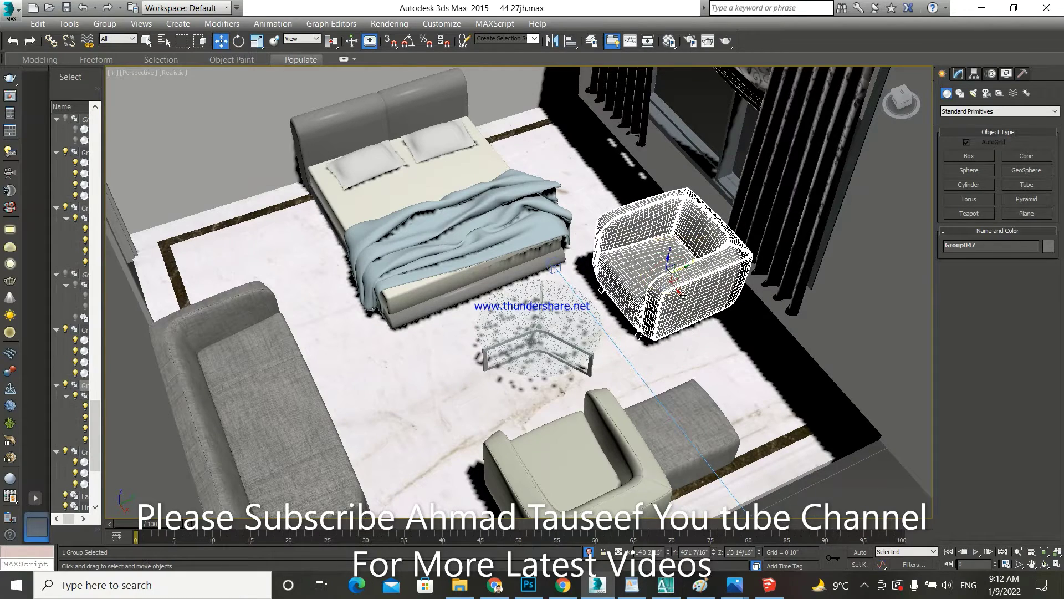
pyautogui.moveTo(680, 292)
pyautogui.mouseDown()
pyautogui.moveTo(696, 321)
pyautogui.moveTo(705, 312)
pyautogui.mouseUp()
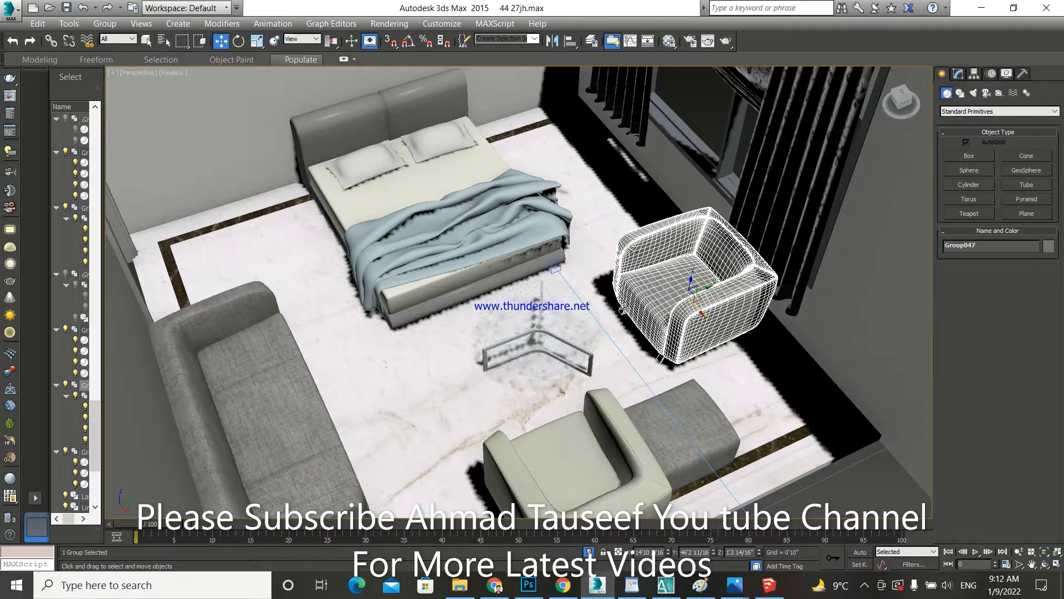
pyautogui.moveTo(616, 304)
pyautogui.keyDown('alt'); pyautogui.mouseDown(button='middle')
pyautogui.moveTo(668, 295)
pyautogui.moveTo(675, 311)
pyautogui.mouseUp(button='middle'); pyautogui.keyUp('alt')
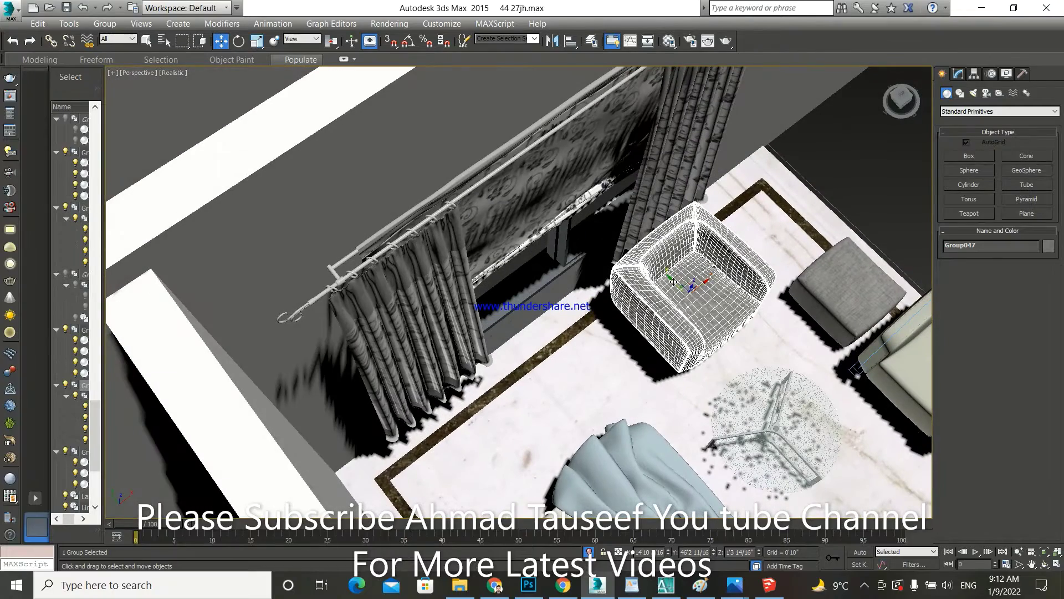
# Step: Place a cloned armchair, Group050, beside the curtains and nudge the curtain group slightly
pyautogui.moveTo(673, 282)
pyautogui.mouseDown()
pyautogui.moveTo(698, 292)
pyautogui.moveTo(508, 400)
pyautogui.mouseUp()
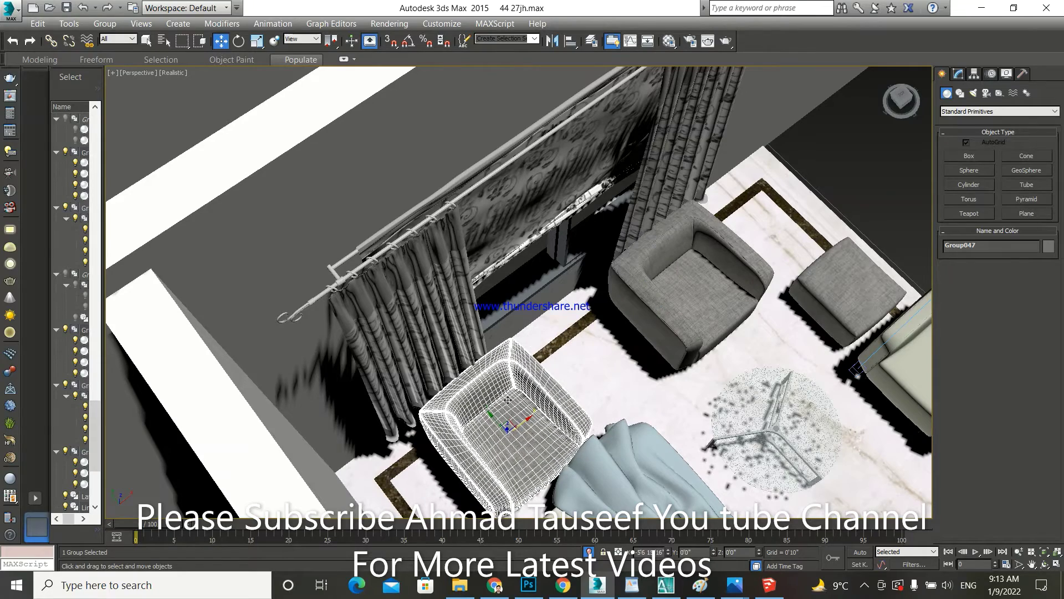
pyautogui.click(533, 349)
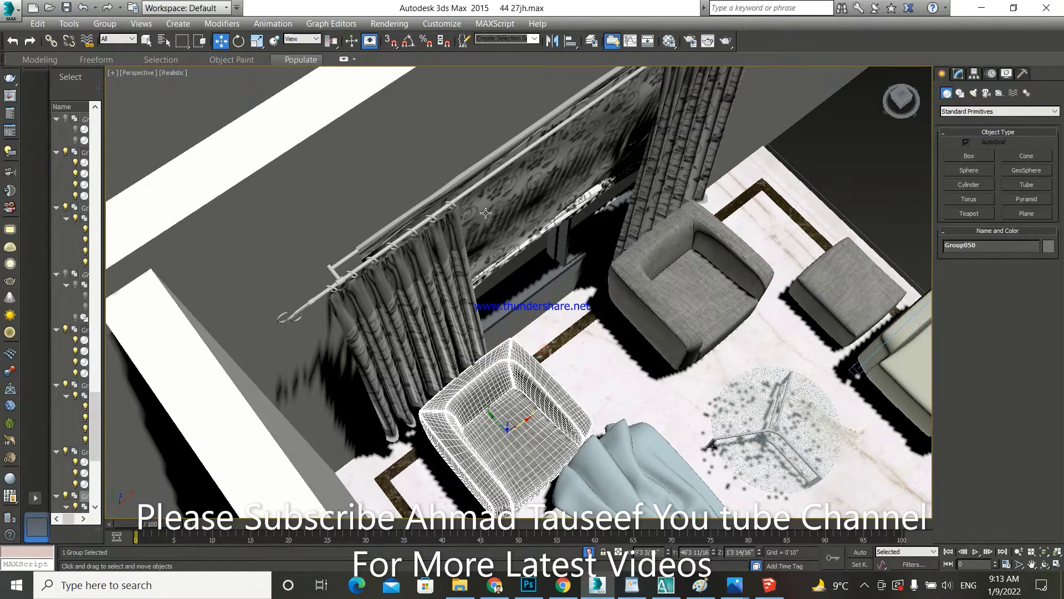
pyautogui.click(473, 190)
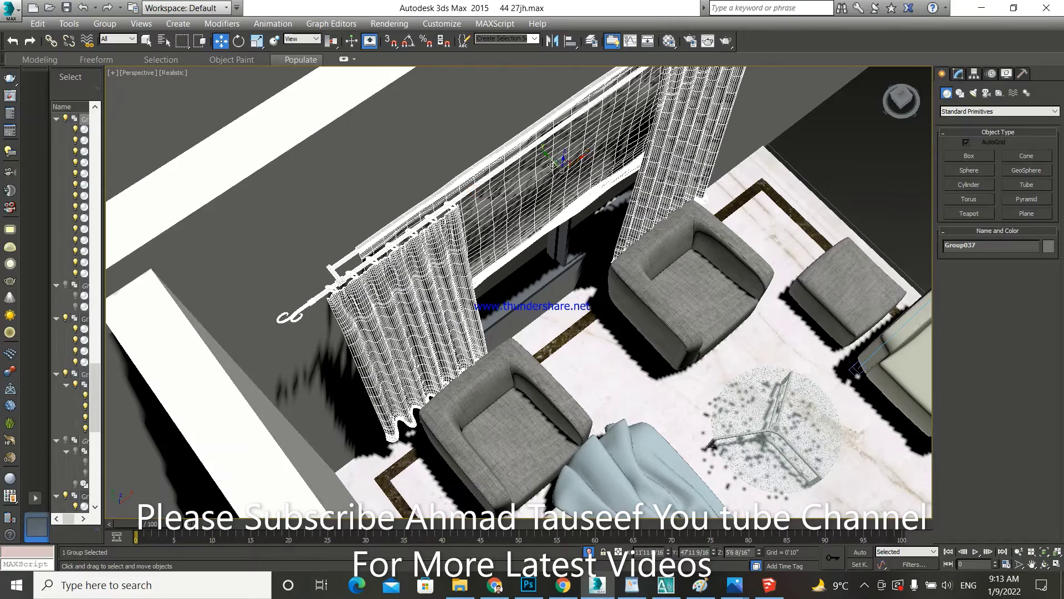
pyautogui.moveTo(548, 162); pyautogui.dragTo(543, 164)
pyautogui.click(667, 312)
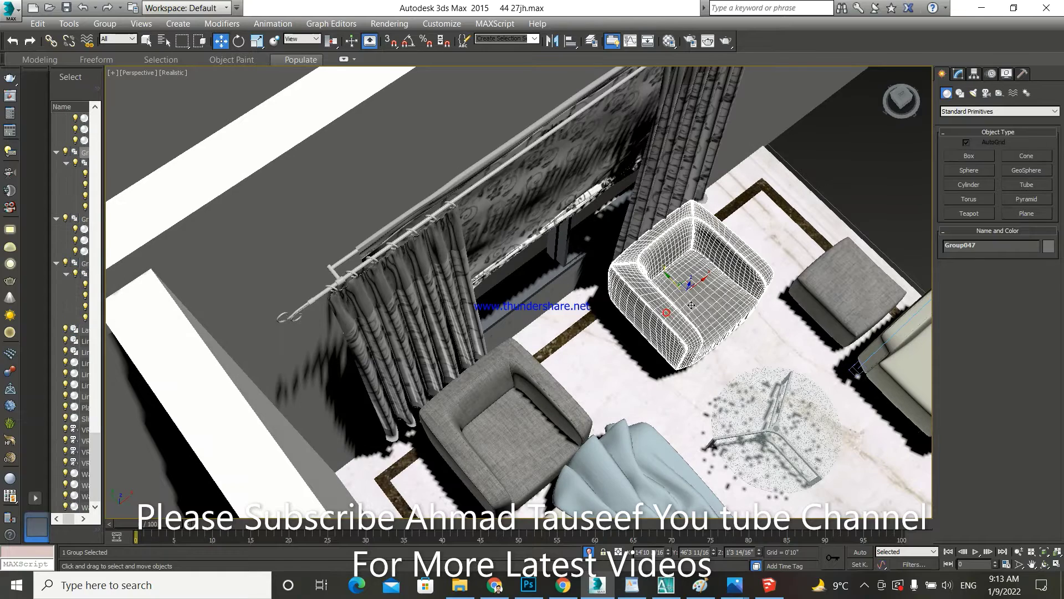
pyautogui.click(823, 275)
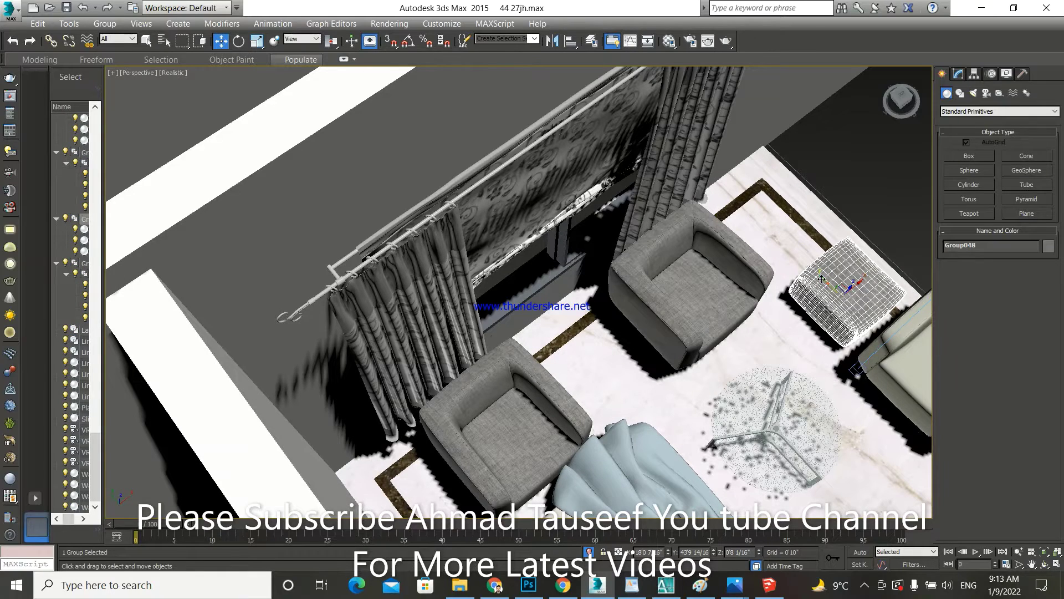
# Step: Move the ottoman (Group048) between the two armchairs, then reframe the view on the window wall
pyautogui.moveTo(821, 279)
pyautogui.mouseDown()
pyautogui.moveTo(783, 221)
pyautogui.moveTo(579, 341)
pyautogui.mouseUp()
pyautogui.scroll(5, 580, 342)
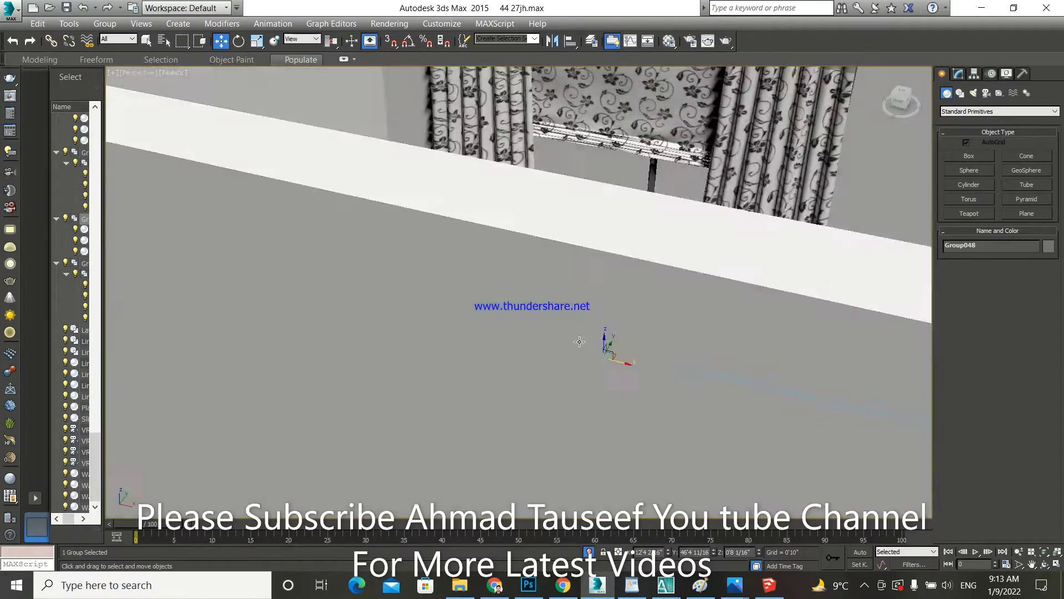
pyautogui.scroll(-5, 580, 341)
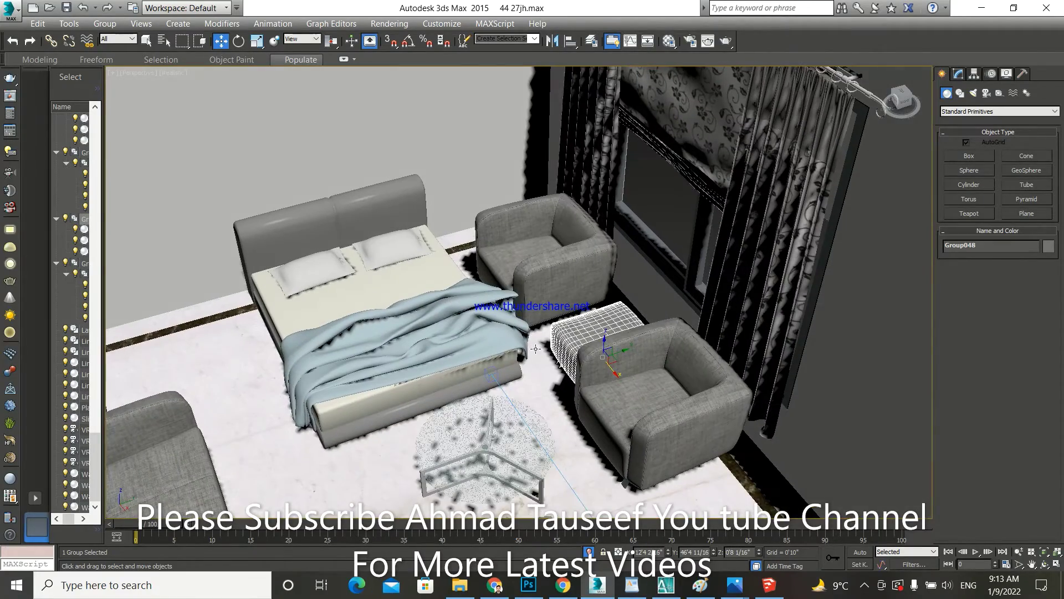
pyautogui.scroll(-1, 536, 348)
pyautogui.scroll(-1, 535, 349)
pyautogui.scroll(-2, 555, 338)
pyautogui.scroll(3, 474, 354)
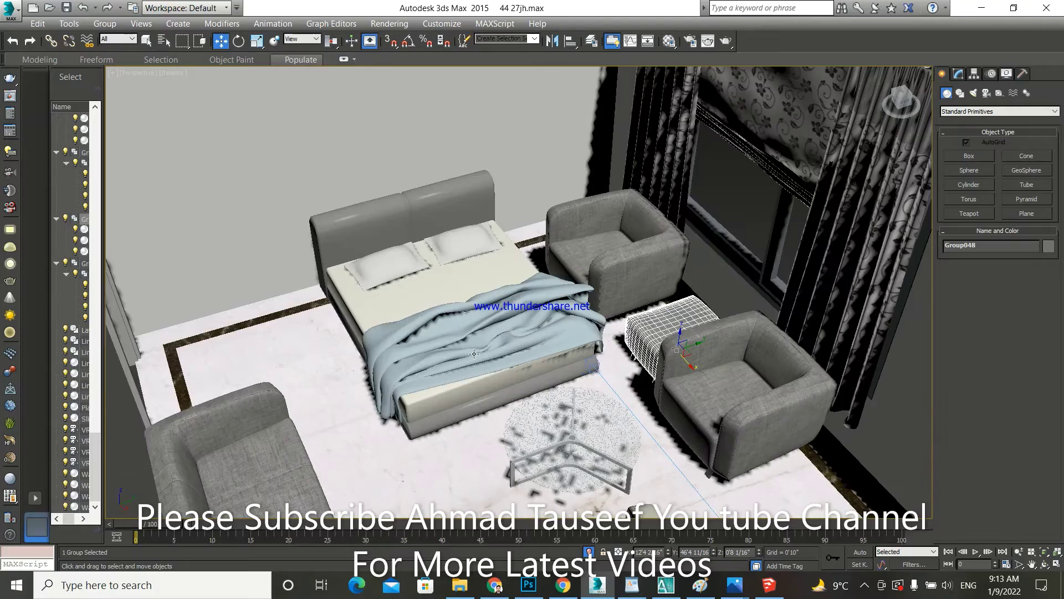
pyautogui.click(474, 354)
pyautogui.keyDown('alt'); pyautogui.moveTo(456, 283); pyautogui.dragTo(493, 340, button='middle'); pyautogui.keyUp('alt')
pyautogui.scroll(-2, 490, 336)
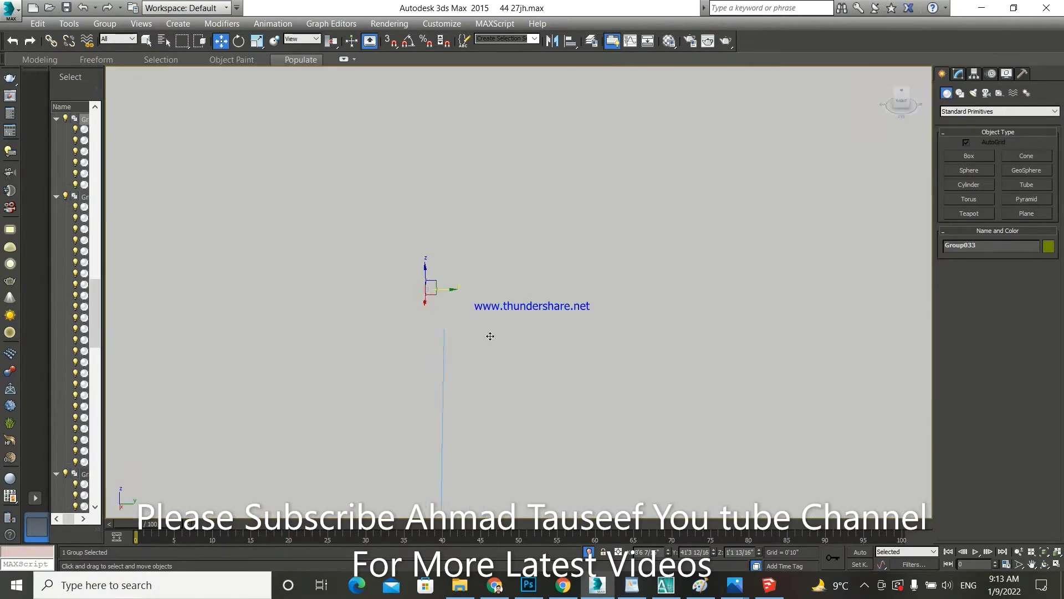
pyautogui.scroll(-2, 653, 348)
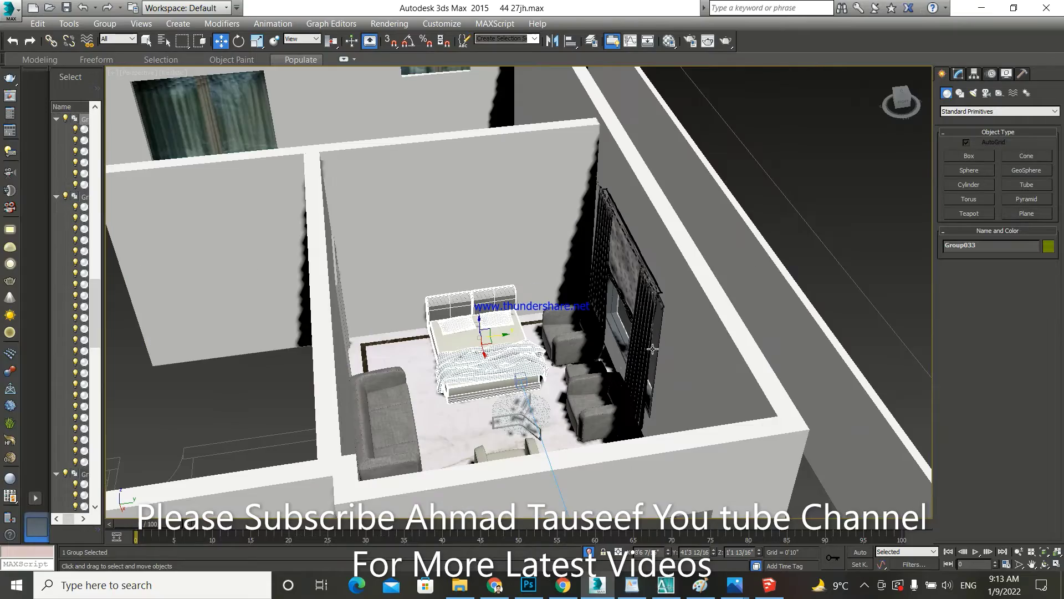
pyautogui.click(805, 265)
pyautogui.scroll(2, 663, 345)
pyautogui.scroll(2, 523, 385)
pyautogui.scroll(2, 612, 393)
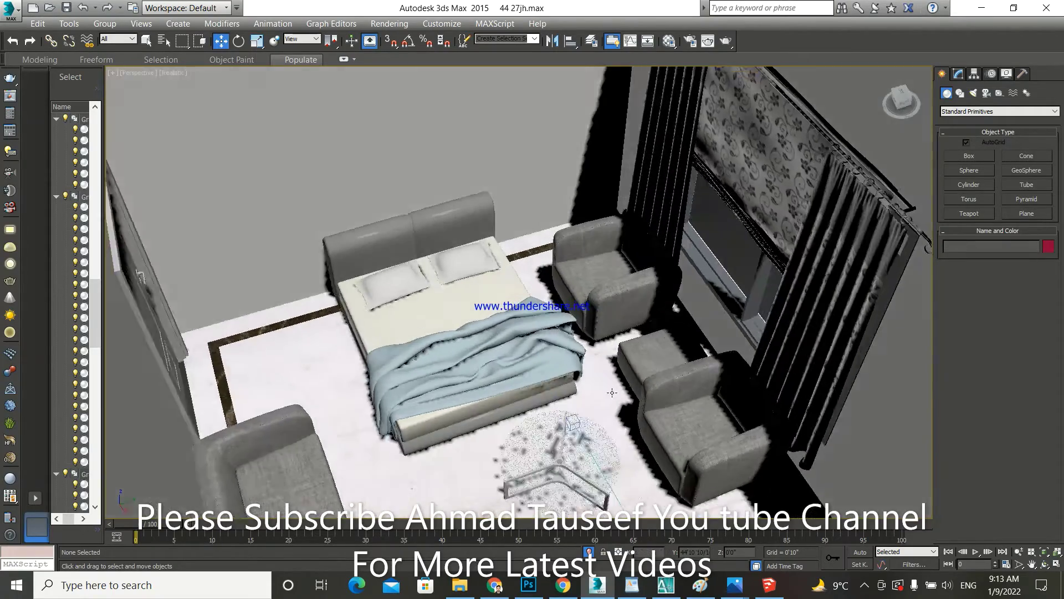
pyautogui.keyDown('alt'); pyautogui.moveTo(612, 393); pyautogui.dragTo(640, 394, button='middle'); pyautogui.keyUp('alt')
pyautogui.scroll(1, 665, 344)
pyautogui.scroll(2, 625, 326)
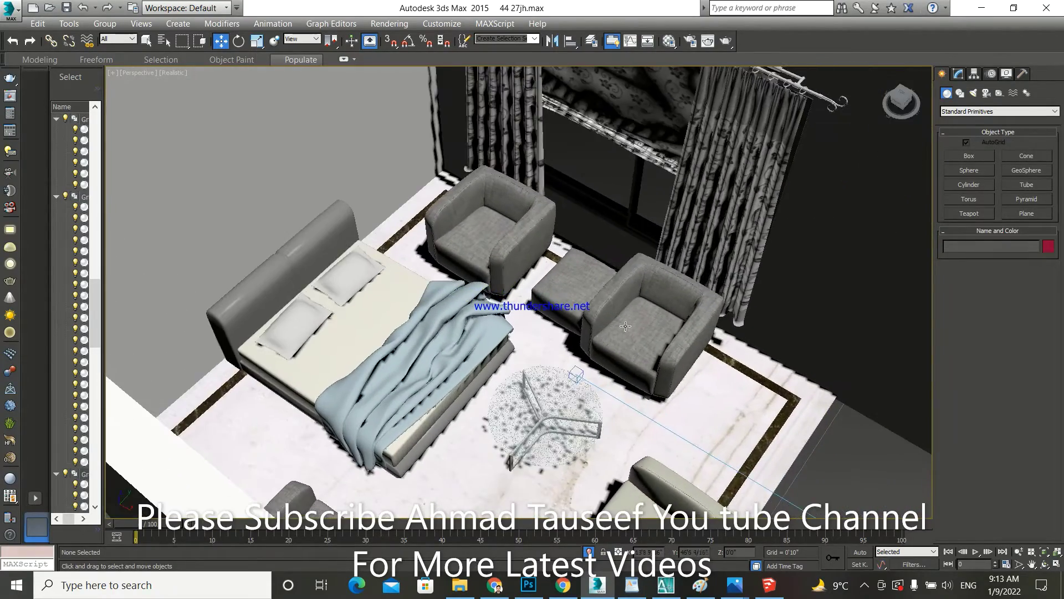
# Step: Nudge the right armchair, the ottoman and the bed-side armchair into a tidy seating group
pyautogui.click(625, 326)
pyautogui.moveTo(664, 354); pyautogui.dragTo(700, 373)
pyautogui.click(582, 294)
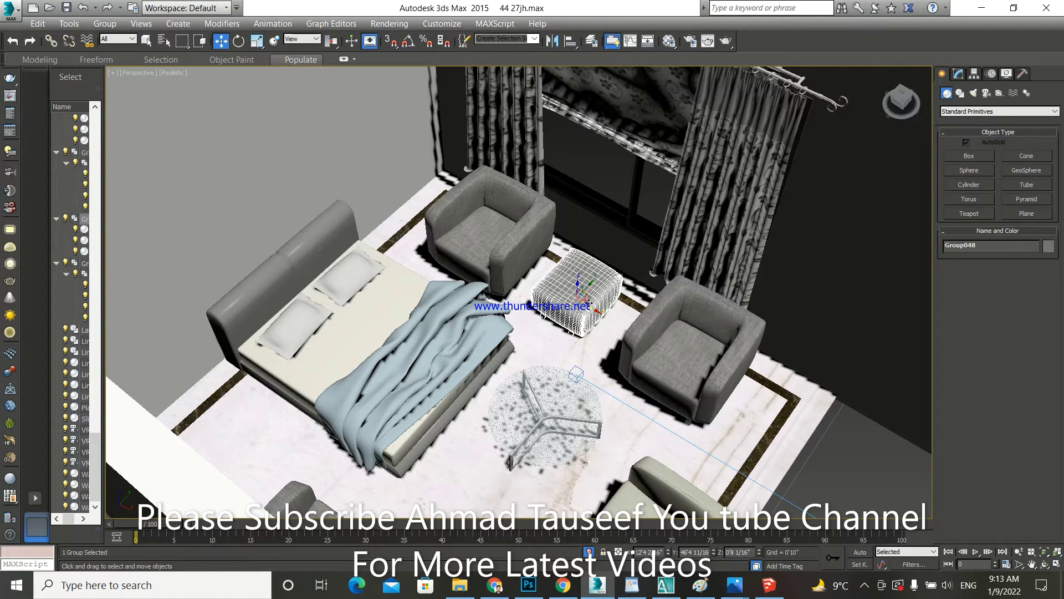
pyautogui.moveTo(589, 303); pyautogui.dragTo(610, 318)
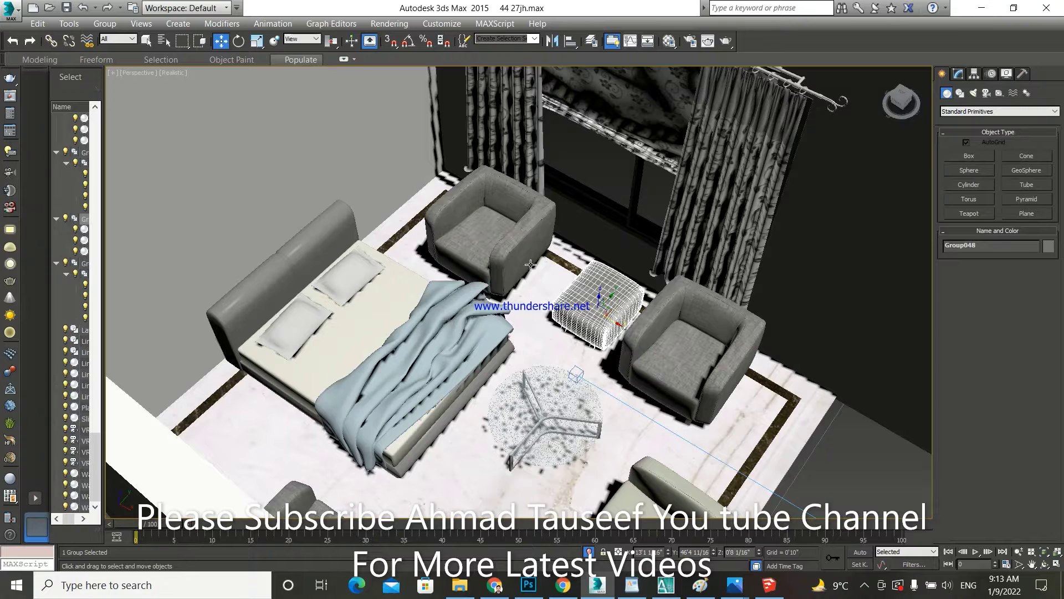
pyautogui.click(521, 251)
pyautogui.moveTo(510, 252); pyautogui.dragTo(529, 271)
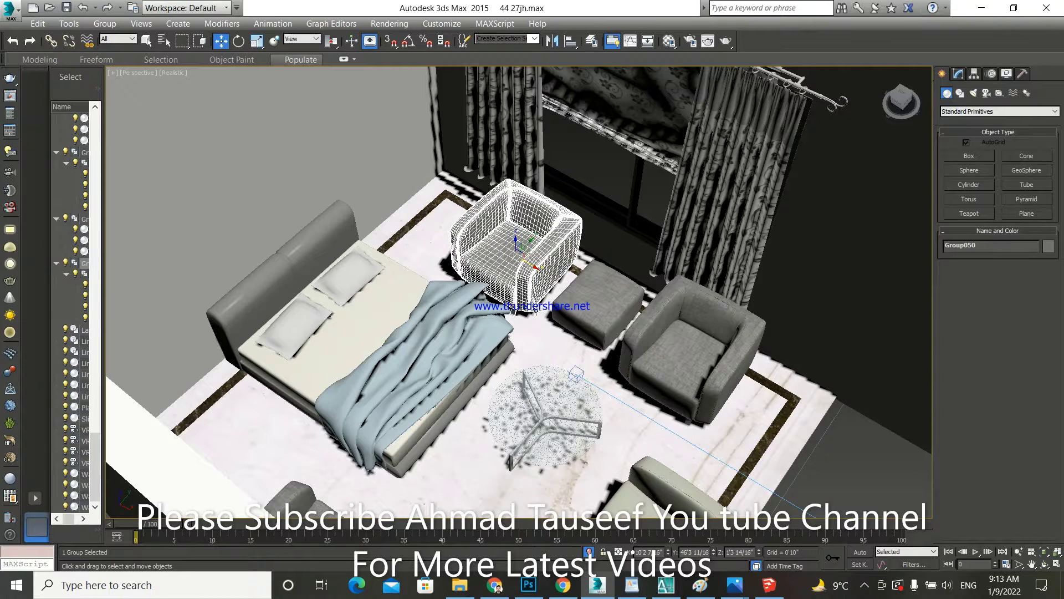
pyautogui.scroll(-5, 542, 316)
# Step: Delete the front armchair from the room
pyautogui.keyDown('alt'); pyautogui.moveTo(542, 316); pyautogui.dragTo(652, 255, button='middle'); pyautogui.keyUp('alt')
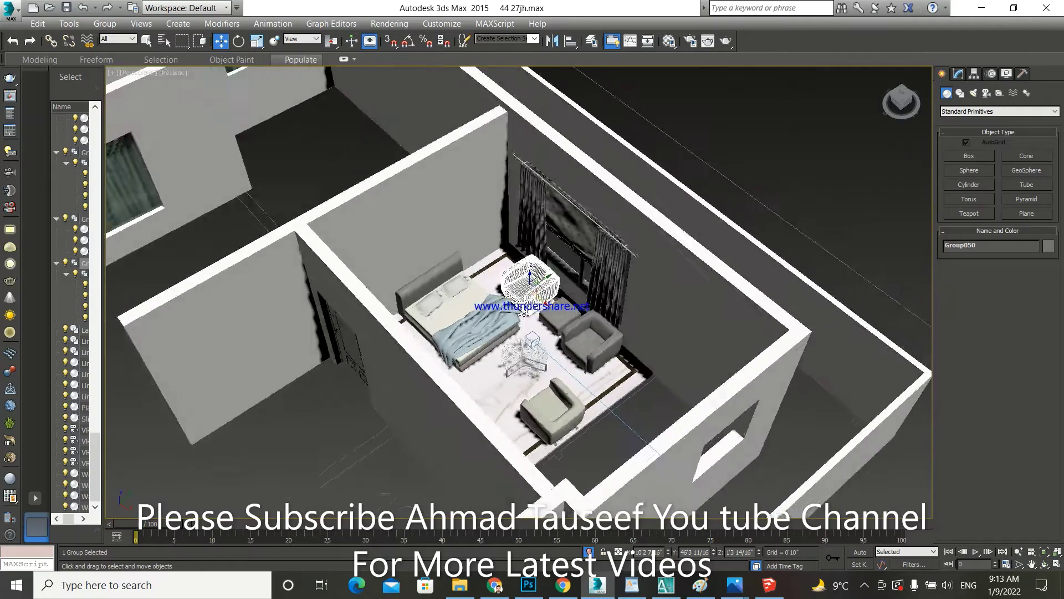
pyautogui.click(744, 190)
pyautogui.scroll(3, 499, 288)
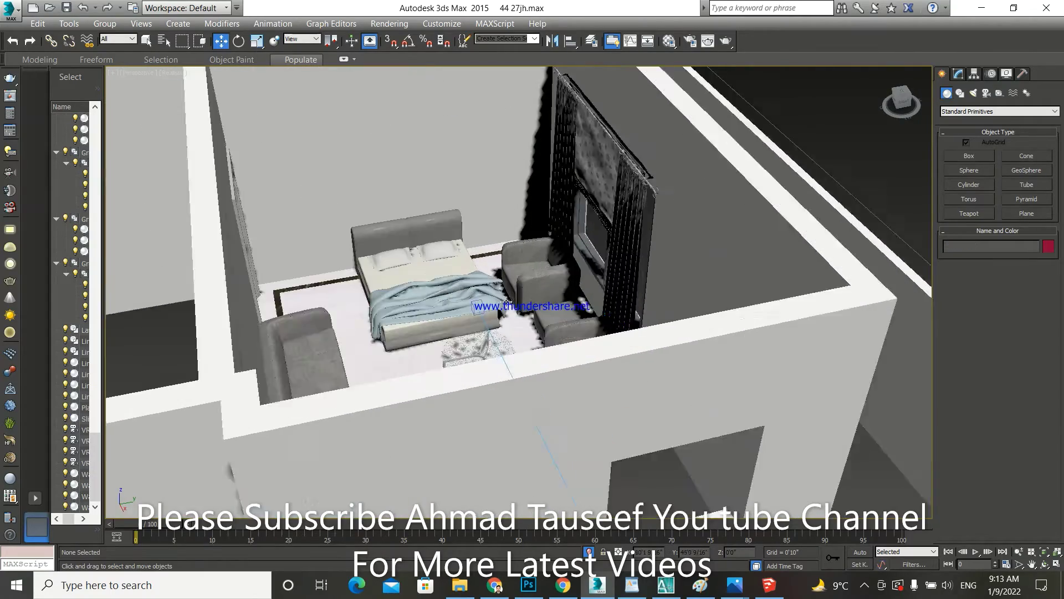
pyautogui.scroll(3, 443, 294)
pyautogui.scroll(3, 423, 295)
pyautogui.scroll(2, 423, 295)
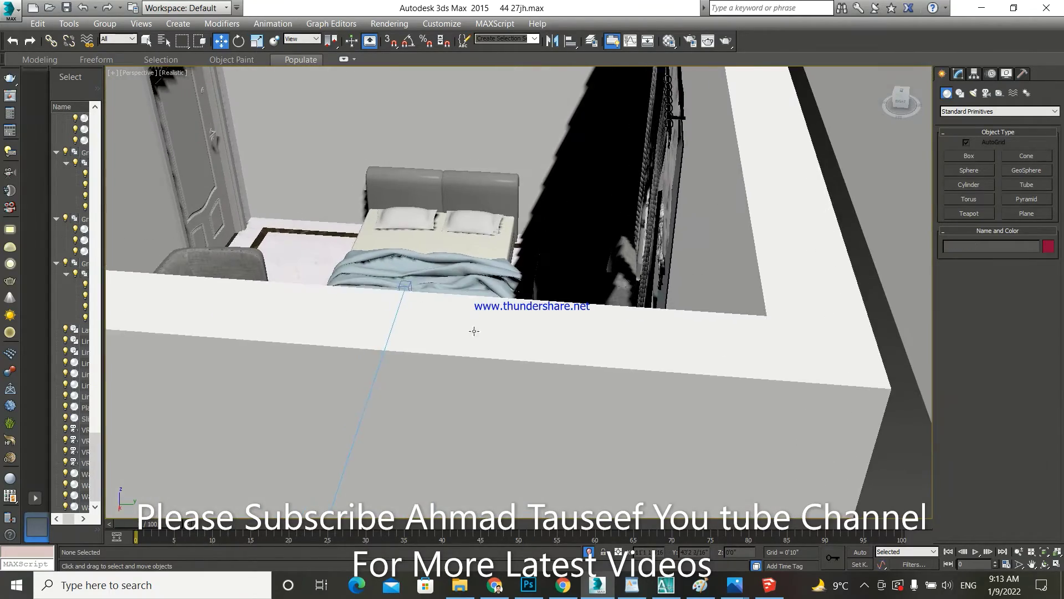
pyautogui.scroll(3, 433, 315)
pyautogui.scroll(-4, 428, 316)
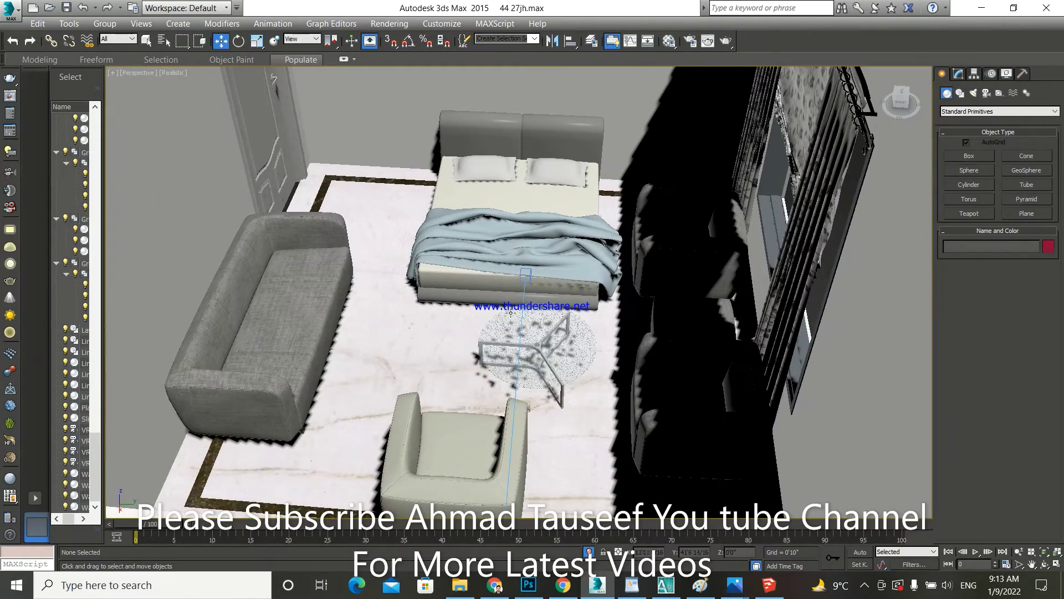
pyautogui.keyDown('alt'); pyautogui.moveTo(433, 333); pyautogui.dragTo(563, 397, button='middle'); pyautogui.keyUp('alt')
pyautogui.scroll(2, 563, 397)
pyautogui.click(566, 453)
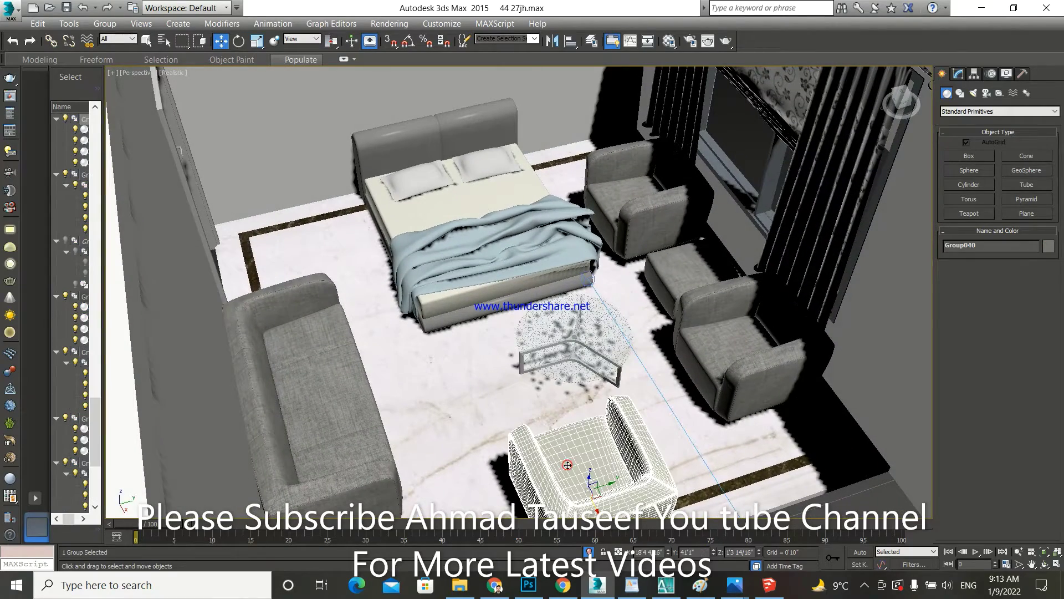
pyautogui.press('Delete')
# Step: Move the glass table to a new spot
pyautogui.click(568, 344)
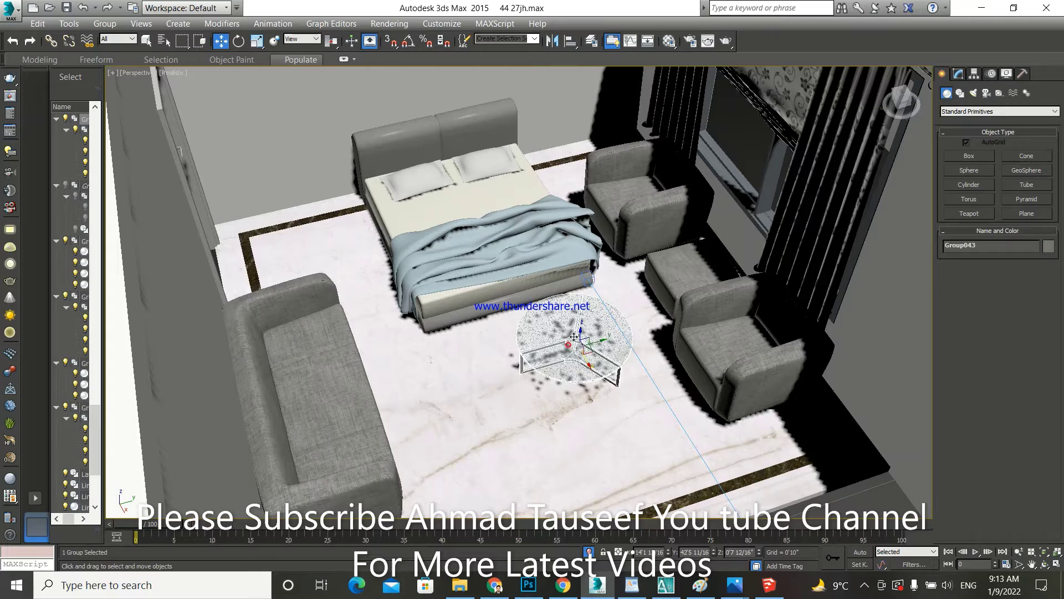
pyautogui.moveTo(595, 339); pyautogui.dragTo(571, 347)
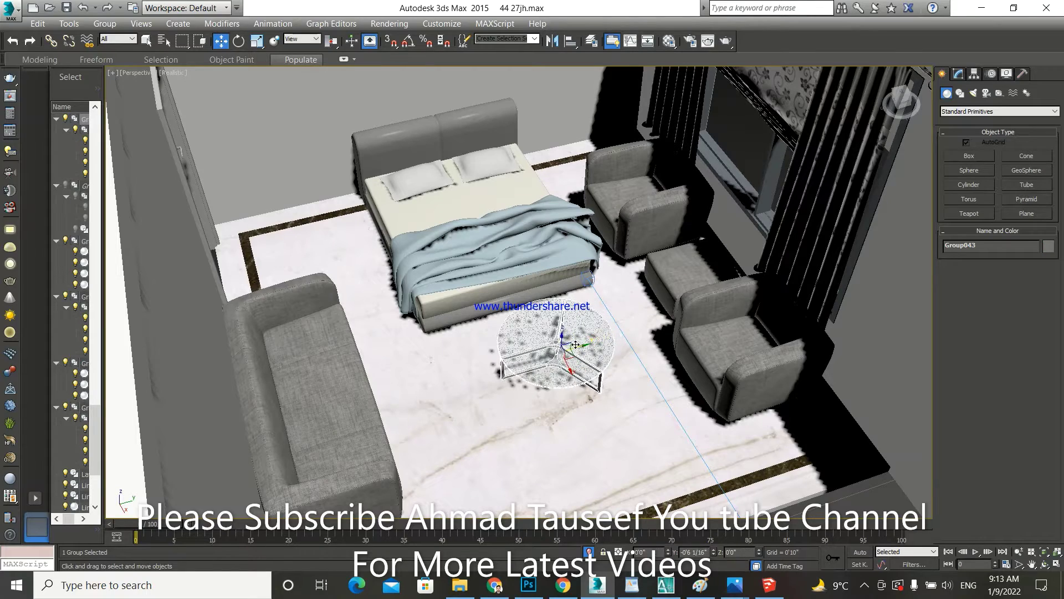
pyautogui.moveTo(571, 347)
pyautogui.keyDown('alt'); pyautogui.mouseDown(button='middle')
pyautogui.moveTo(580, 375)
pyautogui.moveTo(564, 358)
pyautogui.mouseUp(button='middle'); pyautogui.keyUp('alt')
pyautogui.scroll(5, 534, 363)
pyautogui.scroll(-5, 534, 363)
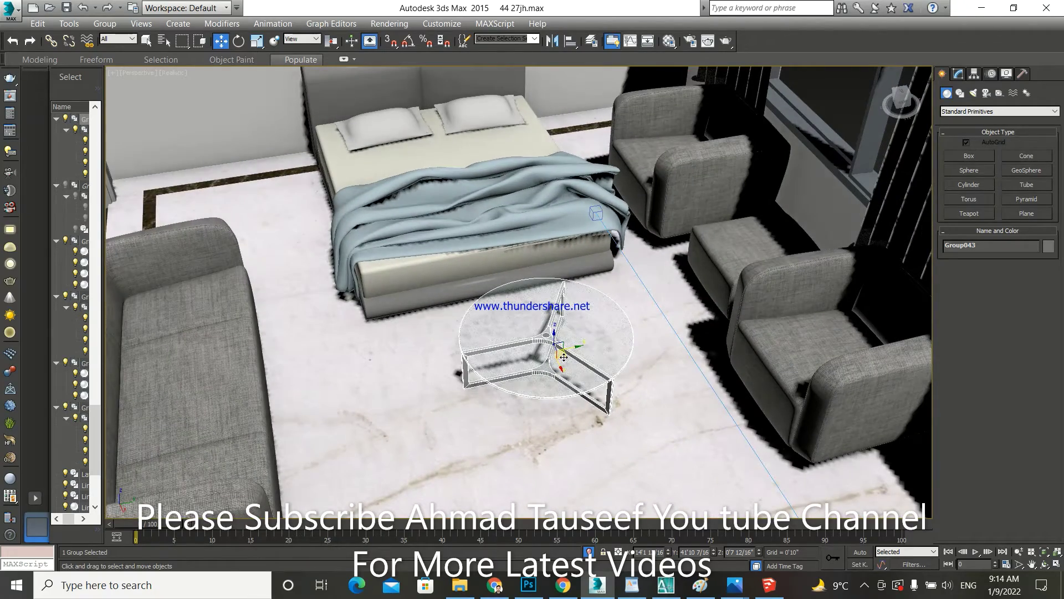
# Step: Frame the bed's pillows and headboard, then bring up the Material Editor with M
pyautogui.moveTo(449, 304); pyautogui.dragTo(462, 352, button='middle')
pyautogui.scroll(3, 416, 270)
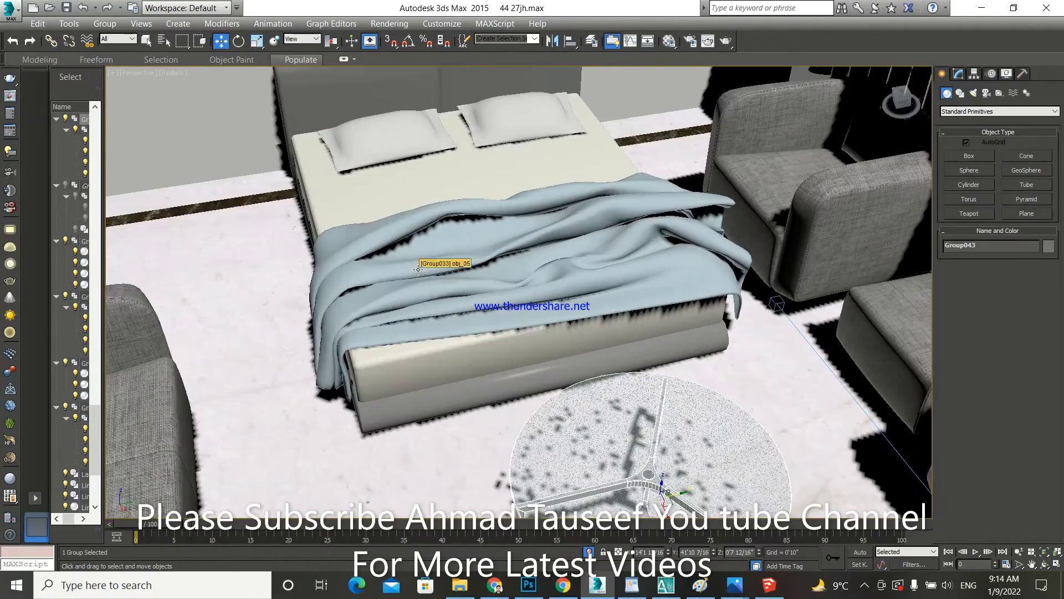
pyautogui.keyDown('alt'); pyautogui.moveTo(416, 270); pyautogui.dragTo(436, 343, button='middle'); pyautogui.keyUp('alt')
pyautogui.scroll(5, 391, 242)
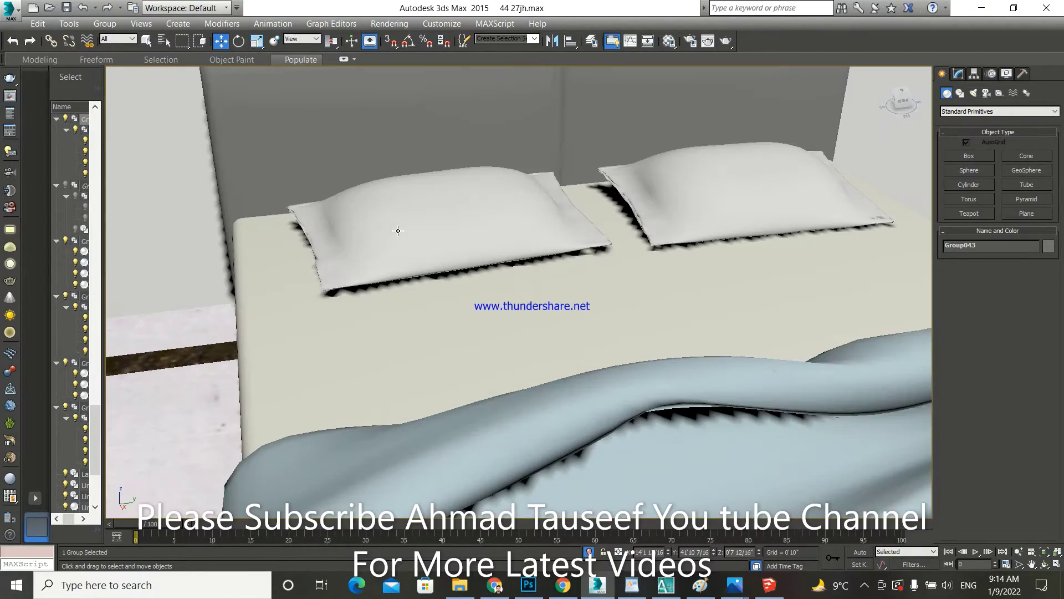
pyautogui.press('m')
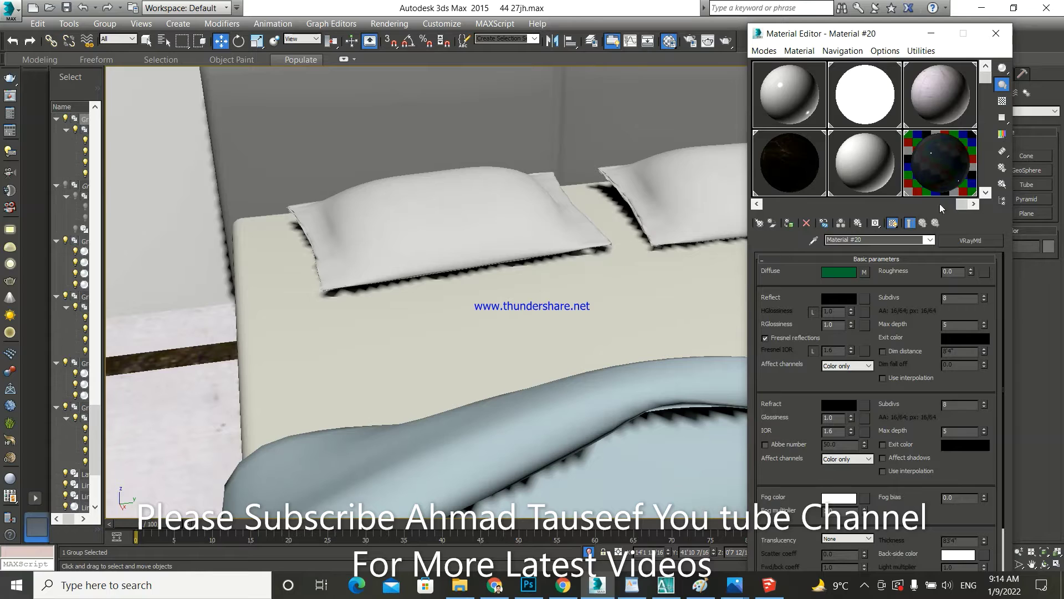
# Step: Drag the grey woven fabric material from the sample slots onto the bed pillows
pyautogui.moveTo(964, 204); pyautogui.dragTo(776, 206)
pyautogui.click(986, 192)
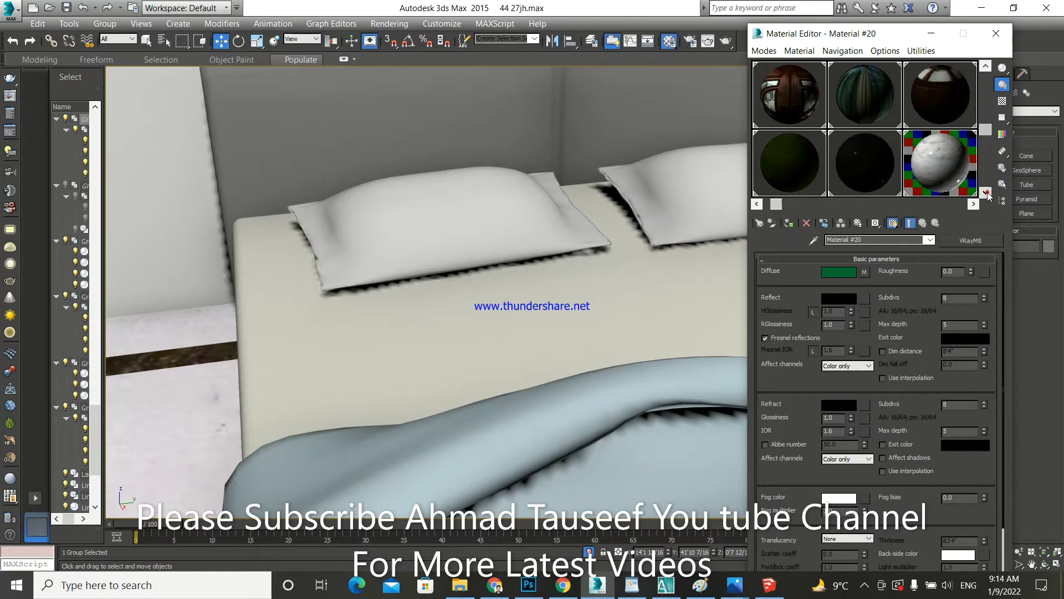
pyautogui.moveTo(883, 175)
pyautogui.mouseDown()
pyautogui.moveTo(833, 179)
pyautogui.moveTo(713, 221)
pyautogui.mouseUp()
pyautogui.scroll(2, 716, 222)
pyautogui.scroll(1, 715, 222)
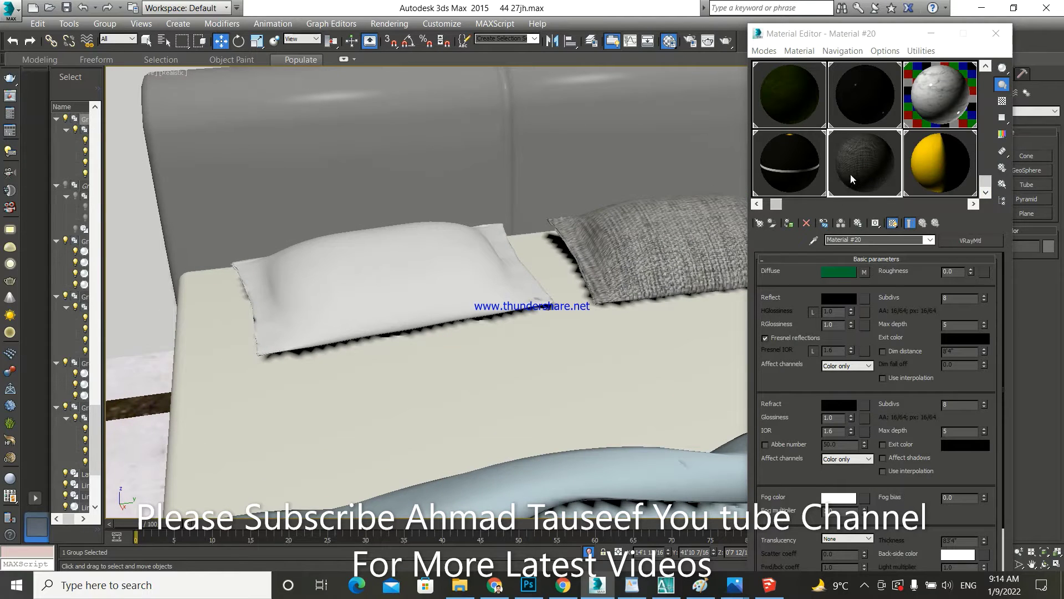
pyautogui.moveTo(850, 174); pyautogui.dragTo(548, 278)
pyautogui.scroll(-5, 505, 295)
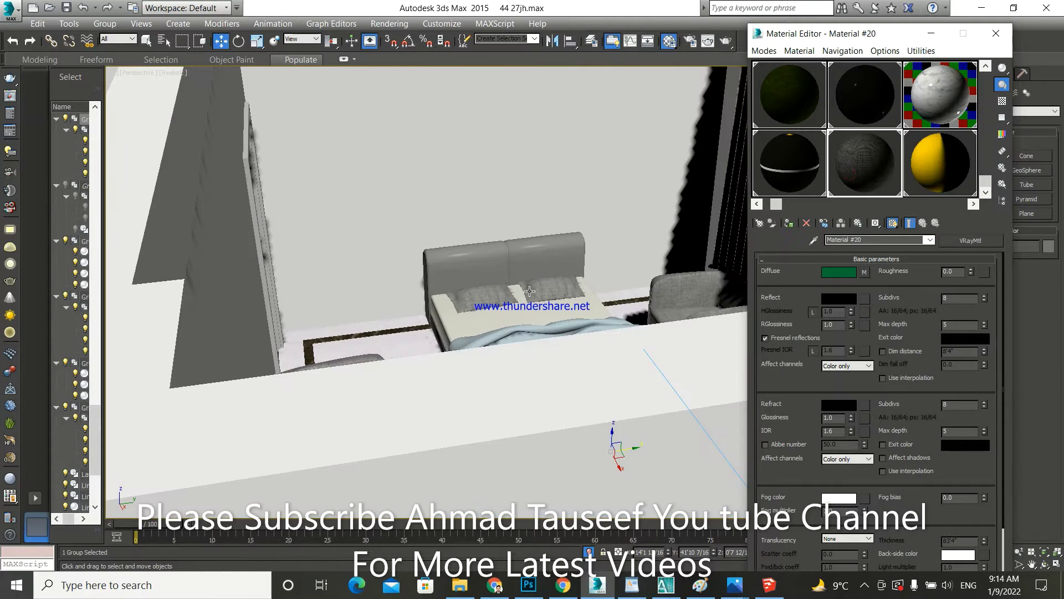
pyautogui.scroll(3, 530, 291)
pyautogui.scroll(2, 511, 244)
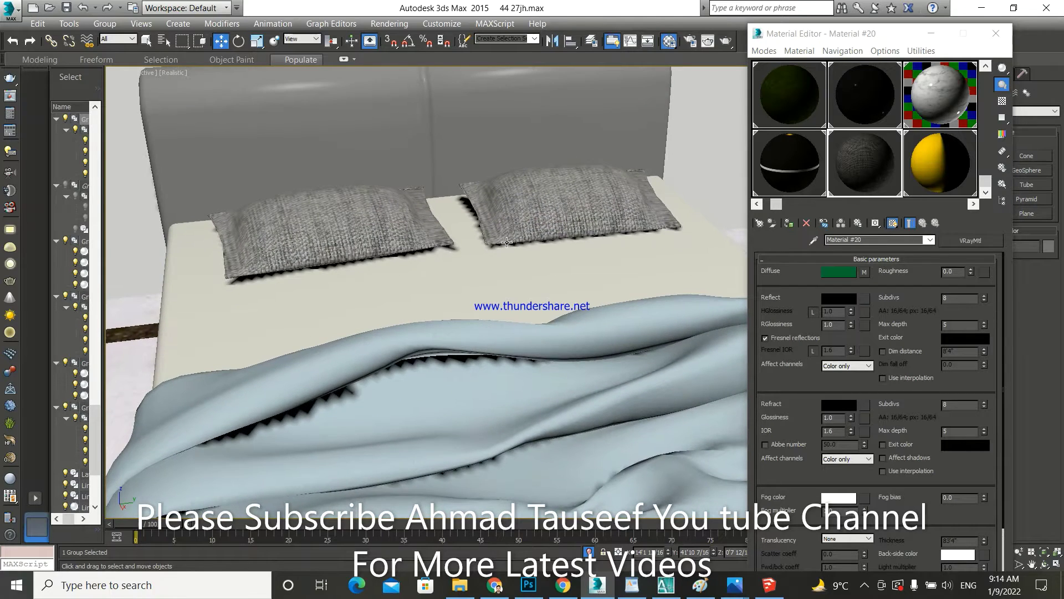
pyautogui.scroll(-4, 507, 241)
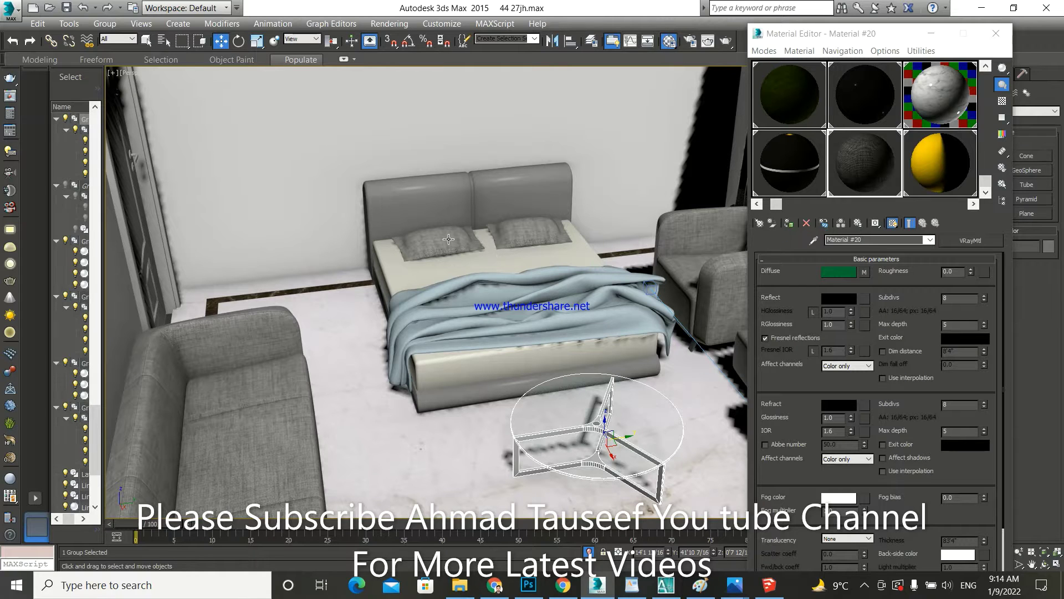
pyautogui.scroll(4, 441, 239)
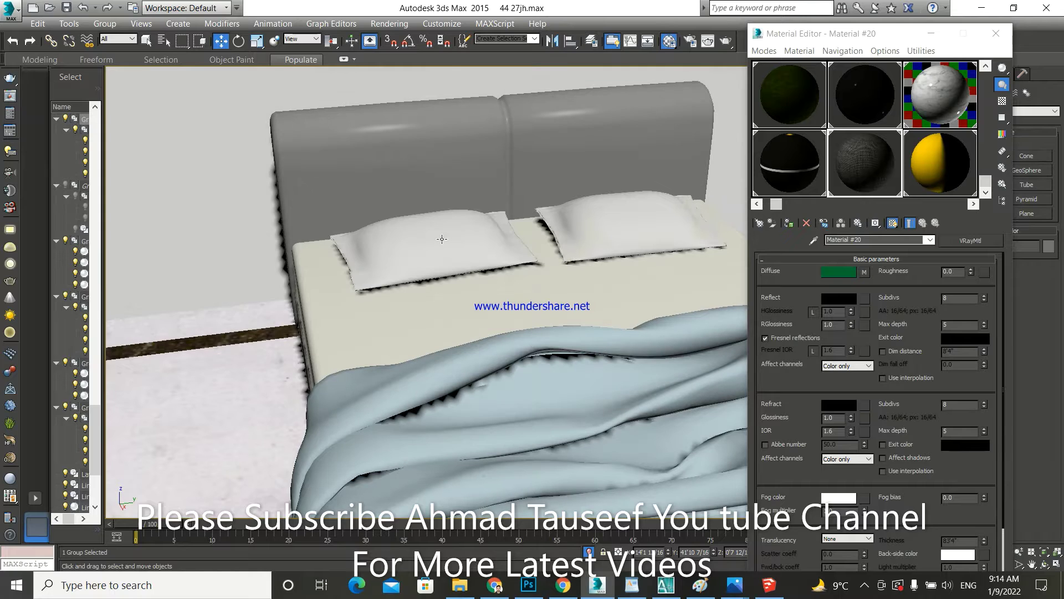
pyautogui.click(460, 585)
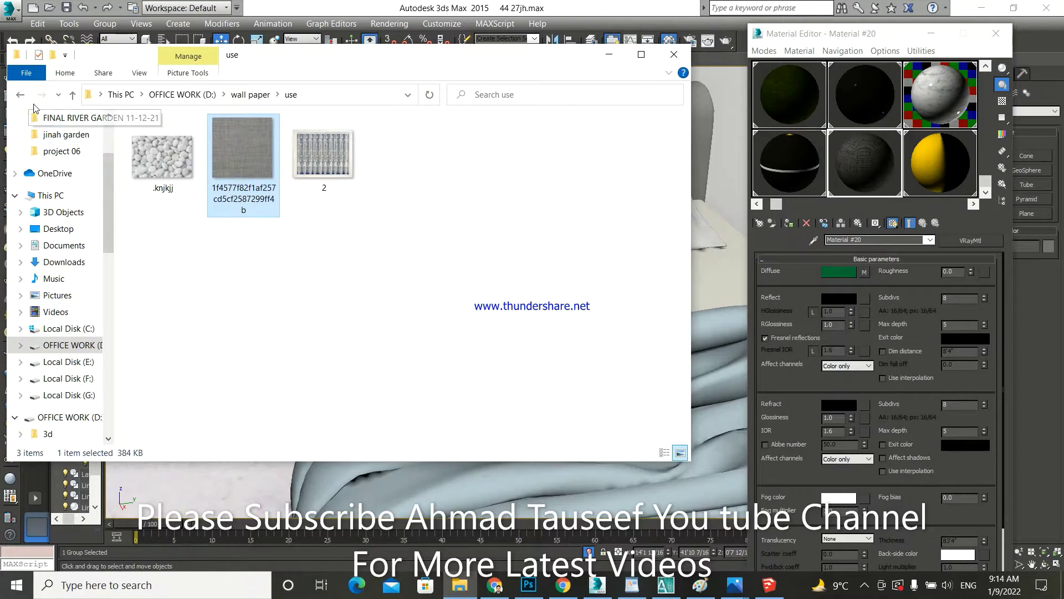
# Step: Return from the use subfolder to the D: wall paper folder and scroll to the curtain textures
pyautogui.click(23, 95)
pyautogui.scroll(-5, 392, 292)
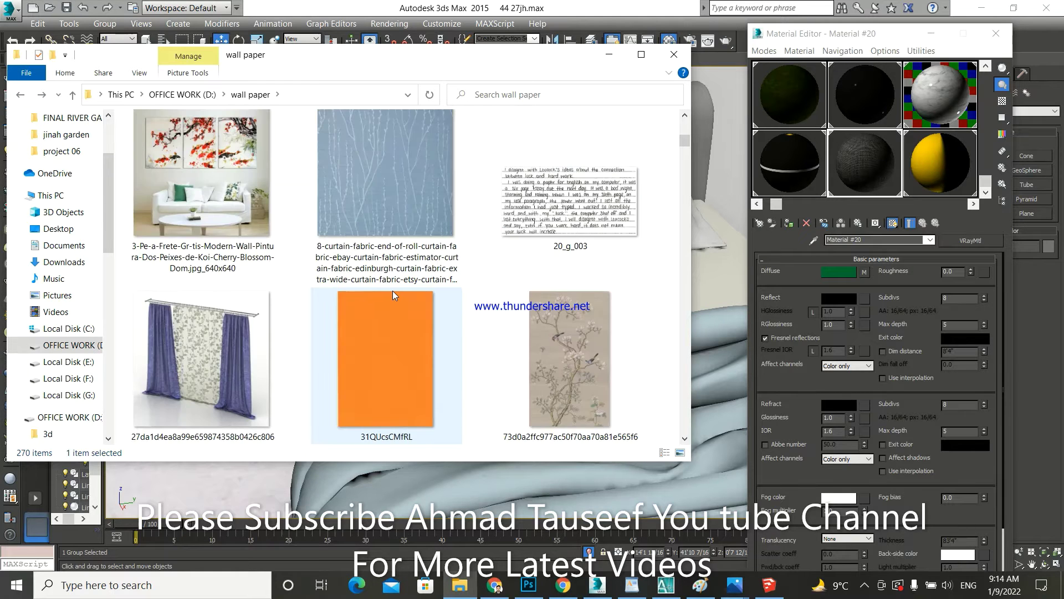
pyautogui.scroll(-3, 394, 290)
pyautogui.scroll(-3, 383, 280)
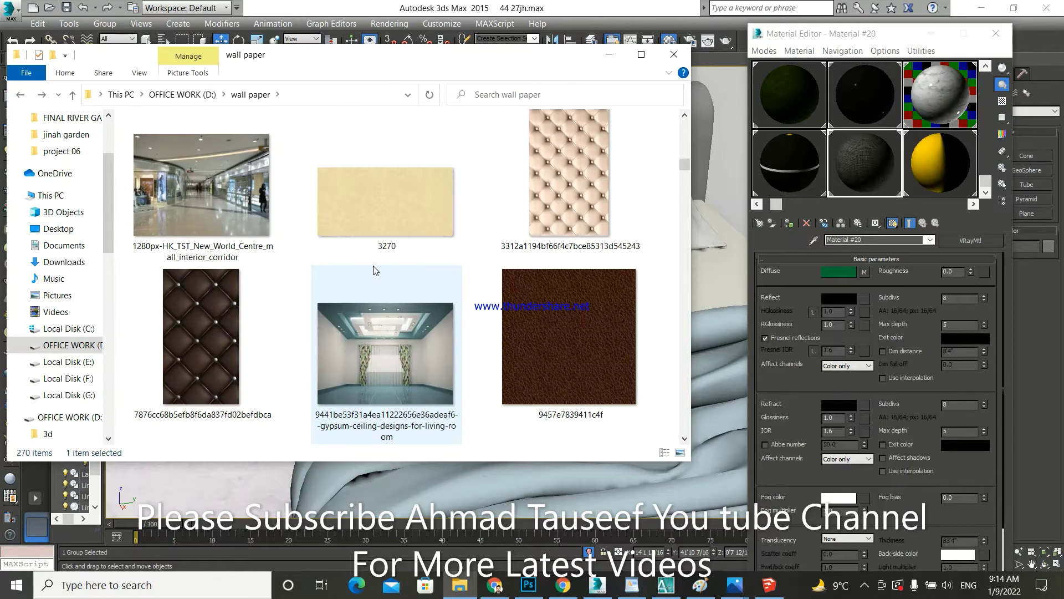
pyautogui.scroll(-3, 374, 270)
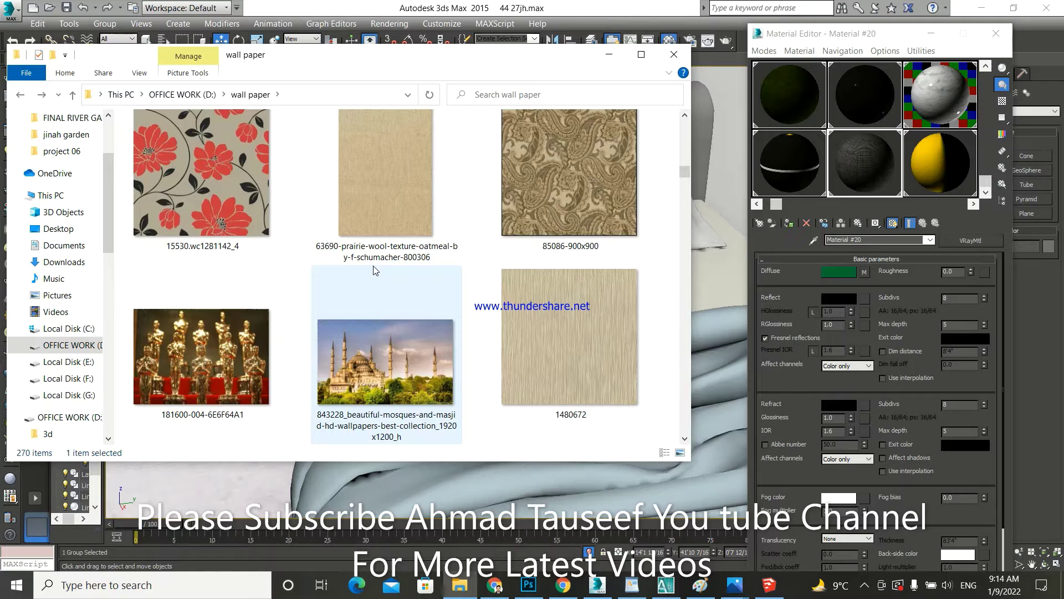
pyautogui.scroll(-3, 304, 238)
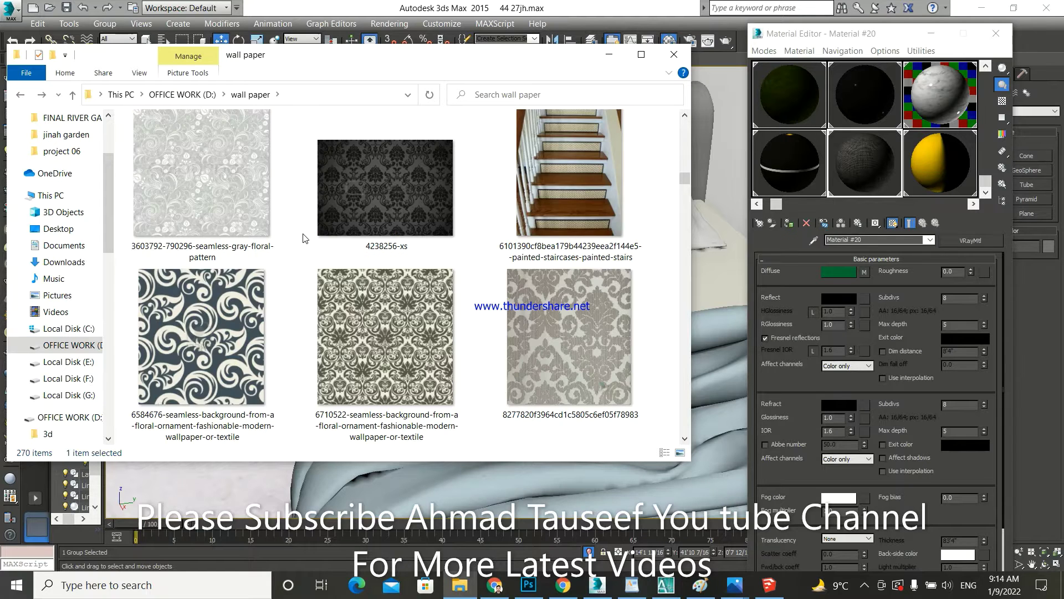
pyautogui.scroll(-3, 304, 238)
pyautogui.scroll(-3, 304, 238)
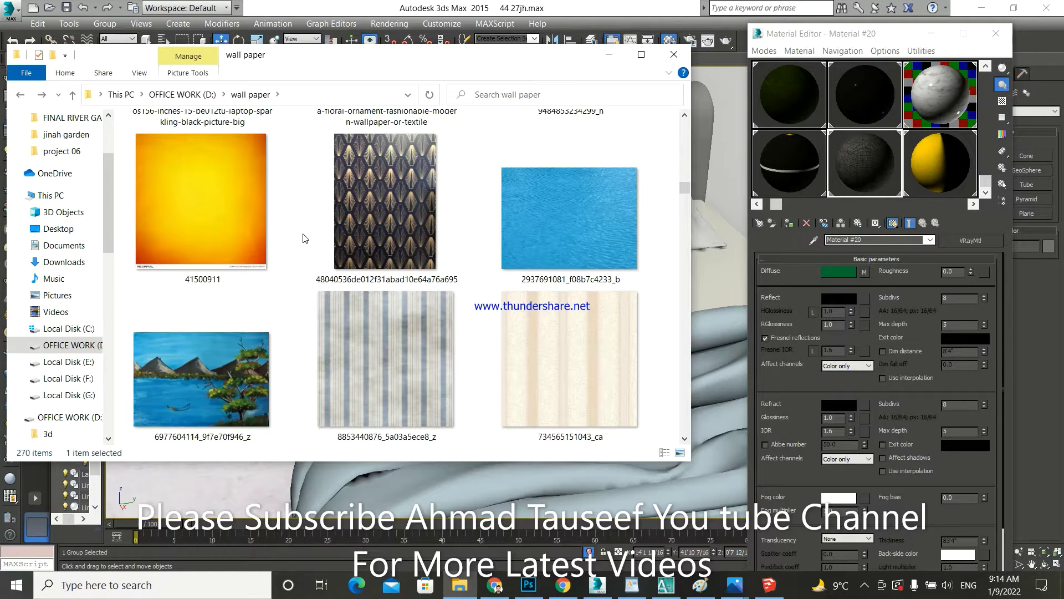
pyautogui.scroll(-3, 304, 238)
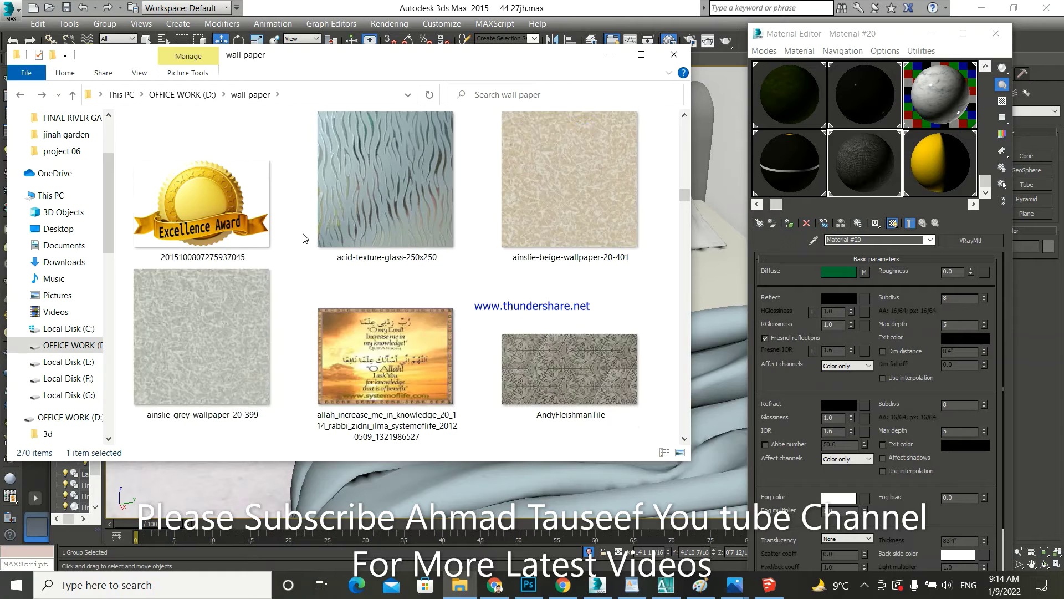
pyautogui.scroll(-3, 304, 239)
pyautogui.scroll(-3, 303, 239)
pyautogui.scroll(-3, 304, 238)
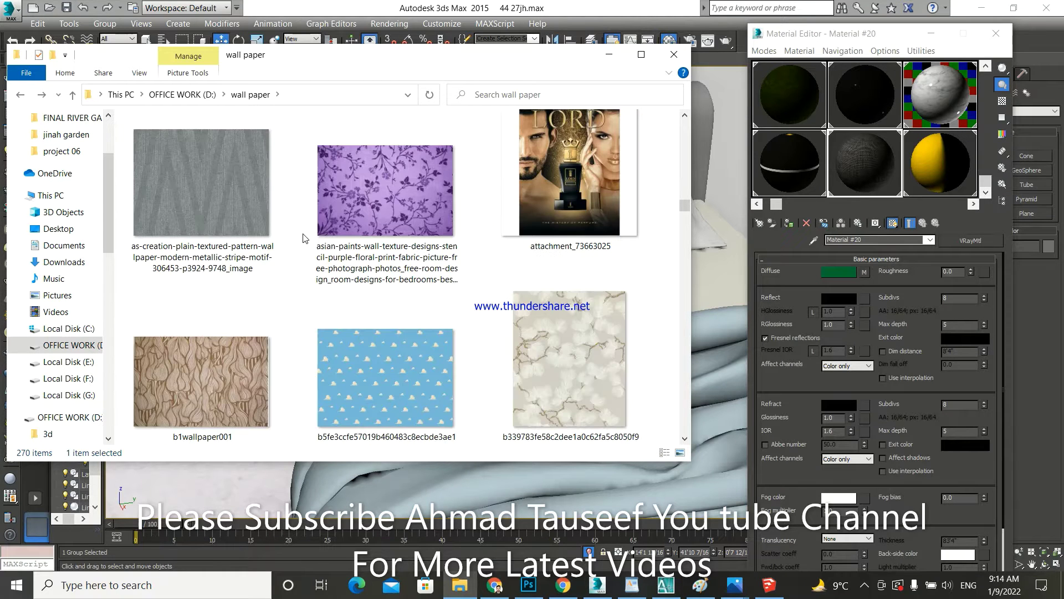
pyautogui.scroll(-3, 304, 238)
pyautogui.scroll(3, 303, 239)
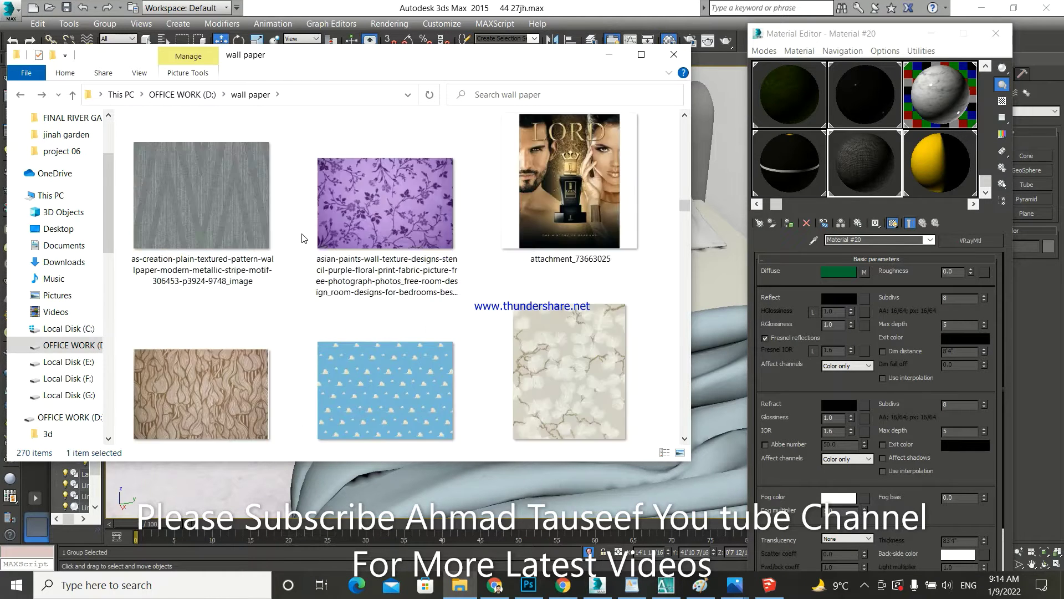
pyautogui.scroll(3, 304, 238)
pyautogui.scroll(-1, 304, 238)
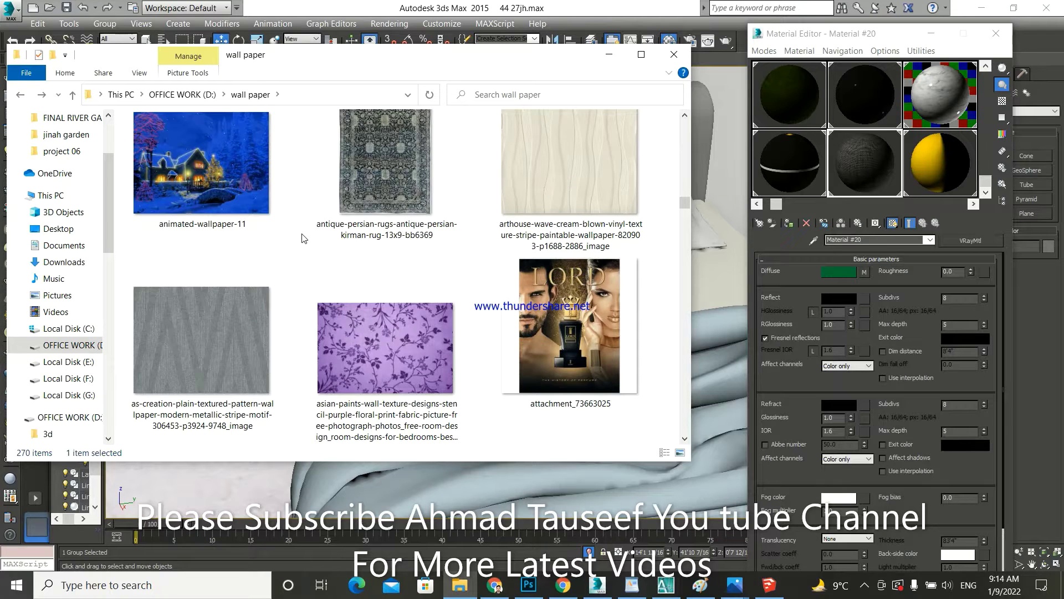
pyautogui.scroll(-5, 304, 238)
pyautogui.scroll(-5, 304, 238)
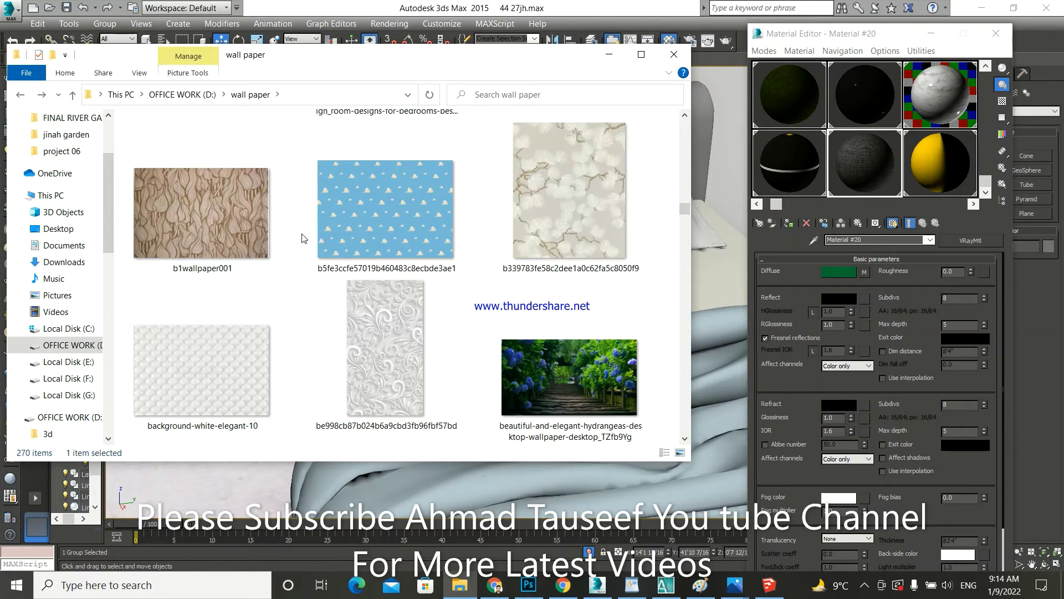
pyautogui.scroll(-5, 304, 238)
pyautogui.scroll(-5, 304, 239)
pyautogui.scroll(-4, 304, 238)
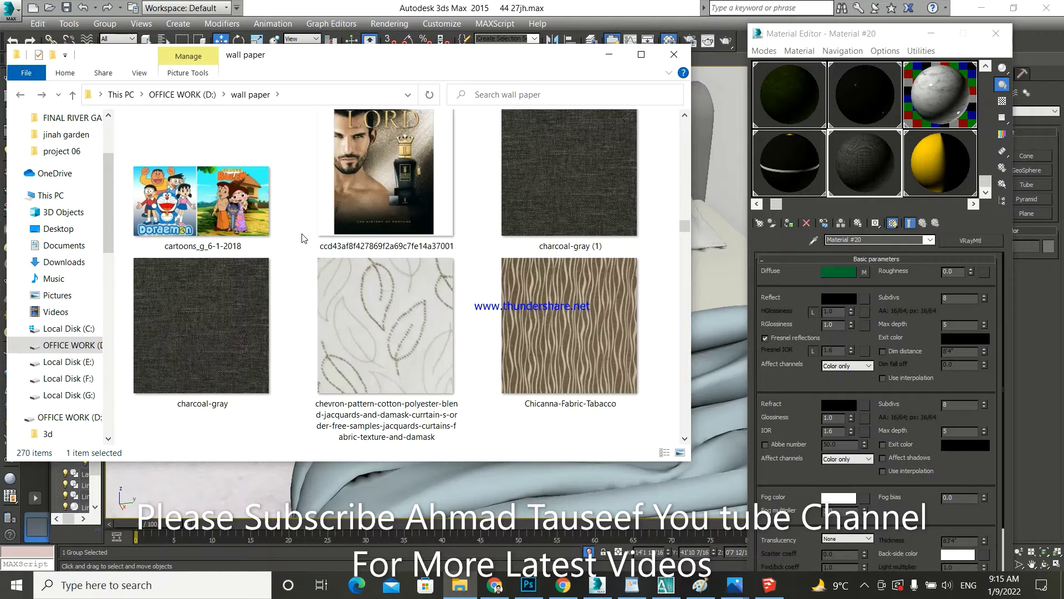
pyautogui.scroll(-4, 304, 238)
pyautogui.scroll(-3, 303, 239)
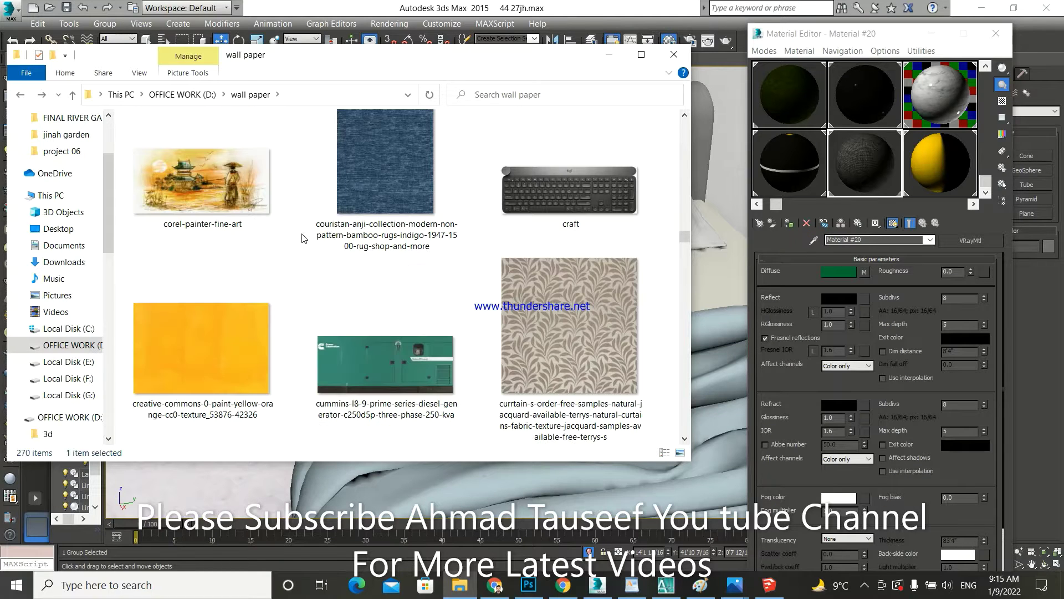
pyautogui.scroll(-5, 304, 238)
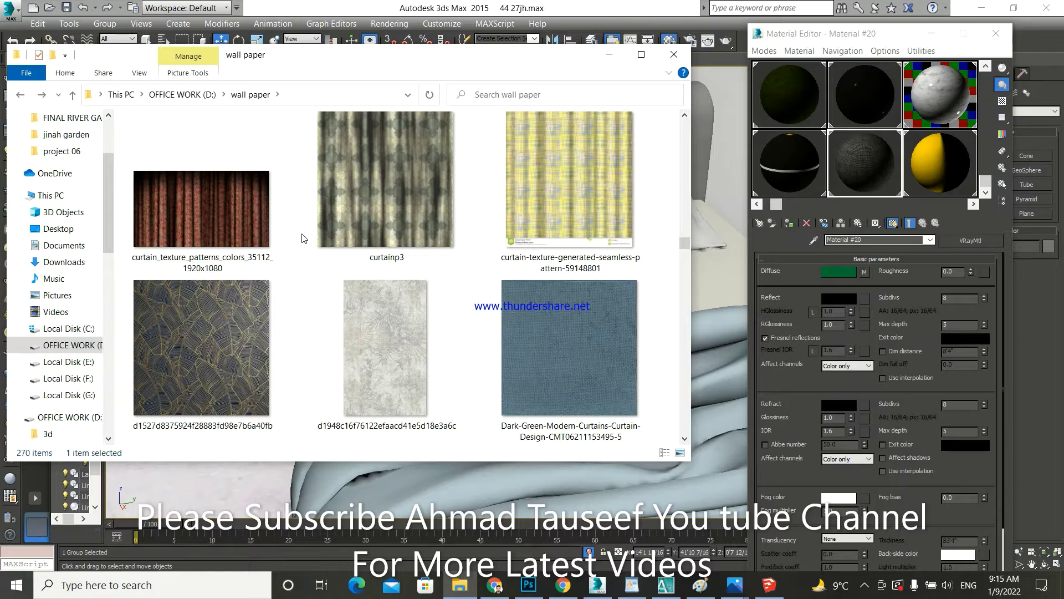
# Step: Load the pale grey leaf-patterned texture into Material #19's sample slot
pyautogui.click(780, 178)
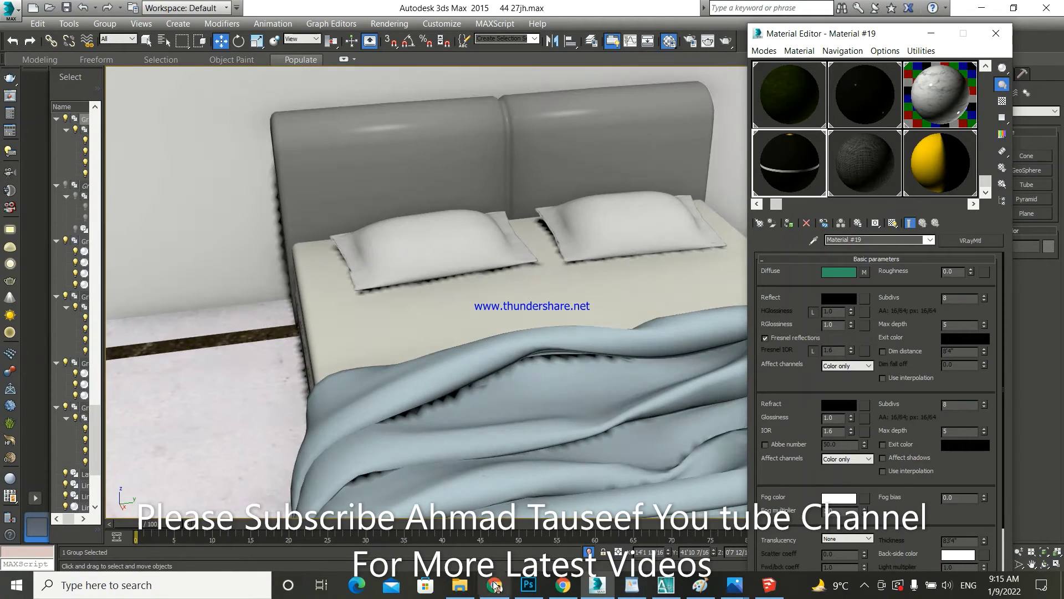
pyautogui.click(460, 585)
pyautogui.click(532, 390)
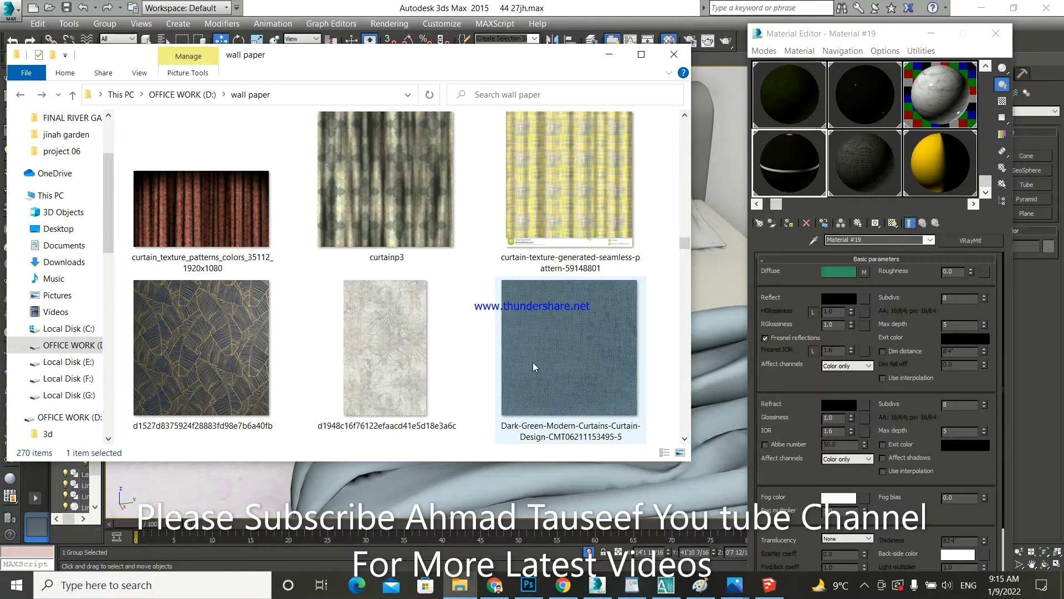
pyautogui.click(378, 361)
pyautogui.click(217, 343)
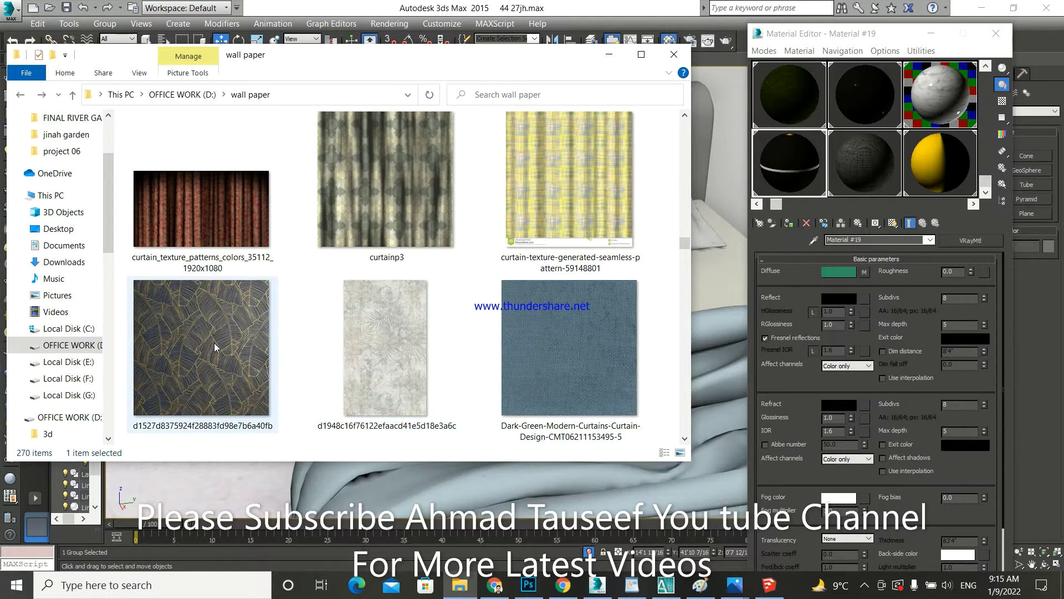
pyautogui.click(384, 332)
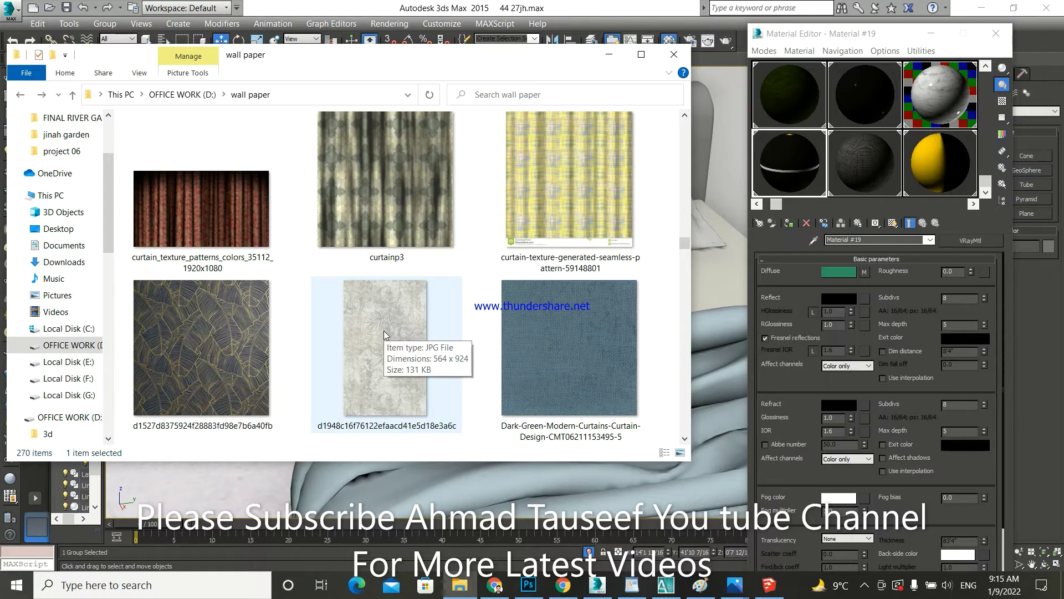
pyautogui.press('Down')
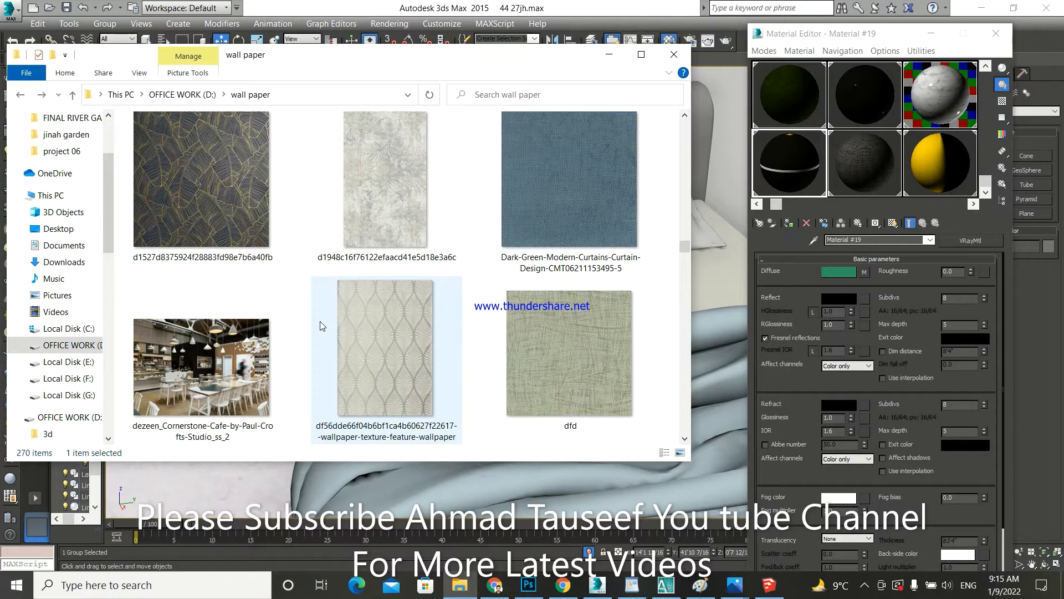
pyautogui.moveTo(377, 180); pyautogui.dragTo(867, 272)
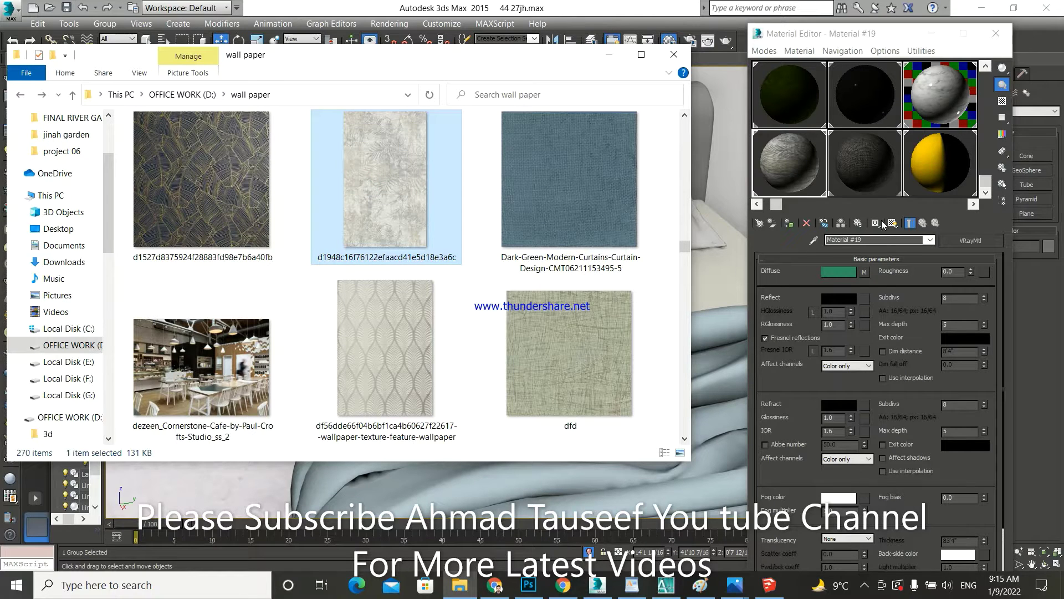
# Step: Drop the white quilted tile image onto Material #21's sample slot and minimize File Explorer
pyautogui.click(926, 172)
pyautogui.click(459, 585)
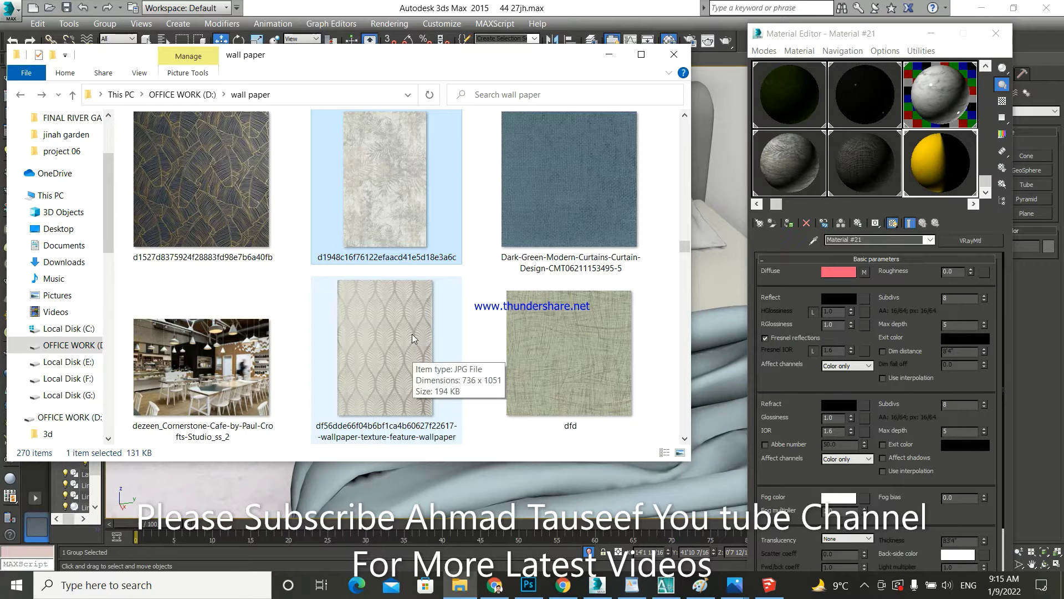
pyautogui.scroll(-2, 413, 338)
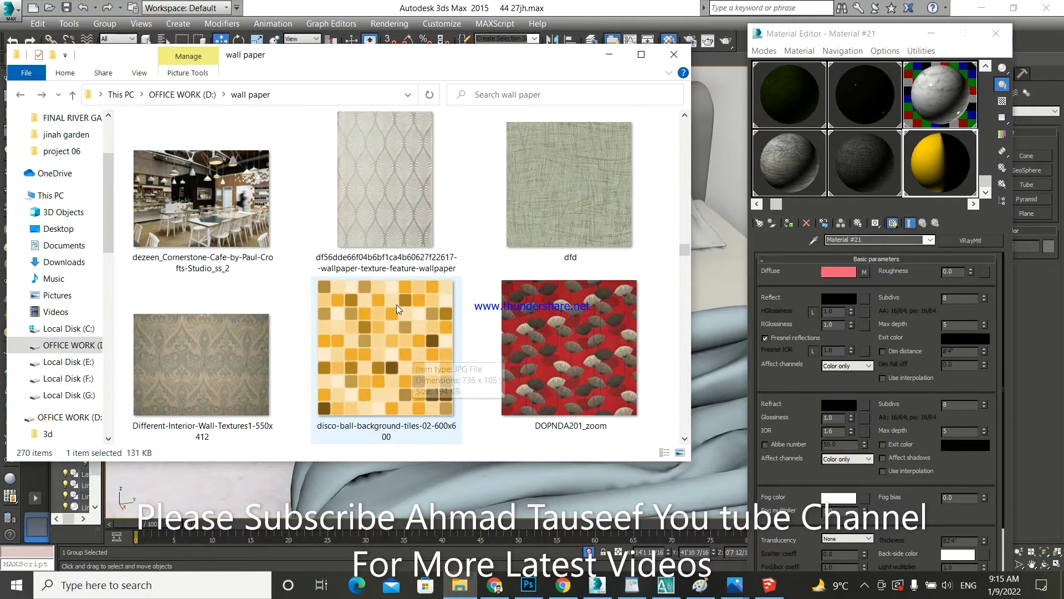
pyautogui.scroll(-2, 392, 310)
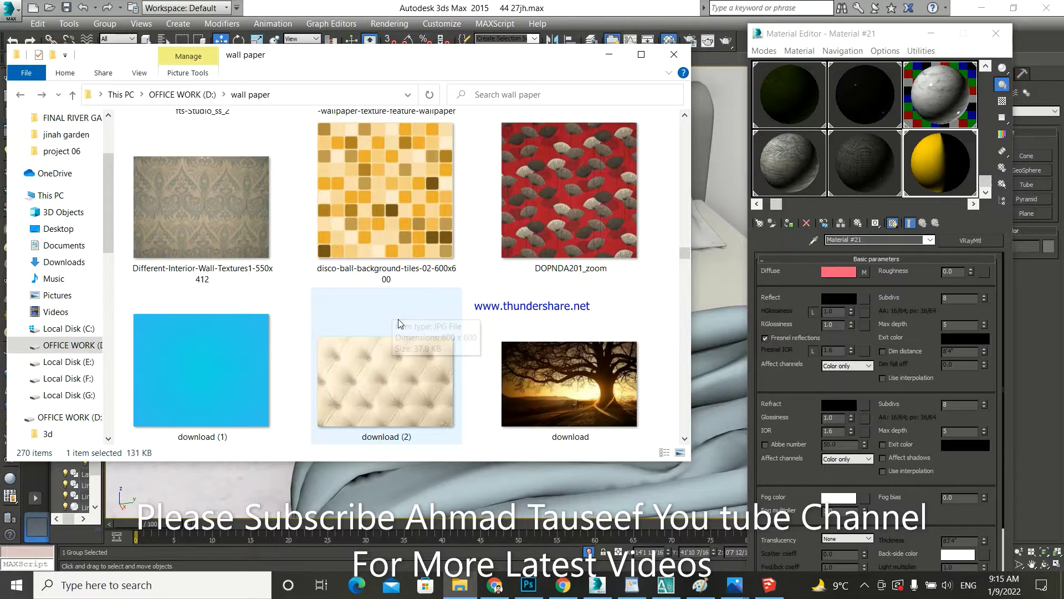
pyautogui.scroll(-3, 399, 318)
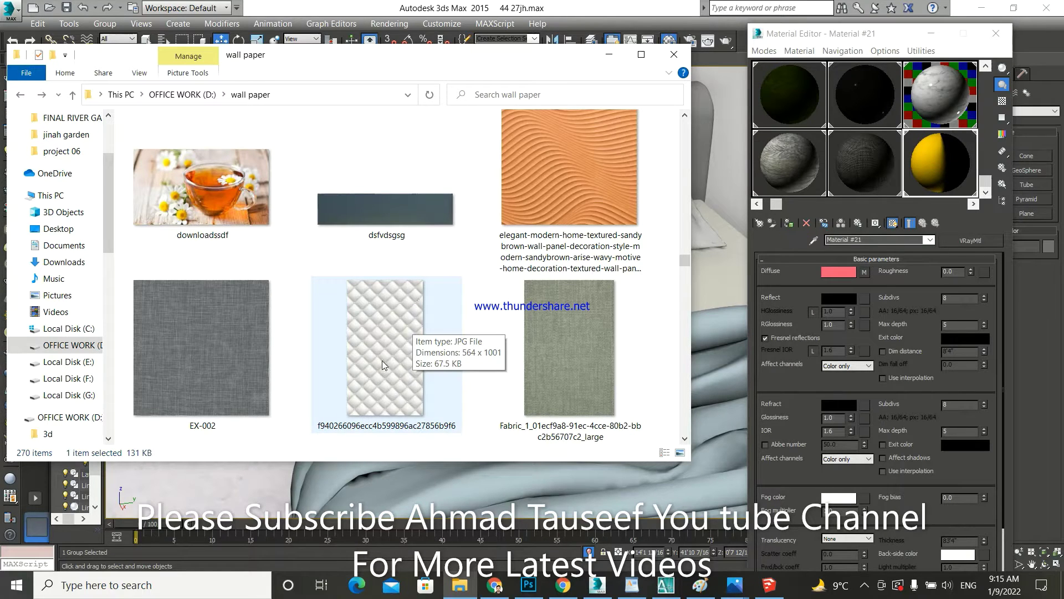
pyautogui.moveTo(358, 327)
pyautogui.mouseDown()
pyautogui.moveTo(553, 334)
pyautogui.moveTo(842, 289)
pyautogui.moveTo(866, 271)
pyautogui.mouseUp()
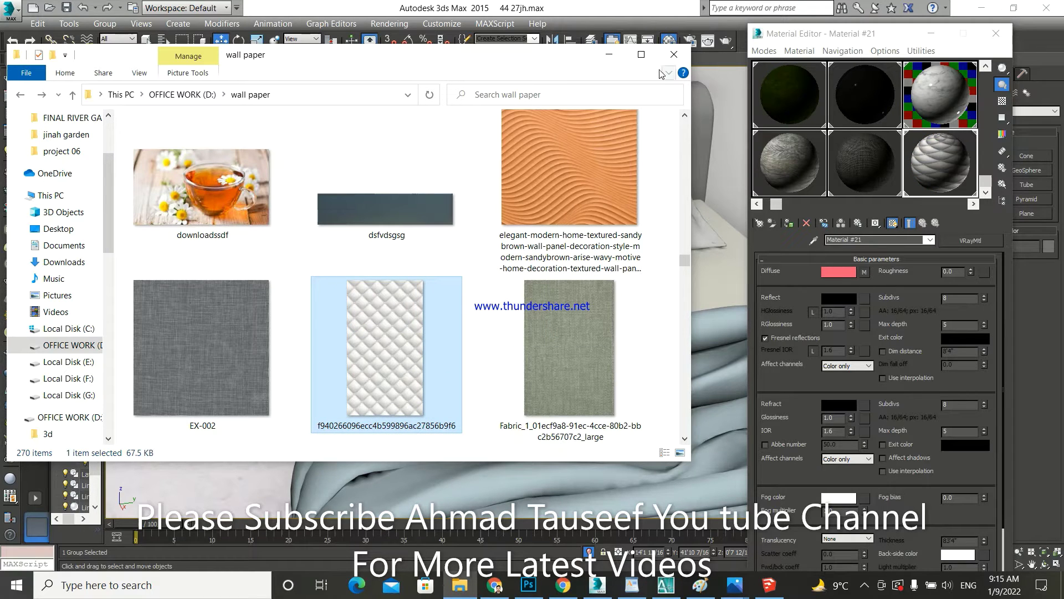
pyautogui.click(609, 54)
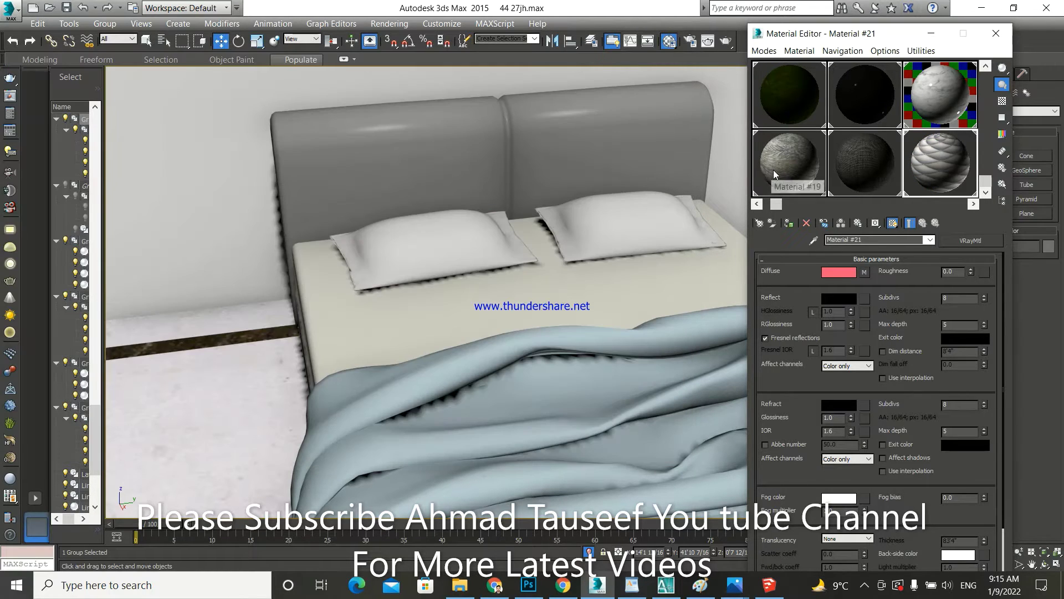
# Step: Assign Material #21, then the textured fabric Material #19, to the bedspread
pyautogui.moveTo(773, 170); pyautogui.dragTo(582, 323)
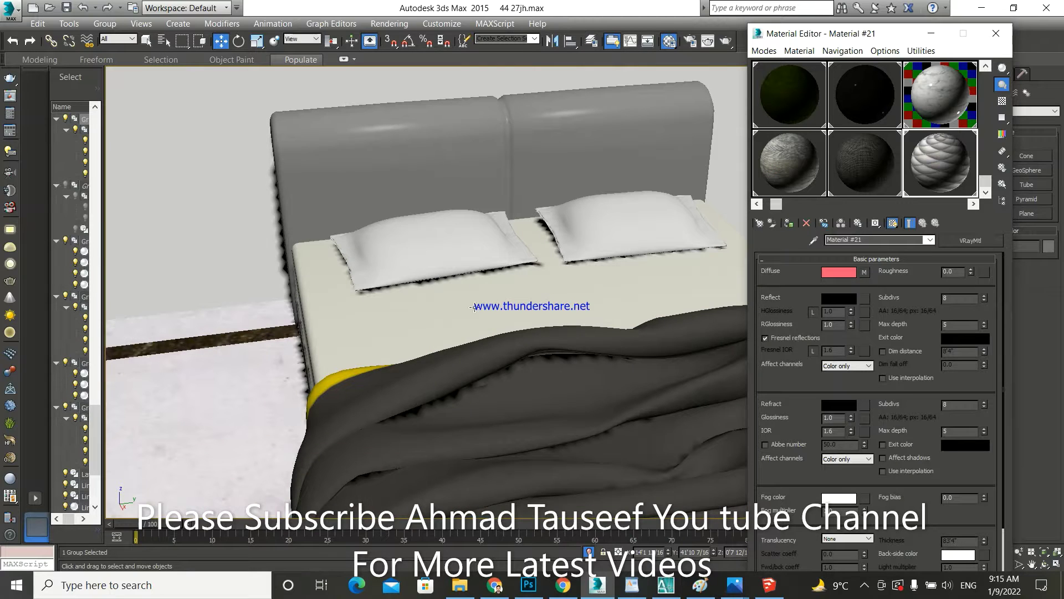
pyautogui.scroll(-4, 474, 306)
pyautogui.moveTo(527, 347); pyautogui.dragTo(507, 341, button='middle')
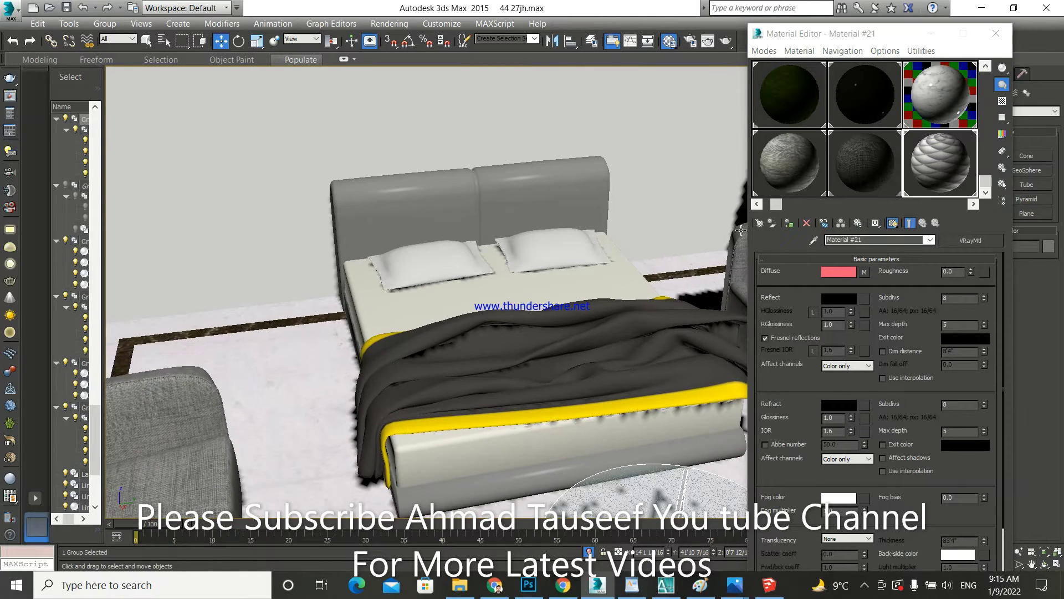
pyautogui.click(799, 181)
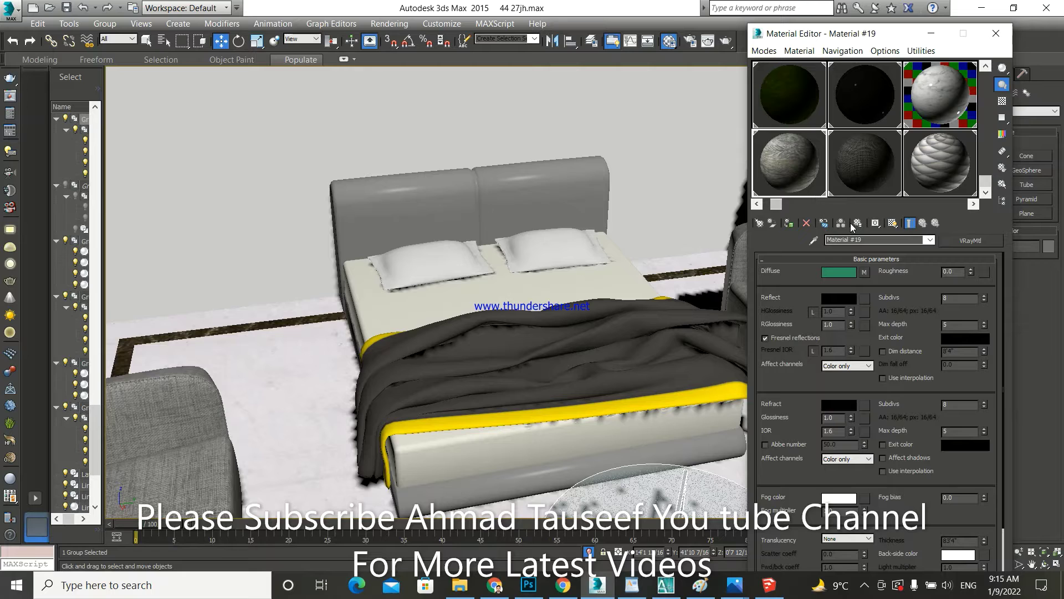
pyautogui.click(894, 224)
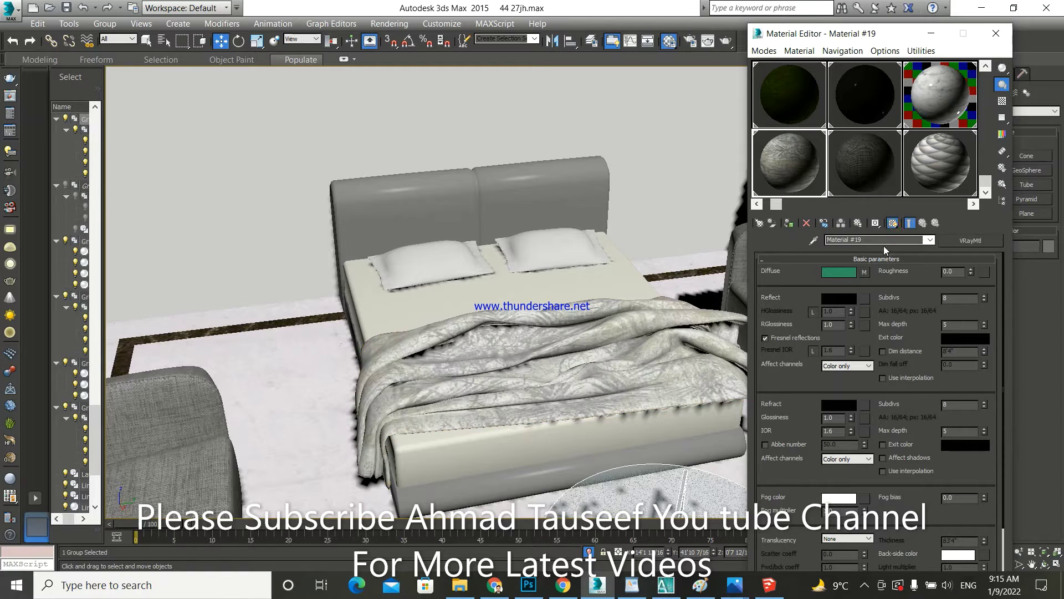
# Step: Close the Material Editor, orbit to a low frontal view of the headboard, and reopen it
pyautogui.click(996, 33)
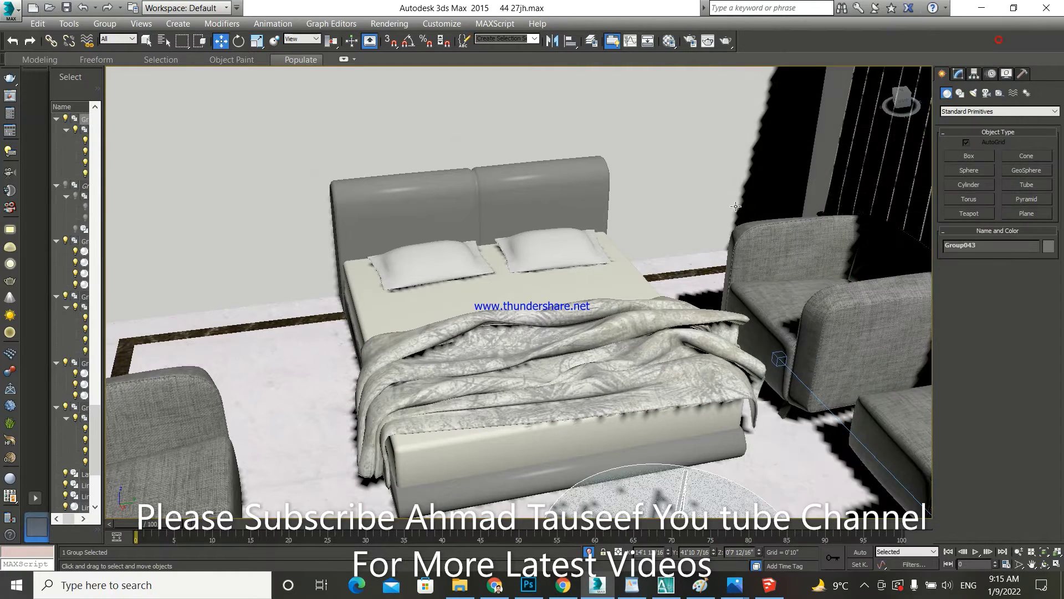
pyautogui.scroll(5, 604, 294)
pyautogui.scroll(-3, 603, 293)
pyautogui.scroll(-3, 633, 279)
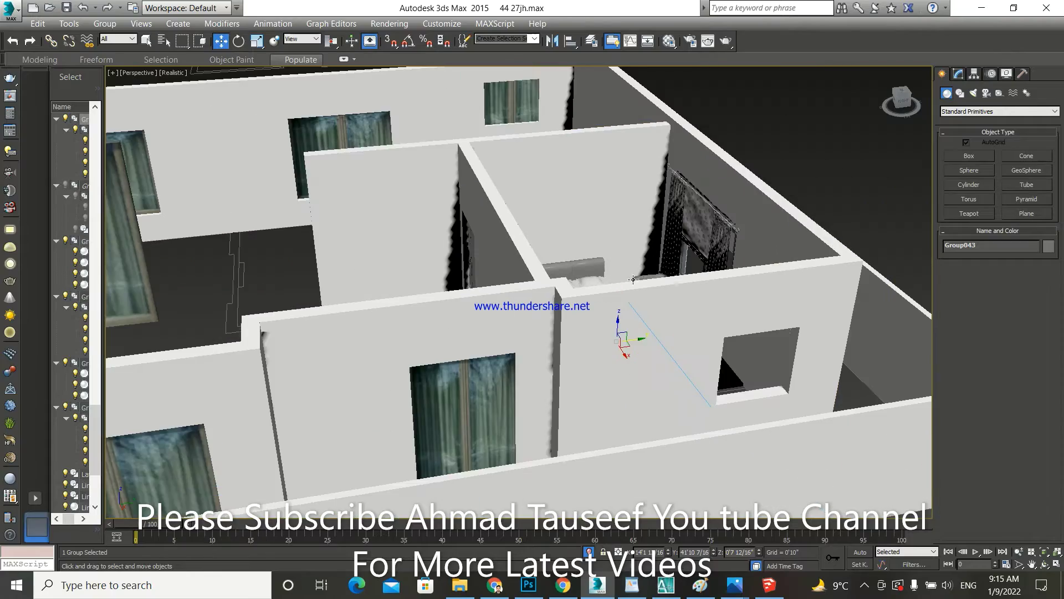
pyautogui.click(777, 157)
pyautogui.scroll(4, 665, 227)
pyautogui.scroll(3, 665, 227)
pyautogui.scroll(3, 666, 227)
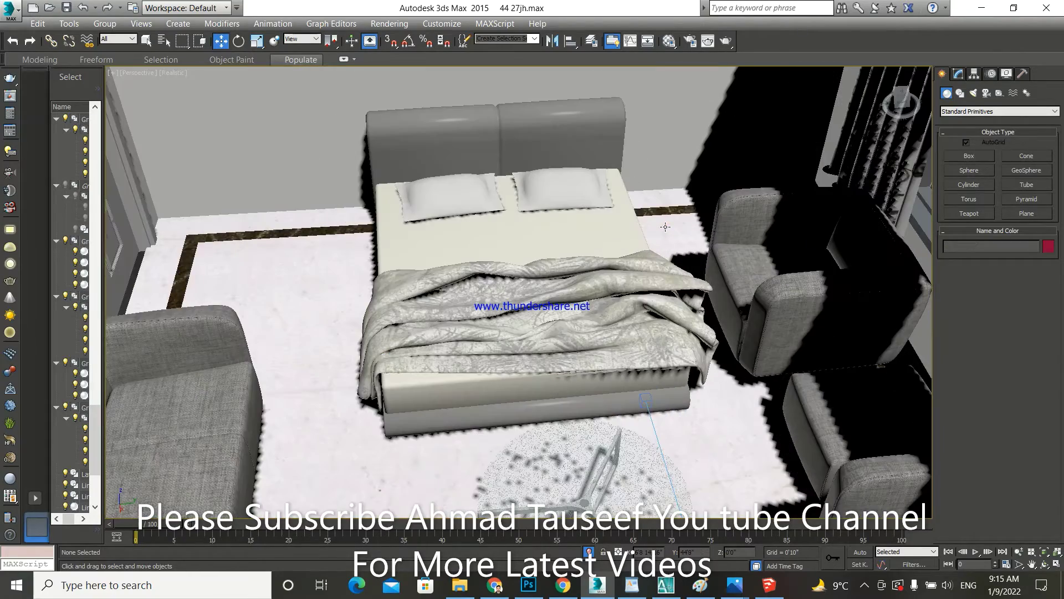
pyautogui.keyDown('alt'); pyautogui.moveTo(665, 227); pyautogui.dragTo(601, 283, button='middle'); pyautogui.keyUp('alt')
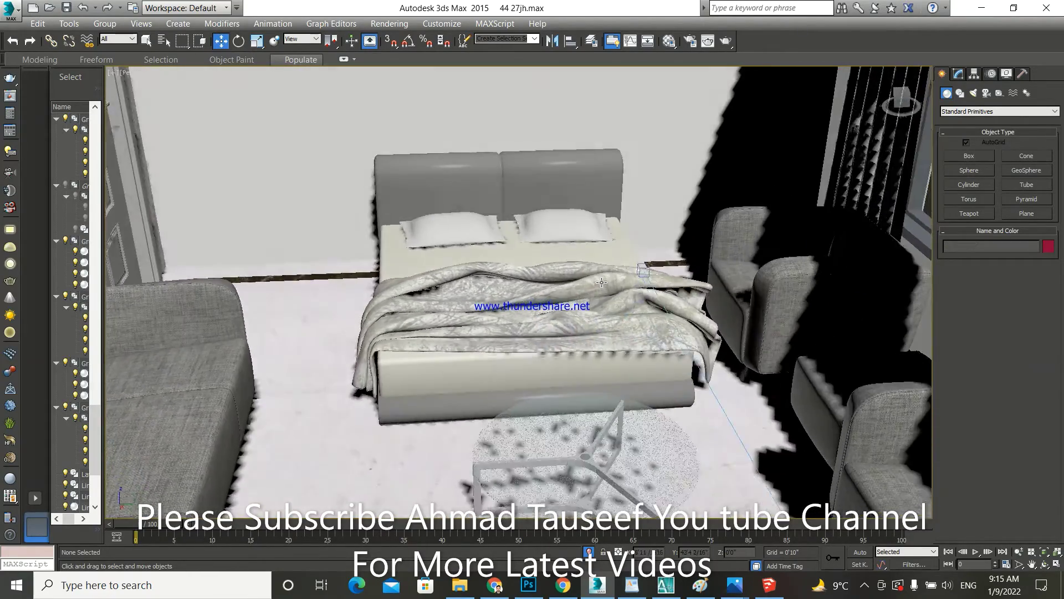
pyautogui.scroll(2, 541, 309)
pyautogui.scroll(2, 541, 310)
pyautogui.scroll(2, 557, 318)
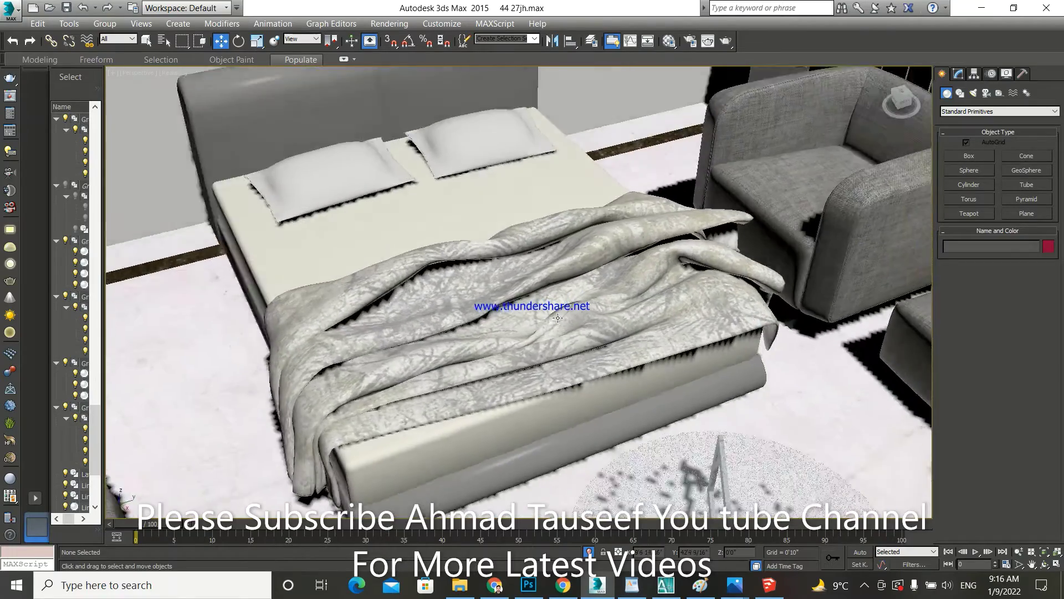
pyautogui.keyDown('alt'); pyautogui.moveTo(558, 317); pyautogui.dragTo(549, 335, button='middle'); pyautogui.keyUp('alt')
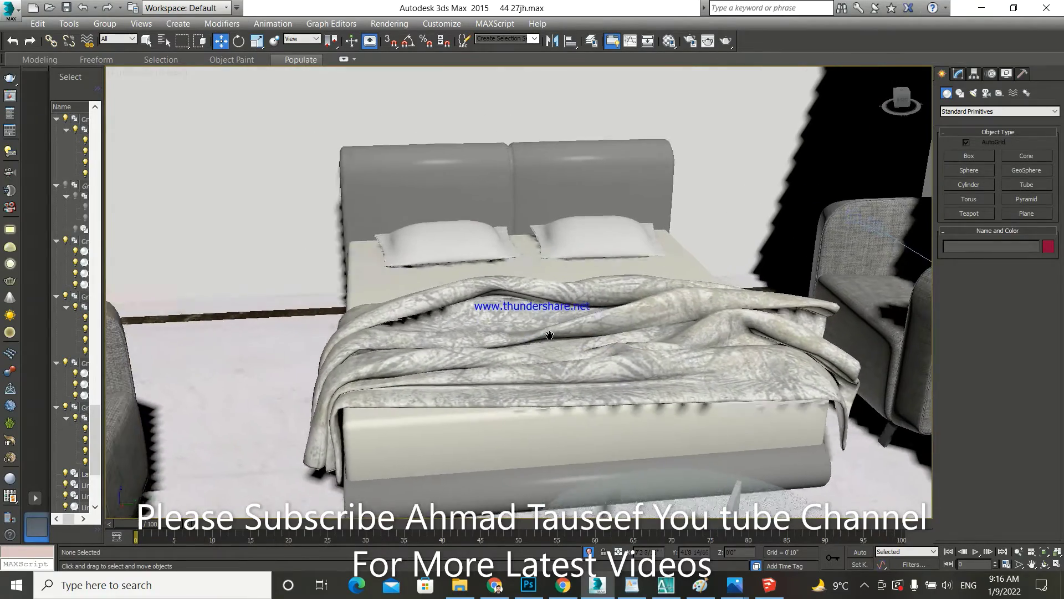
pyautogui.press('m')
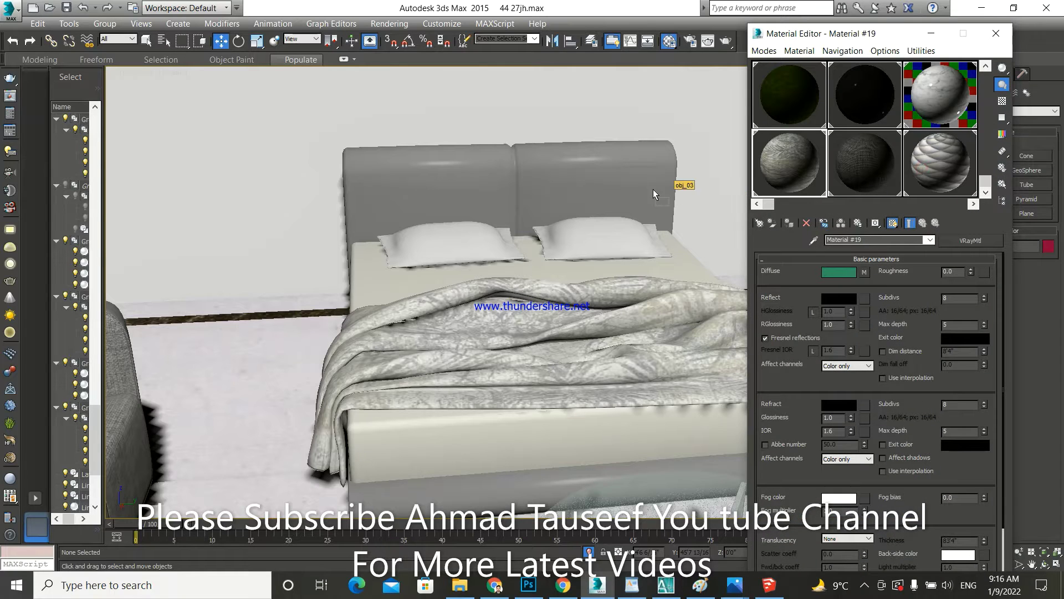
# Step: Apply the white tufted material to the headboard and isolate the bed with Alt+Q
pyautogui.moveTo(654, 189); pyautogui.dragTo(653, 189)
pyautogui.click(996, 34)
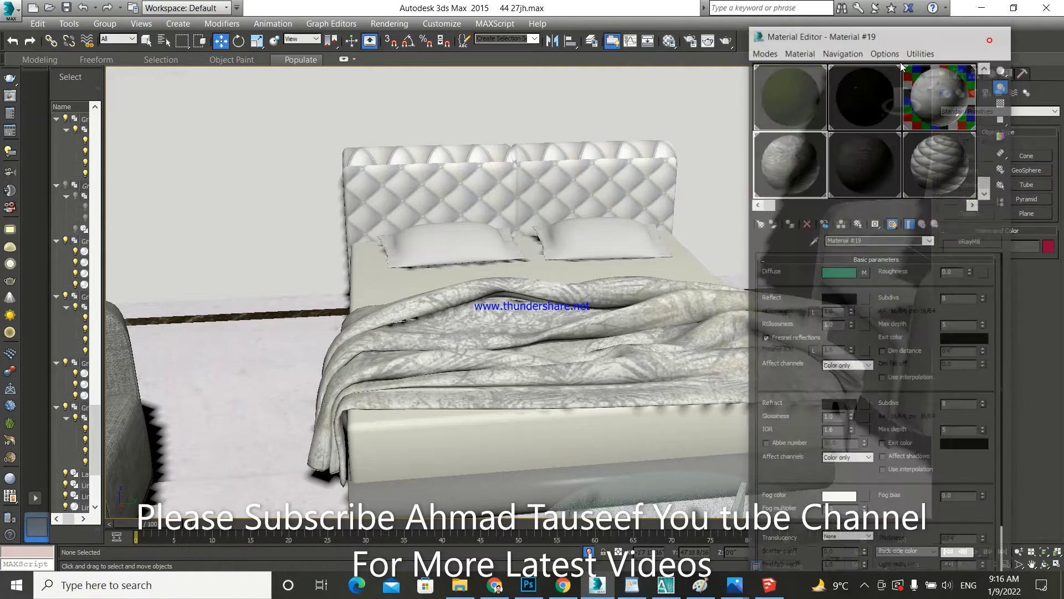
pyautogui.click(558, 184)
pyautogui.scroll(-3, 529, 199)
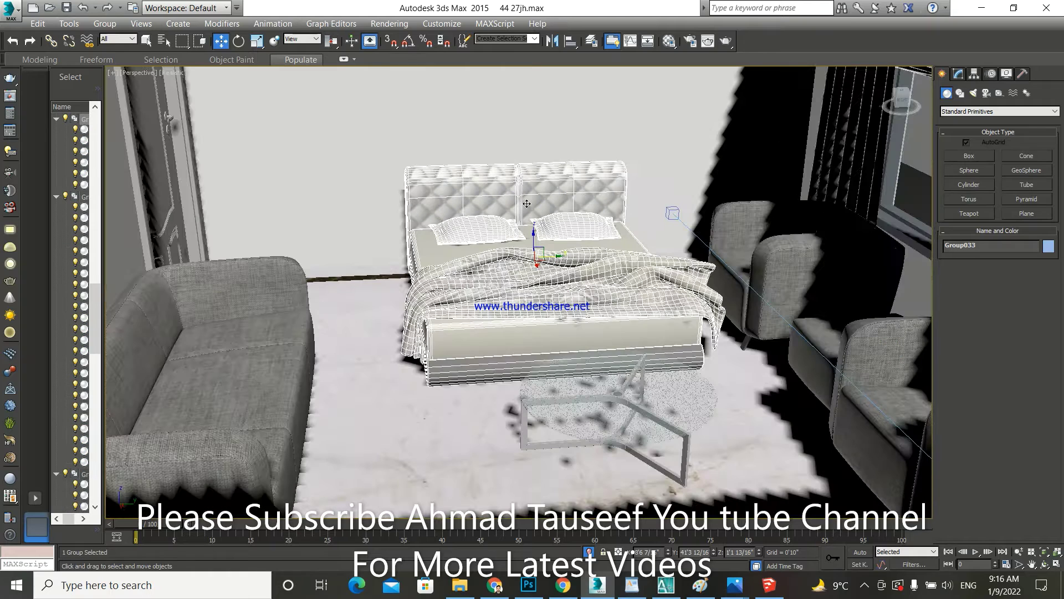
pyautogui.hotkey('alt', 'q')
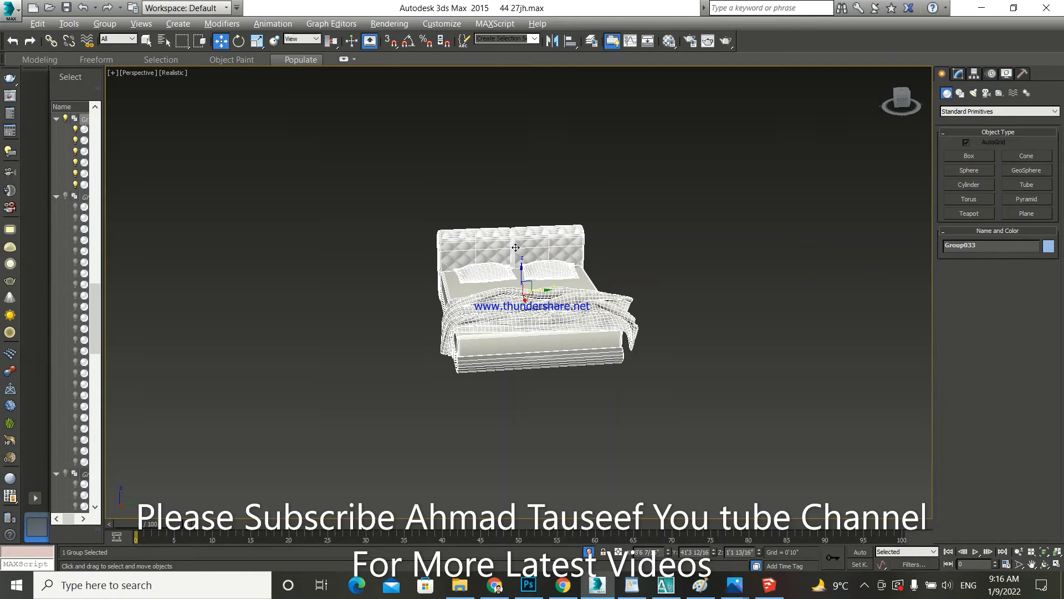
pyautogui.scroll(4, 537, 290)
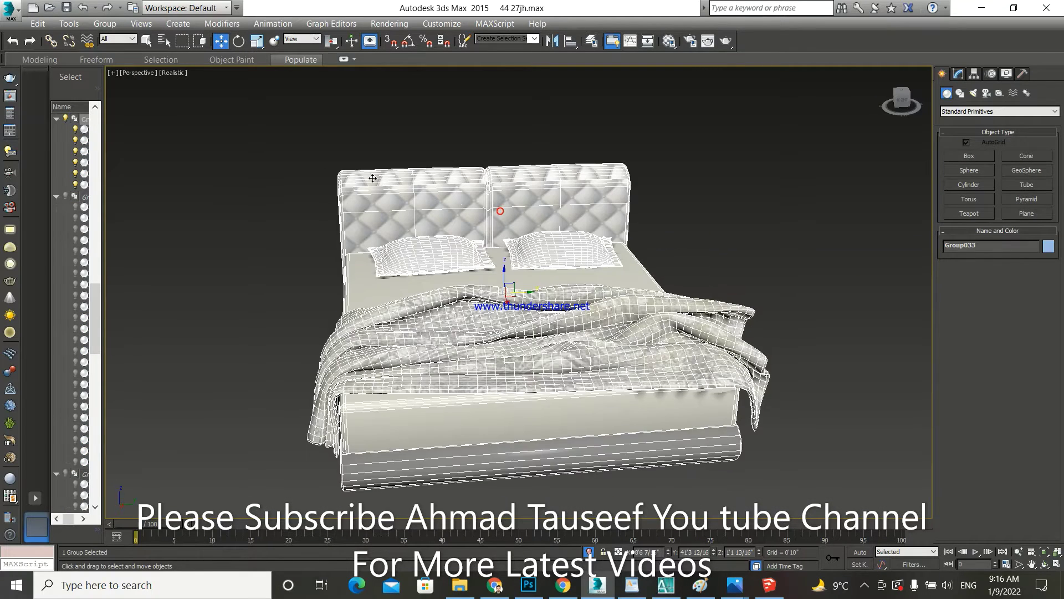
# Step: Ungroup the bed, select the headboard obj_03, and open its Modifier List
pyautogui.click(105, 24)
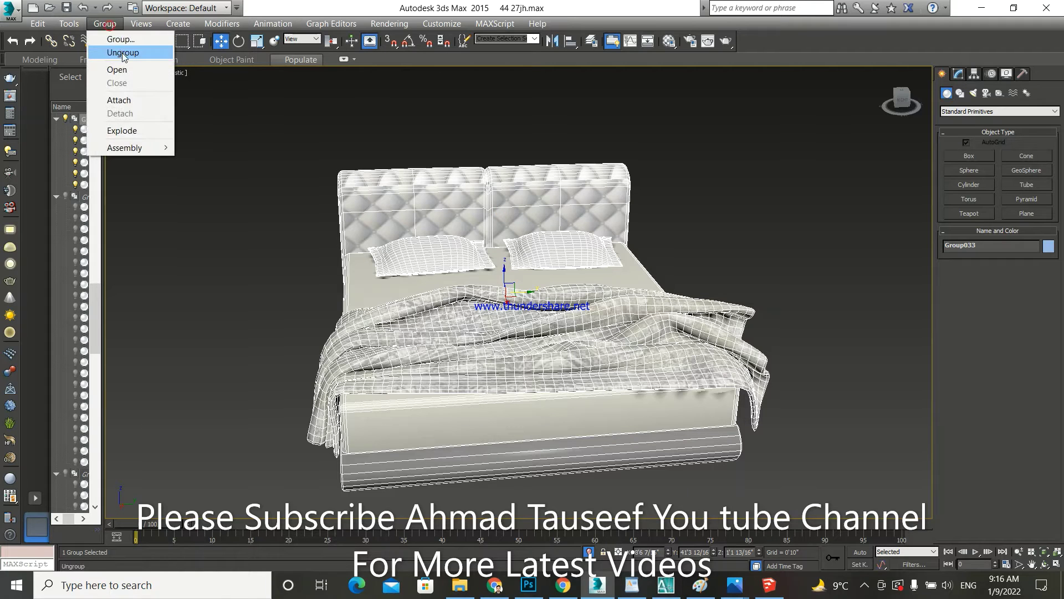
pyautogui.click(125, 48)
pyautogui.click(188, 103)
pyautogui.click(413, 202)
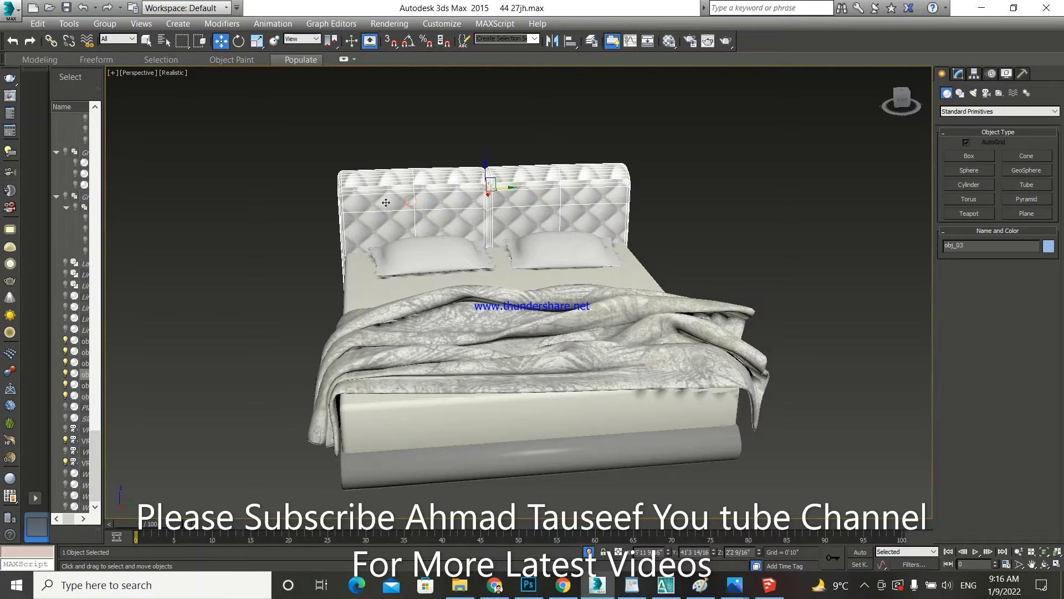
pyautogui.scroll(3, 458, 209)
pyautogui.scroll(3, 470, 205)
pyautogui.moveTo(470, 205); pyautogui.dragTo(482, 245, button='middle')
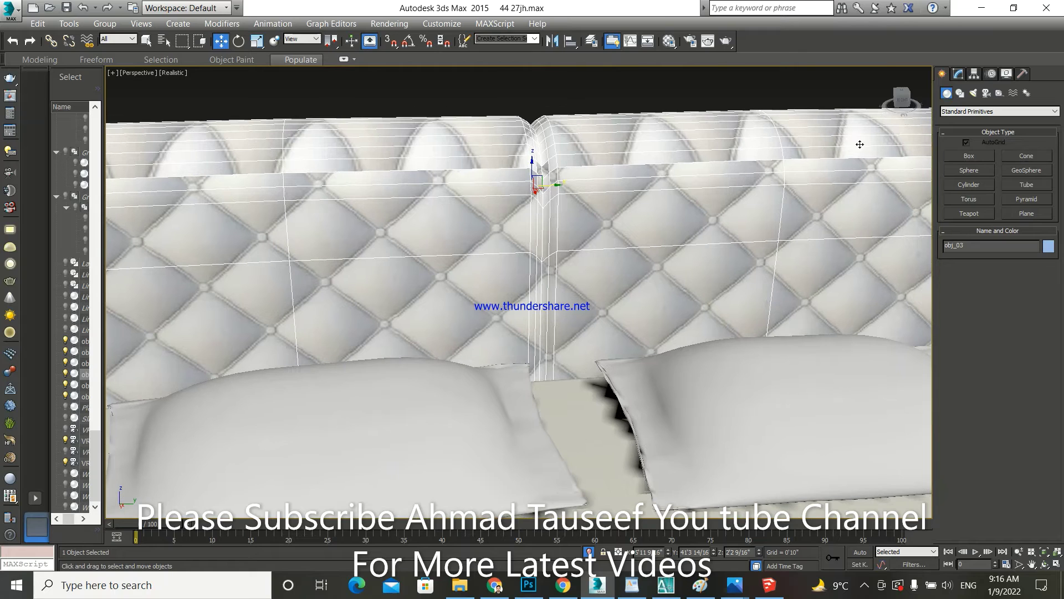
pyautogui.click(958, 73)
pyautogui.click(970, 105)
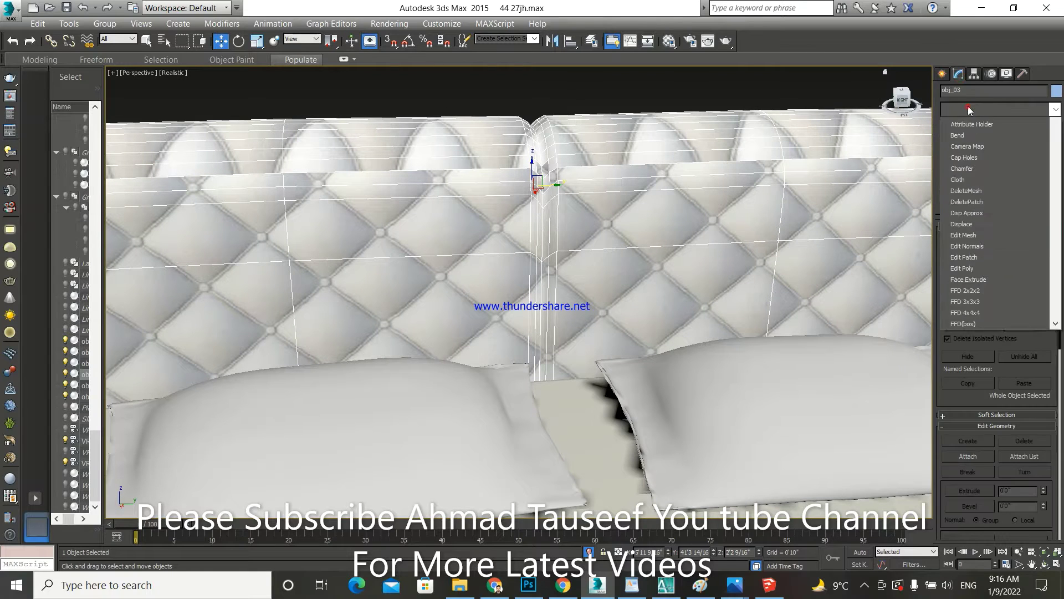
# Step: Add a UVW Map modifier to the headboard and set it to Box projection
pyautogui.press('u')
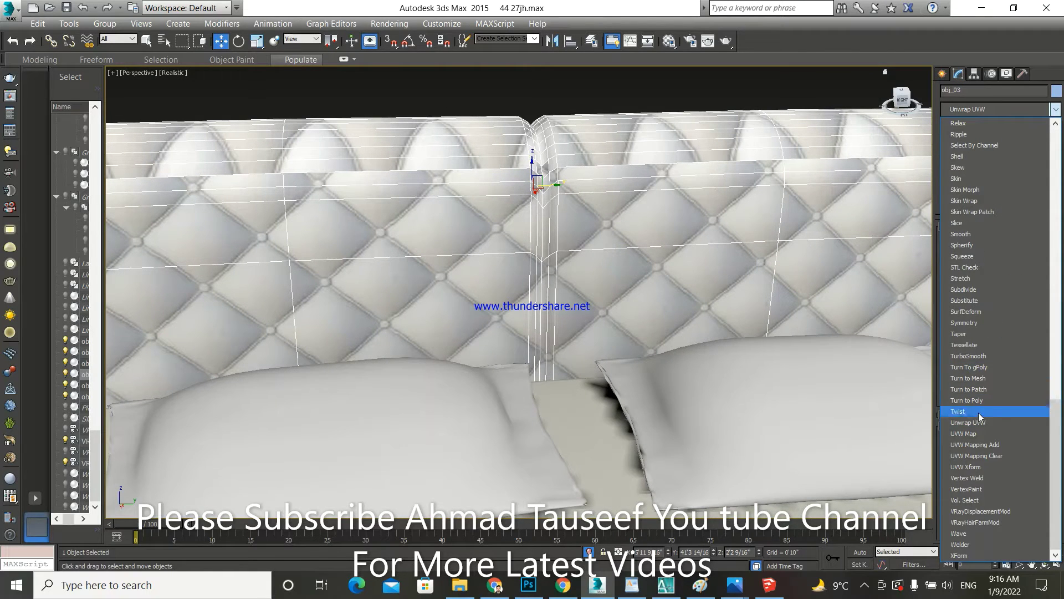
pyautogui.click(979, 433)
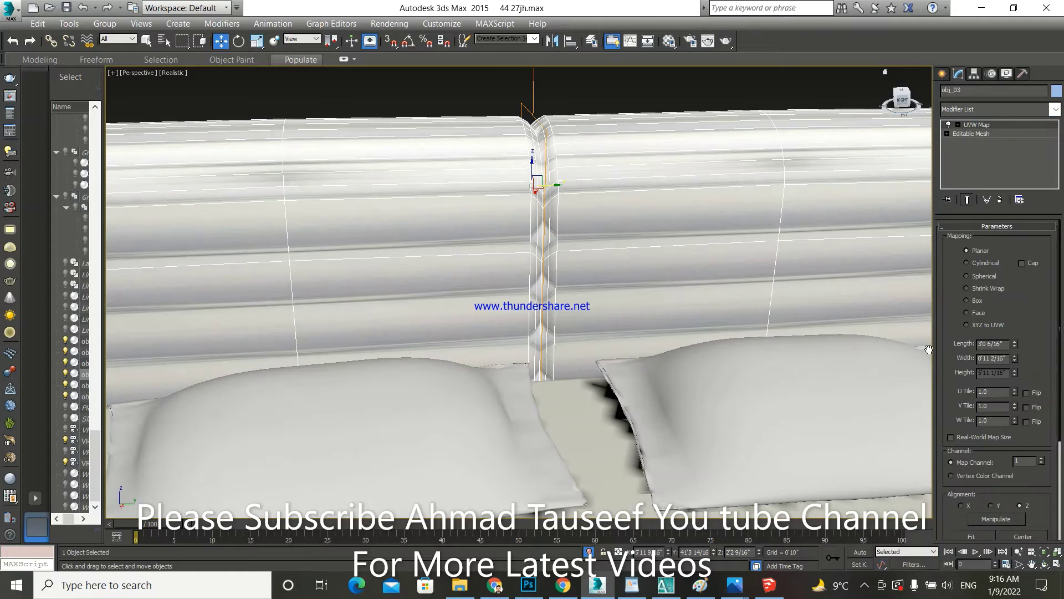
pyautogui.scroll(-5, 549, 206)
pyautogui.scroll(3, 549, 208)
pyautogui.scroll(3, 497, 221)
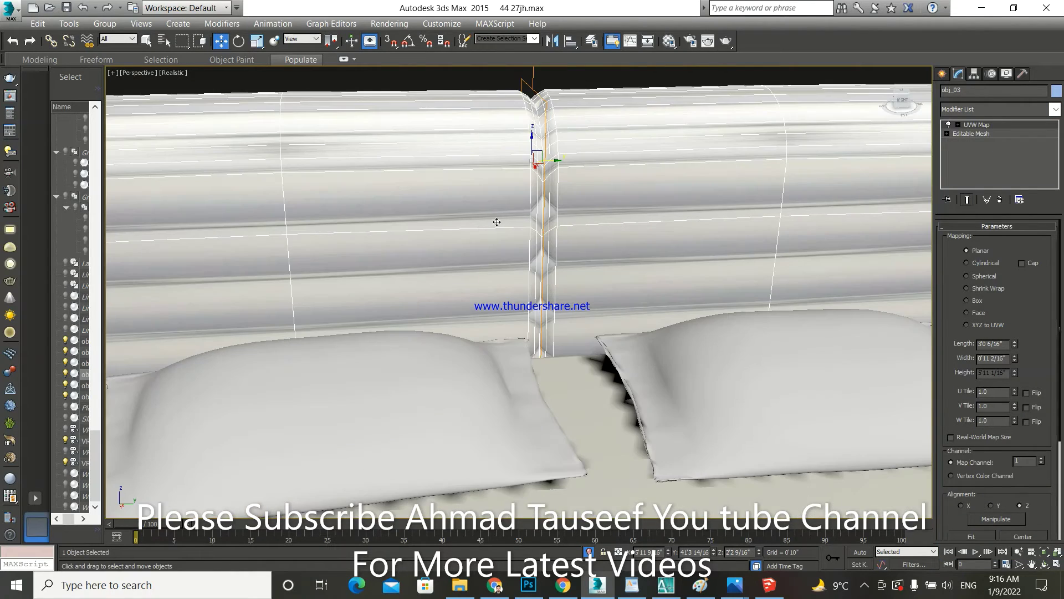
pyautogui.moveTo(497, 221)
pyautogui.keyDown('alt'); pyautogui.mouseDown(button='middle')
pyautogui.moveTo(541, 156)
pyautogui.moveTo(576, 200)
pyautogui.moveTo(524, 212)
pyautogui.mouseUp(button='middle'); pyautogui.keyUp('alt')
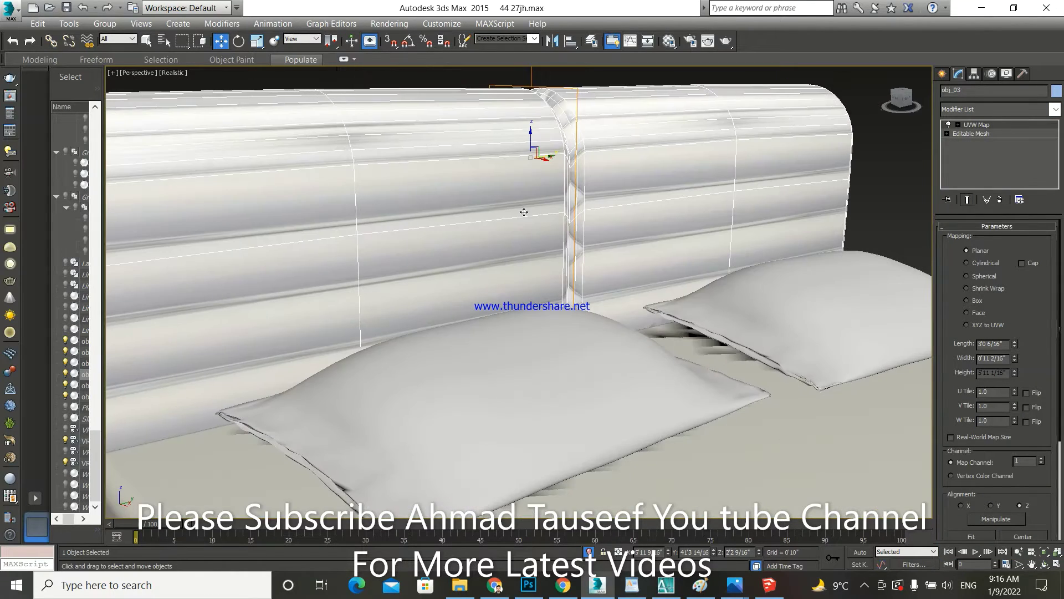
pyautogui.click(976, 302)
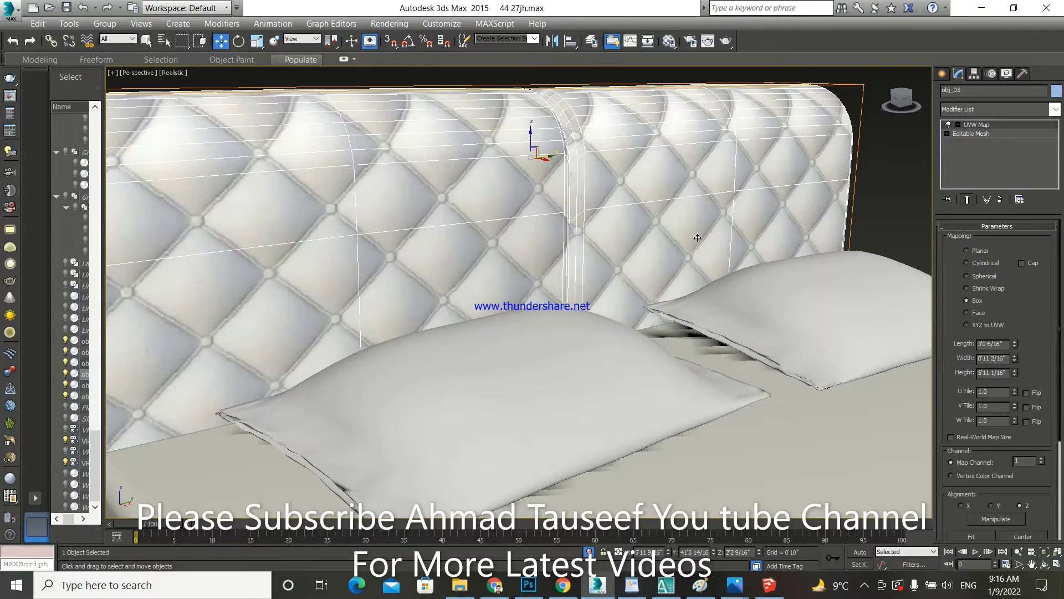
# Step: Adjust the headboard's mapping width and length to 2'10 3/16" so the diamonds enlarge, then deselect
pyautogui.scroll(-3, 463, 186)
pyautogui.scroll(-3, 458, 189)
pyautogui.moveTo(458, 189)
pyautogui.keyDown('alt'); pyautogui.mouseDown(button='middle')
pyautogui.moveTo(400, 194)
pyautogui.moveTo(476, 197)
pyautogui.moveTo(360, 266)
pyautogui.mouseUp(button='middle'); pyautogui.keyUp('alt')
pyautogui.scroll(3, 371, 270)
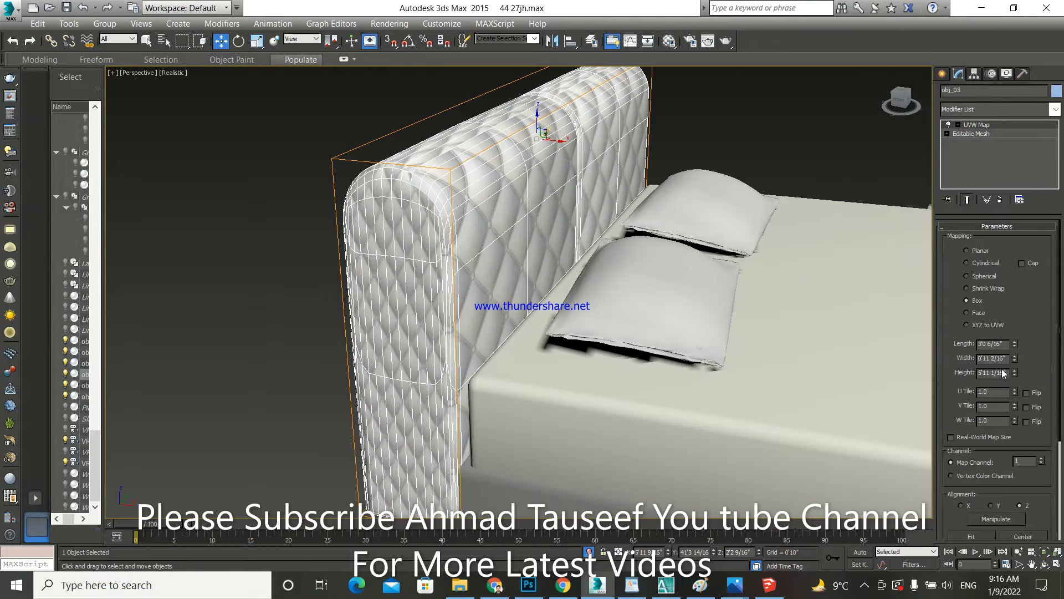
pyautogui.moveTo(1013, 356); pyautogui.dragTo(1033, 284)
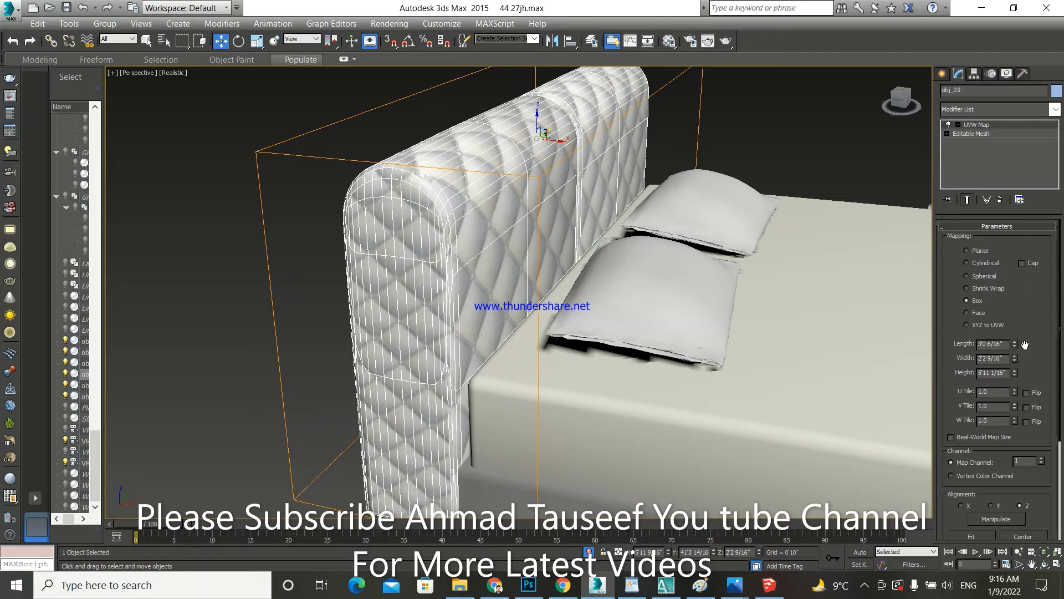
pyautogui.moveTo(1014, 360); pyautogui.dragTo(1015, 386)
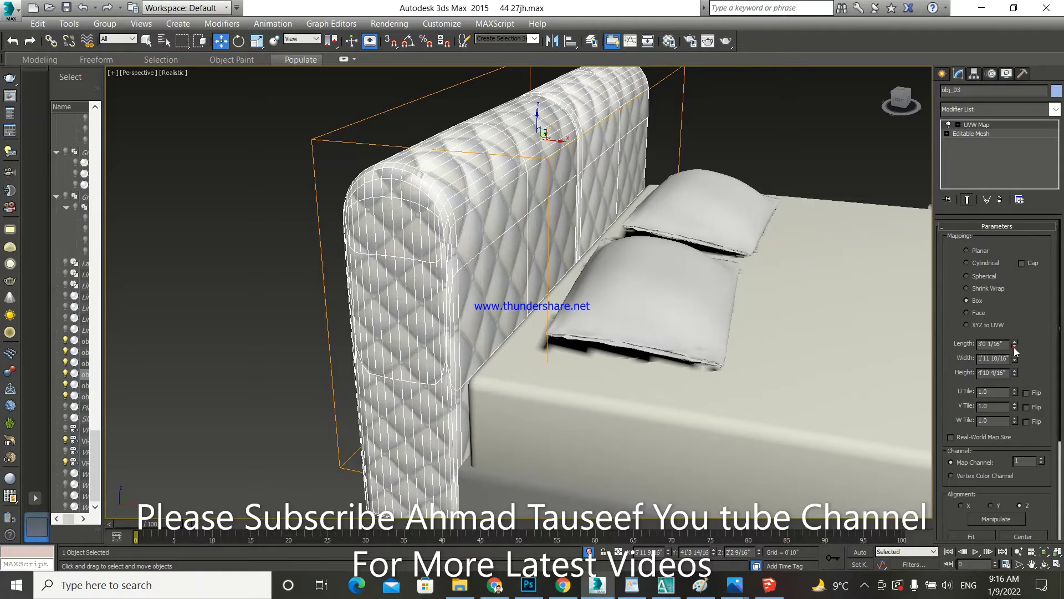
pyautogui.moveTo(1015, 348)
pyautogui.mouseDown()
pyautogui.moveTo(1025, 370)
pyautogui.moveTo(1020, 349)
pyautogui.mouseUp()
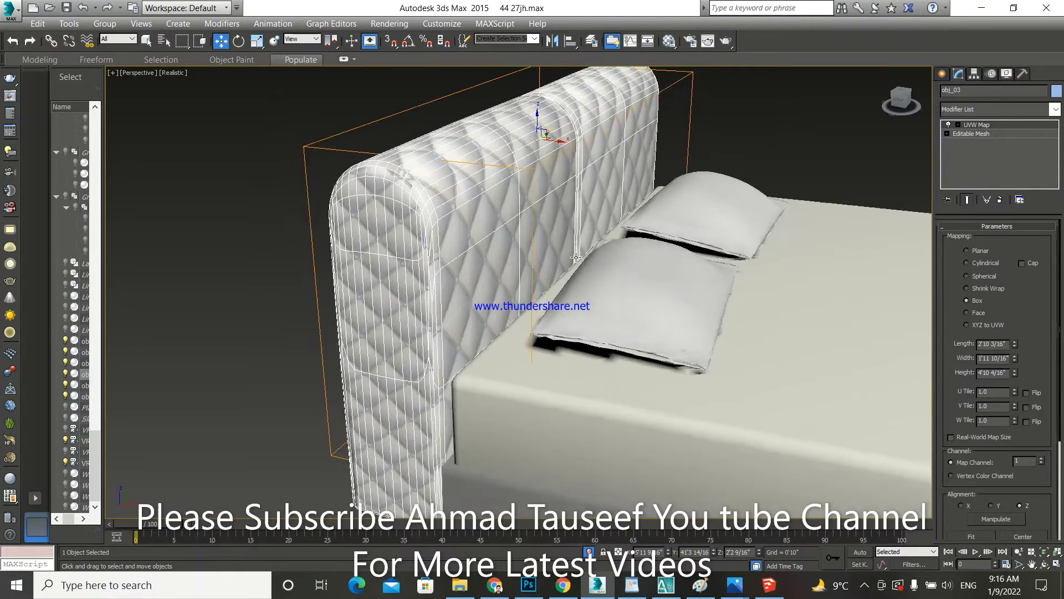
pyautogui.keyDown('alt'); pyautogui.moveTo(924, 351); pyautogui.dragTo(503, 243, button='middle'); pyautogui.keyUp('alt')
pyautogui.scroll(-8, 585, 241)
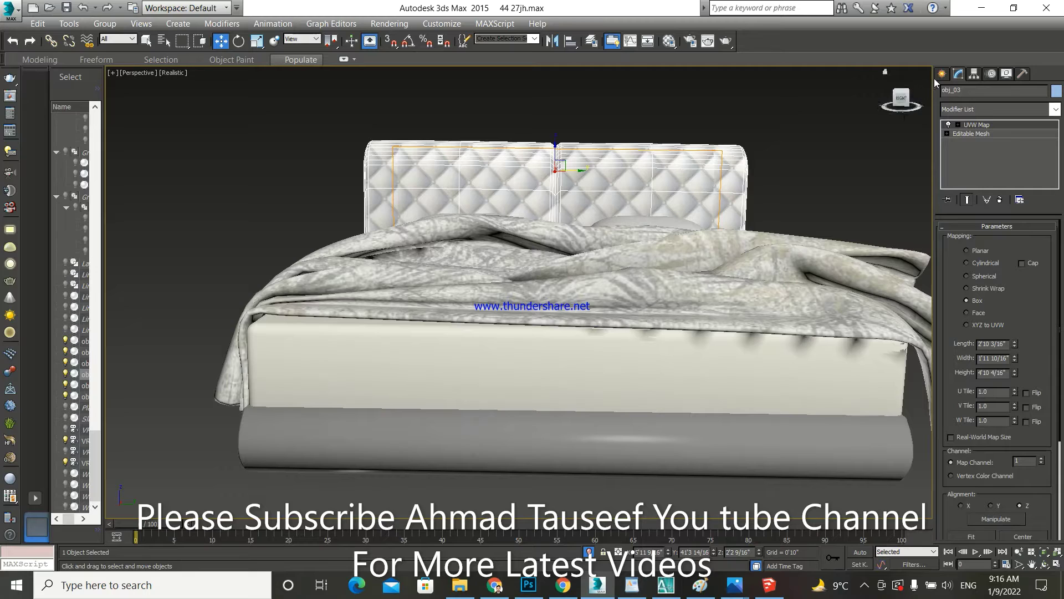
pyautogui.click(942, 74)
pyautogui.click(824, 161)
# Step: Drag the quilted white leather material from the Material Editor onto the bed base, then select the base
pyautogui.keyDown('alt'); pyautogui.moveTo(824, 161); pyautogui.dragTo(675, 207, button='middle'); pyautogui.keyUp('alt')
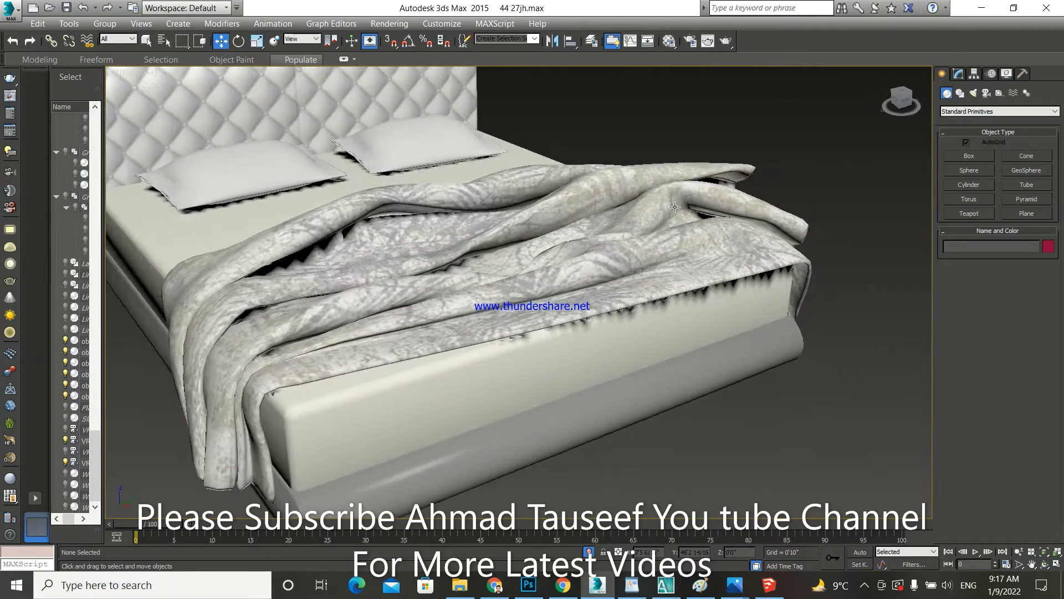
pyautogui.scroll(-4, 671, 204)
pyautogui.moveTo(570, 264)
pyautogui.mouseDown(button='middle')
pyautogui.moveTo(624, 252)
pyautogui.moveTo(616, 239)
pyautogui.mouseUp(button='middle')
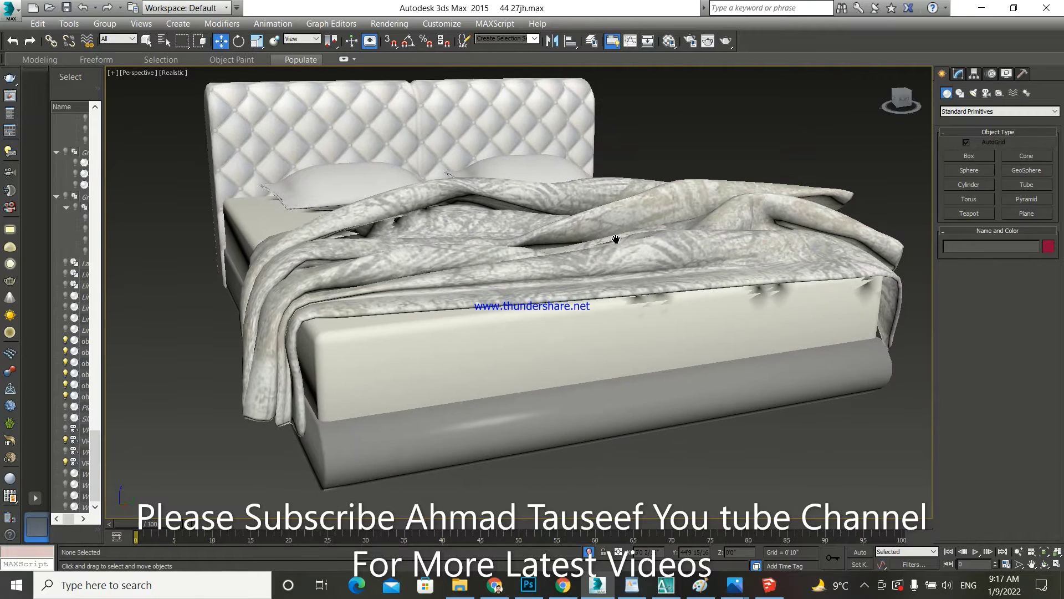
pyautogui.click(669, 40)
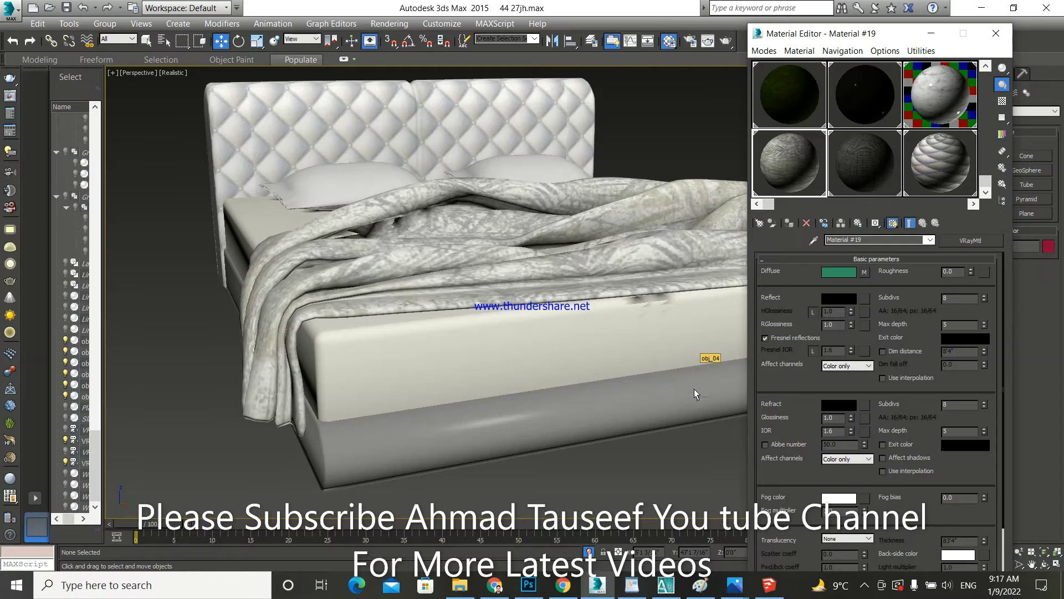
pyautogui.moveTo(917, 172); pyautogui.dragTo(694, 390)
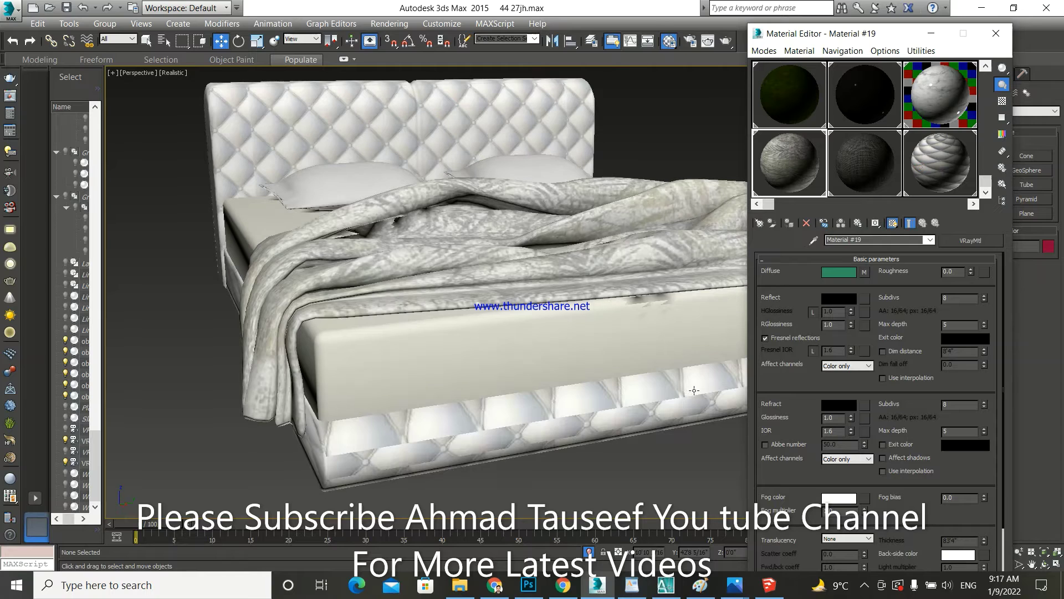
pyautogui.click(996, 34)
pyautogui.moveTo(669, 216); pyautogui.dragTo(686, 153, button='middle')
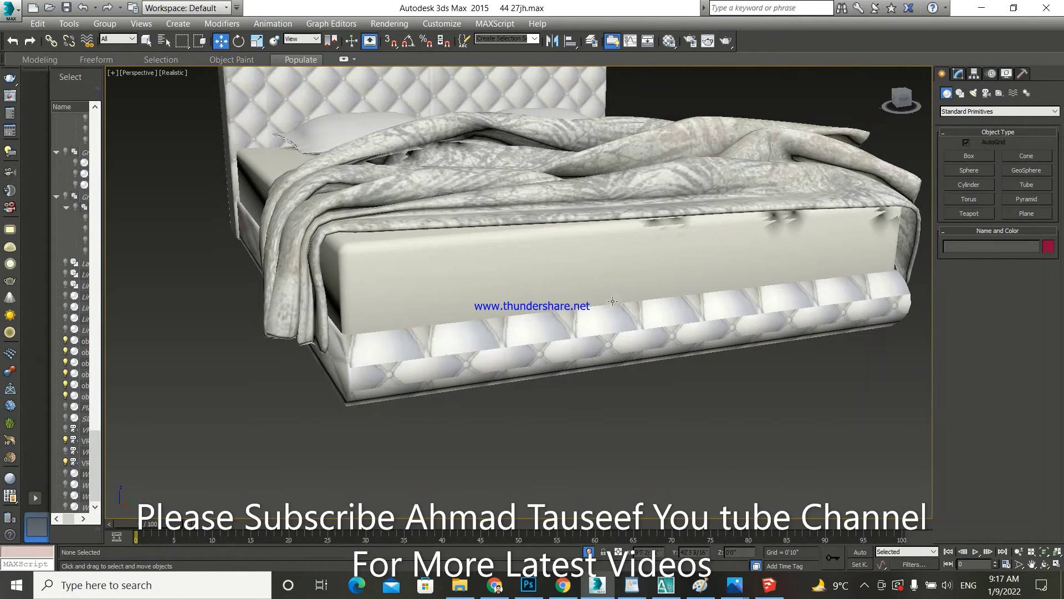
pyautogui.click(616, 331)
pyautogui.click(959, 75)
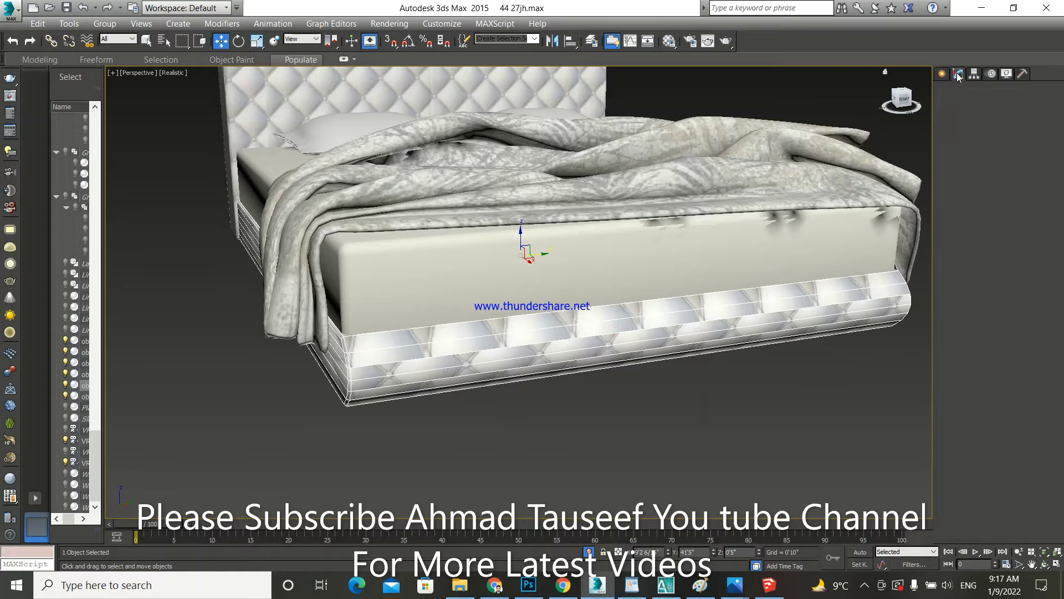
# Step: Add a Box-projected UVW Map to the bed base and begin narrowing its width and length
pyautogui.click(962, 109)
pyautogui.press('u')
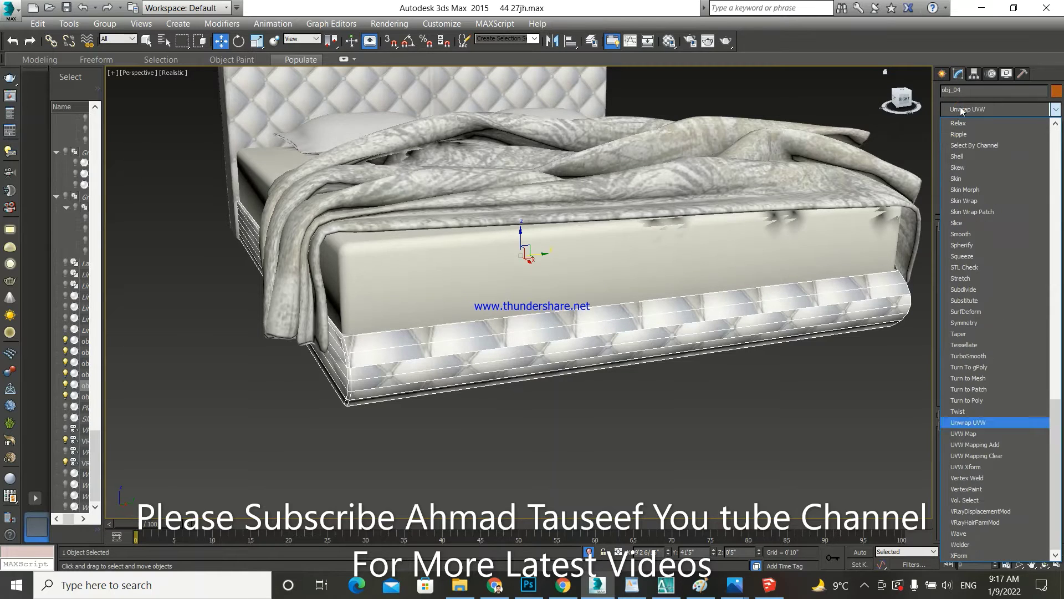
pyautogui.click(968, 432)
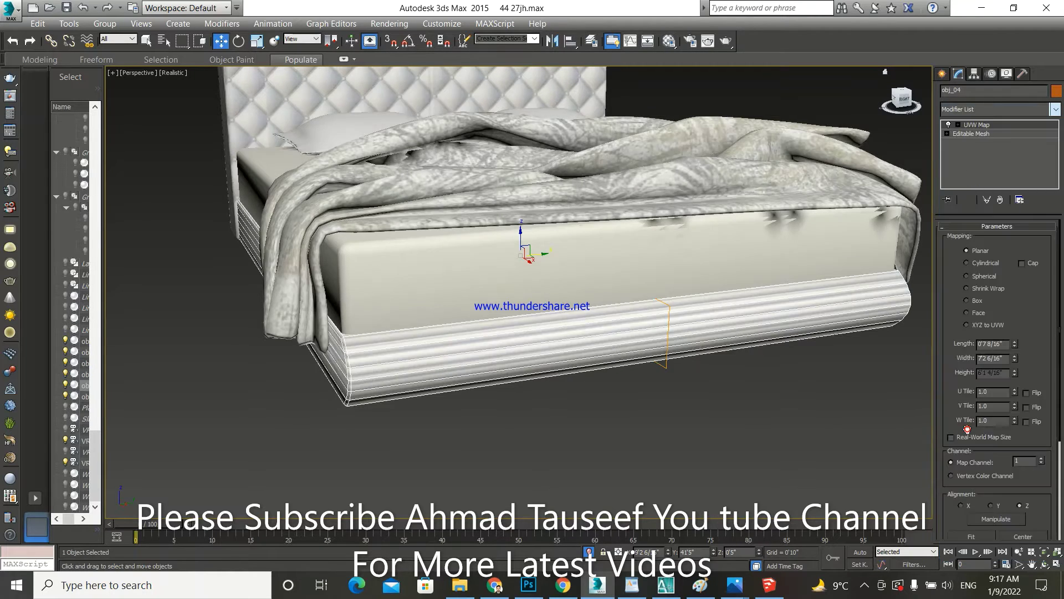
pyautogui.click(968, 300)
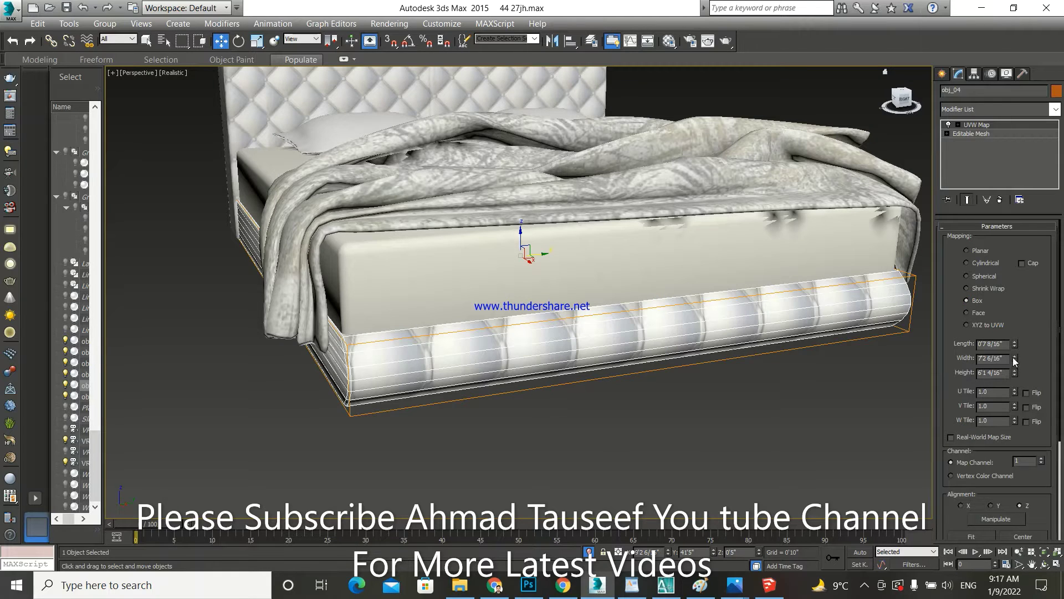
pyautogui.moveTo(1013, 357); pyautogui.dragTo(1016, 363)
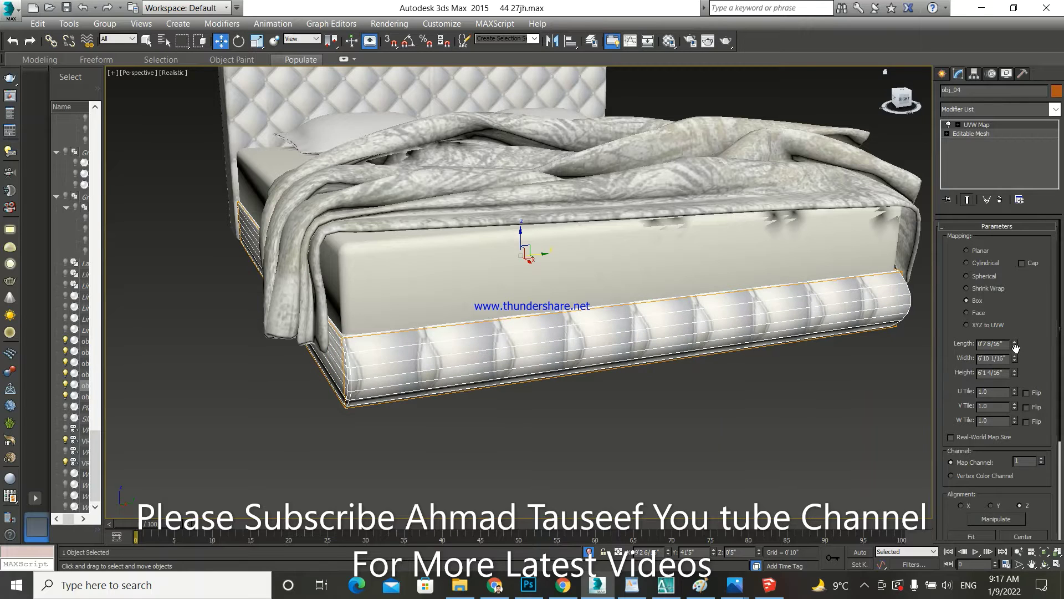
pyautogui.moveTo(1015, 347)
pyautogui.mouseDown()
pyautogui.moveTo(1026, 392)
pyautogui.moveTo(1017, 380)
pyautogui.mouseUp()
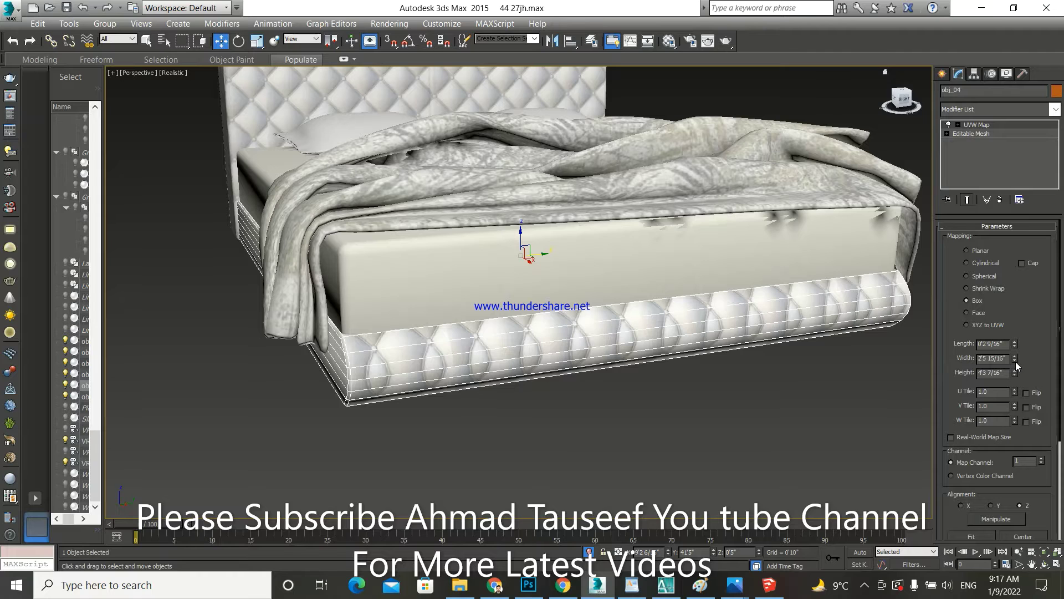
# Step: Shrink the base mapping length to 0'1 10/16", briefly trying Planar before returning to Box
pyautogui.moveTo(1015, 358)
pyautogui.mouseDown()
pyautogui.moveTo(1005, 343)
pyautogui.moveTo(1007, 352)
pyautogui.mouseUp()
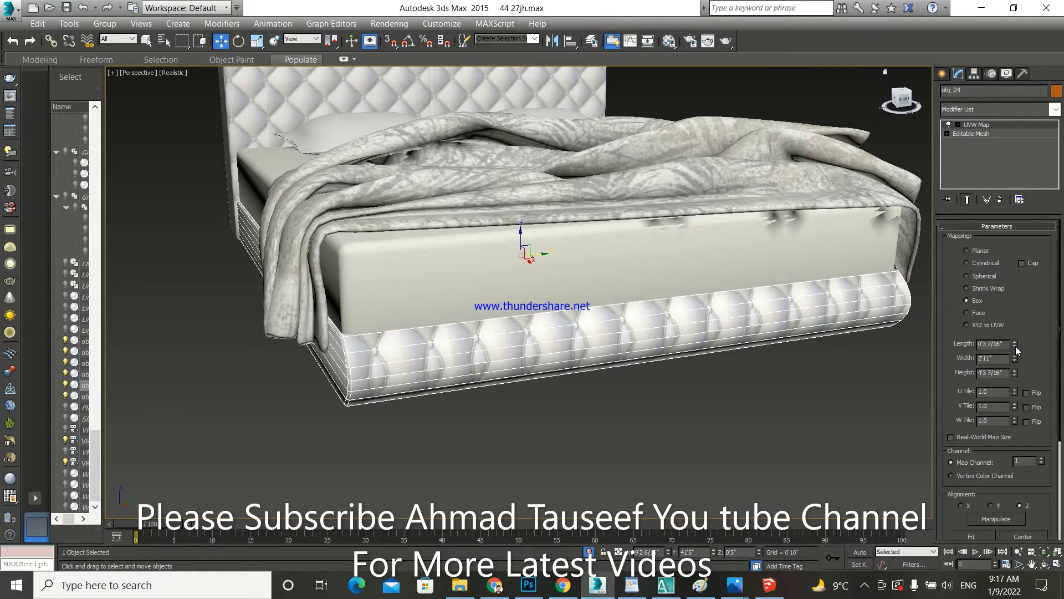
pyautogui.click(1015, 345)
pyautogui.rightClick(1015, 345)
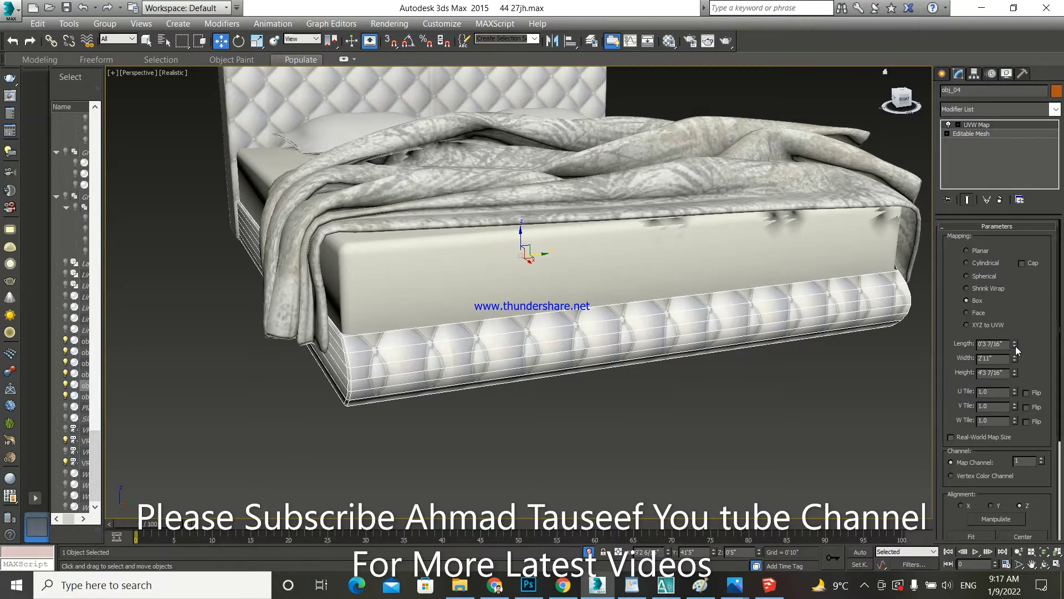
pyautogui.moveTo(1017, 346); pyautogui.dragTo(1020, 363)
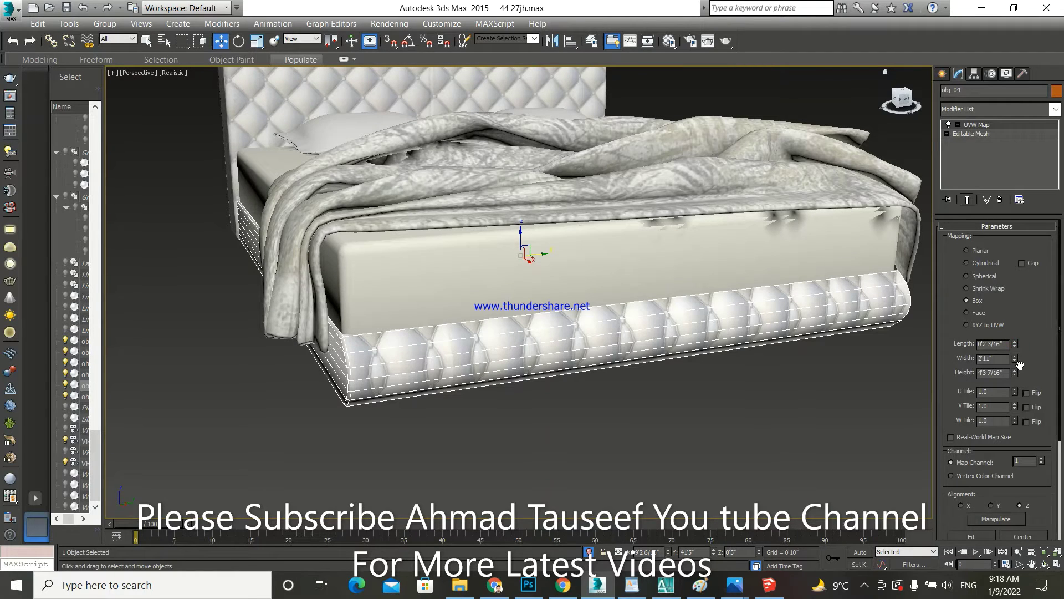
pyautogui.moveTo(1016, 347); pyautogui.dragTo(1017, 373)
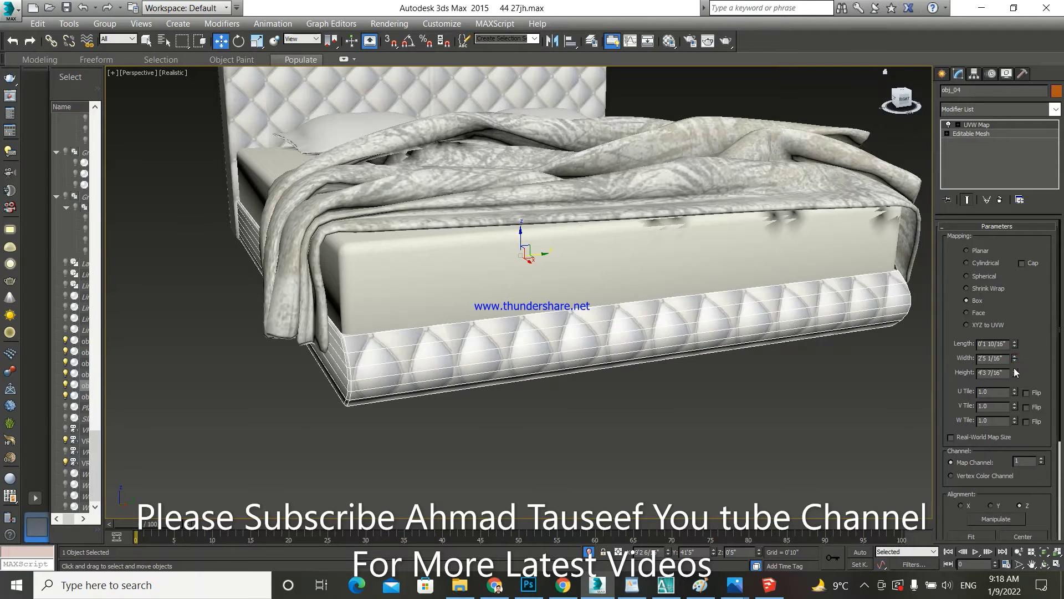
pyautogui.keyDown('alt'); pyautogui.moveTo(488, 344); pyautogui.dragTo(614, 333, button='middle'); pyautogui.keyUp('alt')
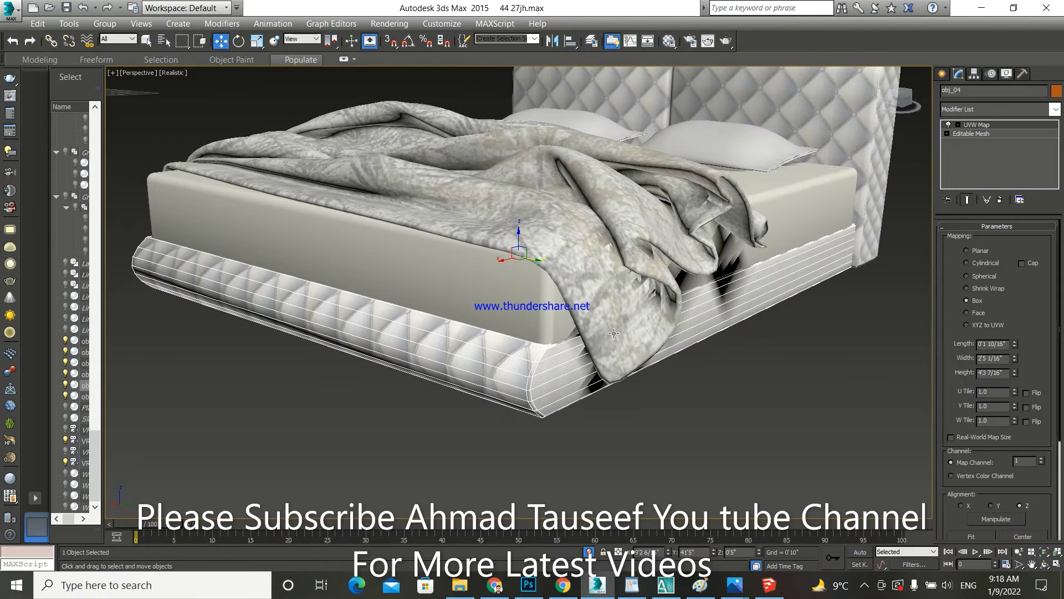
pyautogui.click(967, 251)
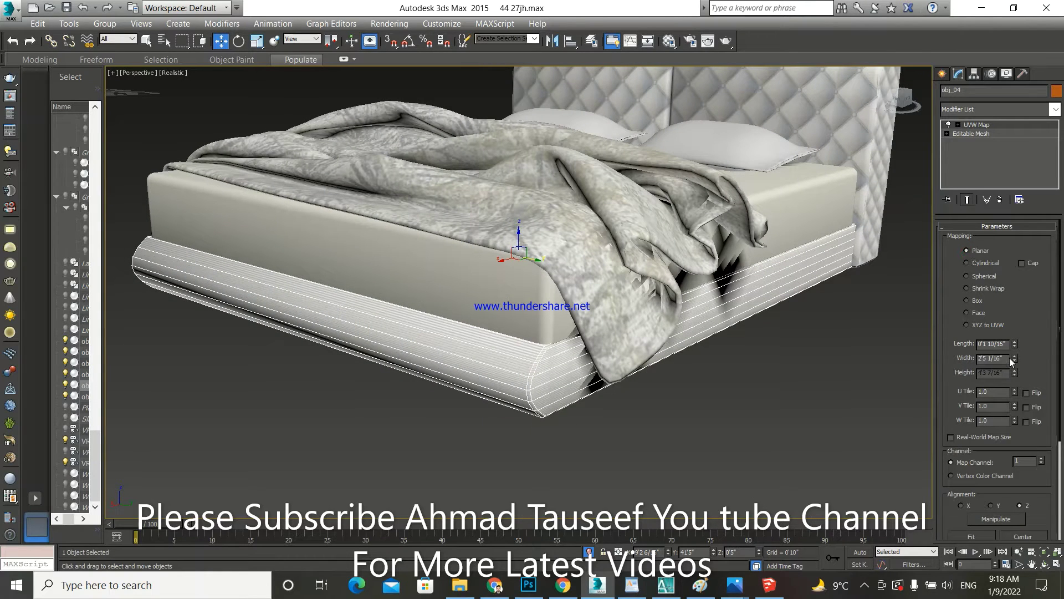
pyautogui.moveTo(1015, 361)
pyautogui.mouseDown()
pyautogui.moveTo(998, 244)
pyautogui.moveTo(1019, 311)
pyautogui.mouseUp()
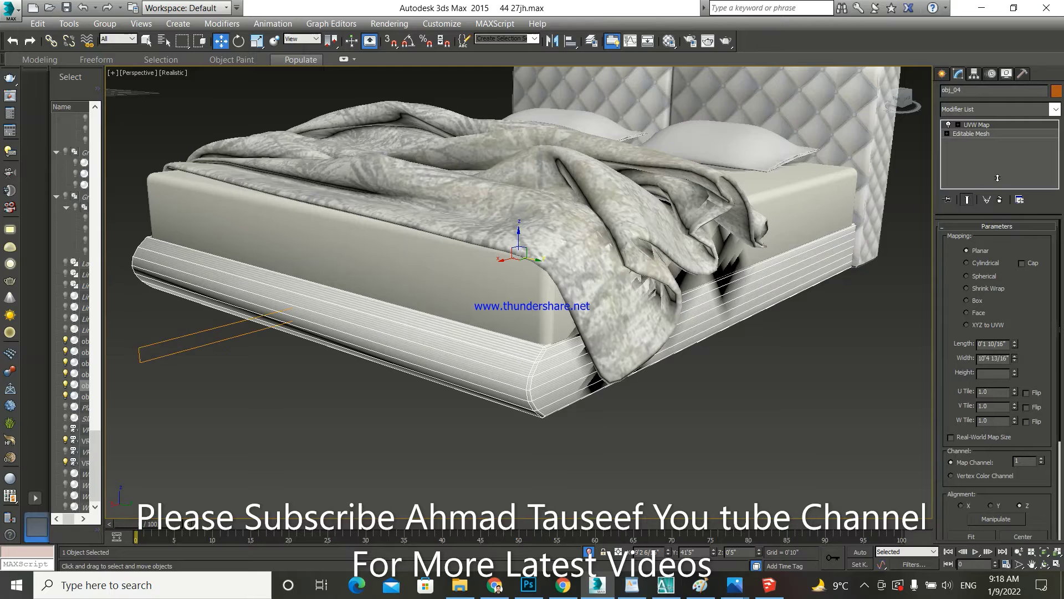
pyautogui.click(978, 302)
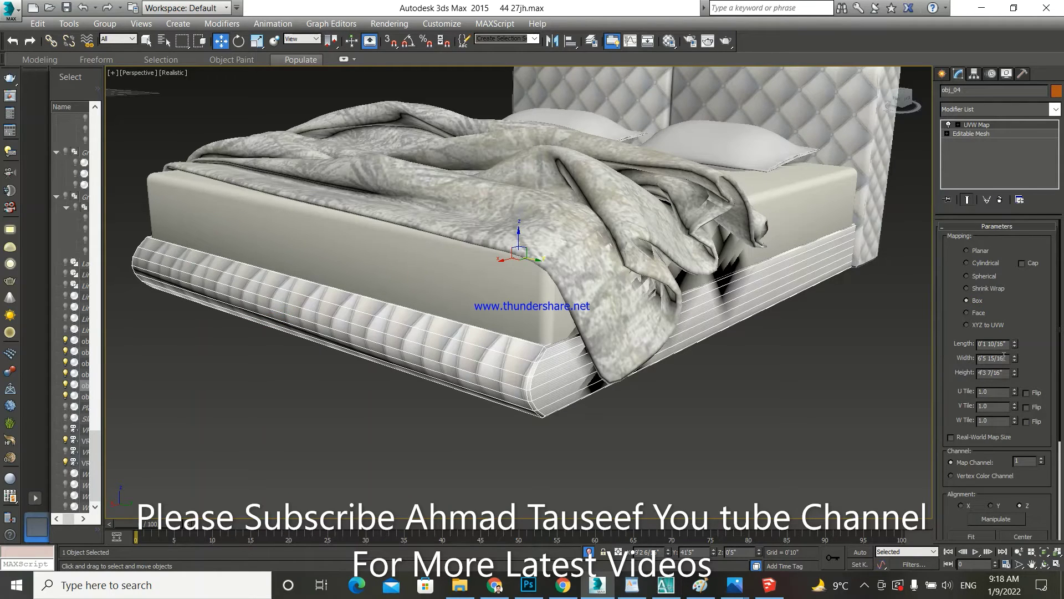
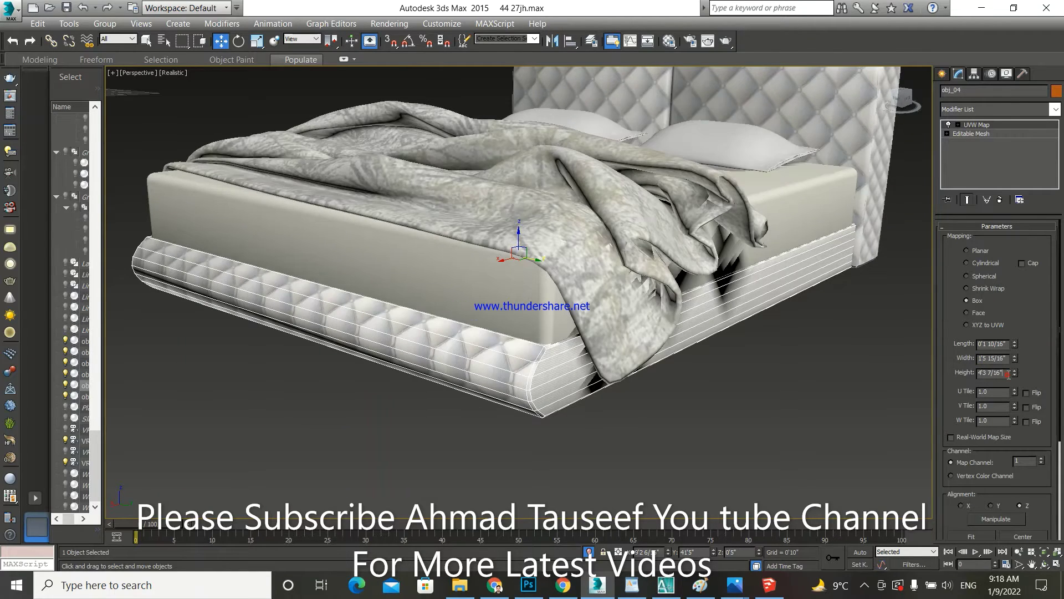
# Step: Raise the bed base's Box UVW mapping height to about 2'2 1/16" so the tufted texture fits
pyautogui.write('1')
pyautogui.click(1009, 357)
pyautogui.keyDown('alt'); pyautogui.moveTo(626, 354); pyautogui.dragTo(683, 349, button='middle'); pyautogui.keyUp('alt')
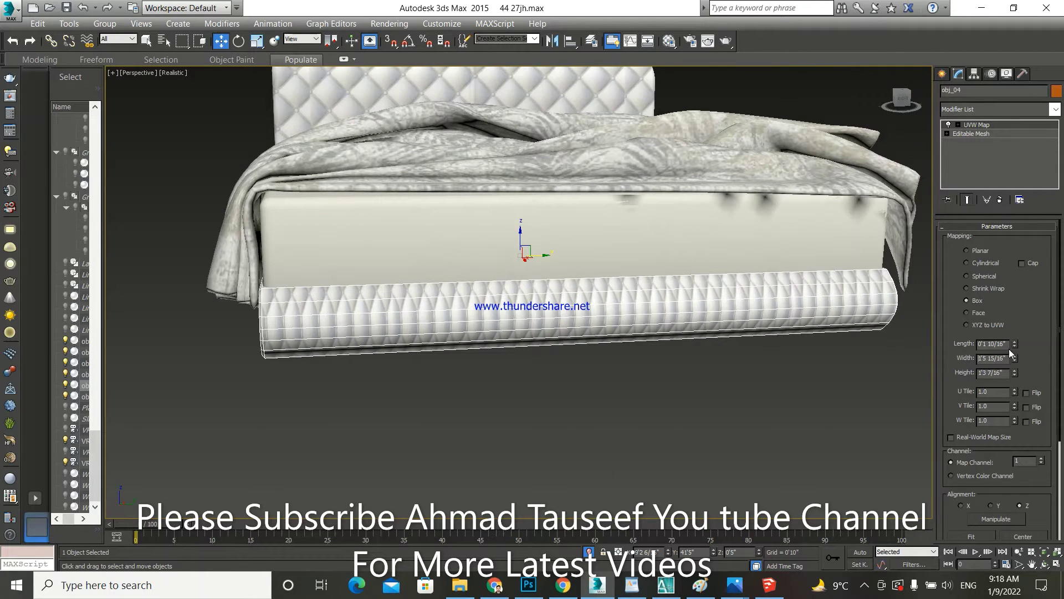
pyautogui.moveTo(1014, 375)
pyautogui.mouseDown()
pyautogui.moveTo(1015, 261)
pyautogui.moveTo(1006, 335)
pyautogui.moveTo(1007, 306)
pyautogui.mouseUp()
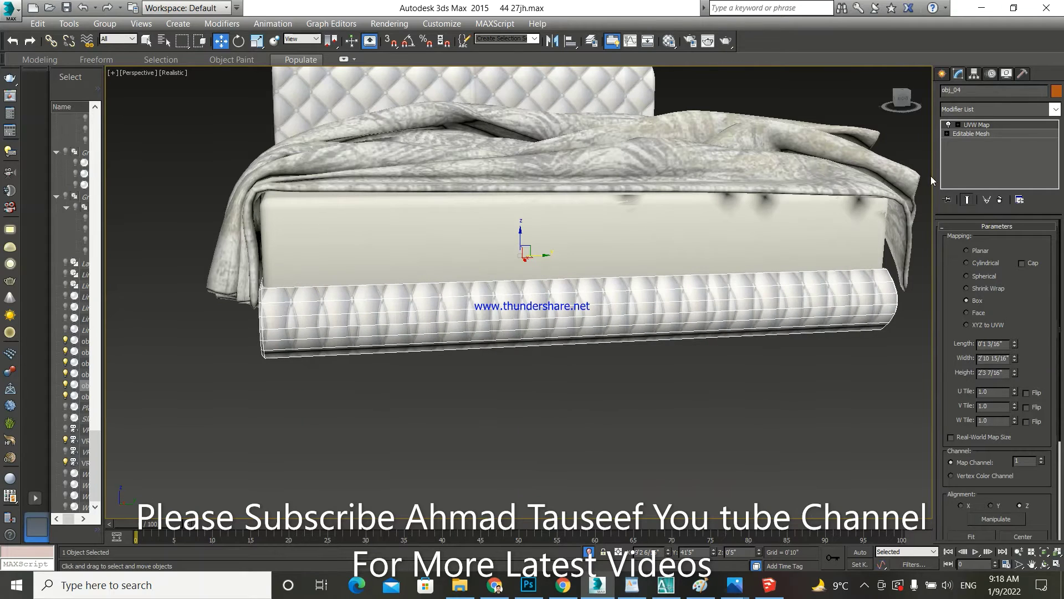
pyautogui.click(942, 74)
pyautogui.scroll(-5, 747, 345)
# Step: Apply the grey fabric Material #20 from the Material Editor to the bed base
pyautogui.keyDown('alt'); pyautogui.moveTo(746, 345); pyautogui.dragTo(692, 350, button='middle'); pyautogui.keyUp('alt')
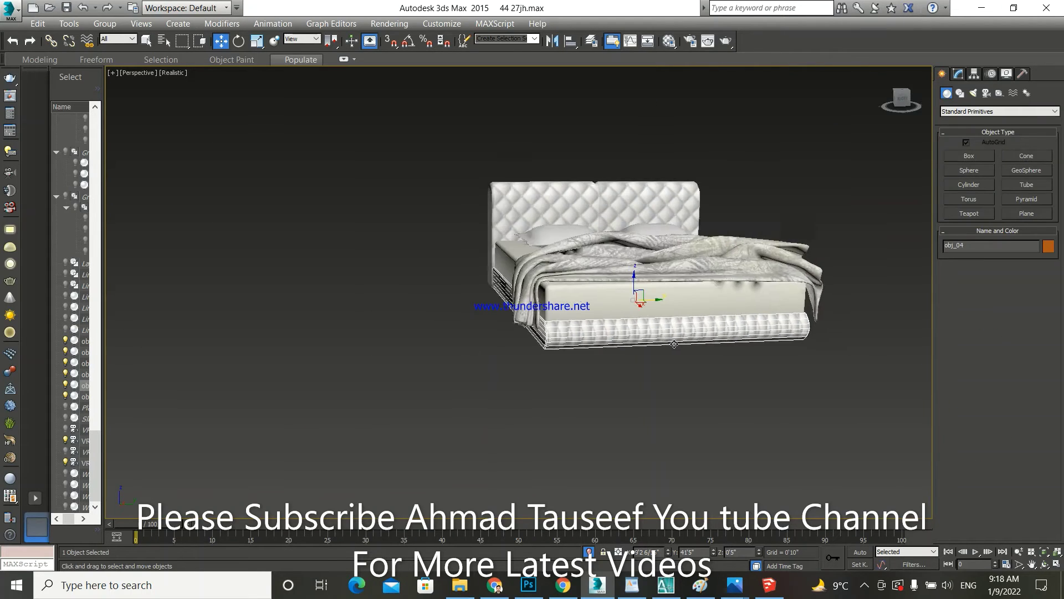
pyautogui.click(715, 382)
pyautogui.scroll(4, 648, 372)
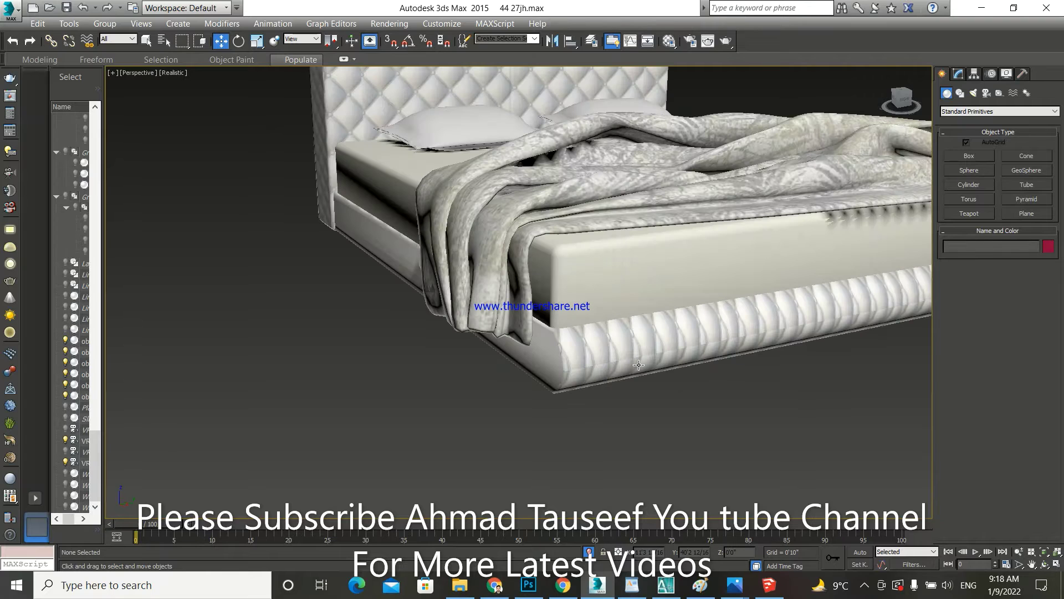
pyautogui.click(669, 41)
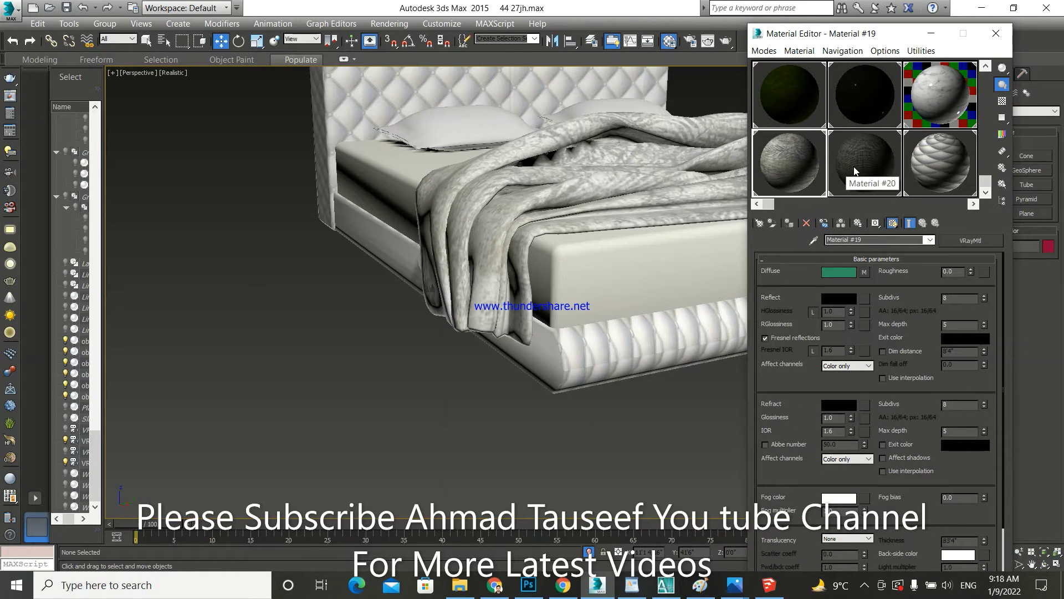
pyautogui.moveTo(854, 172); pyautogui.dragTo(702, 341)
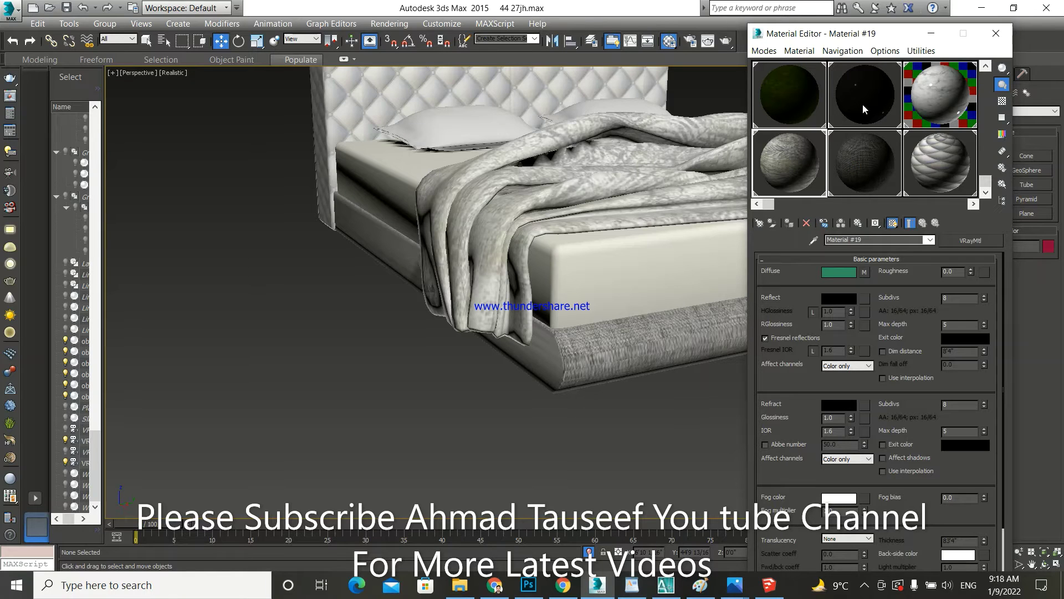
pyautogui.click(996, 33)
pyautogui.click(671, 345)
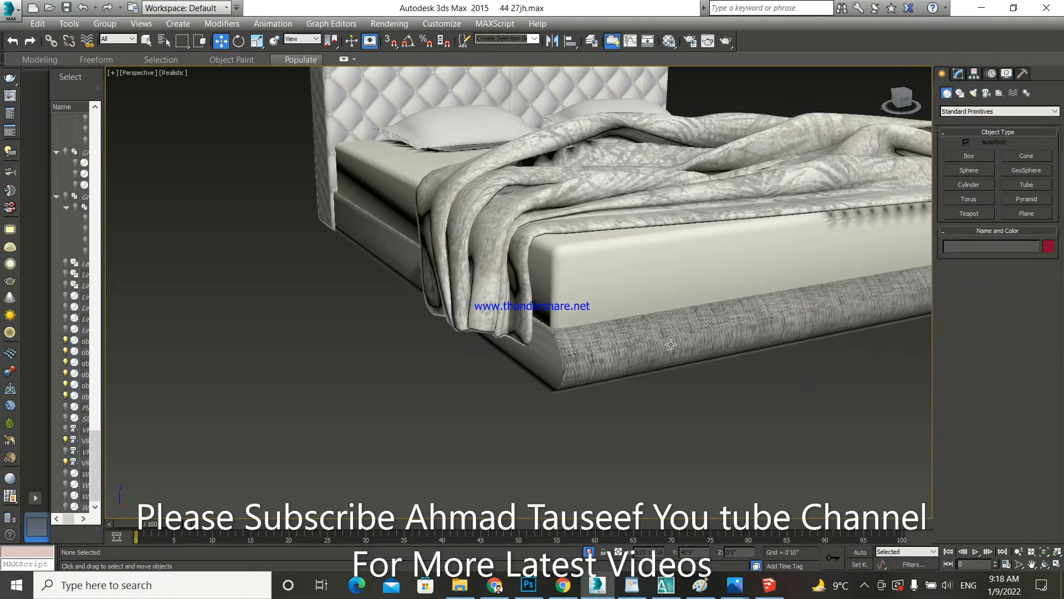
# Step: Resize the UVW Map to width 2'11 2/16", height 2'9 3/16", length 2'6 14/16"
pyautogui.moveTo(902, 101)
pyautogui.click(958, 75)
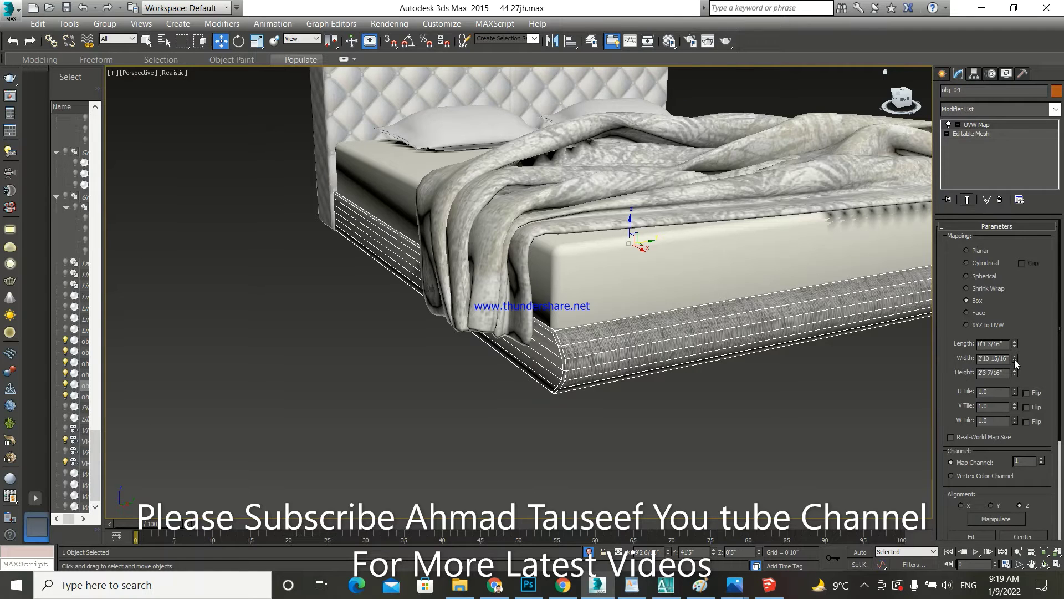
pyautogui.moveTo(1015, 359); pyautogui.dragTo(1015, 338)
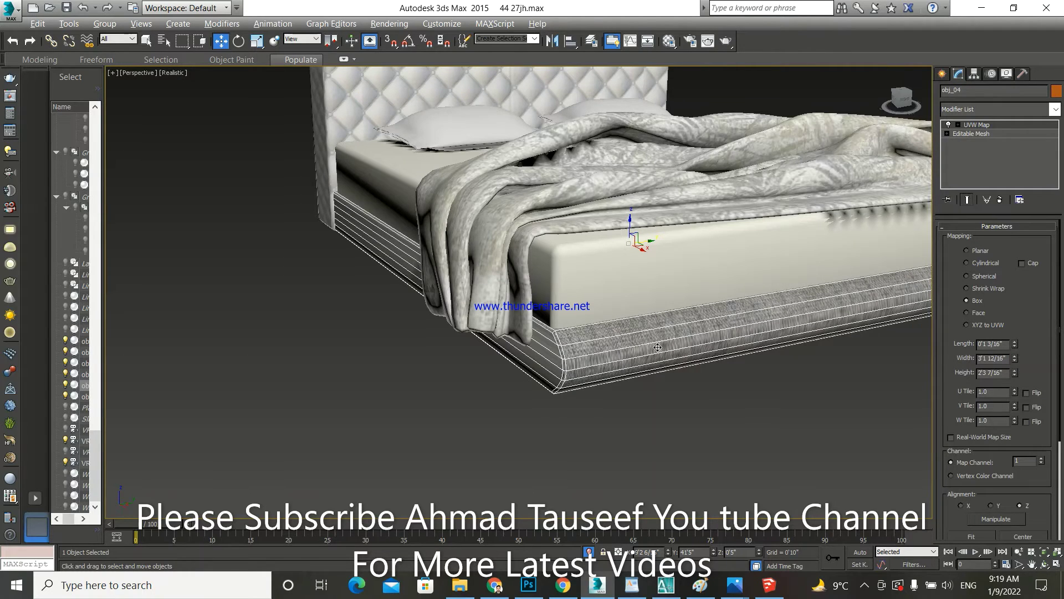
pyautogui.keyDown('alt'); pyautogui.moveTo(657, 347); pyautogui.dragTo(705, 343, button='middle'); pyautogui.keyUp('alt')
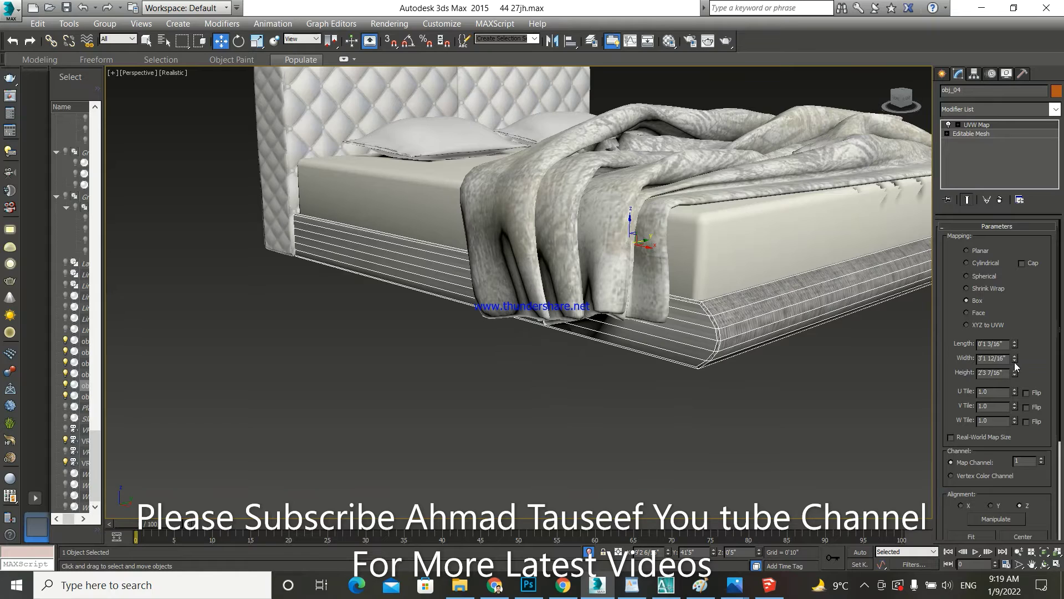
pyautogui.moveTo(1016, 366); pyautogui.dragTo(1014, 310)
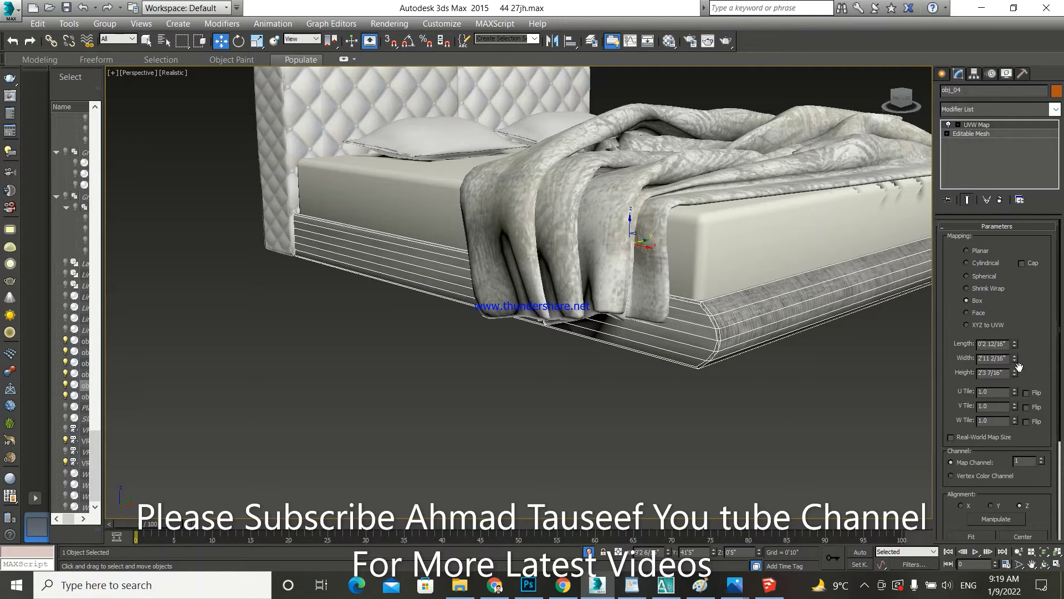
pyautogui.moveTo(1016, 373); pyautogui.dragTo(994, 161)
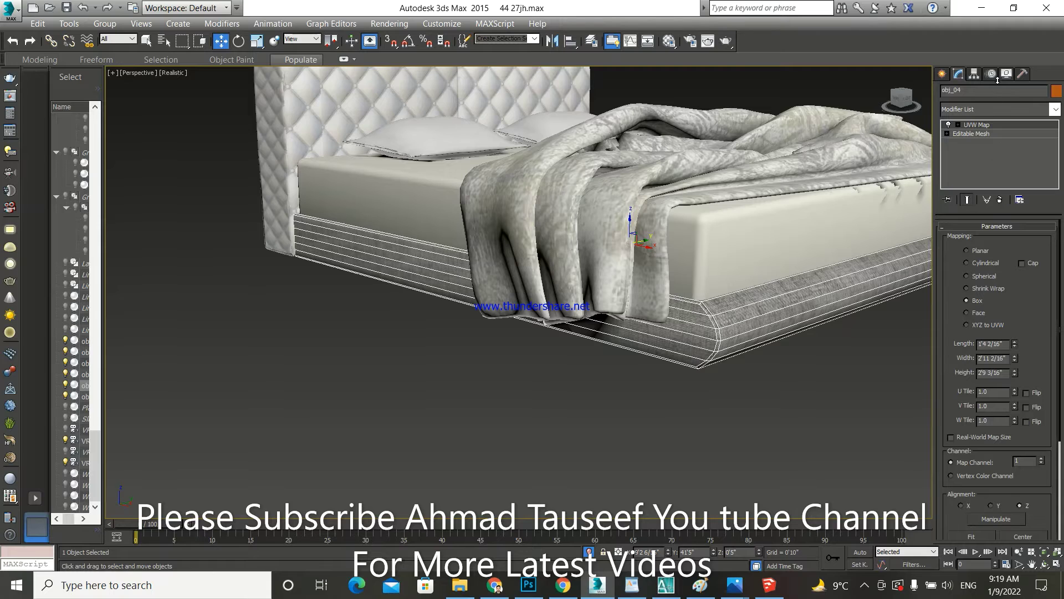
pyautogui.moveTo(998, 79); pyautogui.dragTo(970, 114)
pyautogui.moveTo(1016, 344); pyautogui.dragTo(1020, 327)
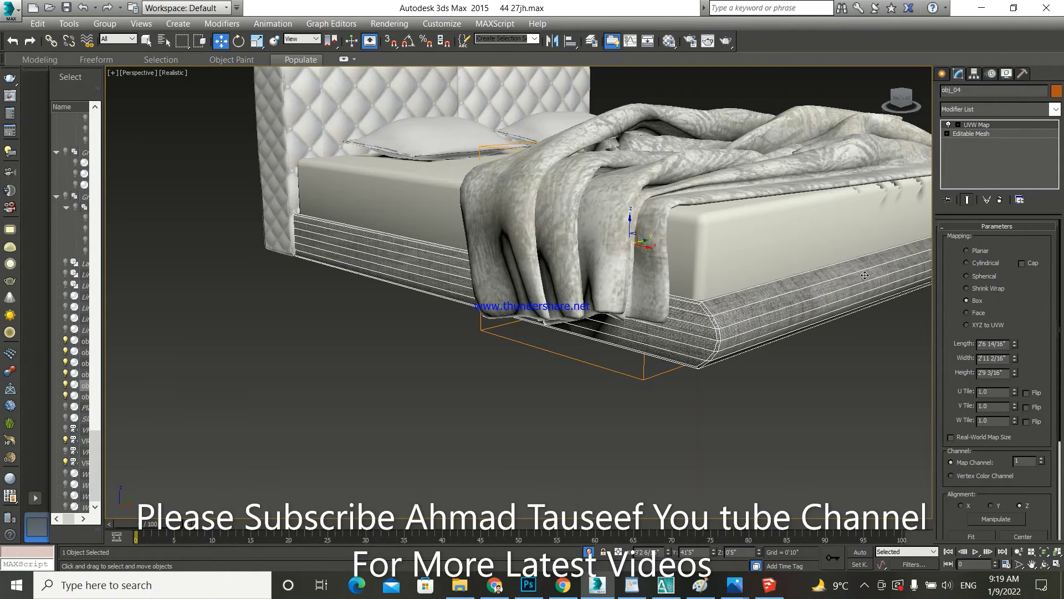
pyautogui.keyDown('alt'); pyautogui.moveTo(865, 275); pyautogui.dragTo(720, 269, button='middle'); pyautogui.keyUp('alt')
# Step: Group the six bed objects into Group051
pyautogui.scroll(-5, 686, 302)
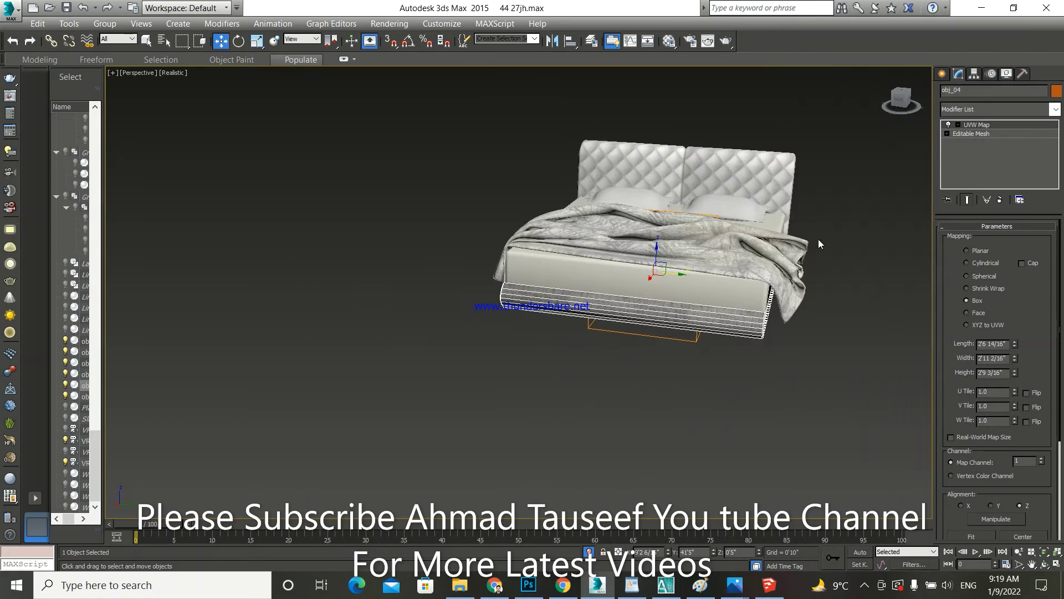
pyautogui.click(940, 75)
pyautogui.click(861, 207)
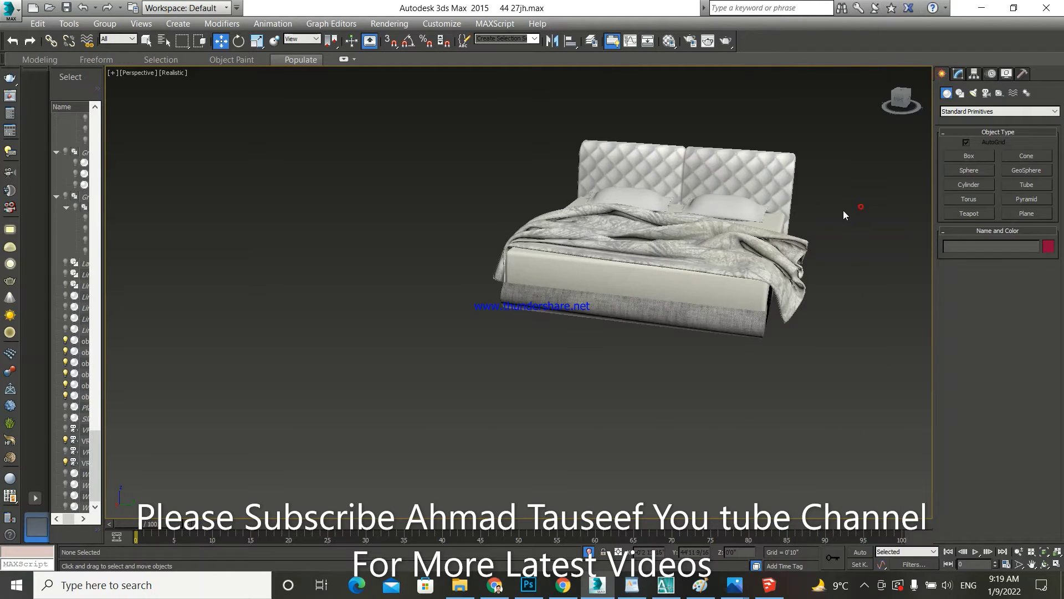
pyautogui.moveTo(487, 359); pyautogui.dragTo(480, 361)
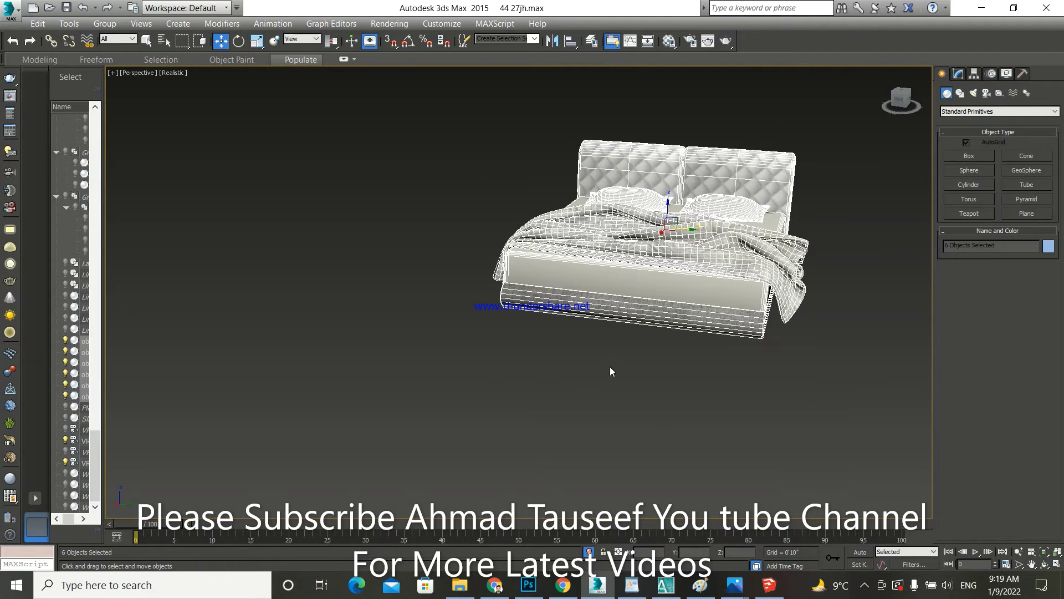
pyautogui.click(106, 24)
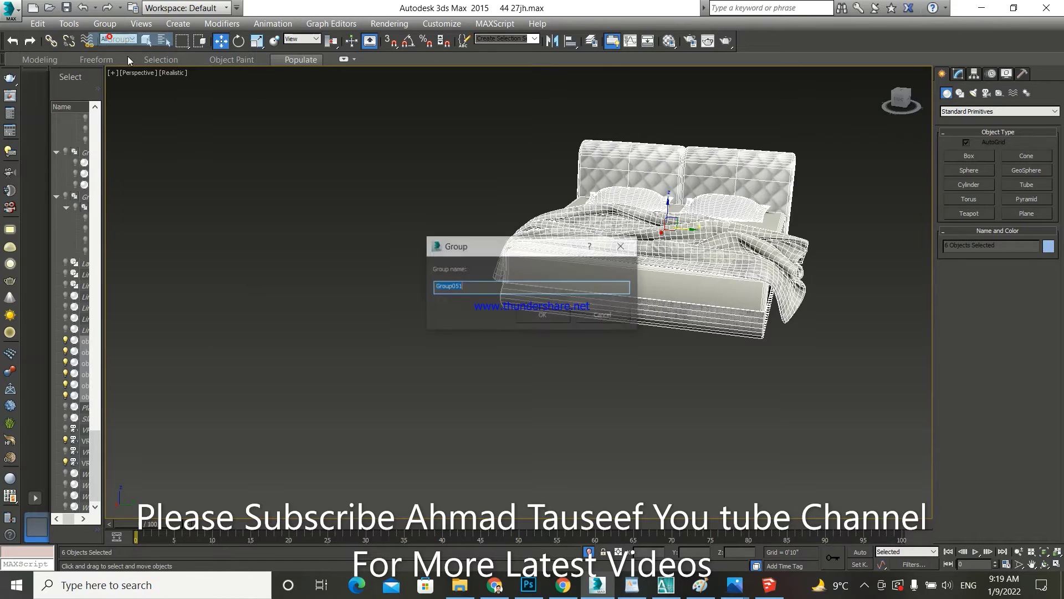
pyautogui.click(538, 316)
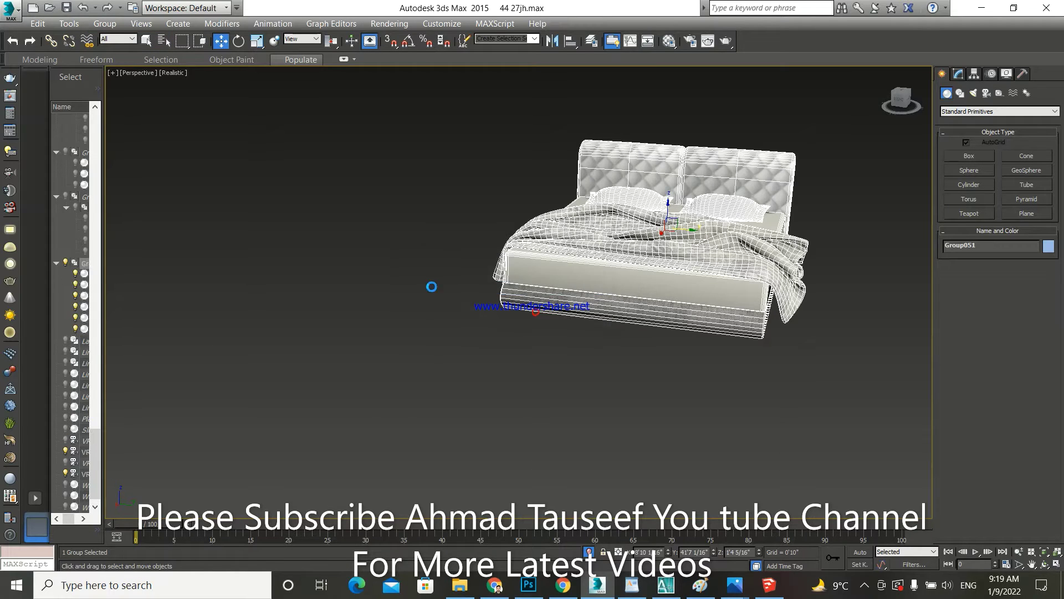
pyautogui.click(430, 287)
# Step: Unhide all house objects, then hide the upper floor and roof
pyautogui.rightClick(381, 254)
pyautogui.click(407, 194)
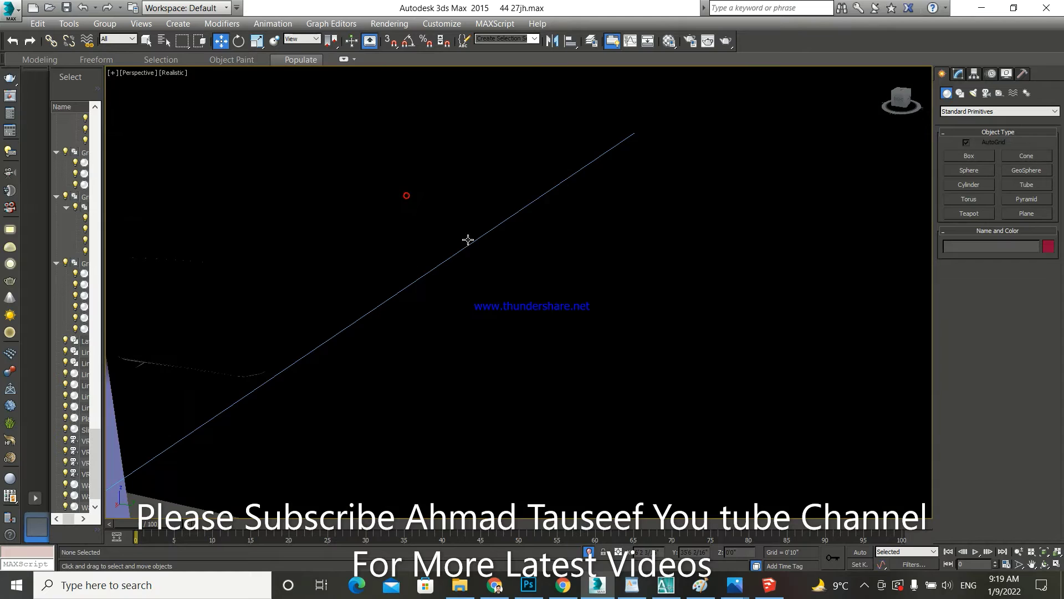
pyautogui.scroll(-3, 559, 223)
pyautogui.click(554, 201)
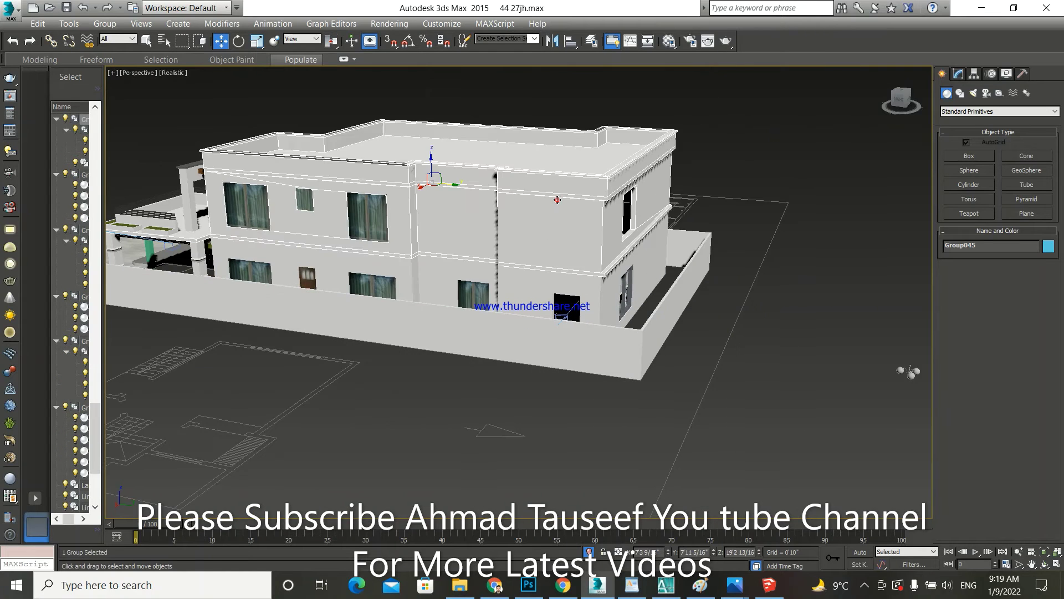
pyautogui.rightClick(557, 203)
pyautogui.click(621, 154)
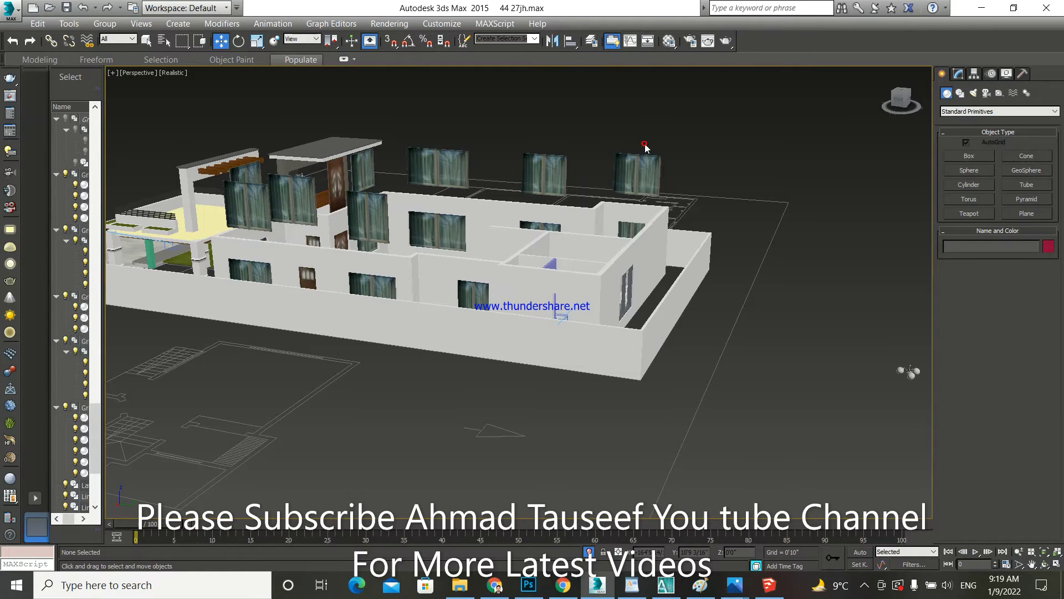
# Step: Unhide the door and bed, zoom in on the bedroom and select the door group
pyautogui.scroll(3, 560, 261)
pyautogui.scroll(2, 561, 260)
pyautogui.keyDown('alt'); pyautogui.moveTo(561, 261); pyautogui.dragTo(586, 247, button='middle'); pyautogui.keyUp('alt')
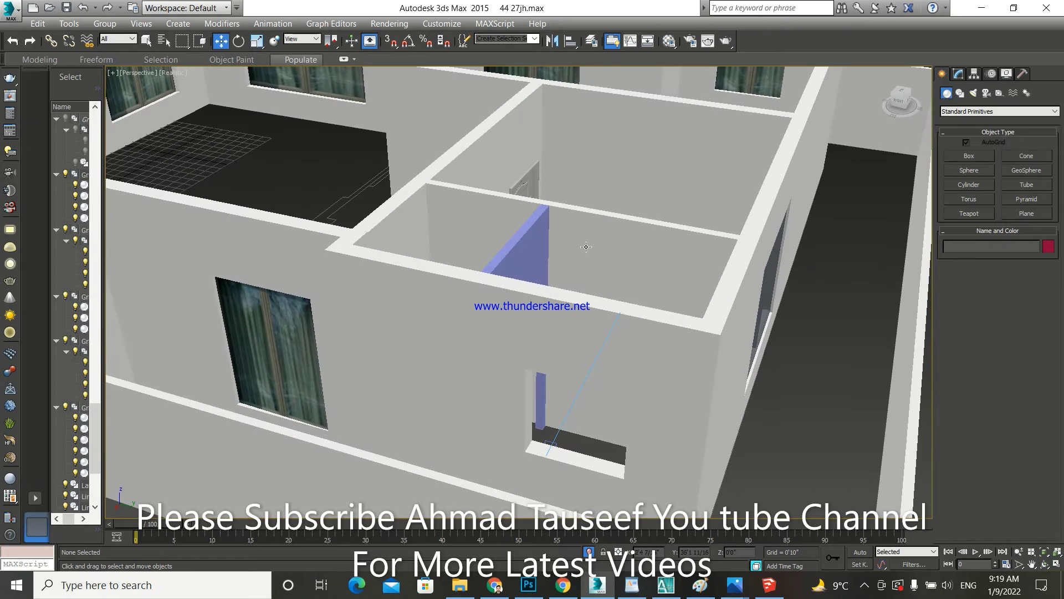
pyautogui.rightClick(587, 244)
pyautogui.click(614, 199)
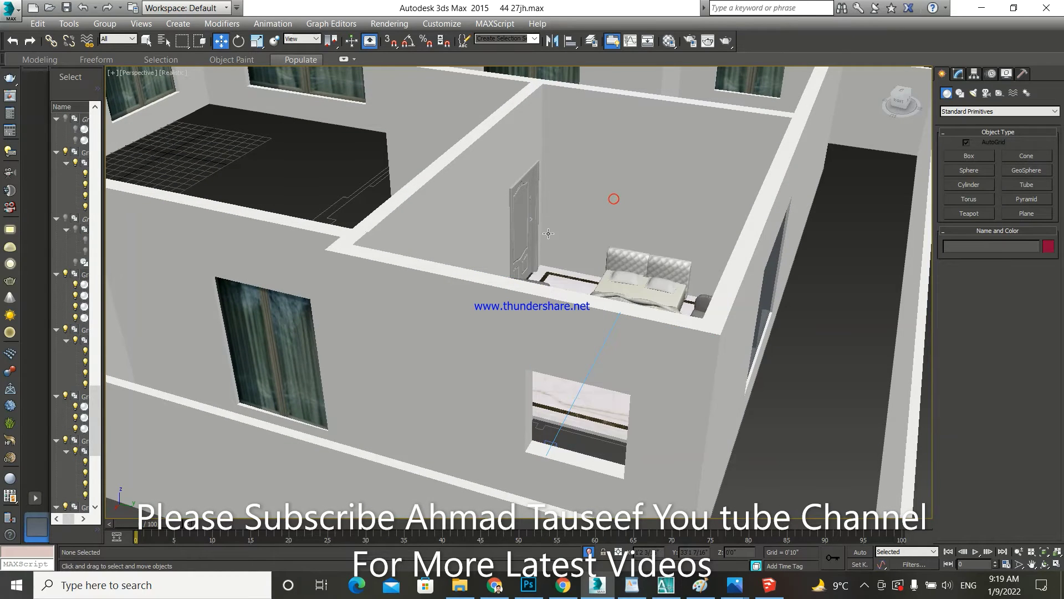
pyautogui.scroll(5, 554, 244)
pyautogui.scroll(1, 537, 252)
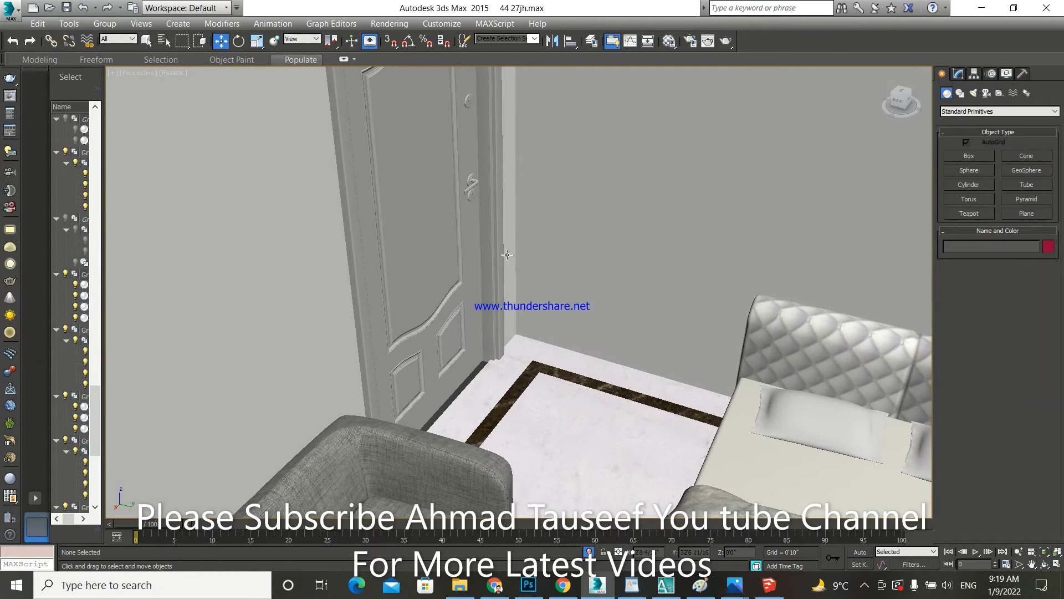
pyautogui.scroll(-5, 489, 255)
pyautogui.scroll(4, 477, 240)
pyautogui.scroll(2, 469, 238)
pyautogui.scroll(1, 468, 238)
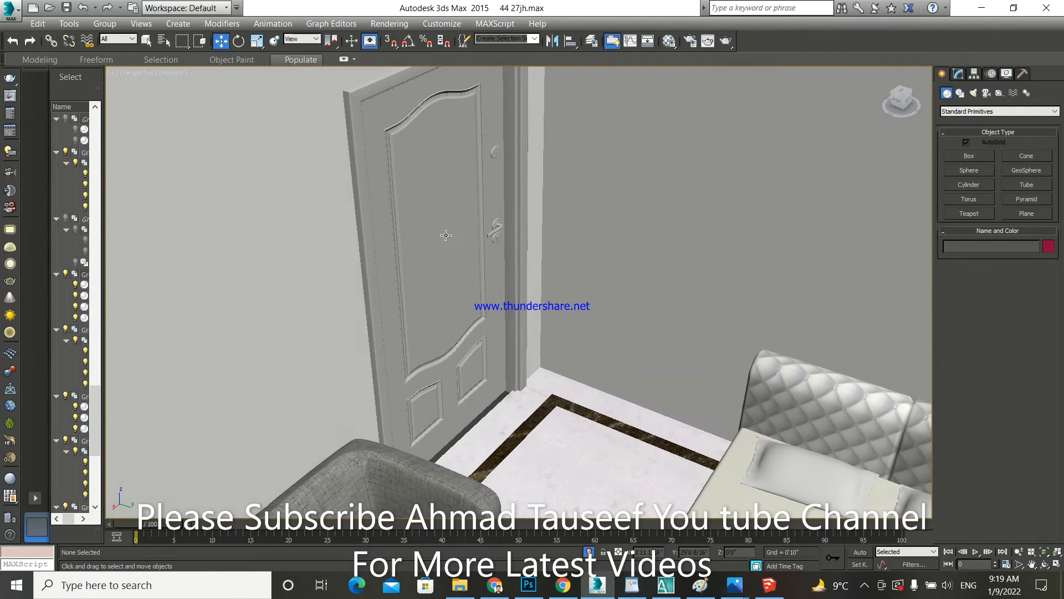
pyautogui.scroll(1, 435, 229)
pyautogui.scroll(1, 433, 230)
pyautogui.click(433, 230)
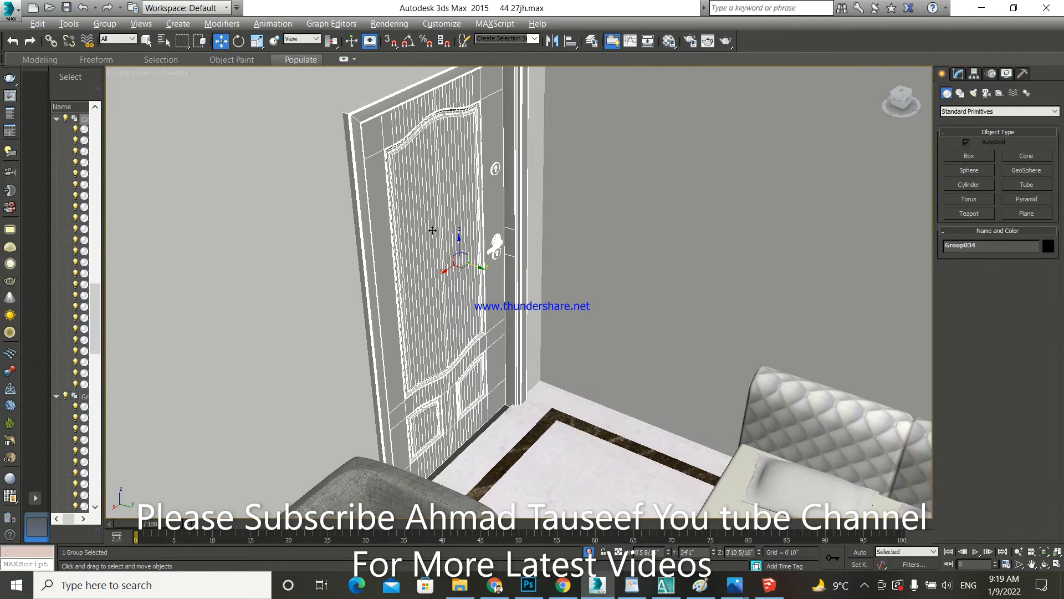
# Step: Isolate the door group with Alt+Q and deselect it
pyautogui.hotkey('alt', 'q')
pyautogui.scroll(2, 480, 249)
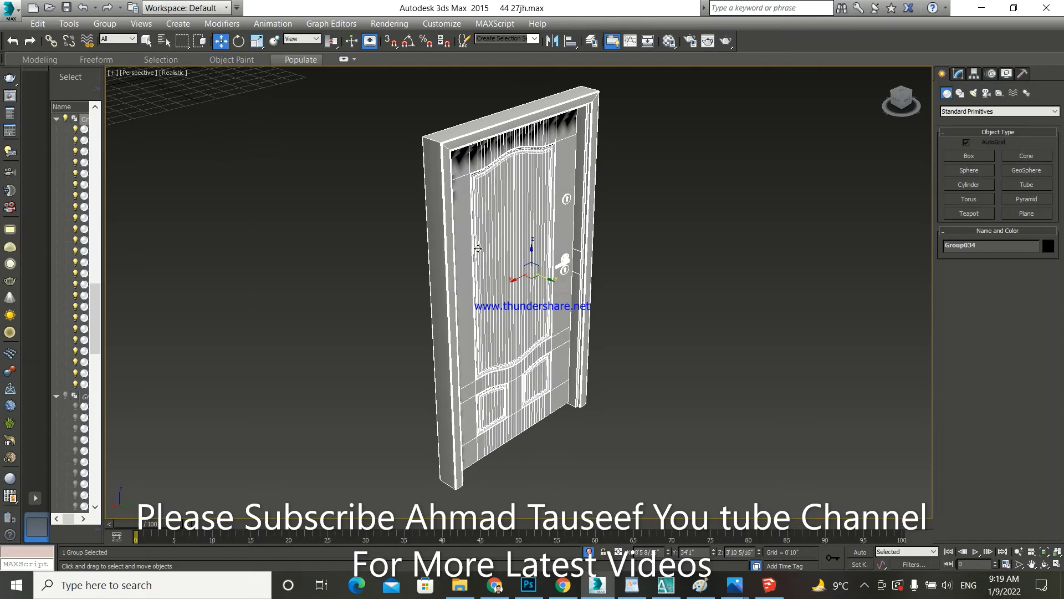
pyautogui.scroll(1, 481, 249)
pyautogui.click(612, 258)
pyautogui.scroll(4, 546, 278)
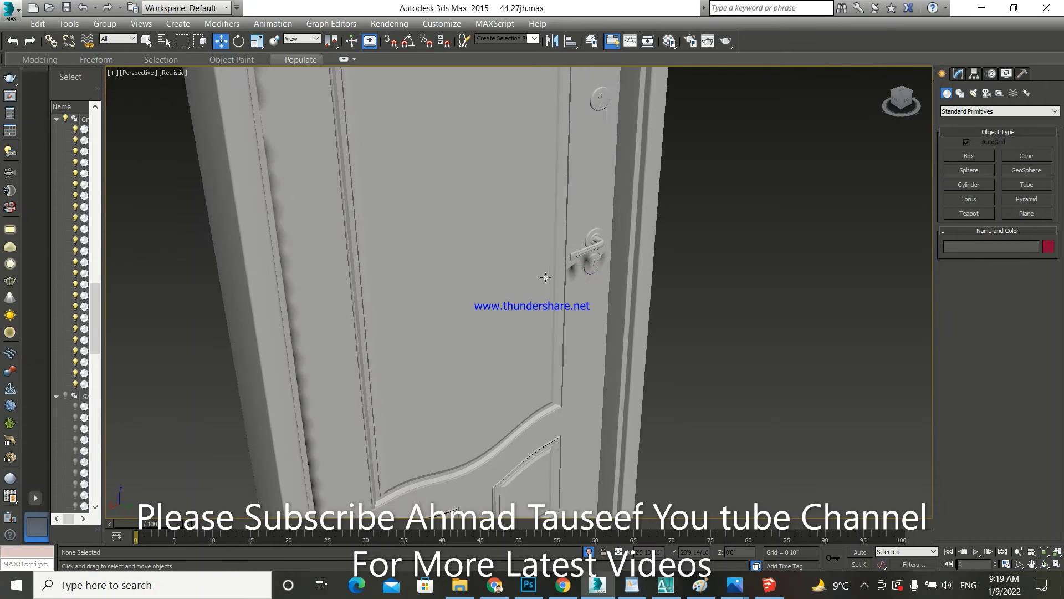
# Step: Apply the brown wood material to the door panel and the door frame
pyautogui.press('m')
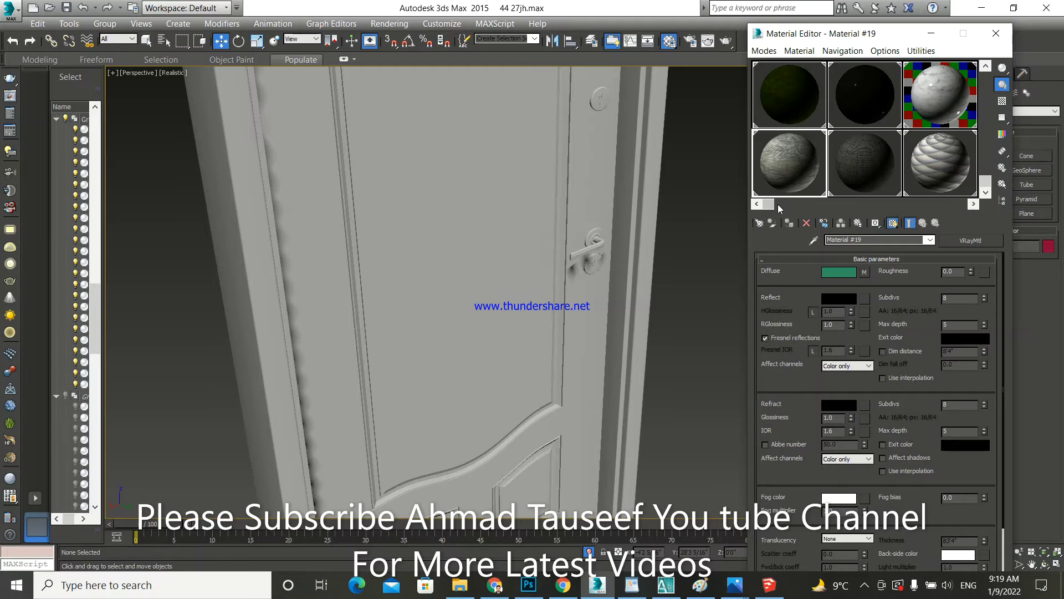
pyautogui.moveTo(773, 203); pyautogui.dragTo(934, 194)
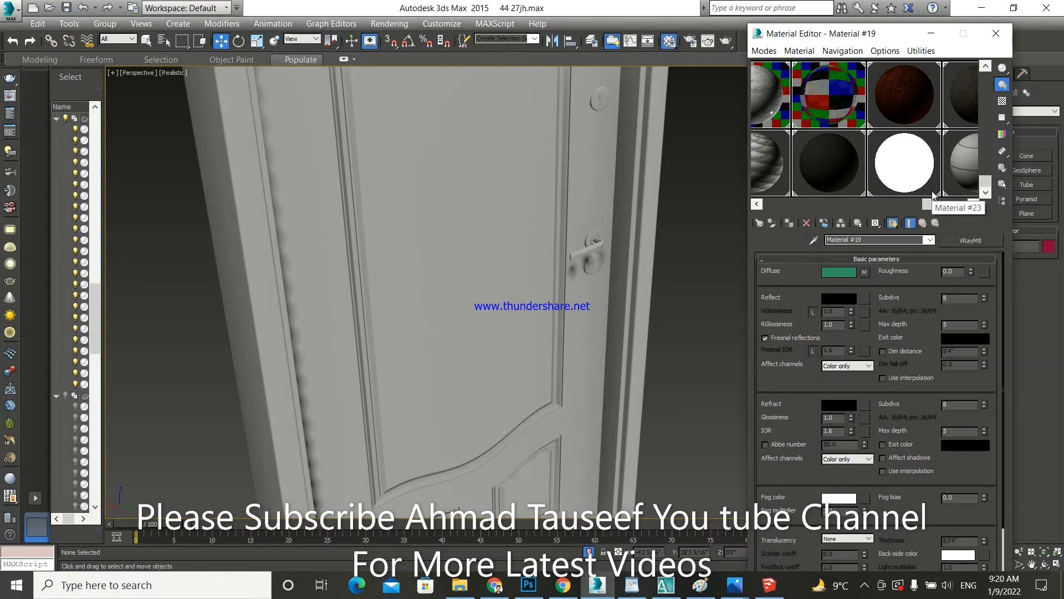
pyautogui.click(899, 104)
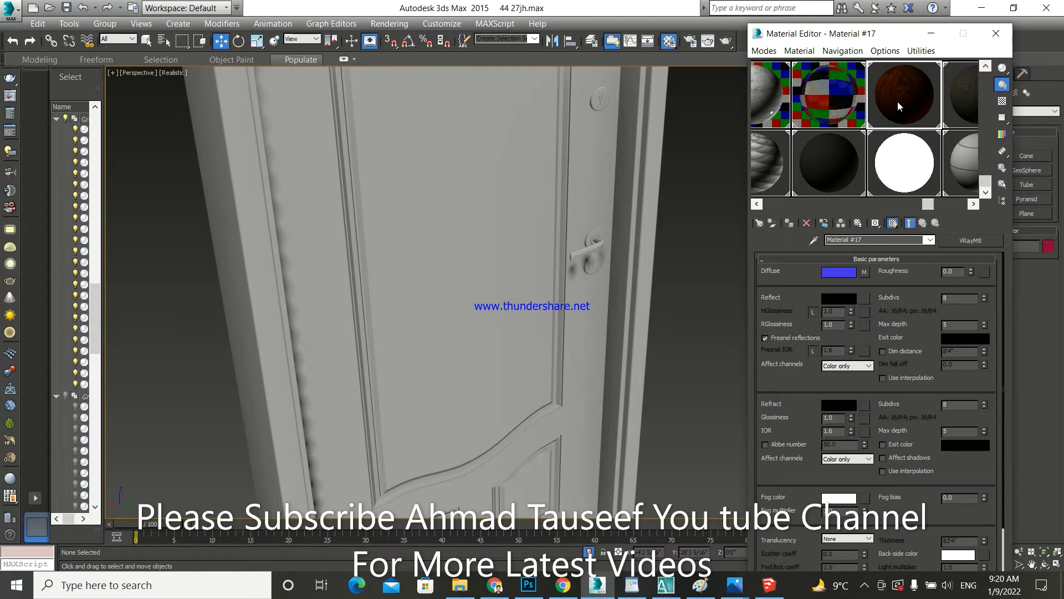
pyautogui.moveTo(897, 100); pyautogui.dragTo(617, 332)
pyautogui.scroll(-5, 555, 287)
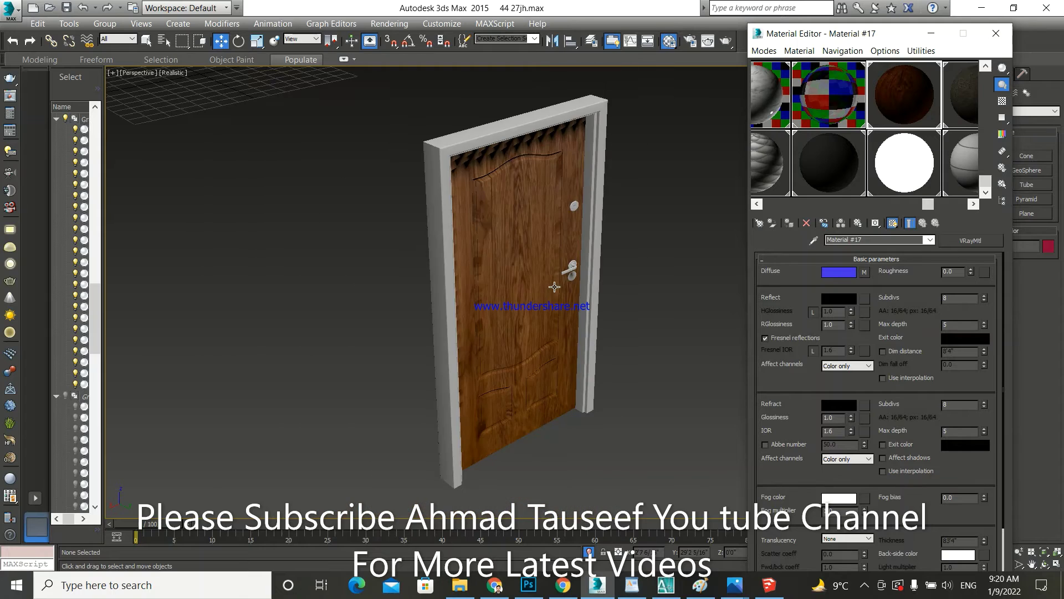
pyautogui.keyDown('alt'); pyautogui.moveTo(554, 287); pyautogui.dragTo(519, 289, button='middle'); pyautogui.keyUp('alt')
pyautogui.scroll(5, 519, 289)
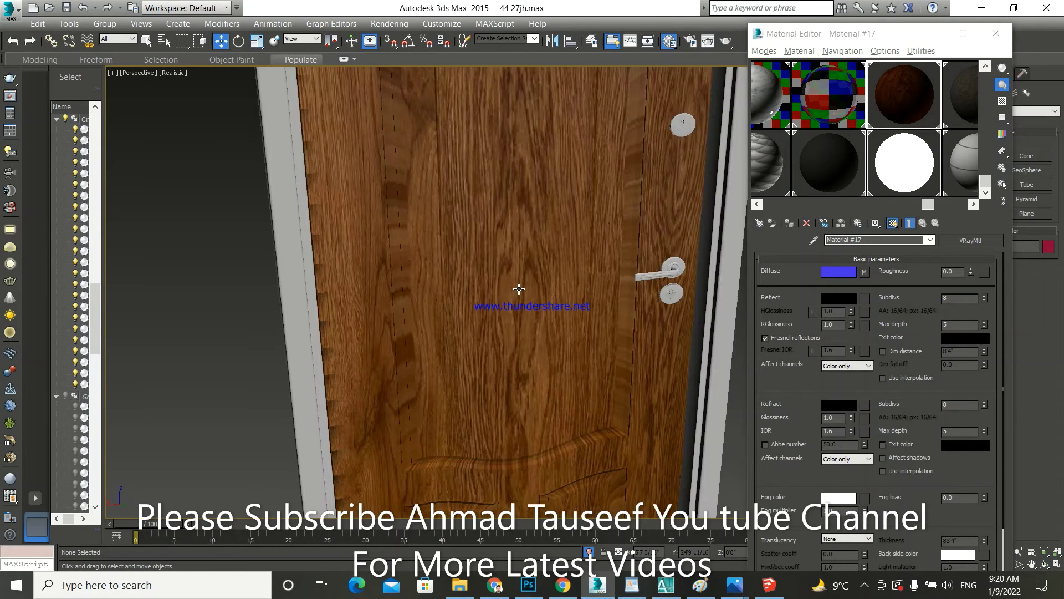
pyautogui.scroll(-4, 522, 298)
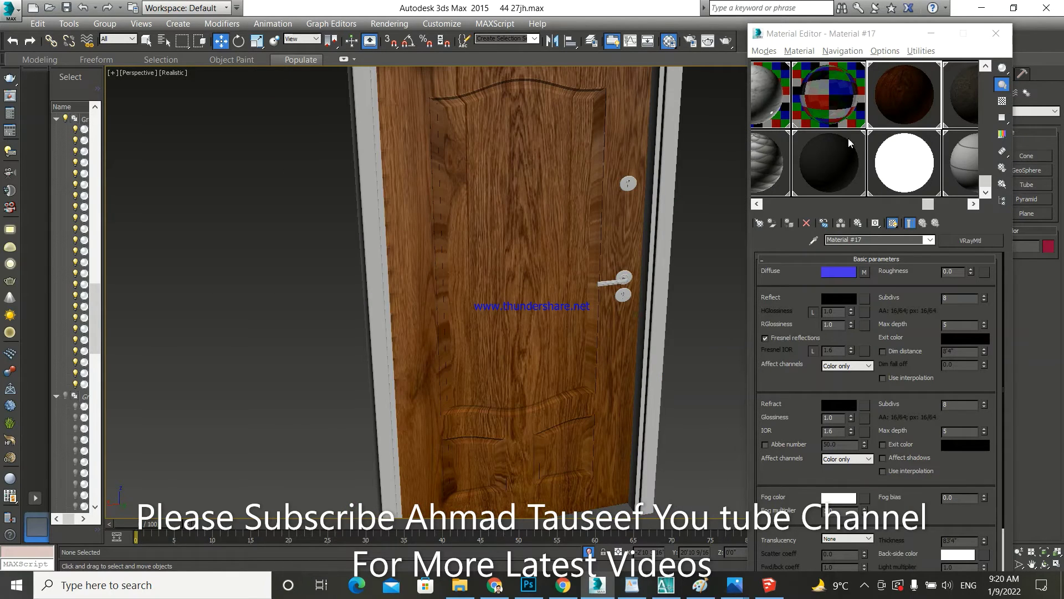
pyautogui.moveTo(904, 97); pyautogui.dragTo(659, 301)
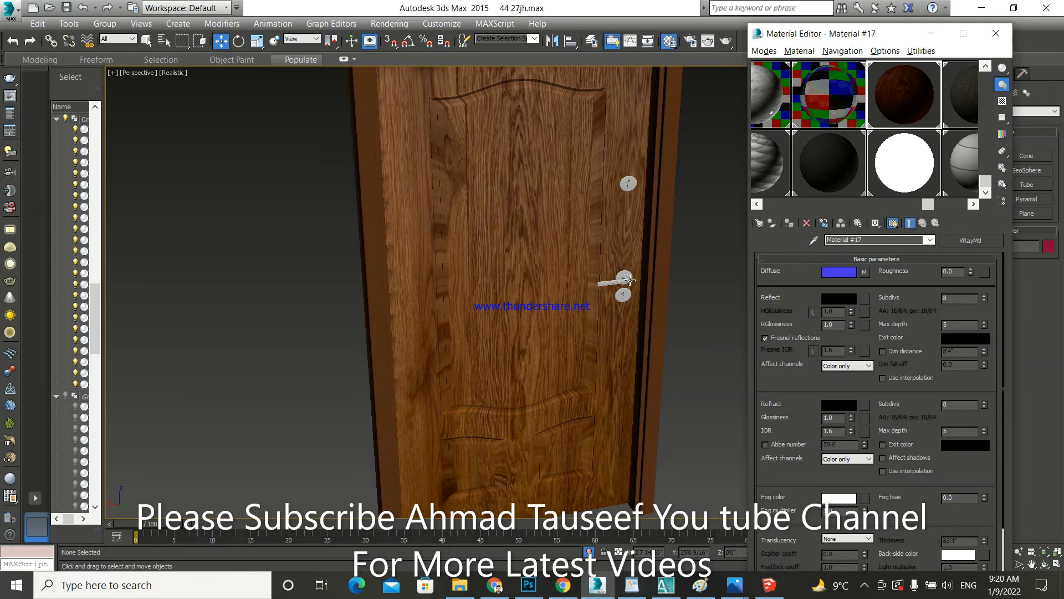
# Step: Orbit around the wooden door to inspect it and the handle, then scroll the material samples
pyautogui.scroll(-3, 658, 300)
pyautogui.moveTo(658, 299)
pyautogui.keyDown('alt'); pyautogui.mouseDown(button='middle')
pyautogui.moveTo(622, 272)
pyautogui.moveTo(602, 280)
pyautogui.mouseUp(button='middle'); pyautogui.keyUp('alt')
pyautogui.scroll(5, 595, 281)
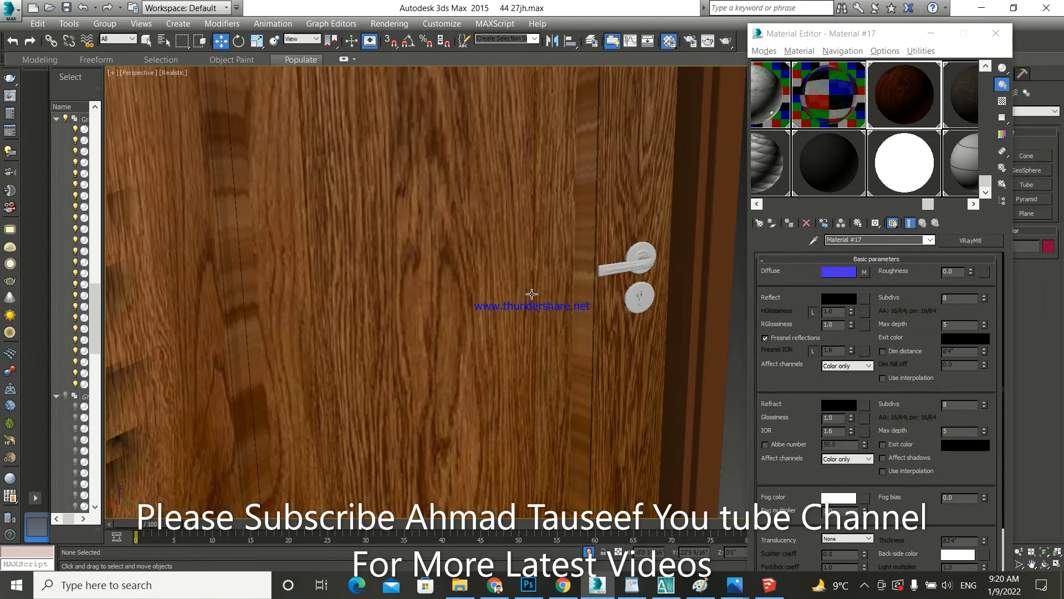
pyautogui.scroll(-5, 528, 297)
pyautogui.moveTo(523, 299)
pyautogui.keyDown('alt'); pyautogui.mouseDown(button='middle')
pyautogui.moveTo(497, 295)
pyautogui.moveTo(504, 300)
pyautogui.moveTo(487, 304)
pyautogui.mouseUp(button='middle'); pyautogui.keyUp('alt')
pyautogui.scroll(2, 441, 302)
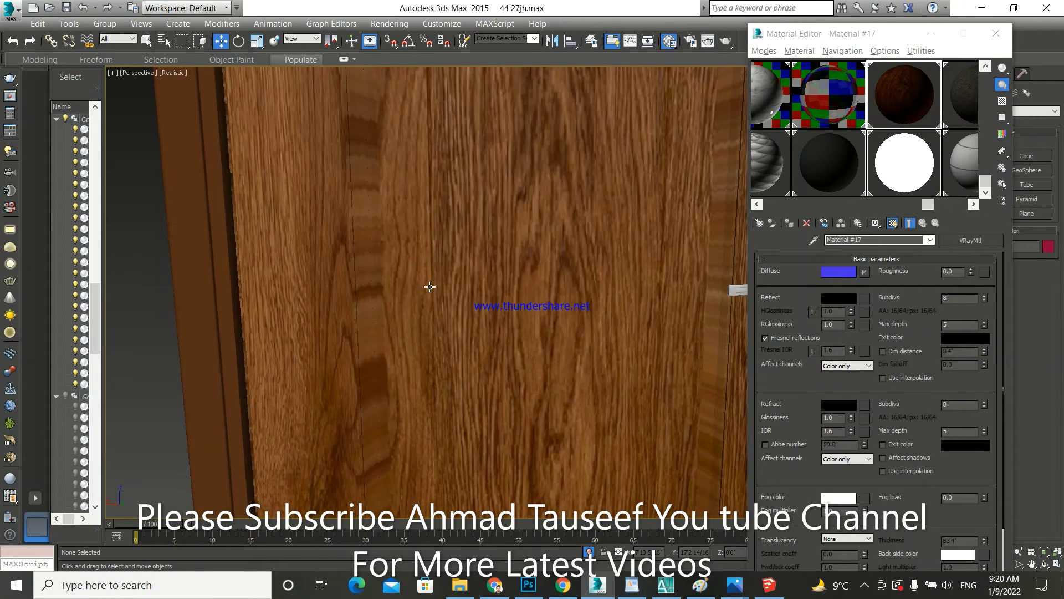
pyautogui.scroll(-6, 437, 278)
pyautogui.keyDown('alt'); pyautogui.moveTo(460, 294); pyautogui.dragTo(471, 291, button='middle'); pyautogui.keyUp('alt')
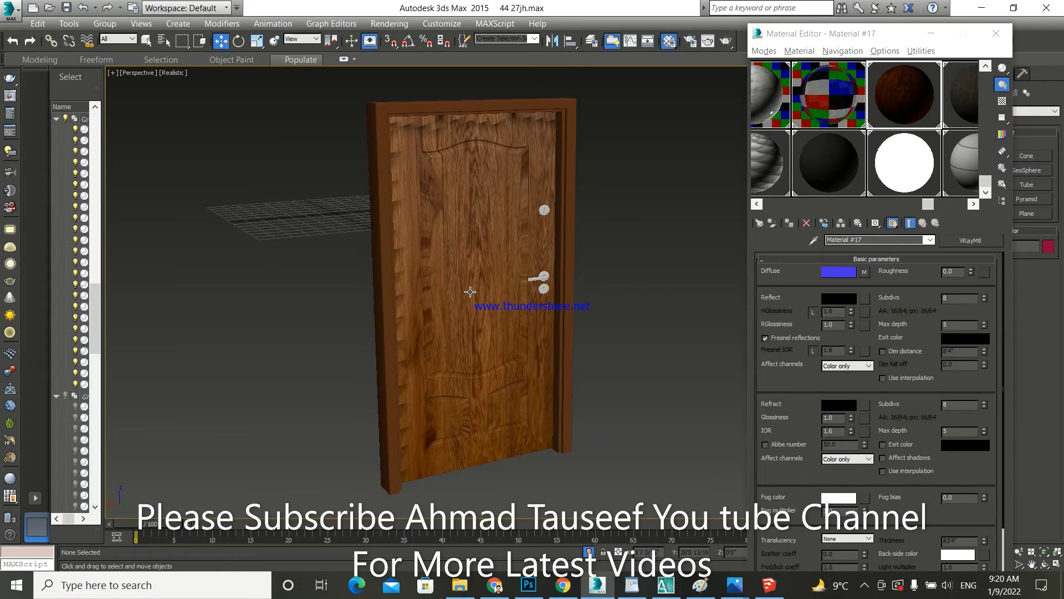
pyautogui.scroll(4, 488, 277)
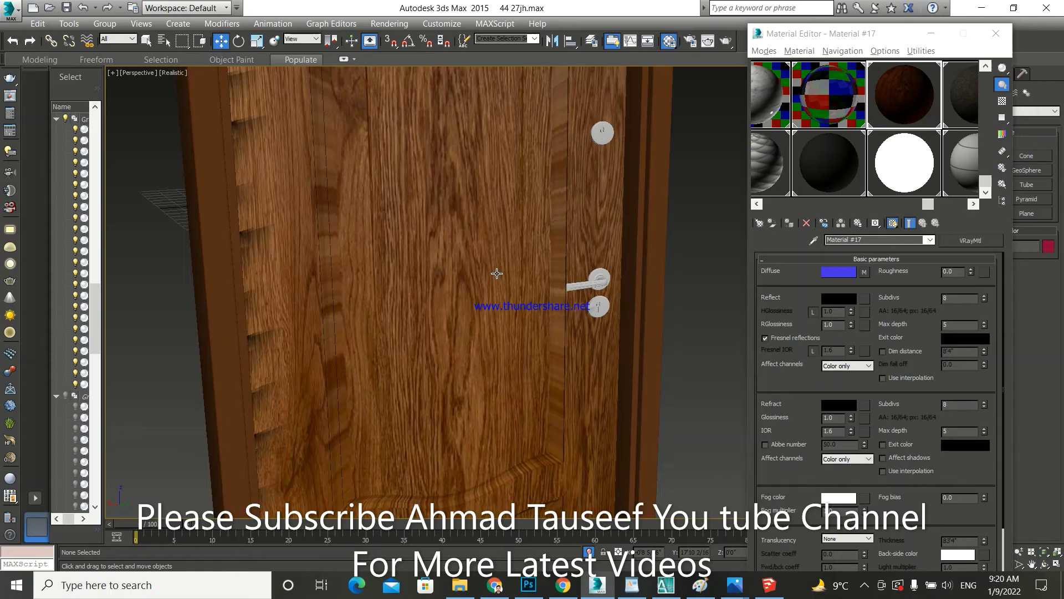
pyautogui.click(973, 204)
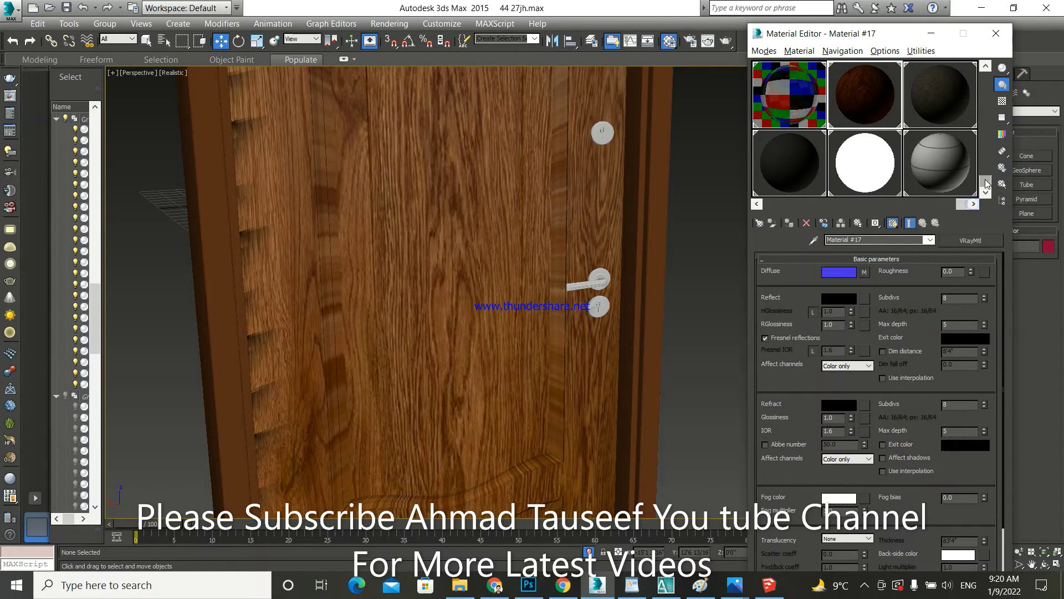
pyautogui.moveTo(986, 184)
pyautogui.mouseDown()
pyautogui.moveTo(992, 115)
pyautogui.moveTo(992, 128)
pyautogui.mouseUp()
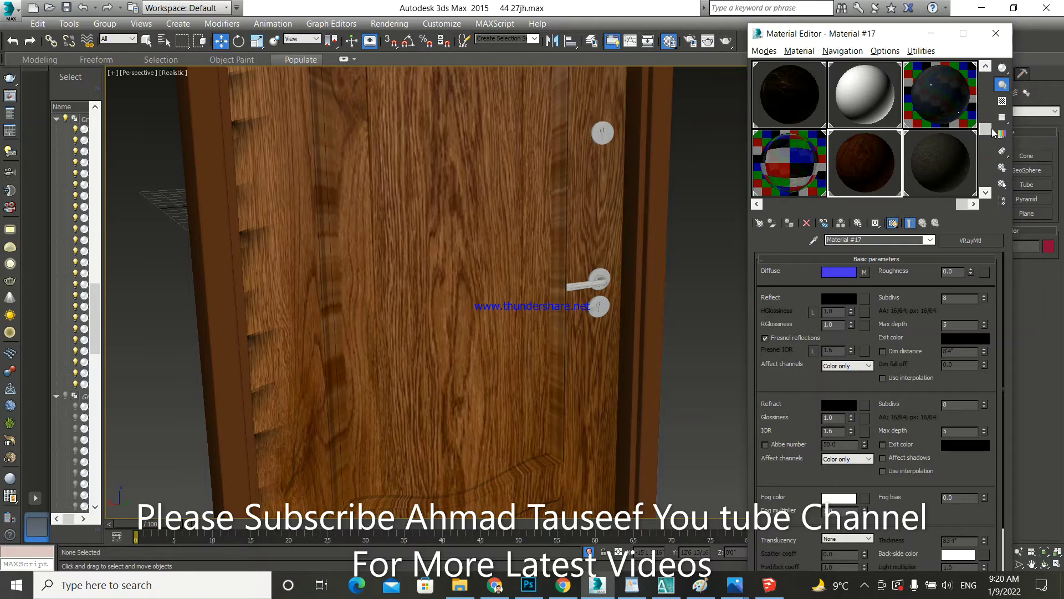
# Step: Replace Material #18 with the Champagne Gold VRayMtl from the Champagne Gold.mat library
pyautogui.click(951, 175)
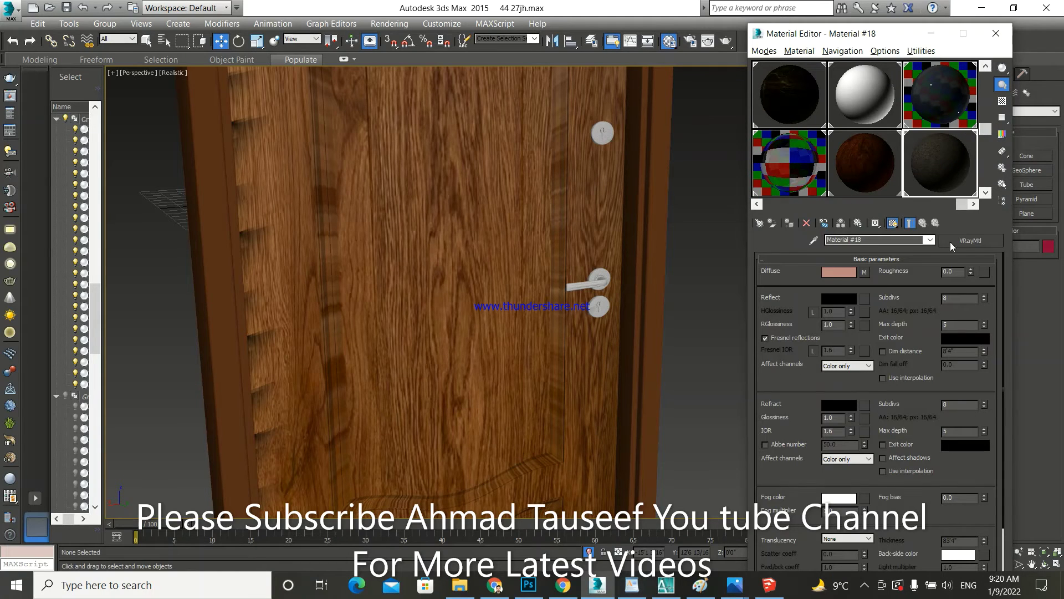
pyautogui.click(978, 241)
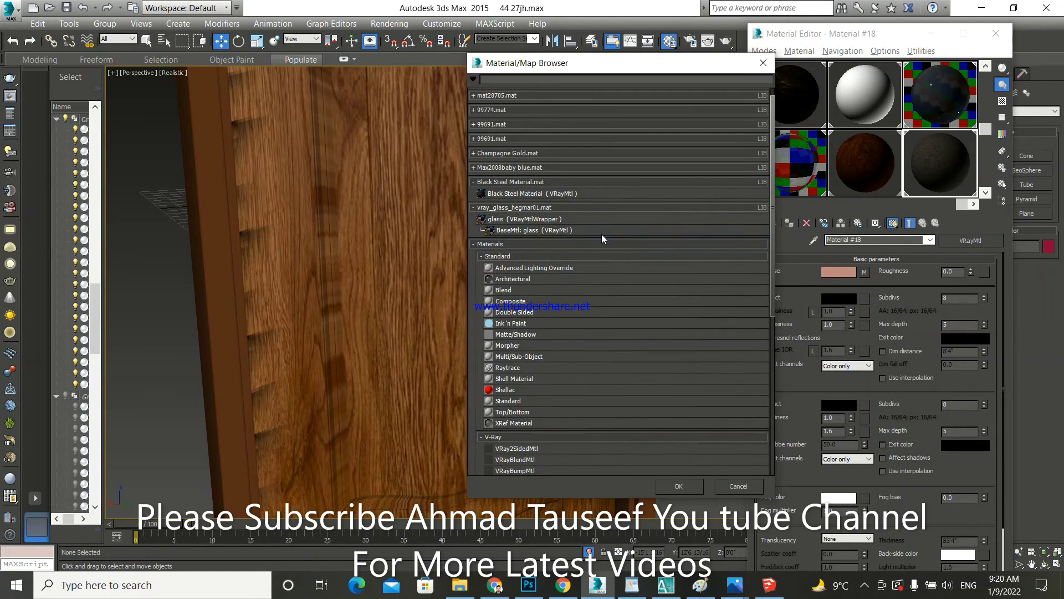
pyautogui.click(474, 153)
pyautogui.click(494, 165)
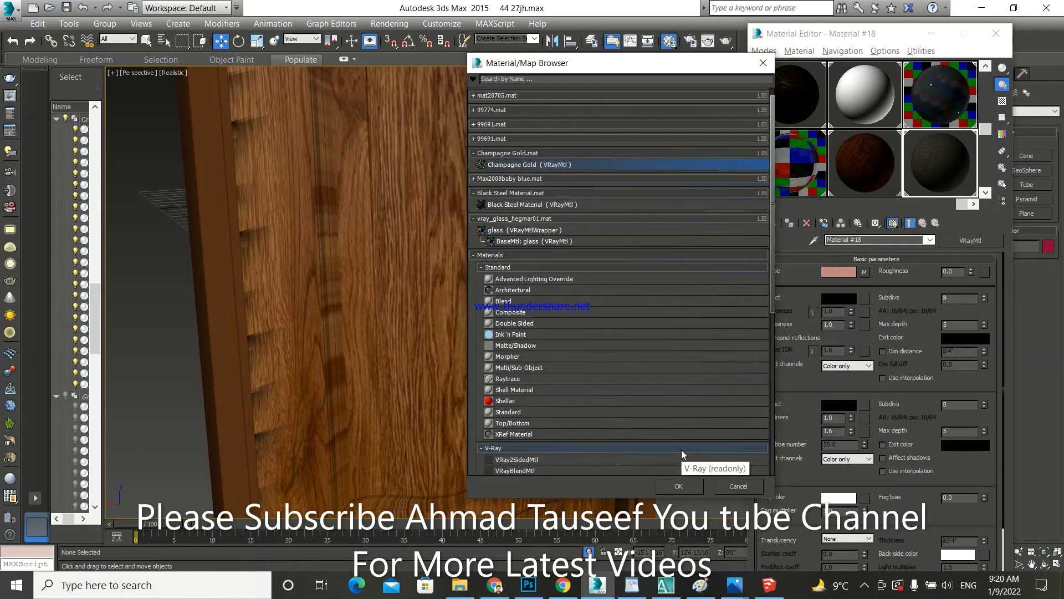
pyautogui.moveTo(527, 68); pyautogui.dragTo(808, 83)
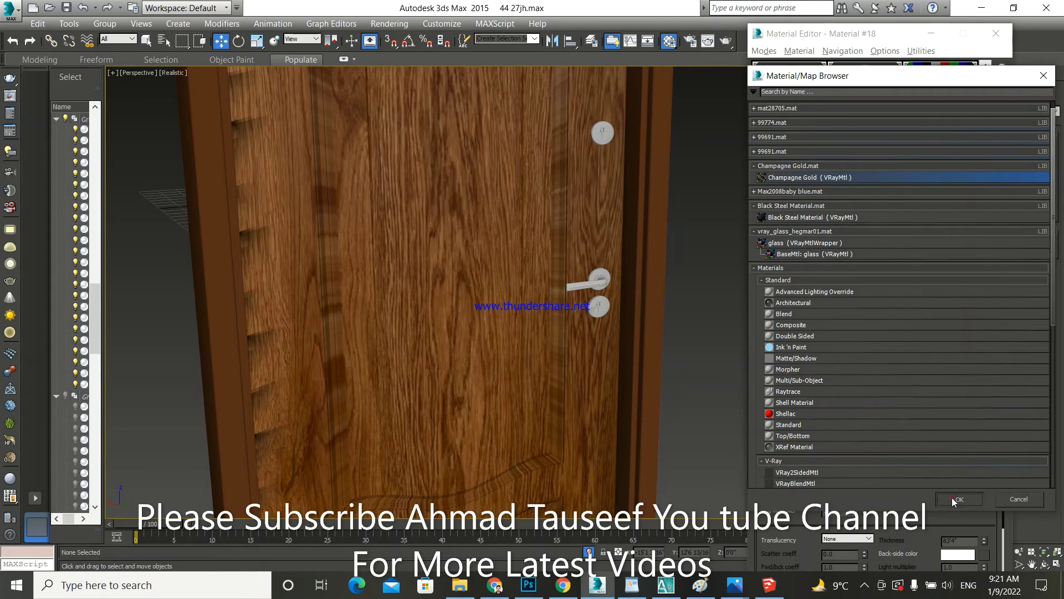
pyautogui.click(958, 499)
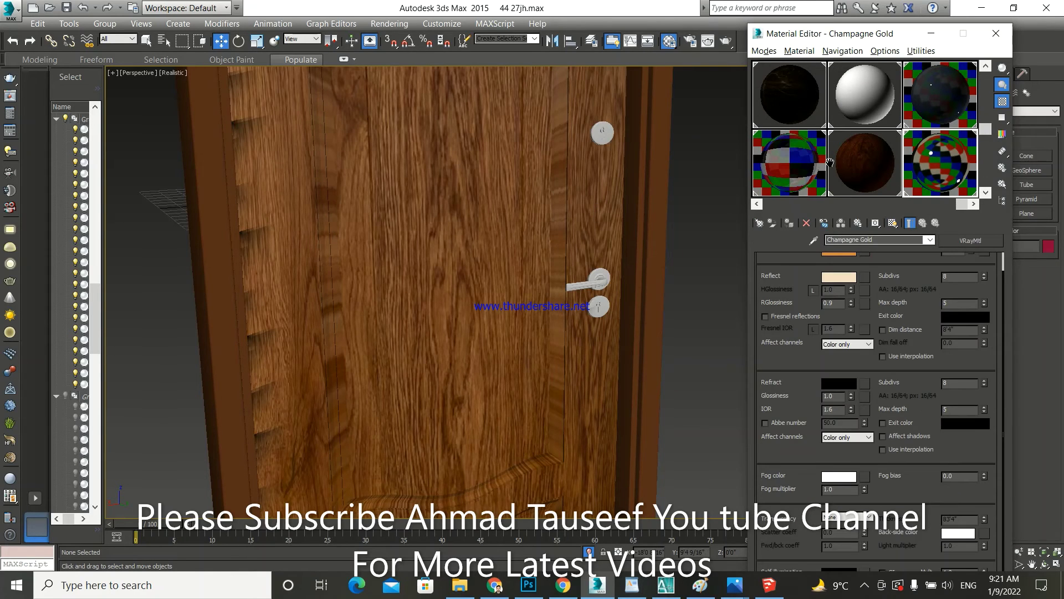
# Step: Apply Champagne Gold to the door handle and the rosette behind it
pyautogui.moveTo(930, 171)
pyautogui.mouseDown()
pyautogui.moveTo(687, 272)
pyautogui.moveTo(601, 284)
pyautogui.mouseUp()
pyautogui.scroll(2, 600, 285)
pyautogui.scroll(2, 600, 284)
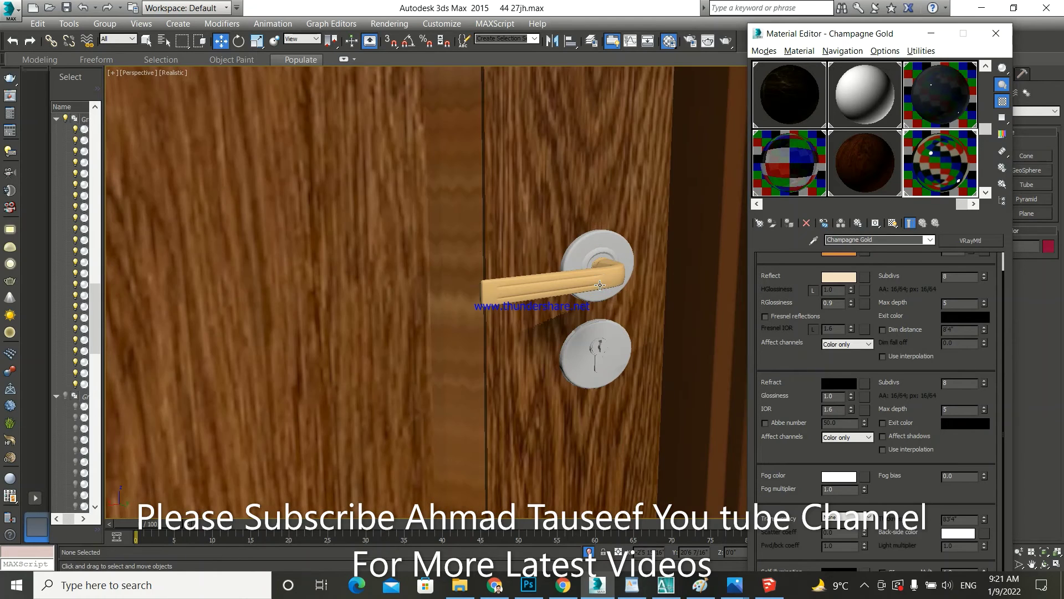
pyautogui.moveTo(924, 168); pyautogui.dragTo(612, 249)
pyautogui.scroll(3, 597, 372)
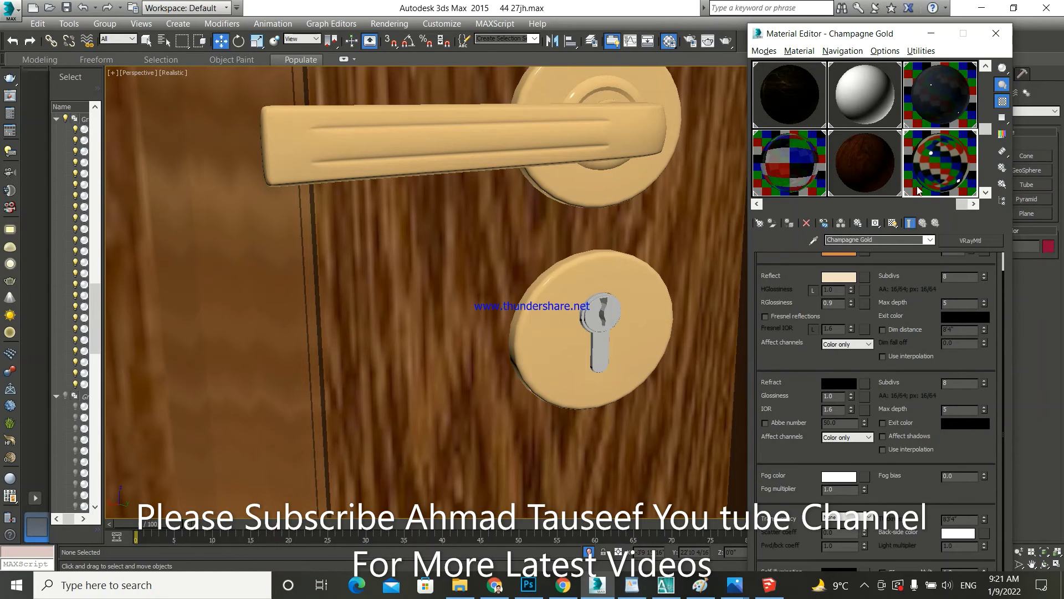
# Step: Apply Champagne Gold to the lower and upper keyhole plates and the keyhole insert
pyautogui.moveTo(943, 174); pyautogui.dragTo(614, 319)
pyautogui.scroll(-3, 569, 353)
pyautogui.scroll(-3, 565, 355)
pyautogui.scroll(-3, 565, 355)
pyautogui.scroll(3, 571, 241)
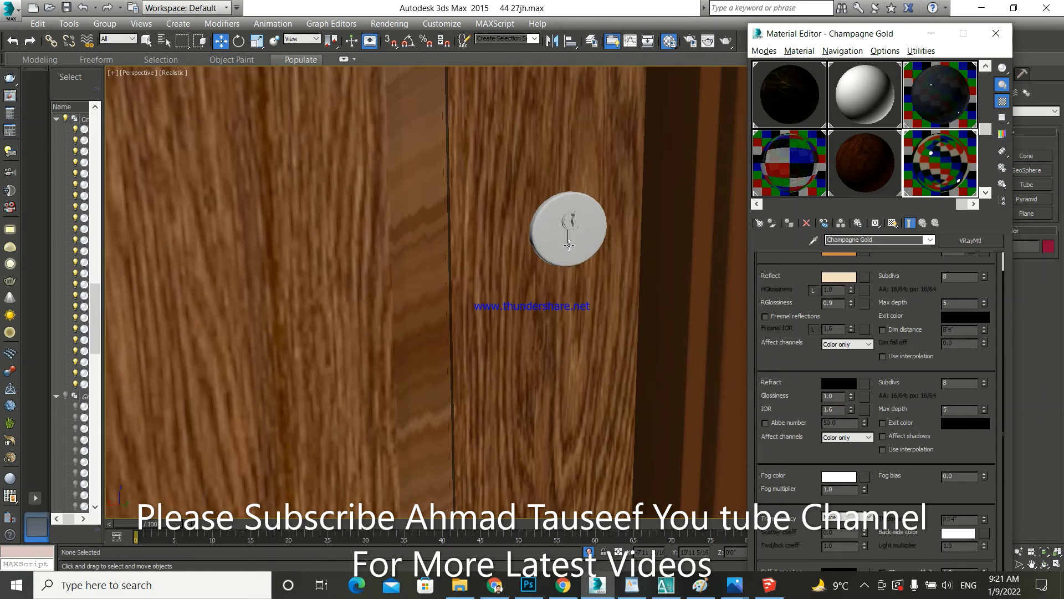
pyautogui.scroll(3, 572, 243)
pyautogui.scroll(3, 605, 182)
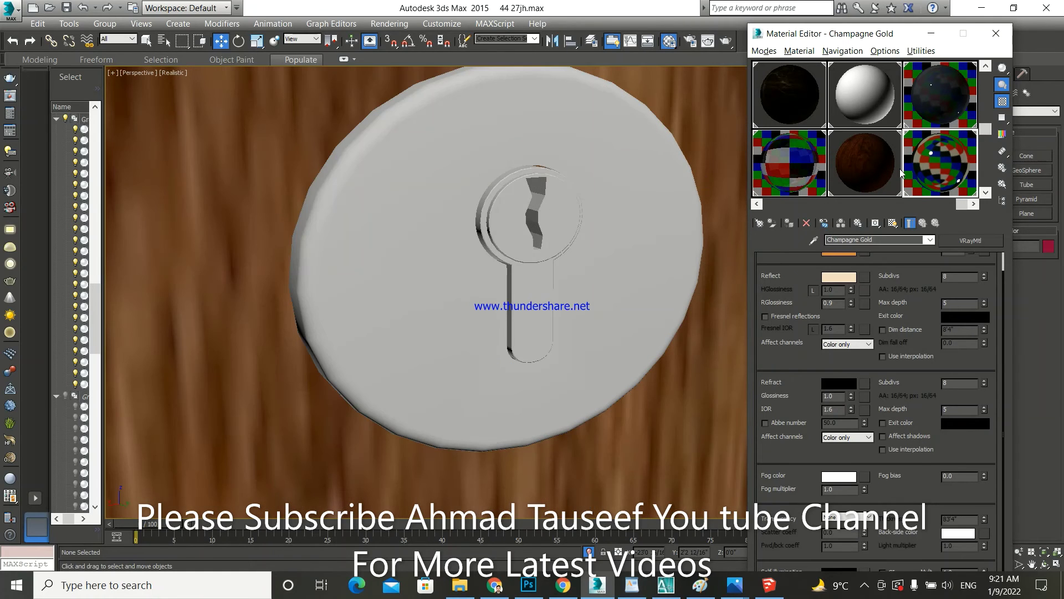
pyautogui.moveTo(706, 240); pyautogui.dragTo(620, 280)
pyautogui.moveTo(937, 166); pyautogui.dragTo(551, 245)
# Step: Group the whole wooden door and its gold fittings into Group052
pyautogui.click(997, 33)
pyautogui.scroll(-5, 619, 255)
pyautogui.scroll(-5, 619, 255)
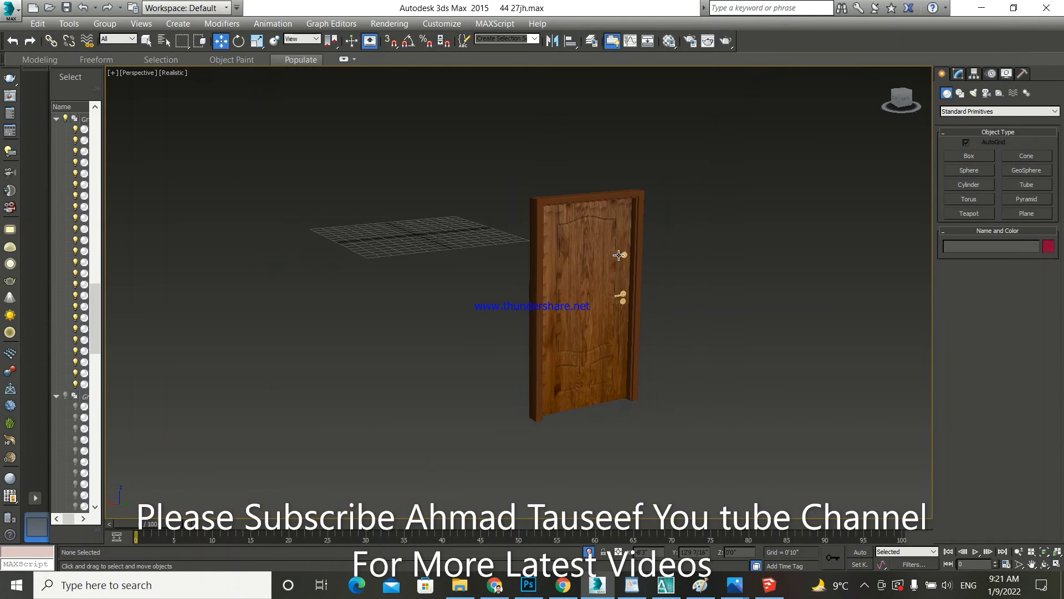
pyautogui.moveTo(664, 176); pyautogui.dragTo(478, 411)
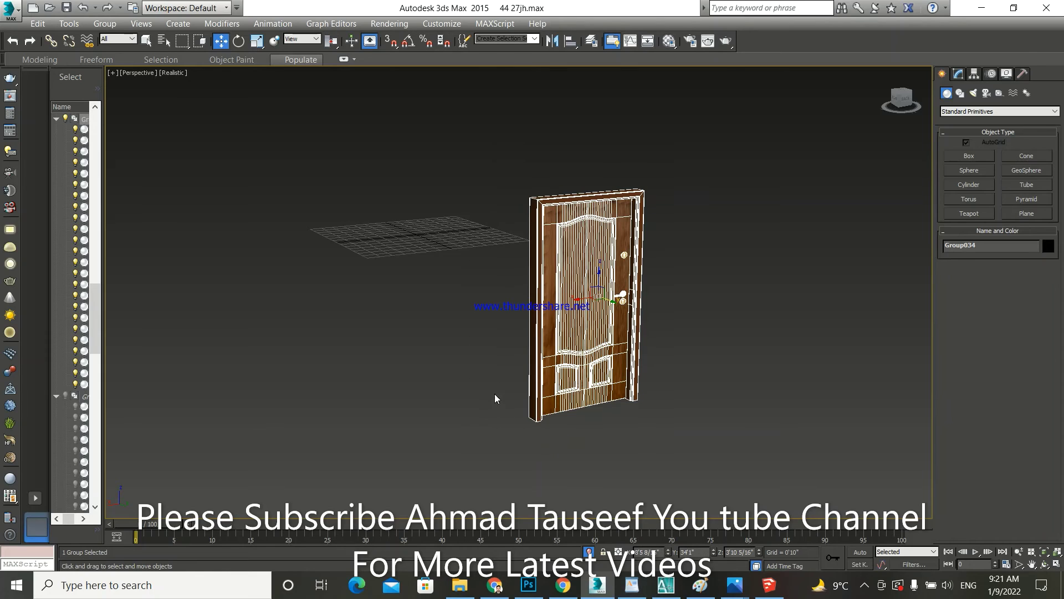
pyautogui.scroll(3, 495, 394)
pyautogui.scroll(3, 461, 310)
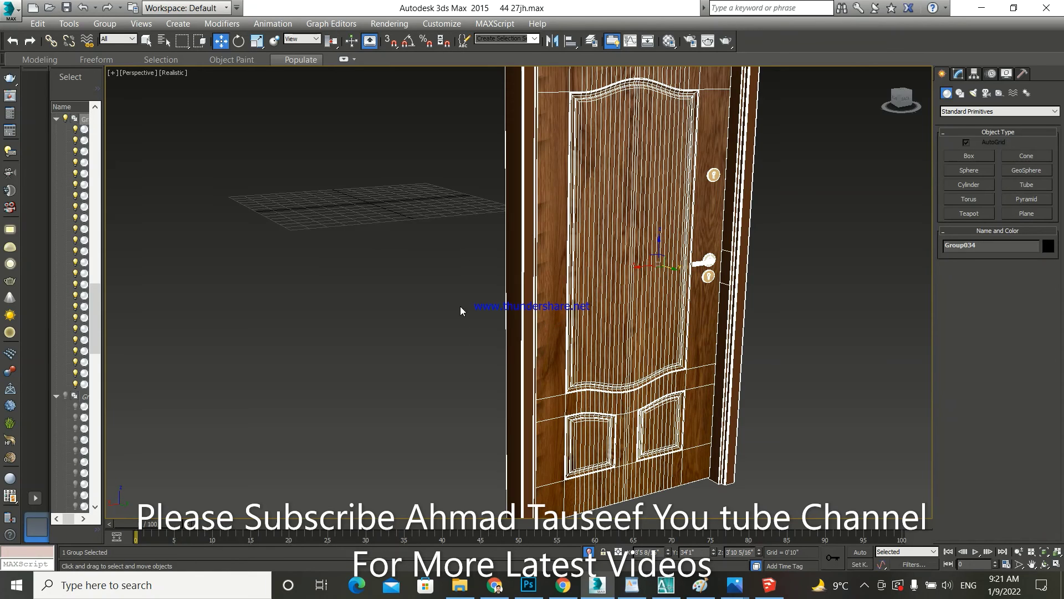
pyautogui.click(105, 24)
pyautogui.click(117, 39)
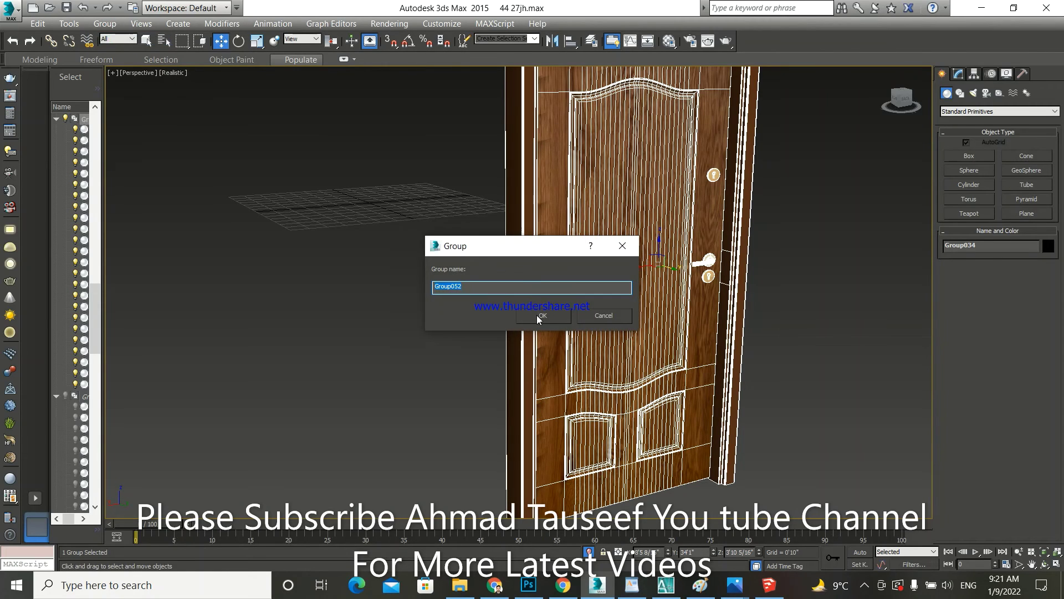
pyautogui.click(557, 324)
pyautogui.click(459, 300)
pyautogui.rightClick(457, 300)
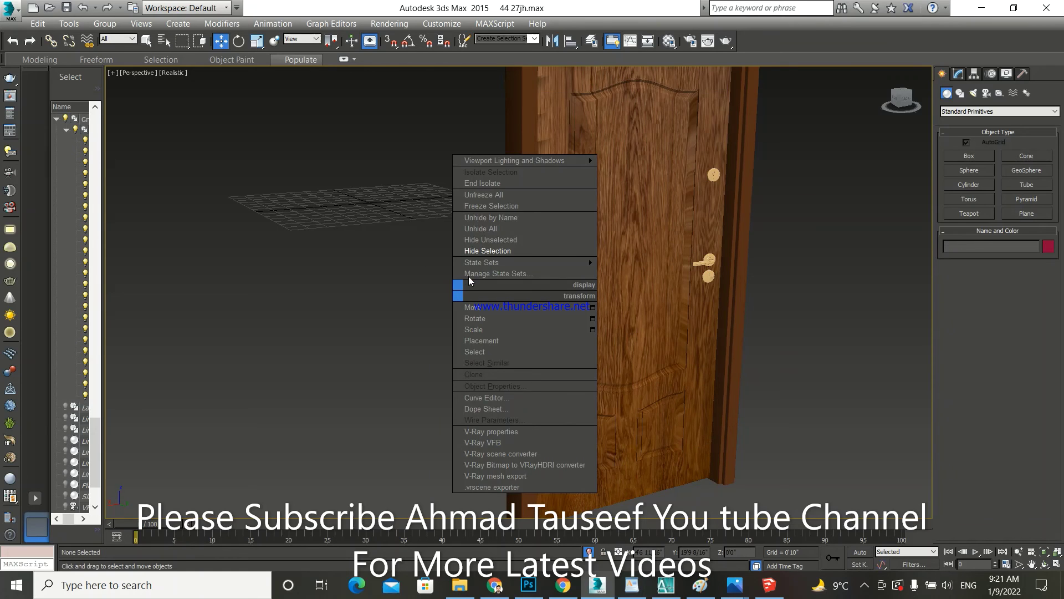
# Step: Unhide the whole house, then hide the upper floor
pyautogui.click(485, 228)
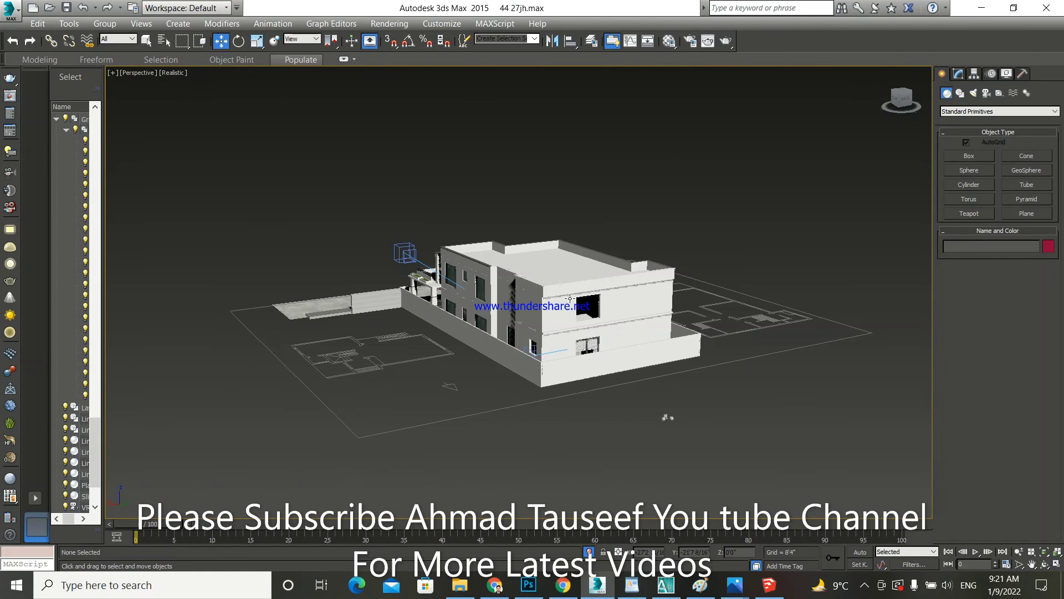
pyautogui.click(567, 299)
pyautogui.rightClick(566, 299)
pyautogui.click(596, 254)
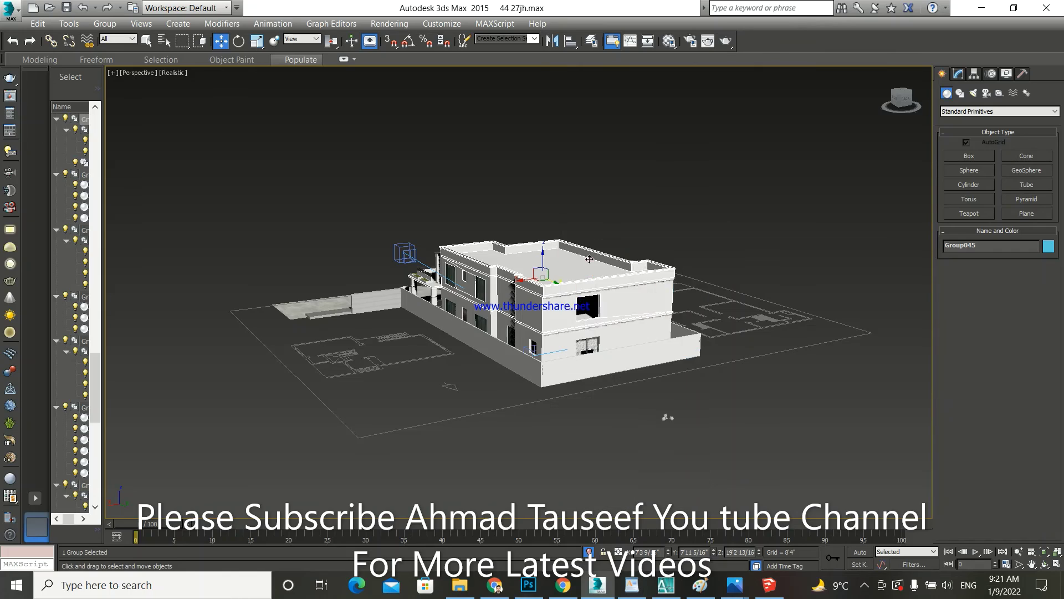
# Step: Hide the walls blocking the bedroom to reveal the bed
pyautogui.keyDown('alt'); pyautogui.moveTo(597, 254); pyautogui.dragTo(575, 341, button='middle'); pyautogui.keyUp('alt')
pyautogui.click(575, 342)
pyautogui.scroll(3, 606, 350)
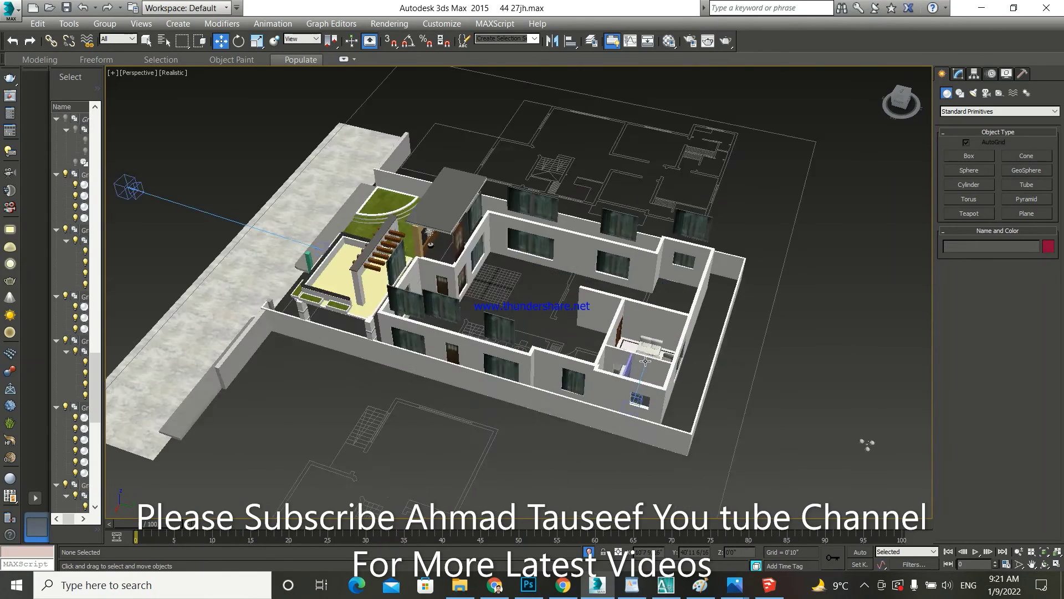
pyautogui.scroll(5, 606, 350)
pyautogui.rightClick(653, 359)
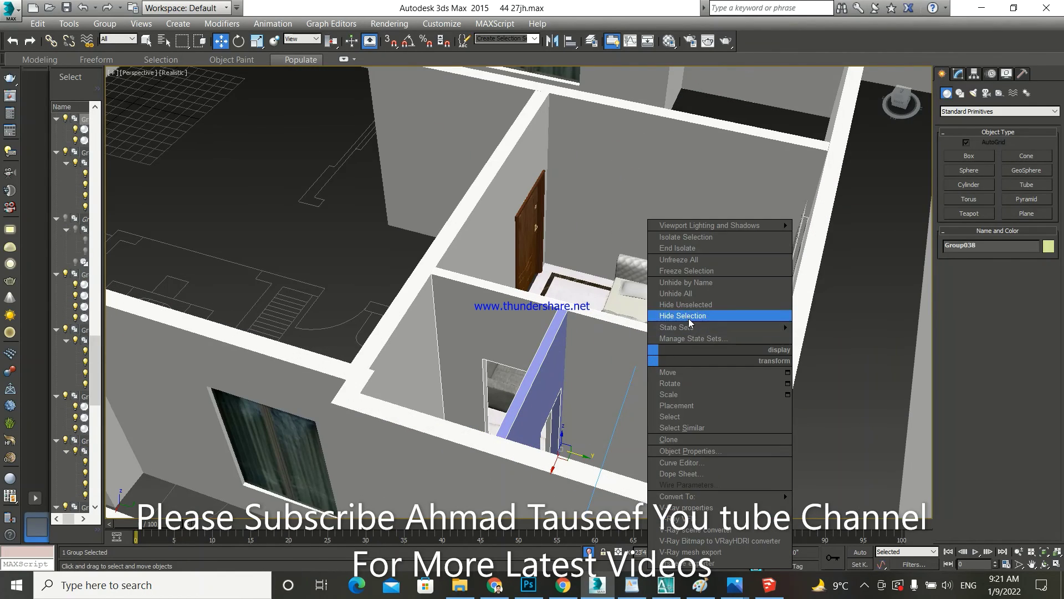
pyautogui.click(689, 316)
pyautogui.scroll(4, 696, 357)
pyautogui.keyDown('alt'); pyautogui.moveTo(697, 357); pyautogui.dragTo(680, 348, button='middle'); pyautogui.keyUp('alt')
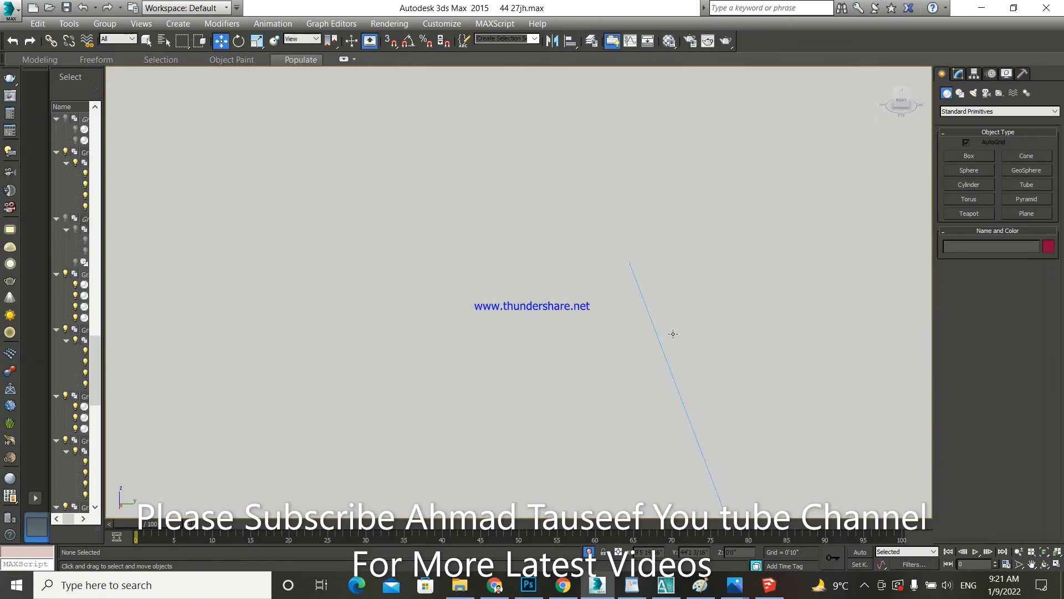
pyautogui.scroll(-3, 614, 366)
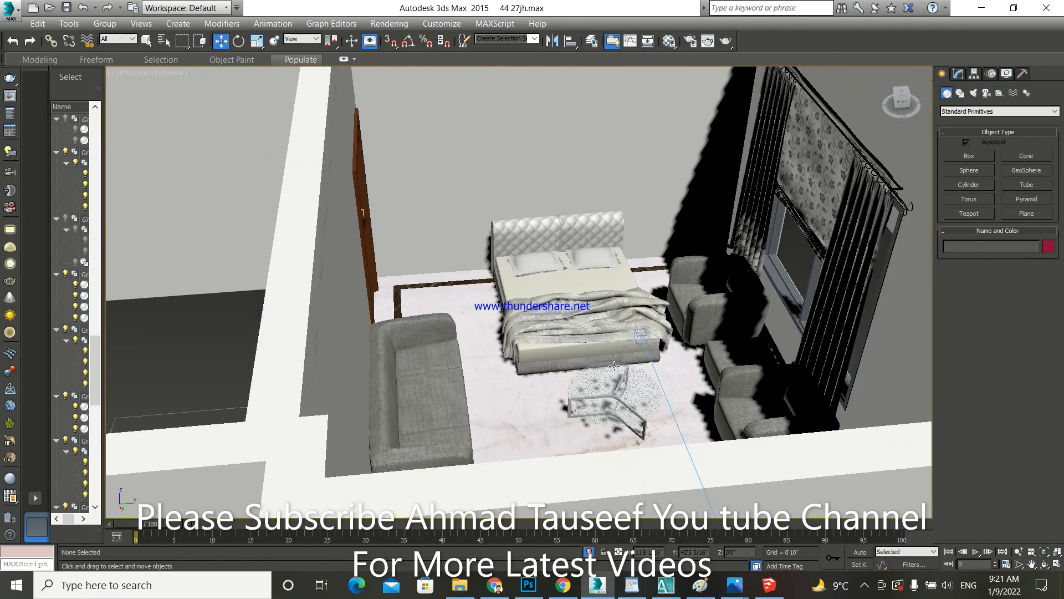
pyautogui.keyDown('alt'); pyautogui.moveTo(573, 353); pyautogui.dragTo(573, 357, button='middle'); pyautogui.keyUp('alt')
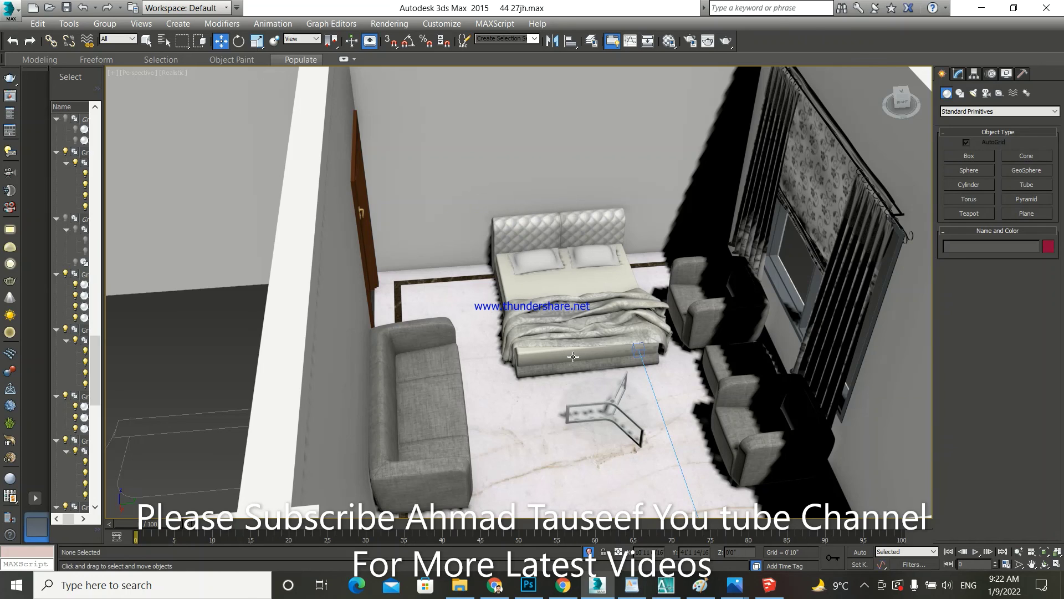
pyautogui.click(864, 585)
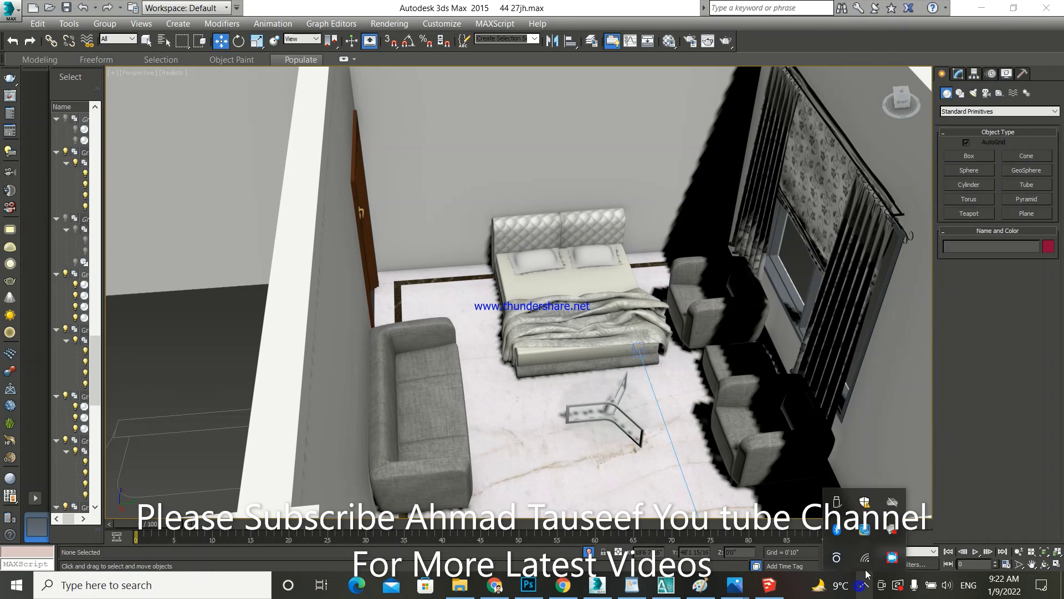